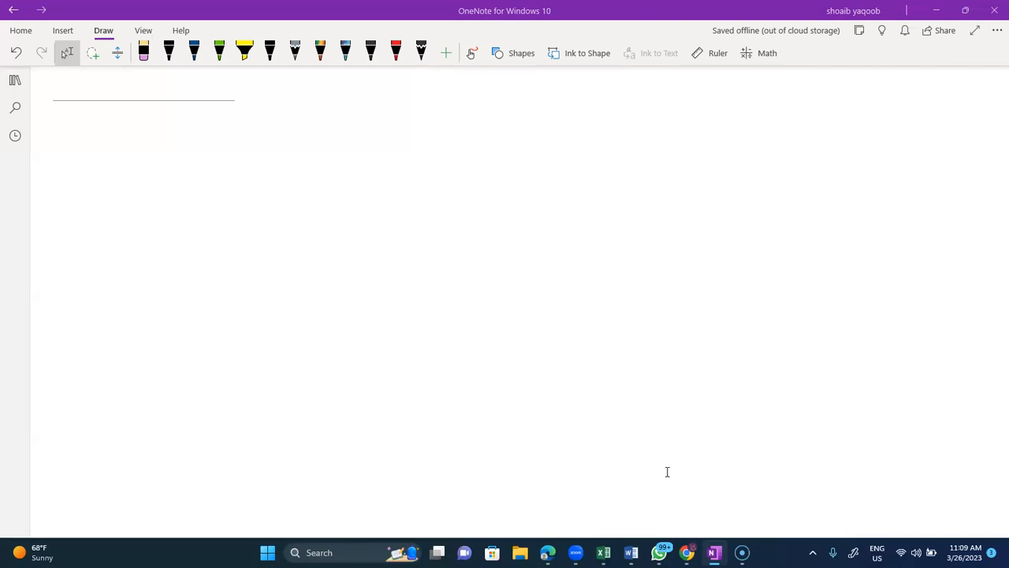
Step: Switch to the Time Table for next week workbook in Excel and enter "How to solve NPV qs on excel" in cell E3 of Sheet3
mouse_move(603, 552)
click(645, 493)
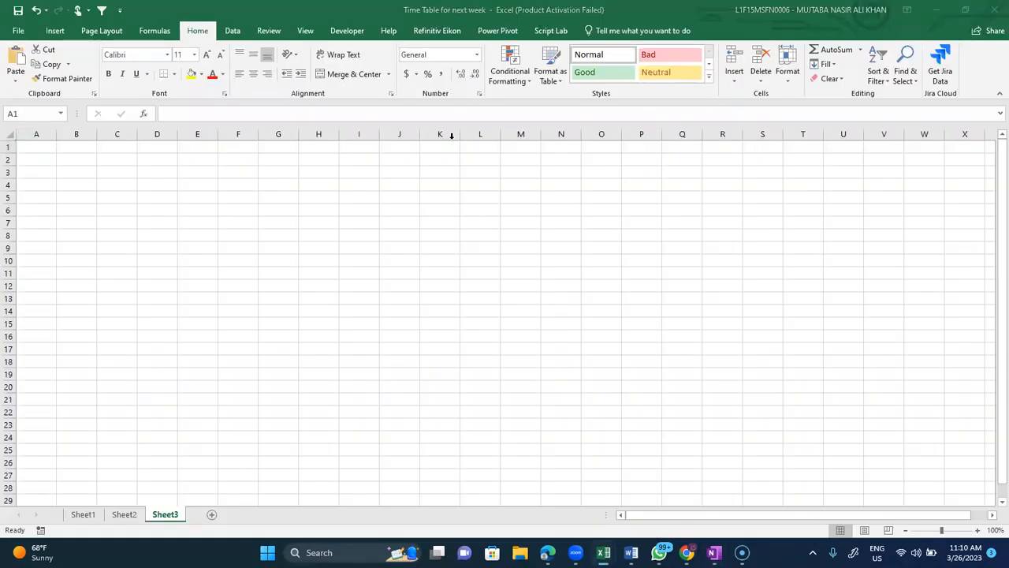
click(169, 169)
click(192, 170)
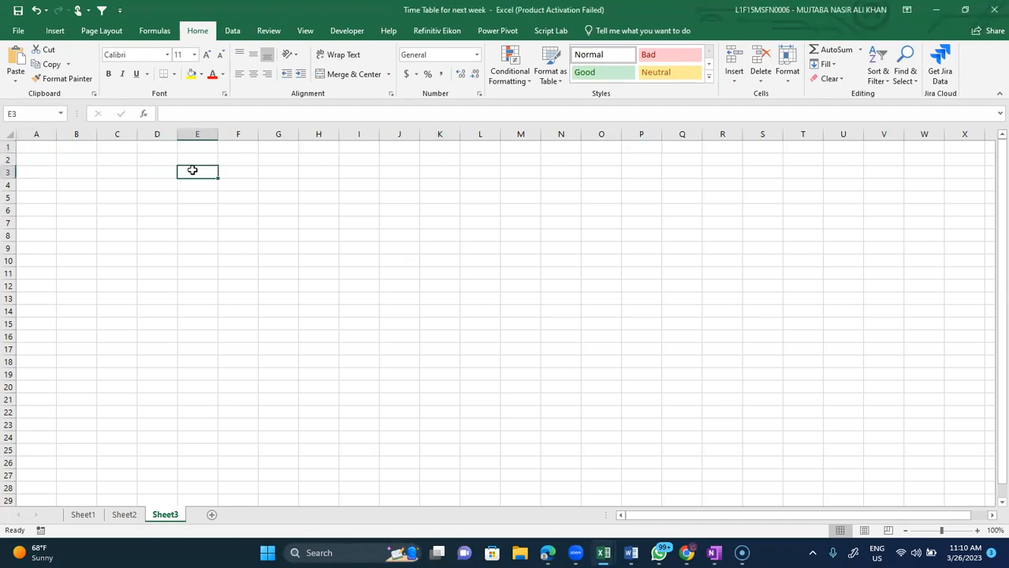
text(How to)
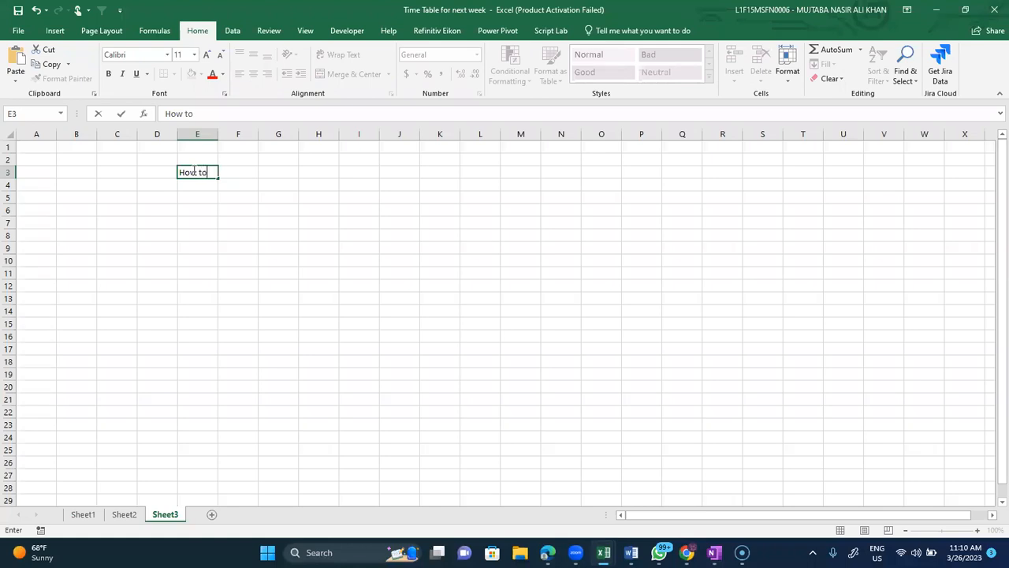
text( solve NPV qs on excel)
key(Return)
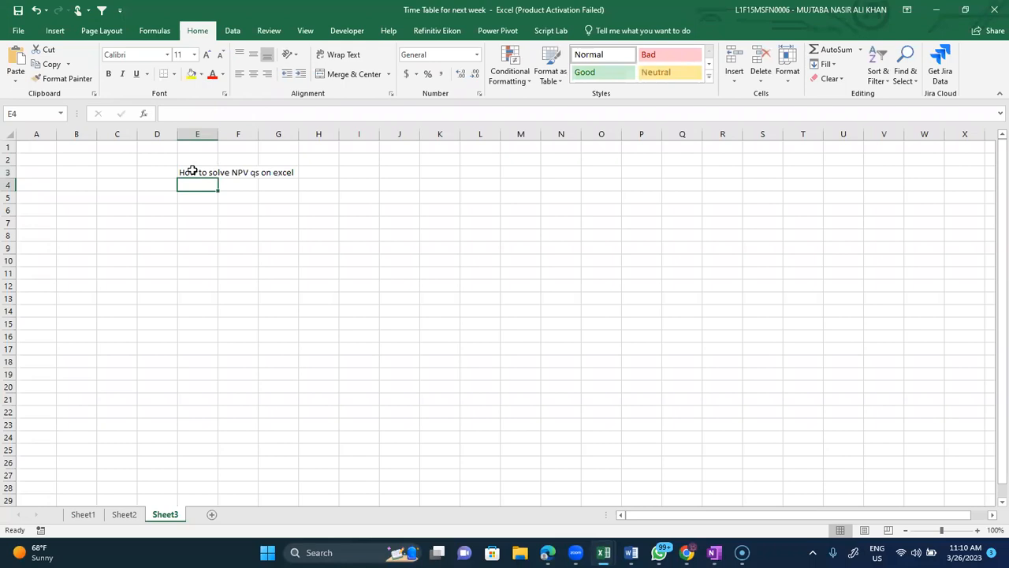
Step: Enter the unit label '$000'' in cell E4 and copy it across F4:K4
ctrl+scroll(191, 170, up, 4)
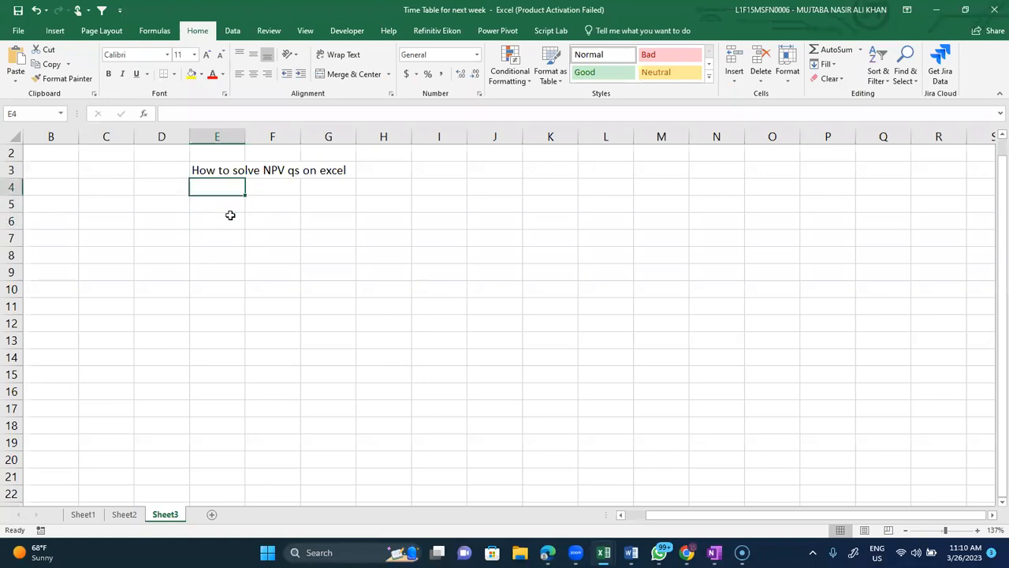
text(")
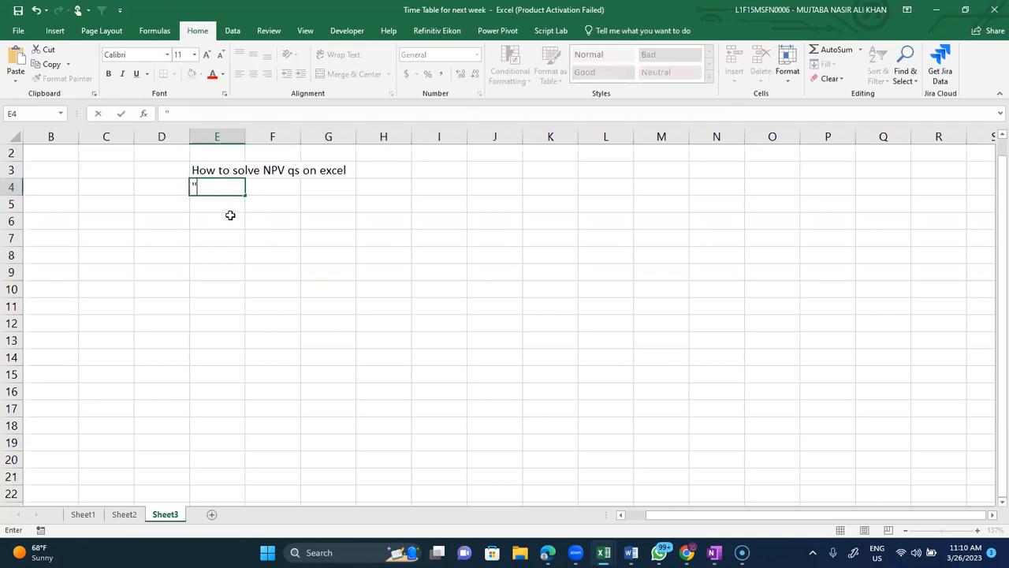
text($000")
key(Return)
key(ctrl+c)
key(Right)
key(shift+Right)
key(shift+Right)
key(shift+Right)
key(shift+Right)
key(shift+Right)
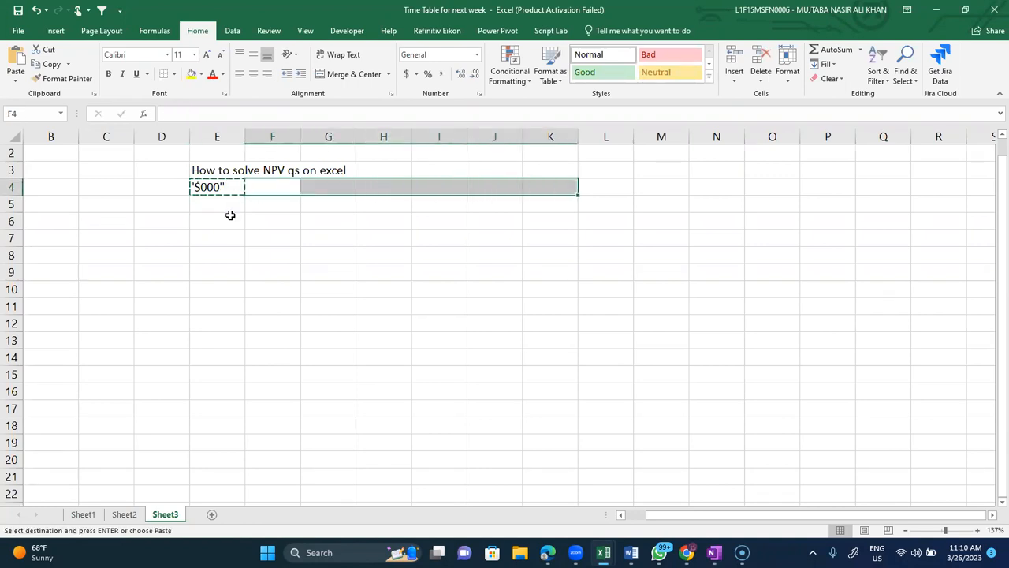
key(ctrl+v)
Step: Enter the label "Years" in E5 and the year numbers 0, 1, 2, 3, 4 and 5 across F5:K5
click(230, 213)
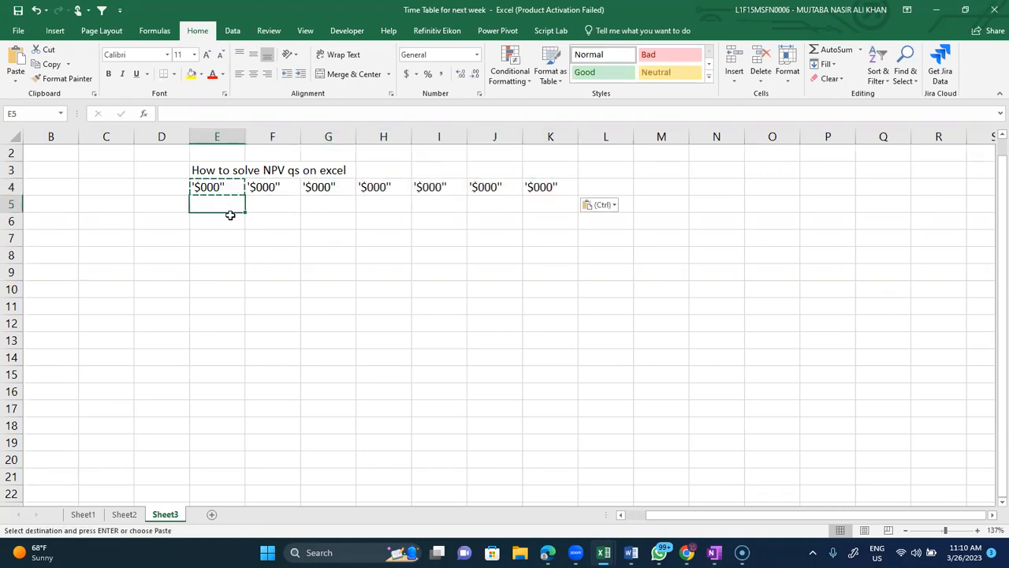
text(YEars)
key(Tab)
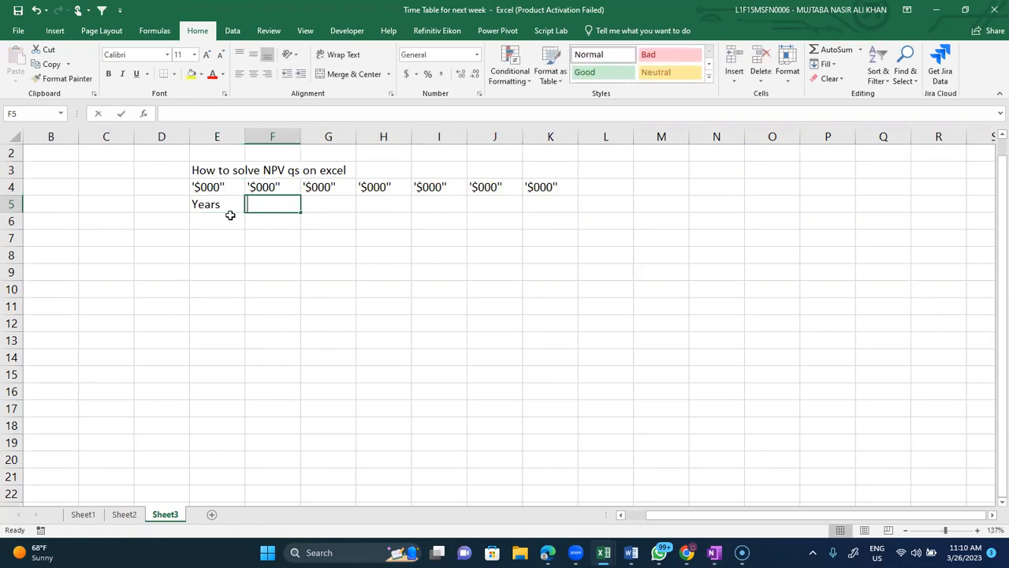
text(0)
key(Tab)
text(1)
key(Tab)
text(2)
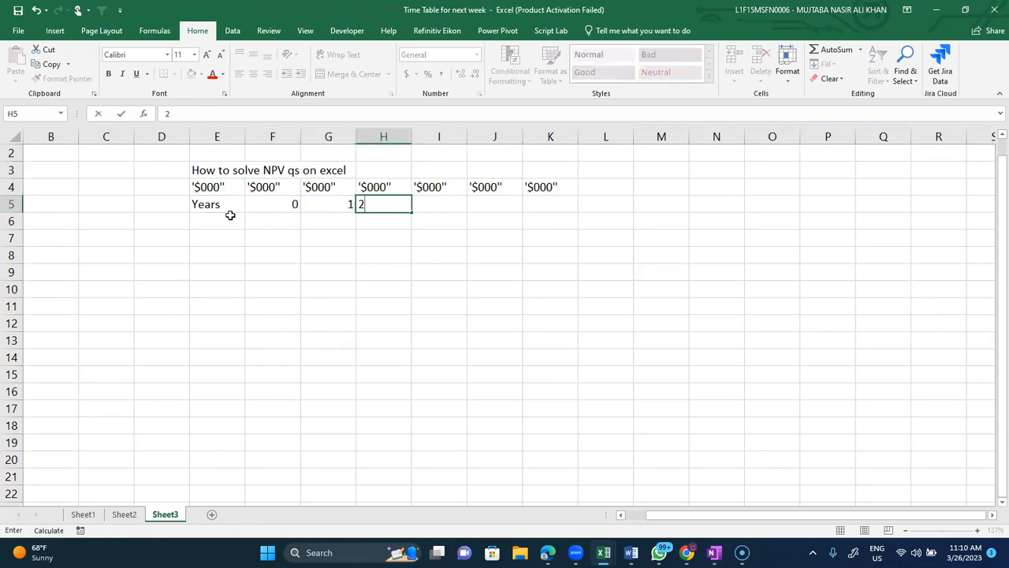
key(Tab)
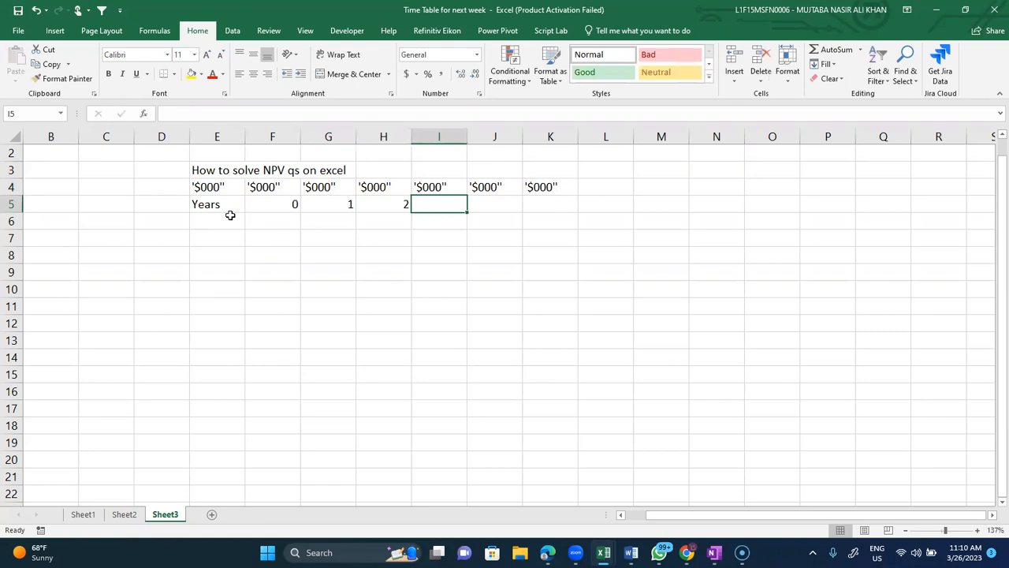
text(3)
key(Tab)
text(4)
key(Tab)
text(5)
key(Down)
Step: Enter the row labels "Sales", "Variable cost" and "Fixed cost" in cells E6 to E8
key(Left)
key(Left)
key(Left)
key(Left)
key(Left)
key(Left)
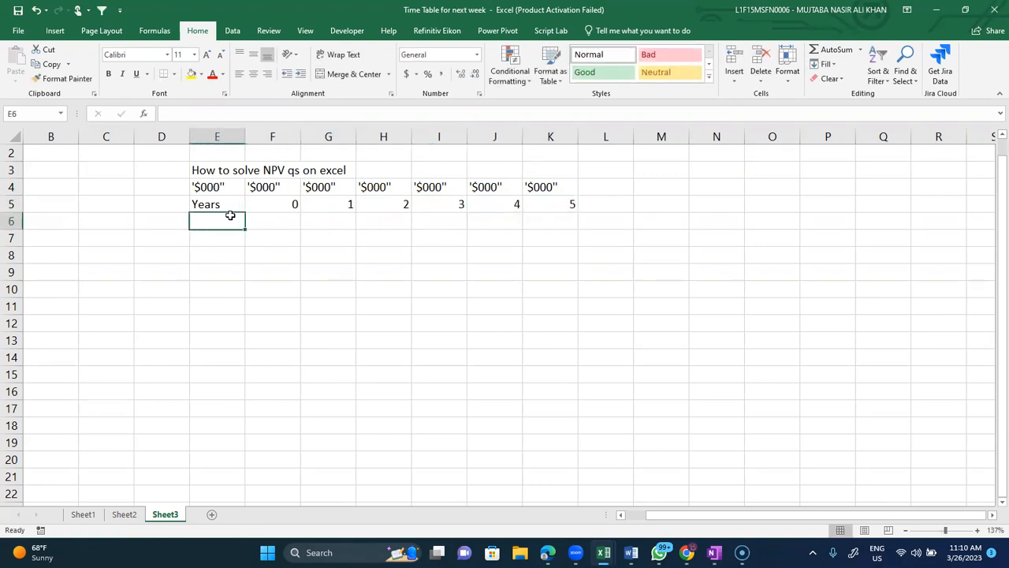
text(Sales)
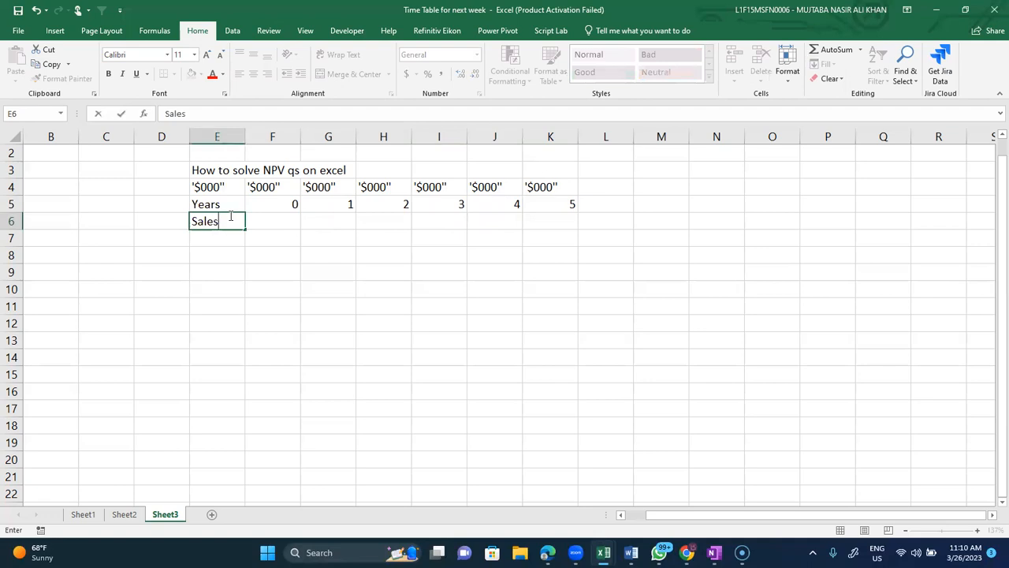
key(Return)
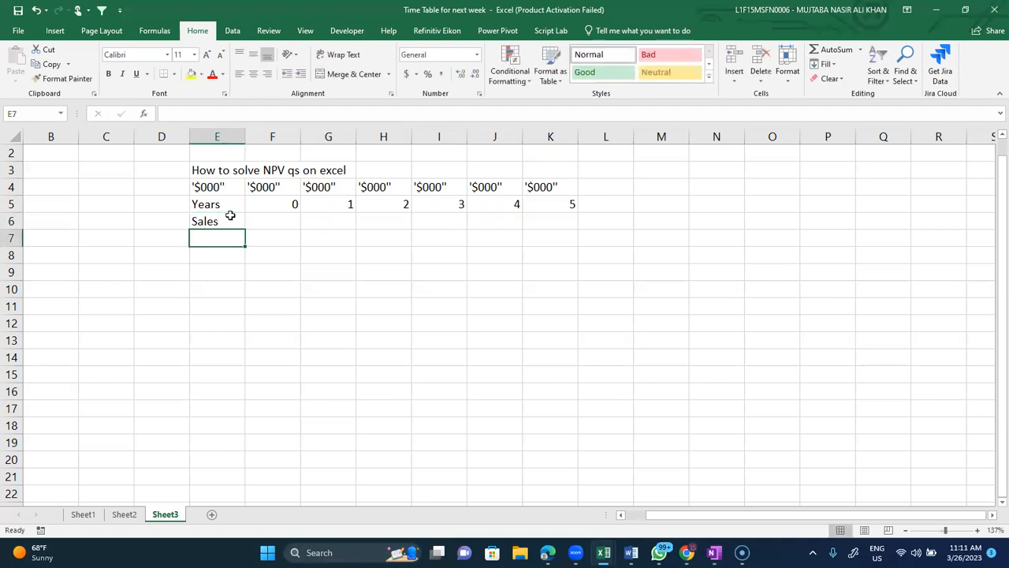
text(VA)
key(BackSpace)
text(ariable cost)
key(Return)
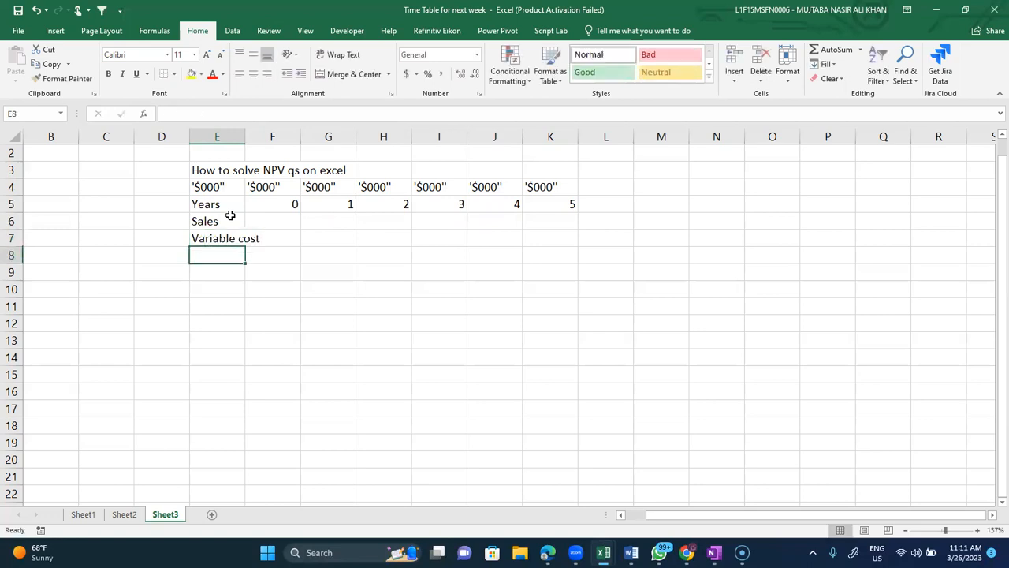
text(Fix)
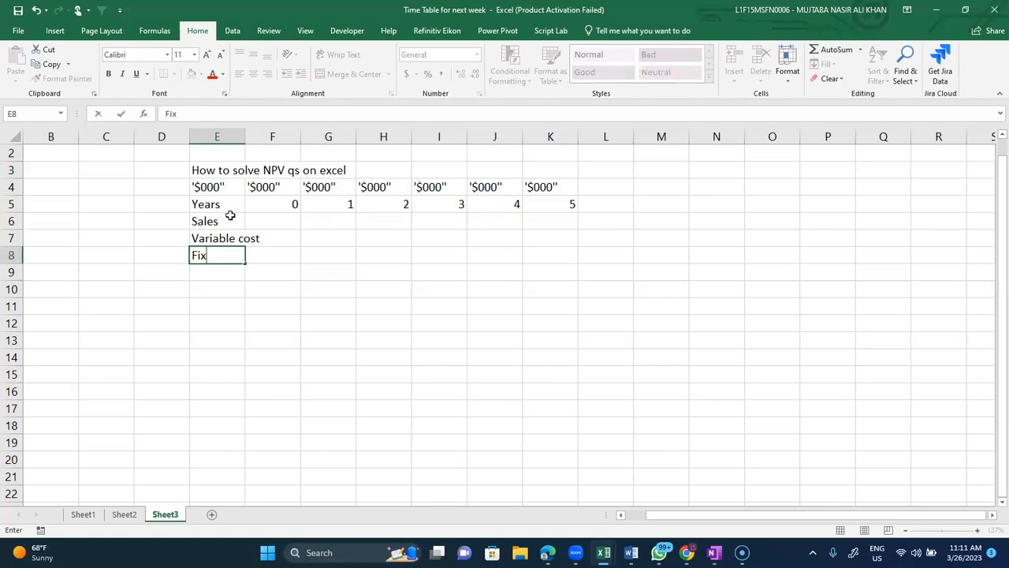
text(ed cost)
key(Return)
Step: Enter the row labels "TAD" in E9 and "Profit" in E10
text(Tax)
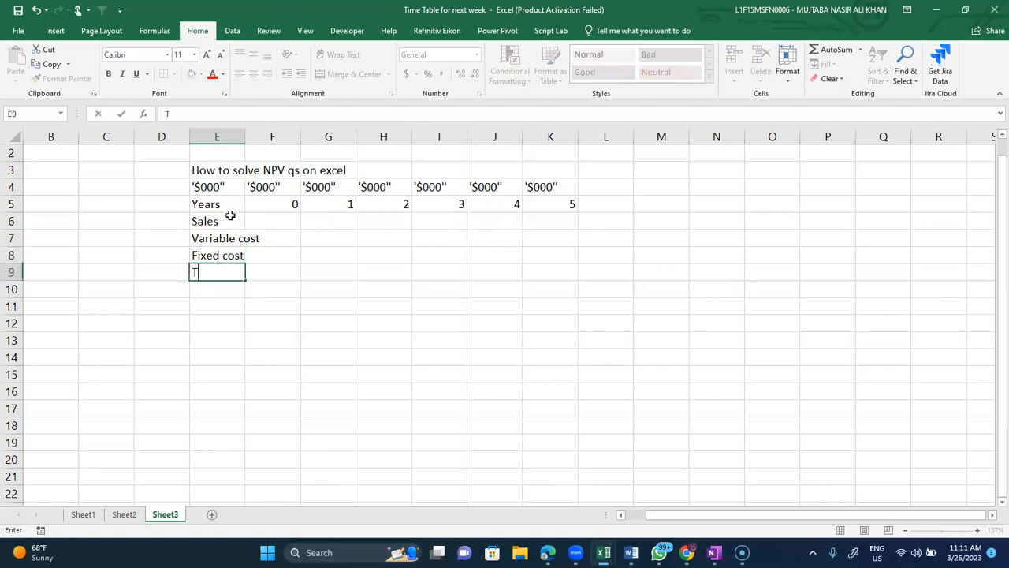
key(BackSpace)
key(BackSpace)
text(a)
key(BackSpace)
text(AD)
key(Return)
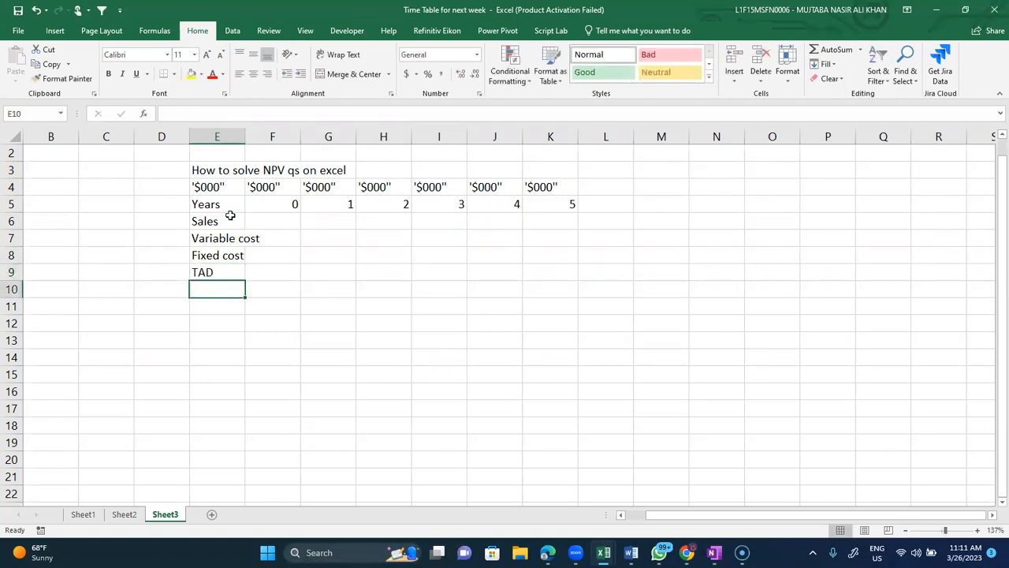
text(P)
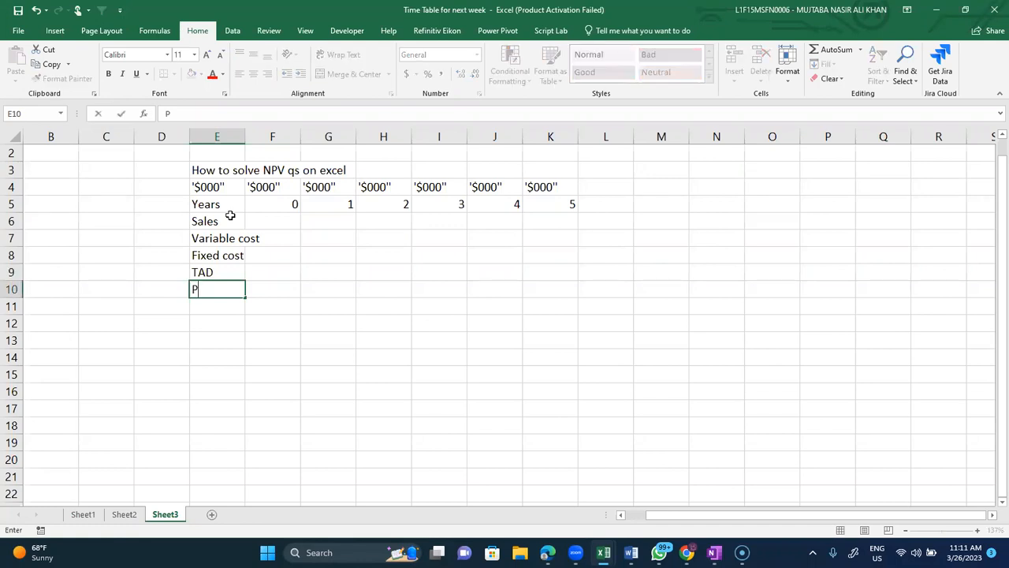
text(rofit)
key(Return)
Step: Enter the row labels "Tax 30%" in E11 and "TAD" in E12
text(Tax)
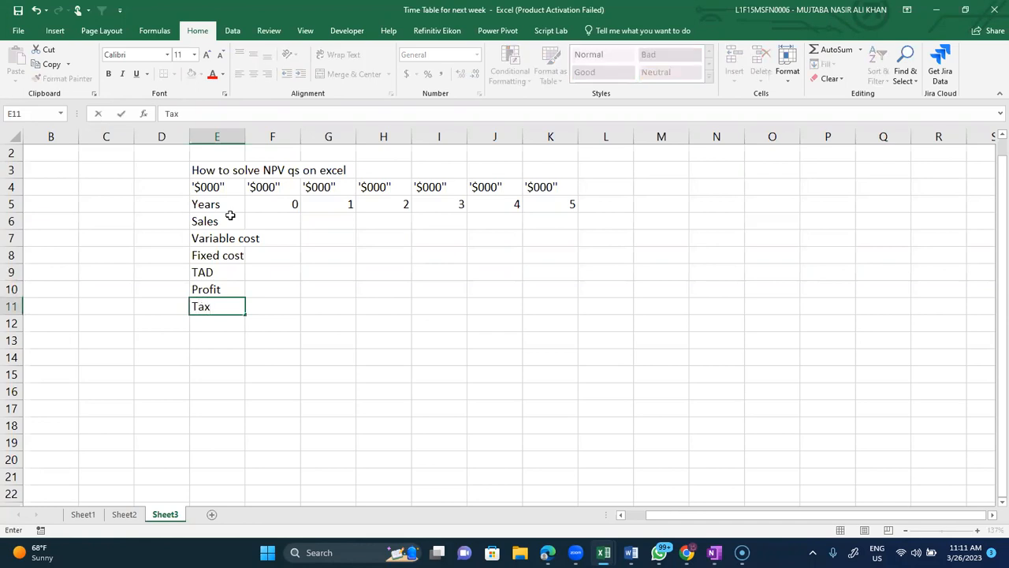
text( 30%)
key(Return)
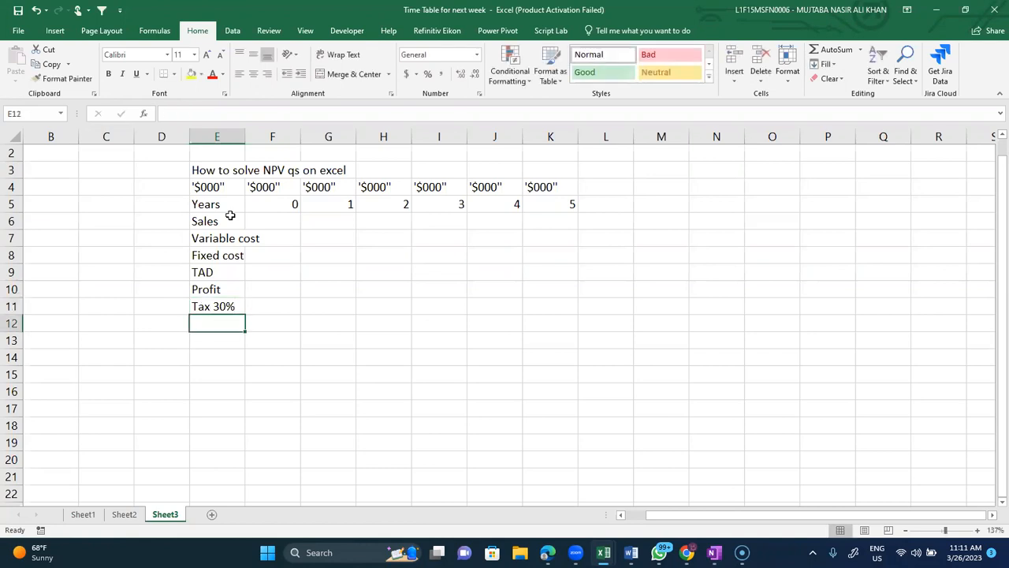
text(TAD)
key(Return)
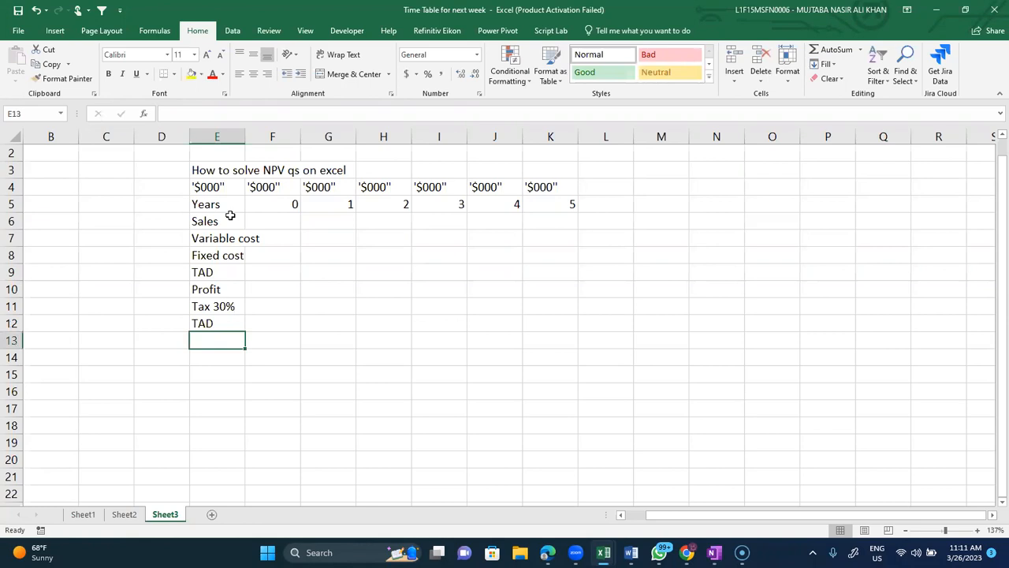
Step: Enter "working capital change" in E13 and "Investment scrap value" in E14, and widen column E to fit its labels
text(workingc)
key(BackSpace)
text(capital change)
key(Return)
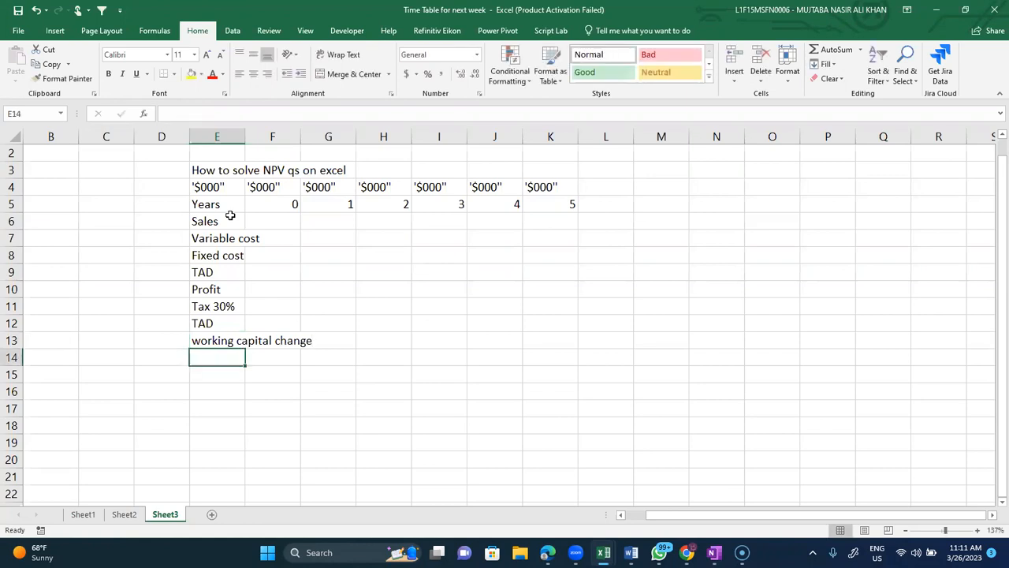
text(Investment)
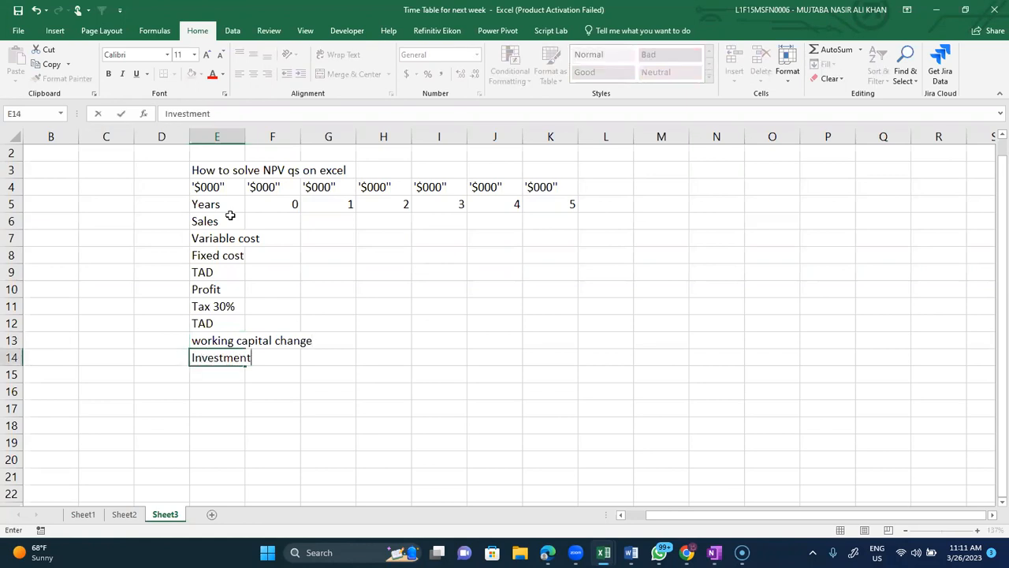
text( scrap value)
key(Return)
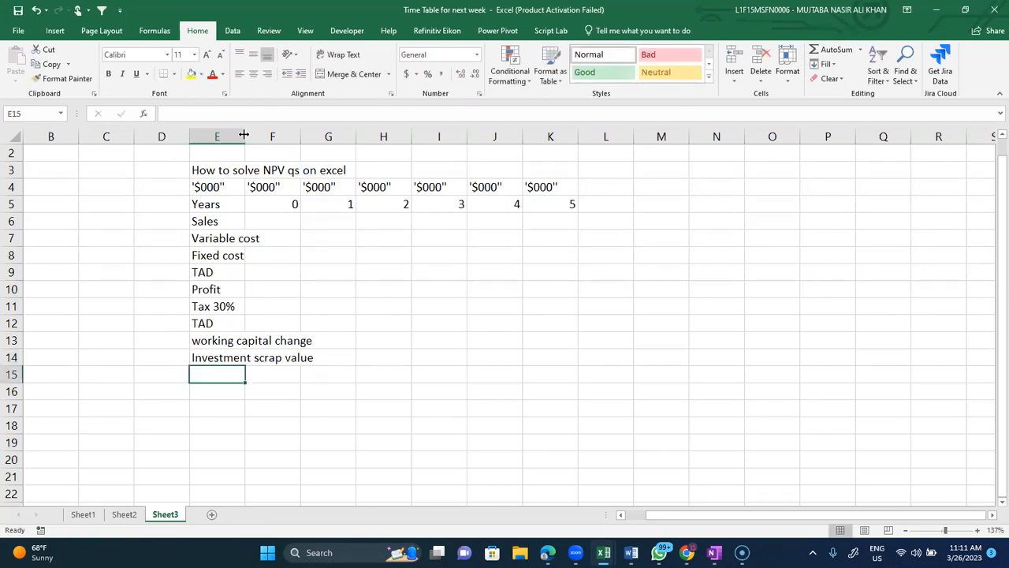
drag(244, 137, 349, 138)
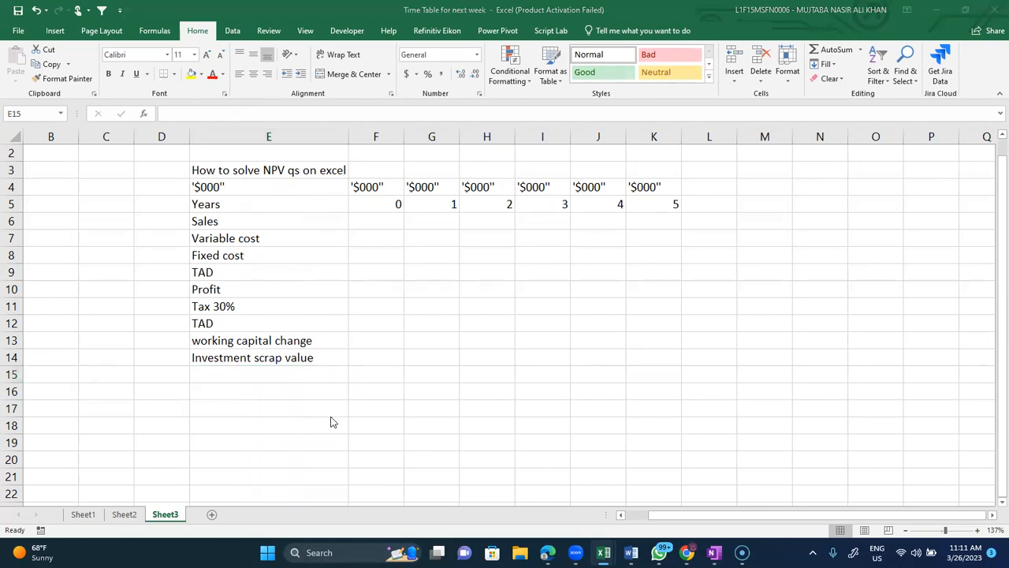
Step: Enter "Net cashflows" in E15 with the values -1000, 500, 400, 200, 100 and 200 across F15:K15
click(300, 379)
text(Net )
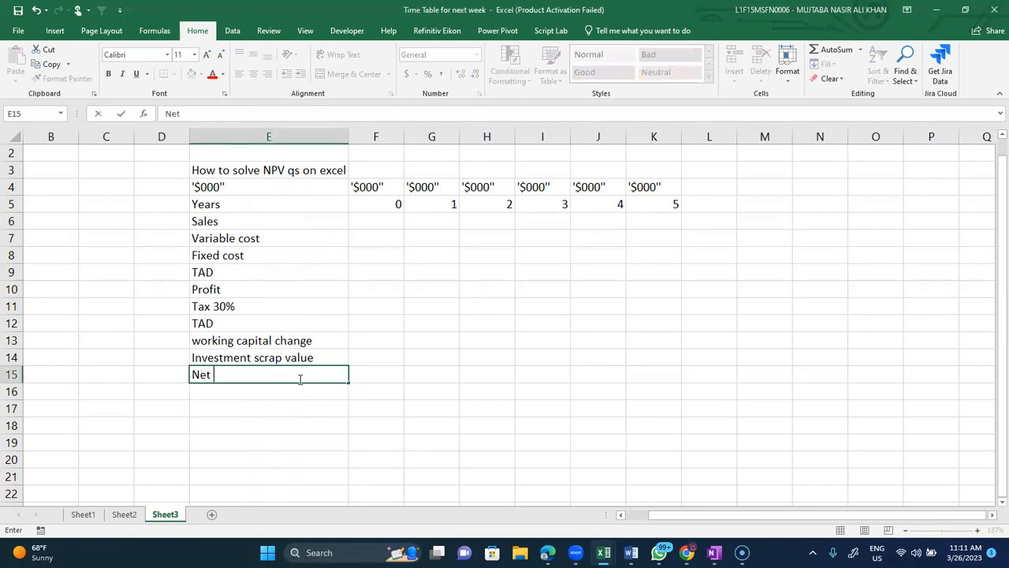
text(cashflows)
key(Tab)
text(-1000)
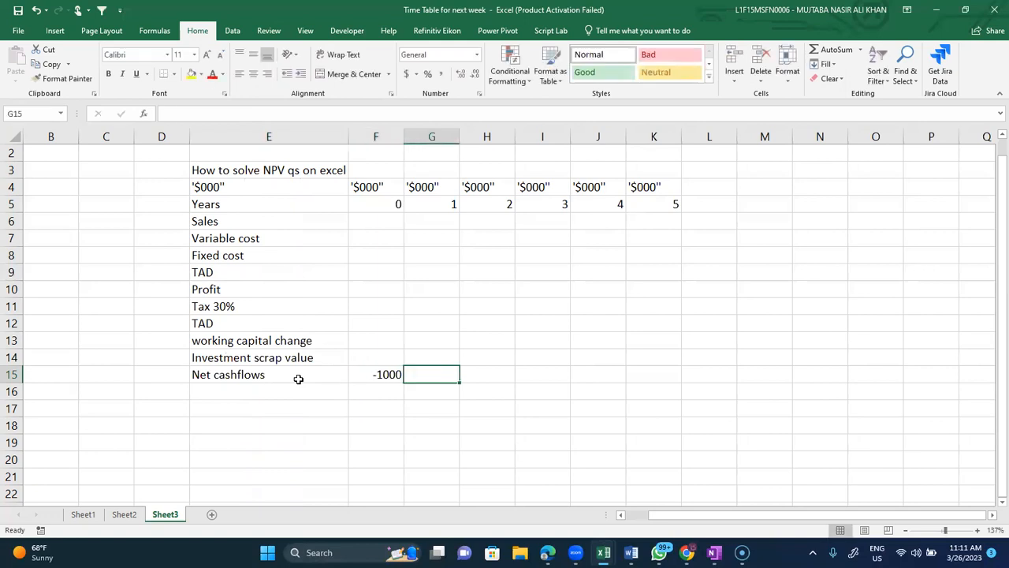
text(500)
key(Tab)
text(400)
key(Tab)
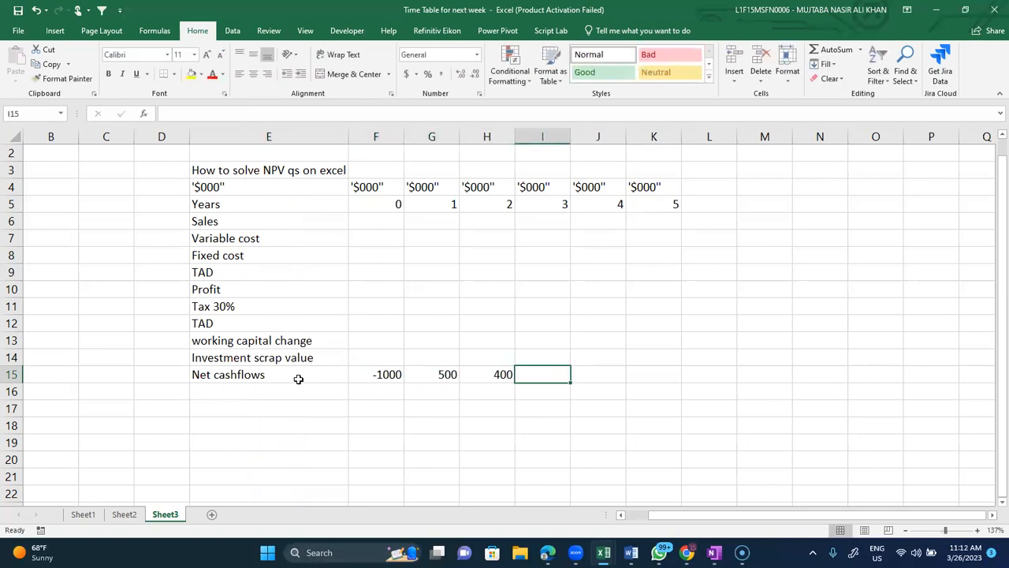
text(200)
key(Tab)
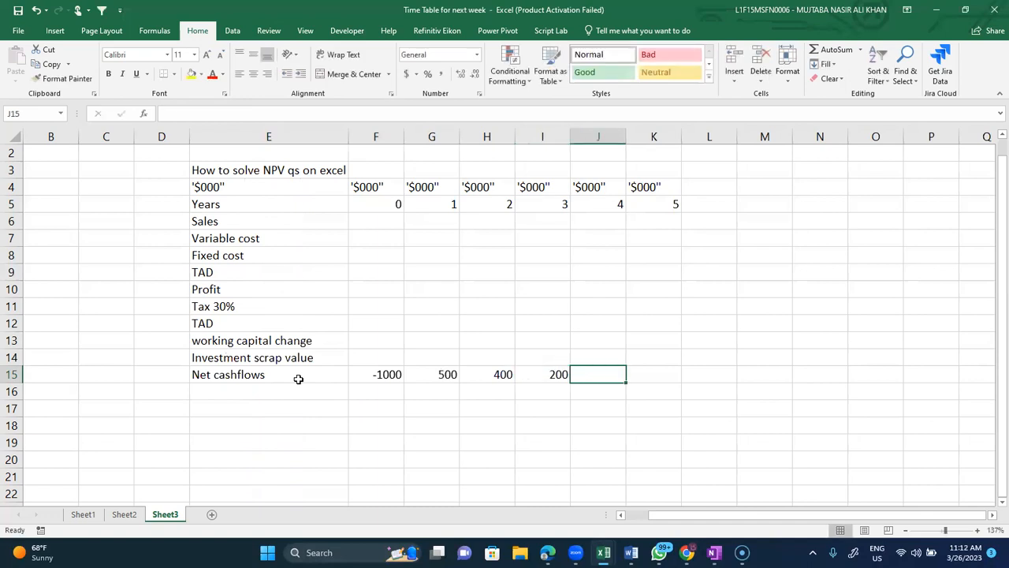
text(100)
key(Tab)
text(200)
key(Return)
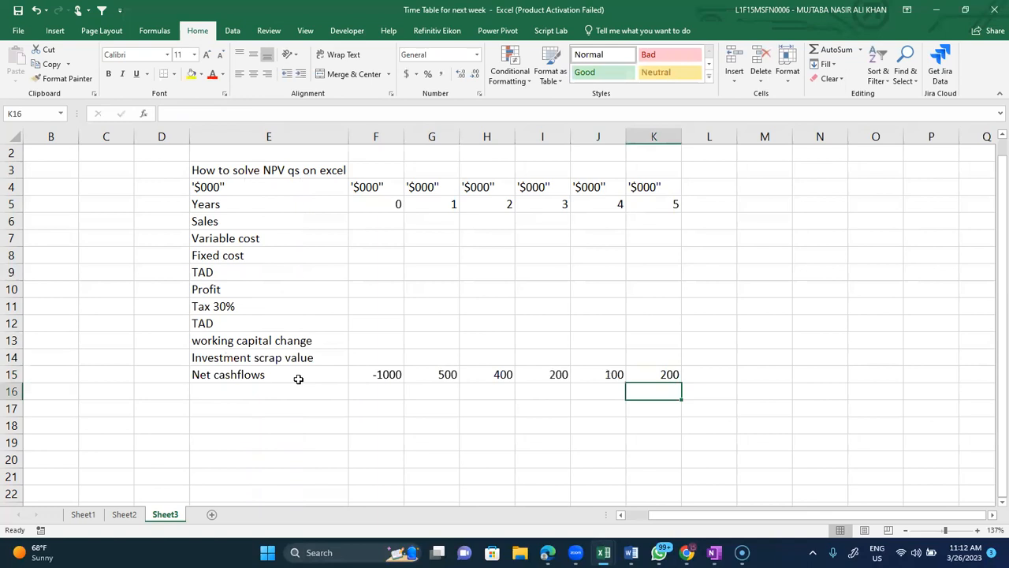
Step: Make the Net cashflows row bold across E15:K15
key(Up)
key(shift+Left)
key(shift+Left)
key(shift+Left)
key(shift+Left)
key(shift+Left)
key(shift+Left)
key(shift+Left)
key(shift+Right)
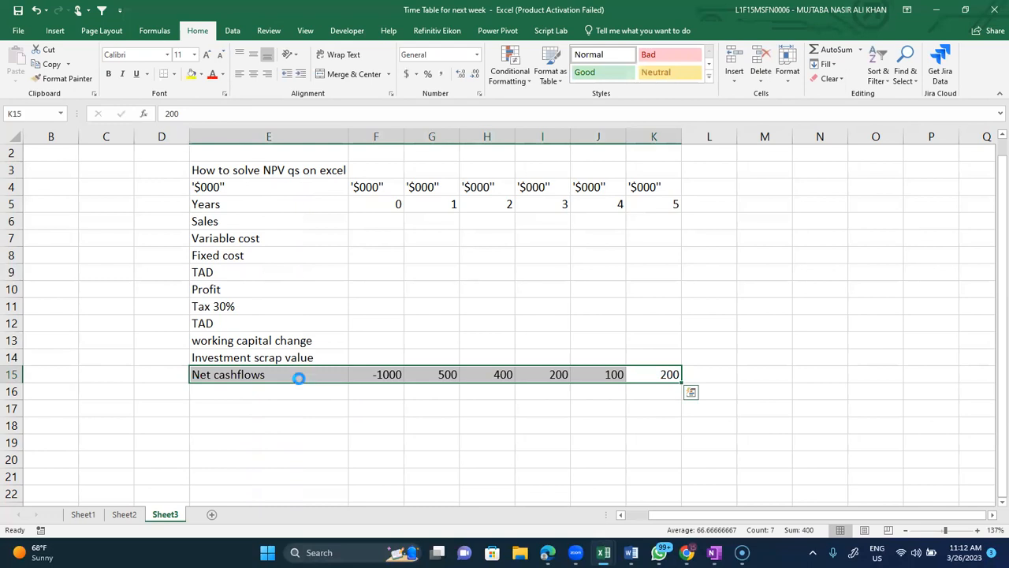
key(ctrl+b)
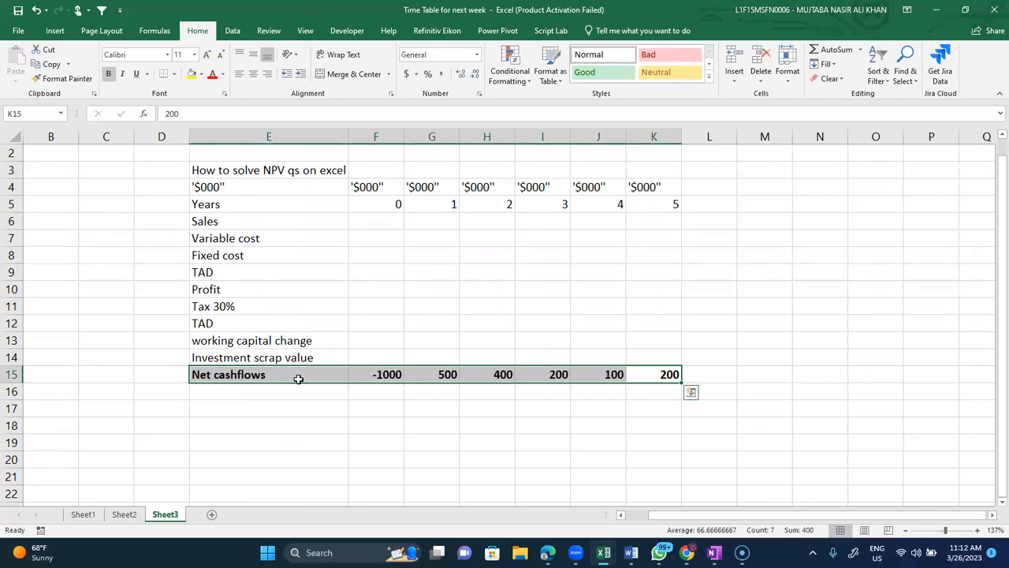
Step: Enter the rate 10% in cell E16, below the Net cashflows label
key(Down)
key(Left)
key(Left)
key(Left)
key(Left)
key(Left)
key(Left)
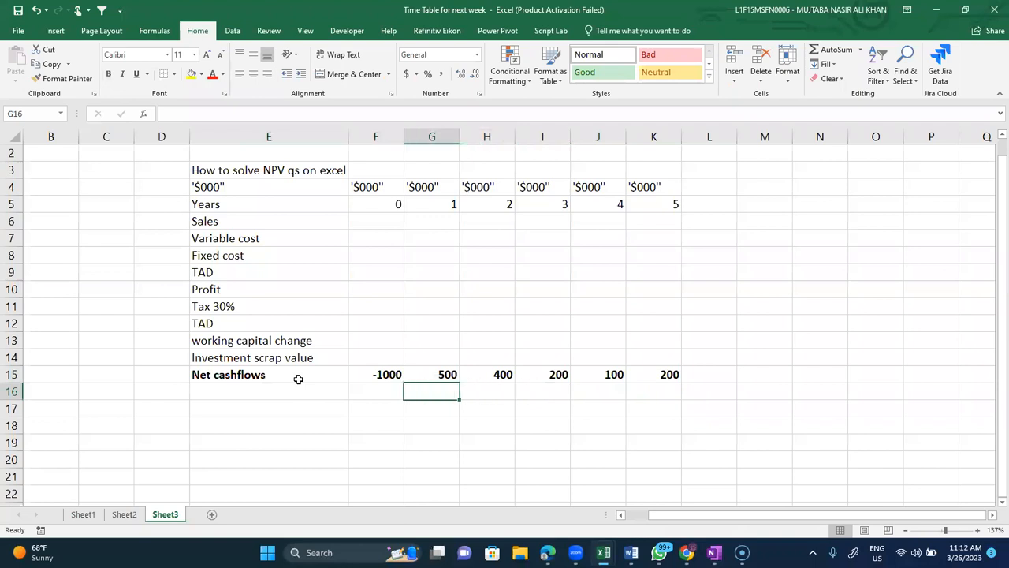
text(10%)
key(Return)
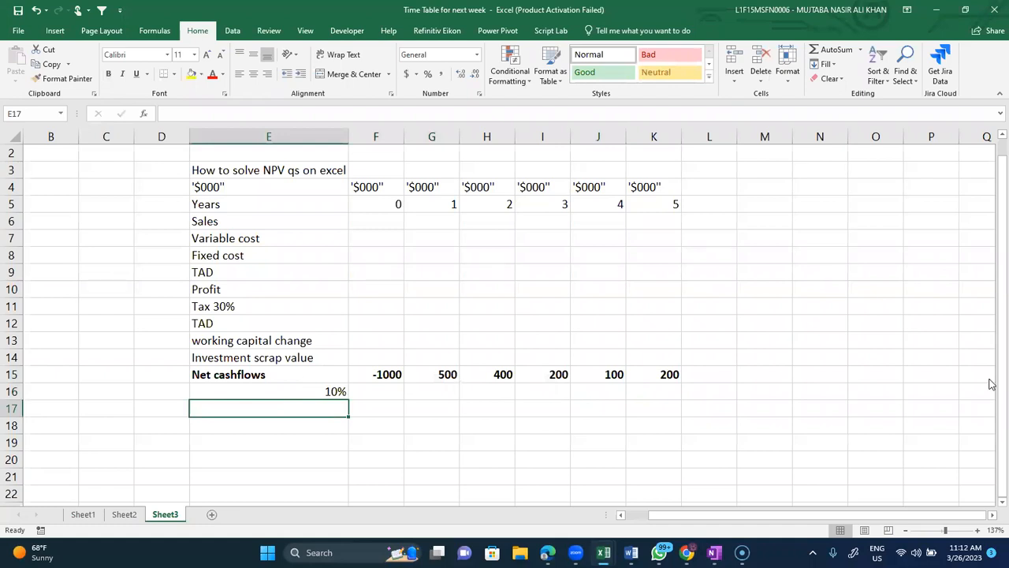
Step: Enter the discount factor formula =1.1^-F5 in F16, beside the 10% rate
key(Up)
key(Right)
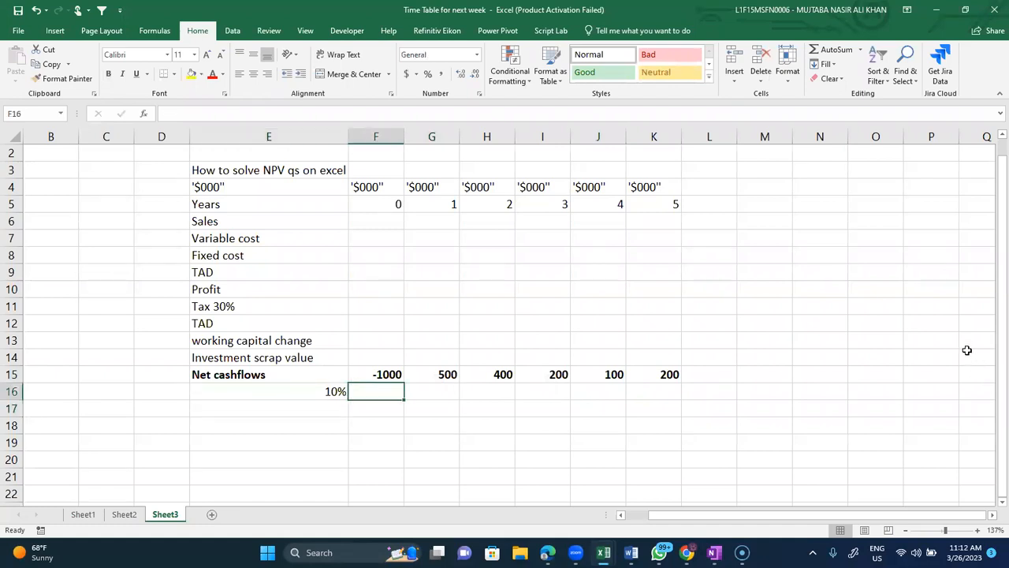
text(=1)
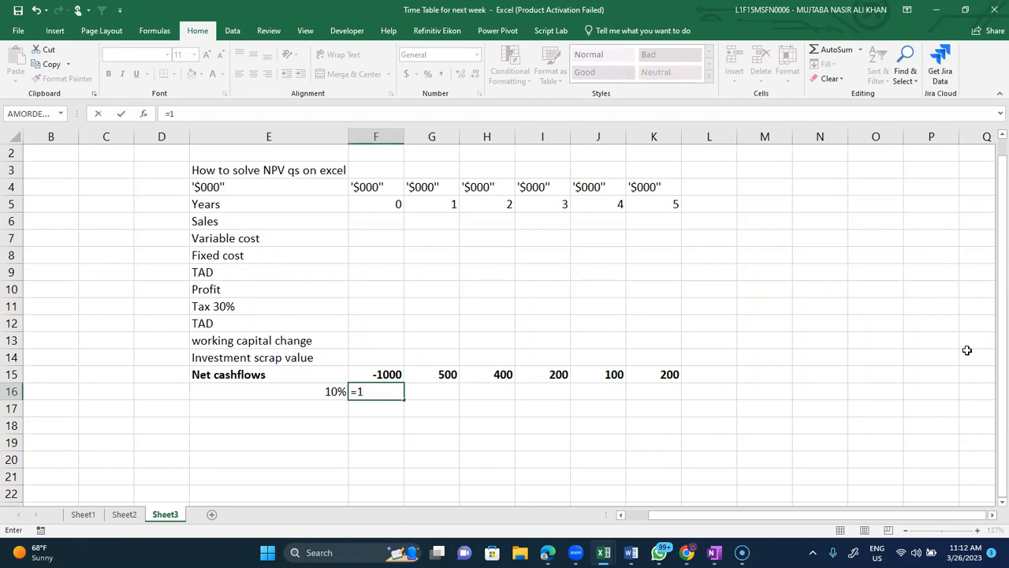
text(.1^-)
key(Up)
key(Up)
key(Up)
key(Up)
key(Up)
key(Up)
key(Up)
key(Up)
key(Up)
key(Up)
key(Up)
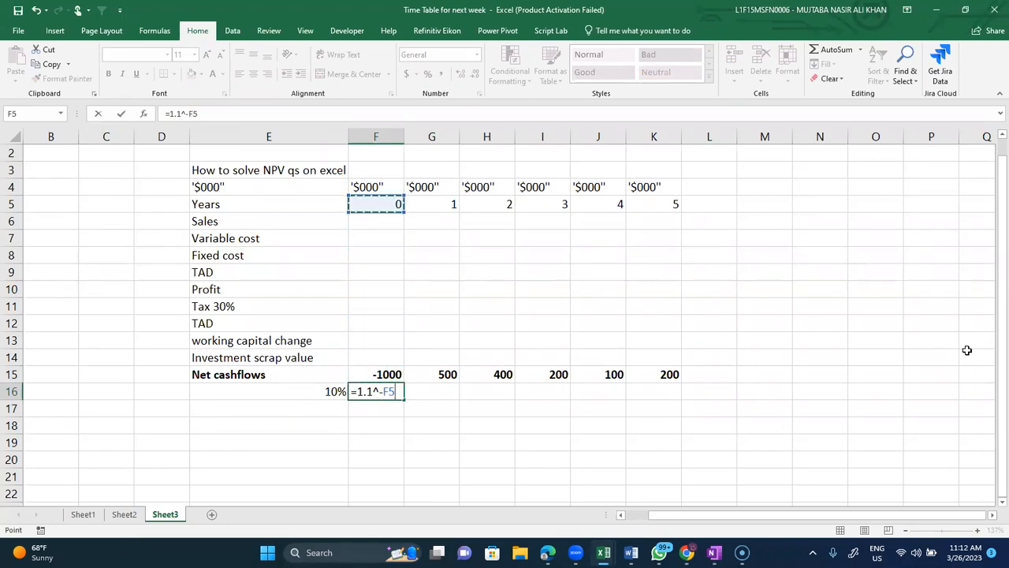
key(Return)
Step: Copy the discount factor formula from F16 across G16:K16 for years 1 to 5
key(Up)
key(ctrl+c)
key(Right)
key(shift+Right)
key(shift+Right)
key(shift+Right)
key(shift+Right)
key(ctrl+v)
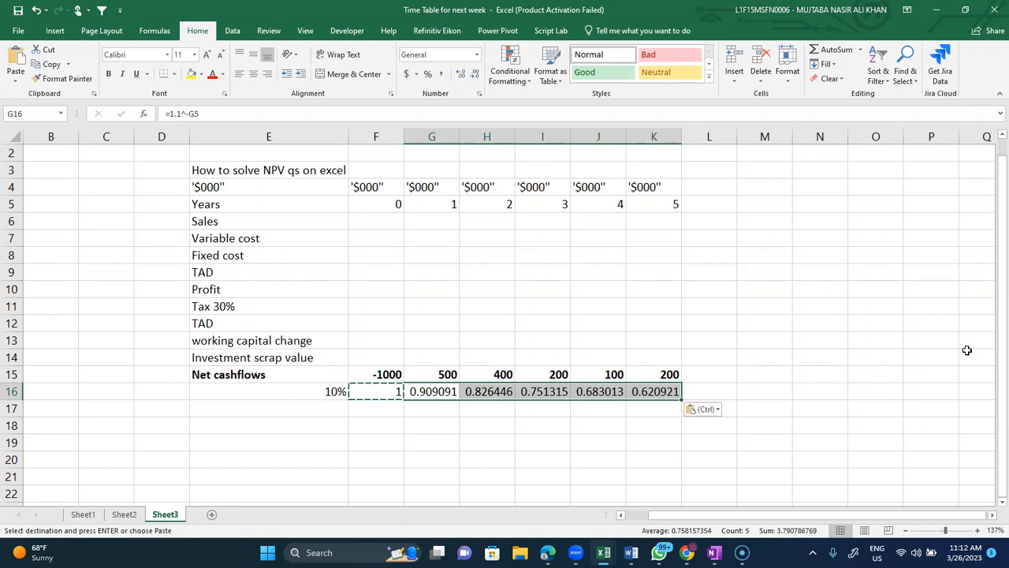
Step: Label E17 "PV" and enter the formula =F16*F15 in F17 to multiply the discount factor by the net cash flow
key(Down)
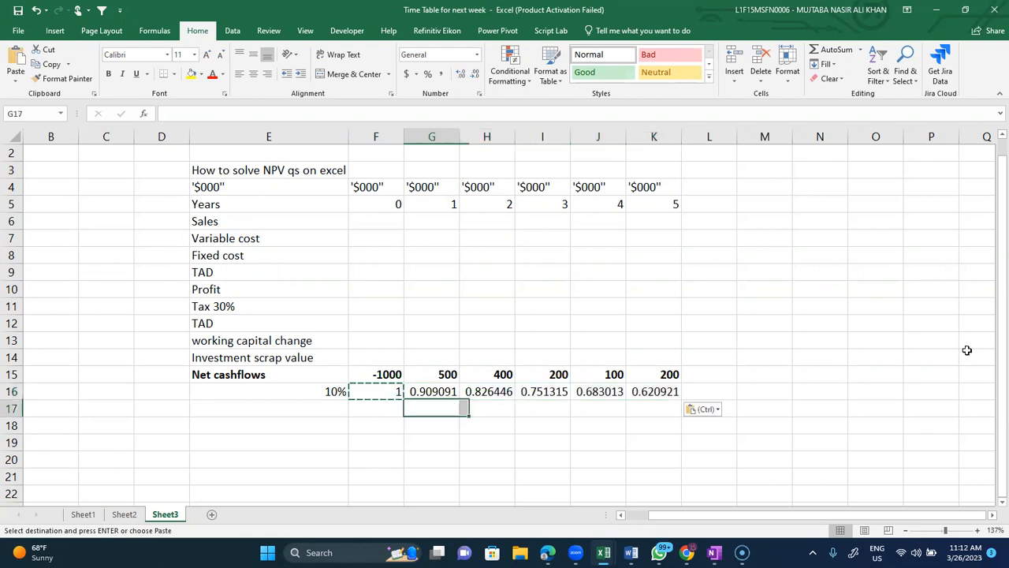
key(Left)
key(Left)
text(PV)
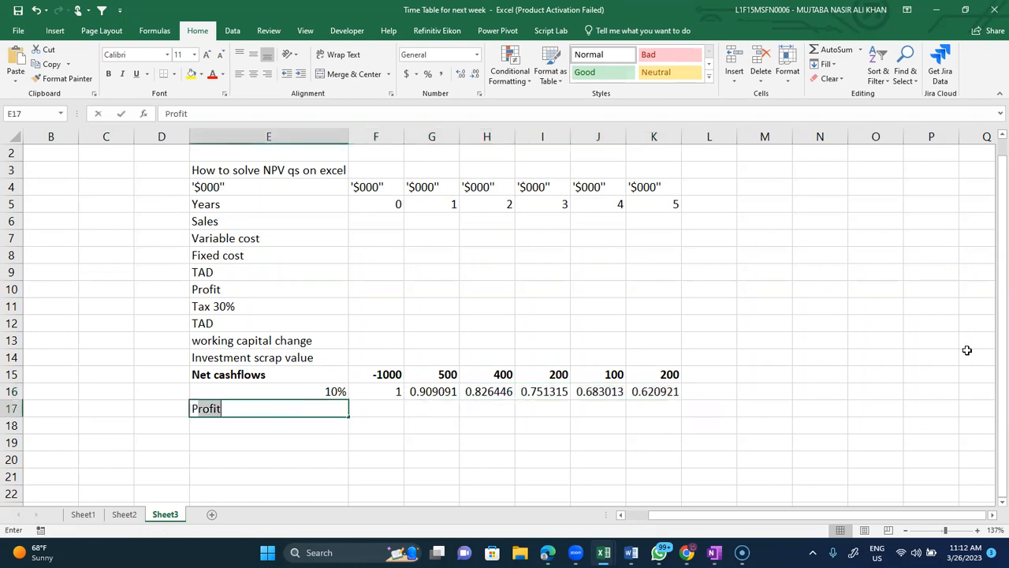
key(Tab)
text(=)
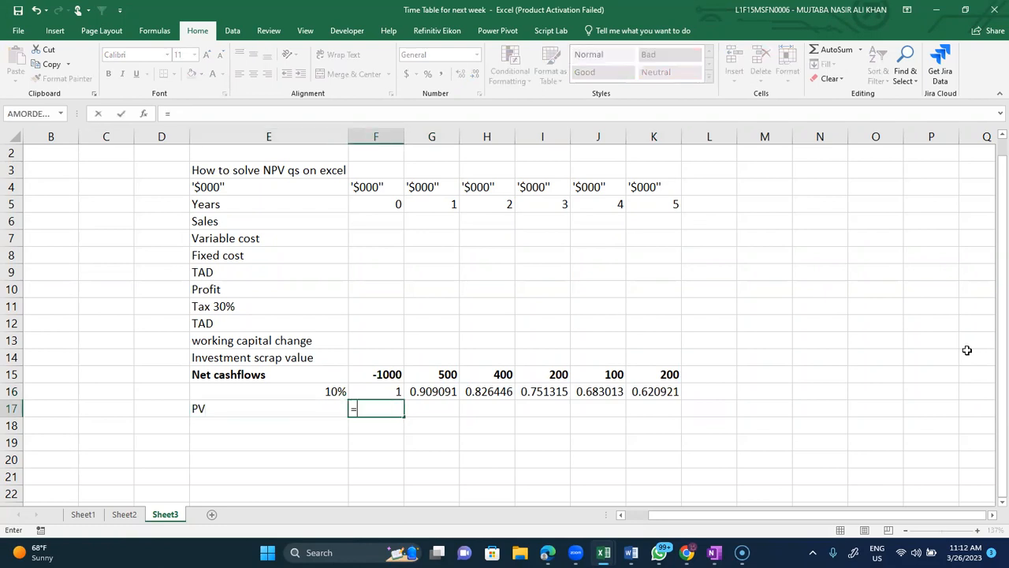
key(Up)
text(*)
key(Up)
key(Up)
key(Return)
Step: Copy the present value formula from F17 across G17:K17
key(Up)
key(ctrl+c)
key(Right)
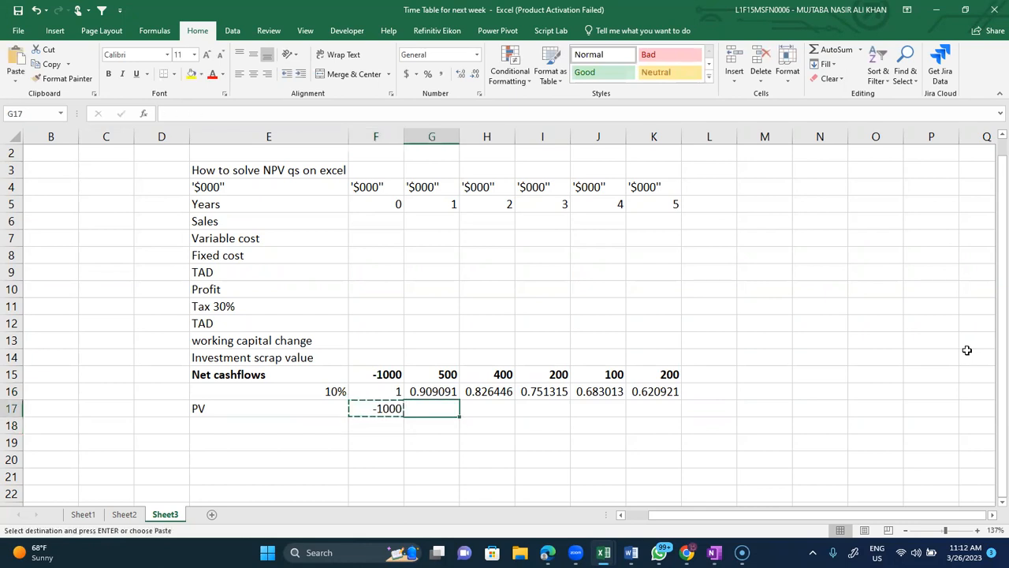
key(shift+Right)
key(shift+Right)
key(shift+Right)
key(shift+Right)
key(ctrl+v)
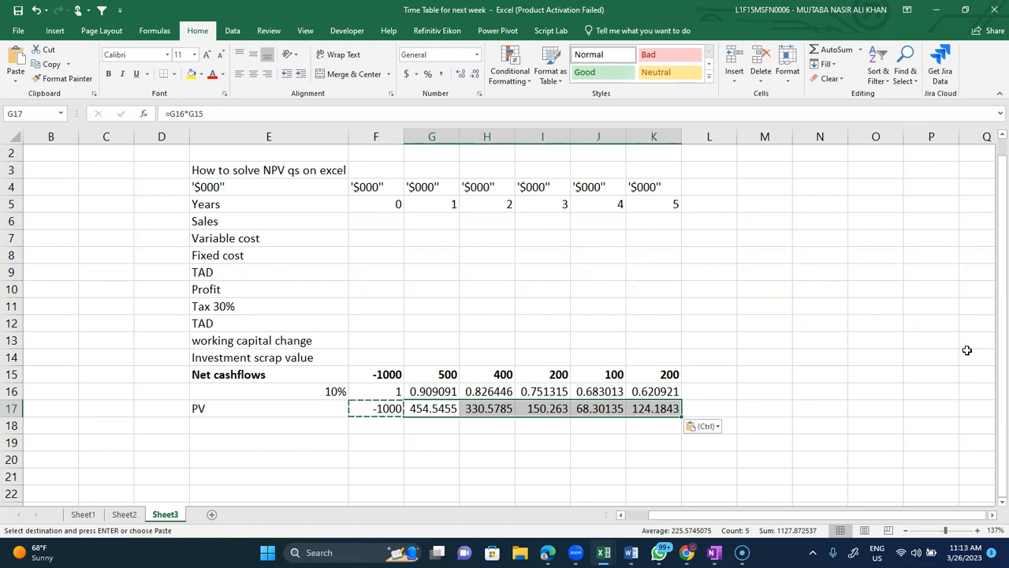
Step: Format the present values in F17:K17 to show two decimal places
key(Right)
key(Right)
key(Right)
key(Right)
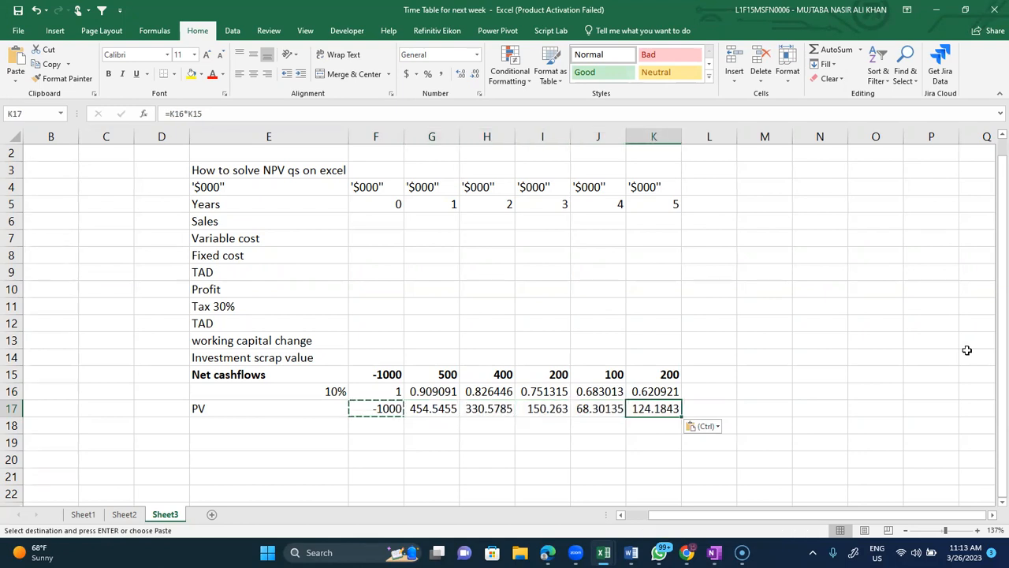
key(shift+Left)
key(shift+Left)
key(shift+Left)
key(shift+Left)
key(shift+Left)
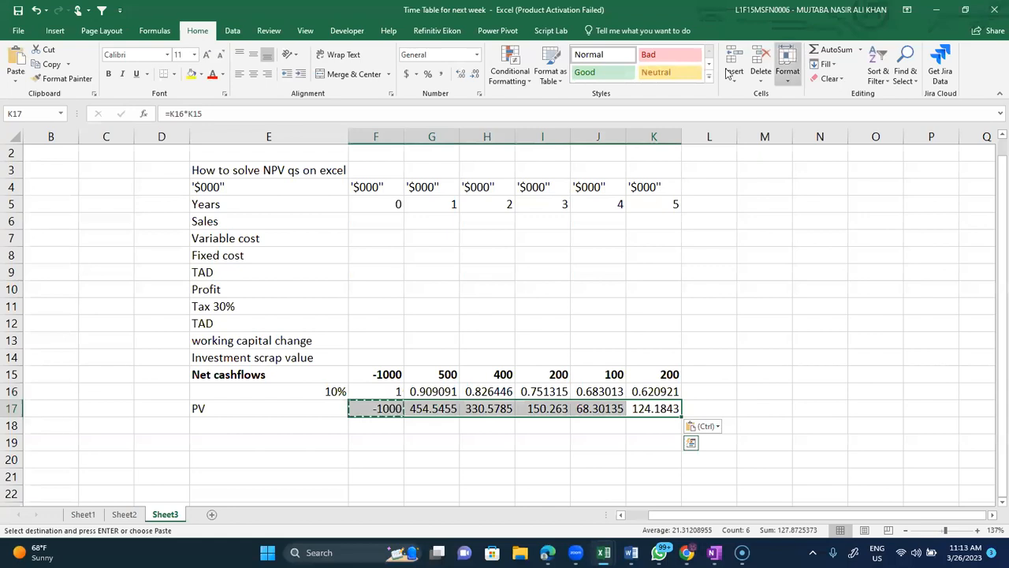
click(476, 77)
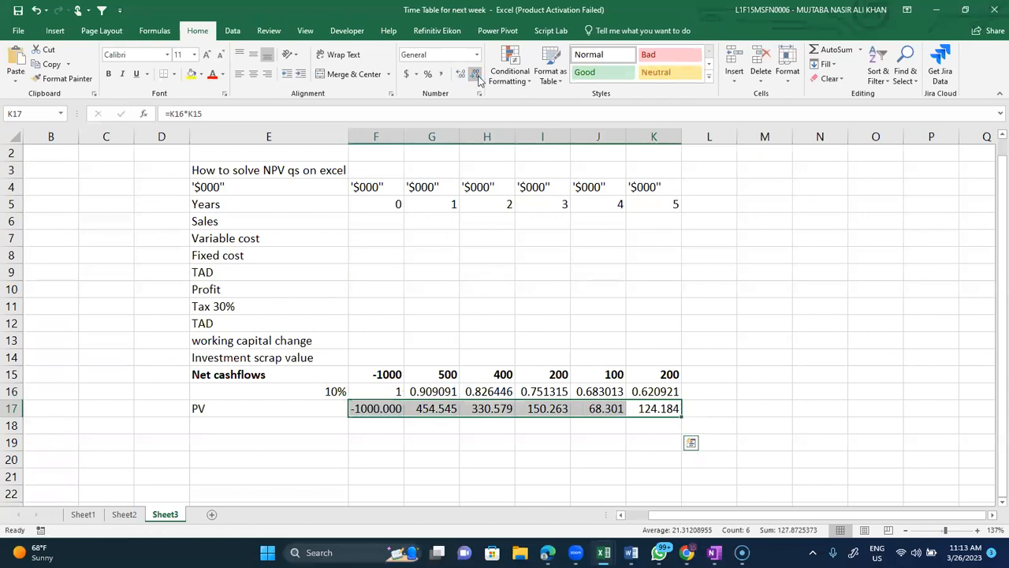
click(477, 77)
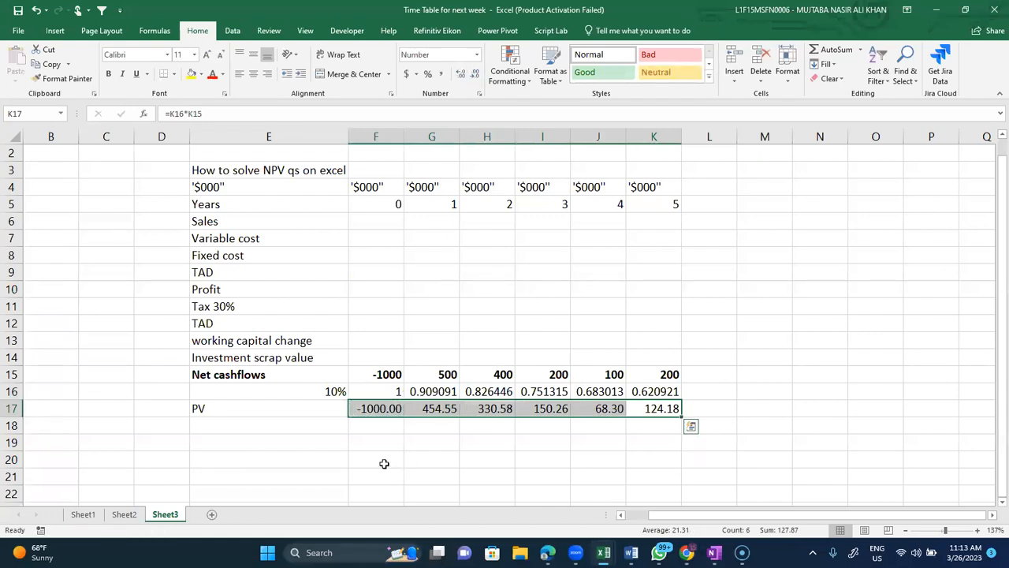
Step: Label E18 "NPV" and total the present values F17:K17 with a SUM formula in F18
click(357, 444)
click(306, 421)
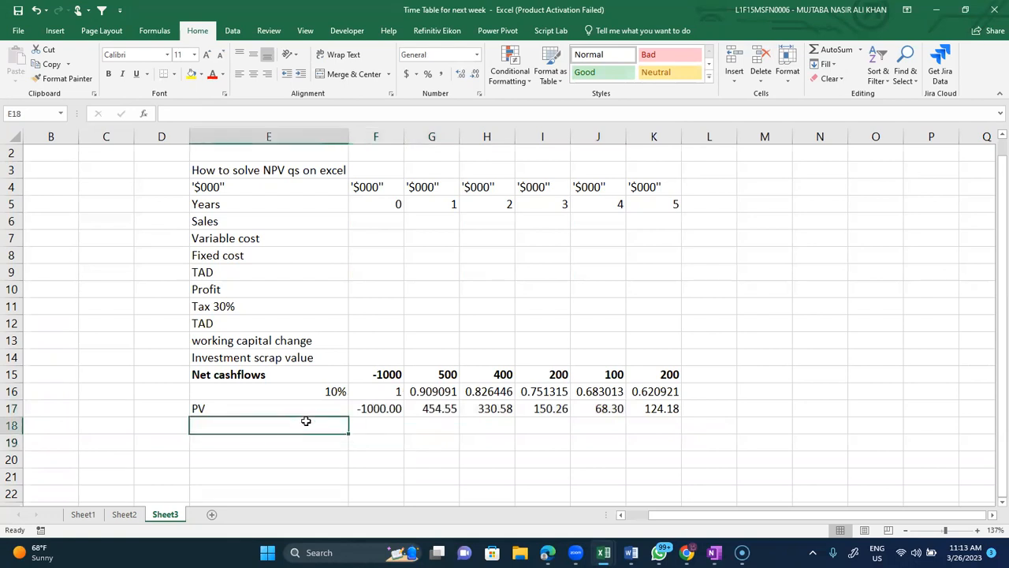
text(NPV)
key(Tab)
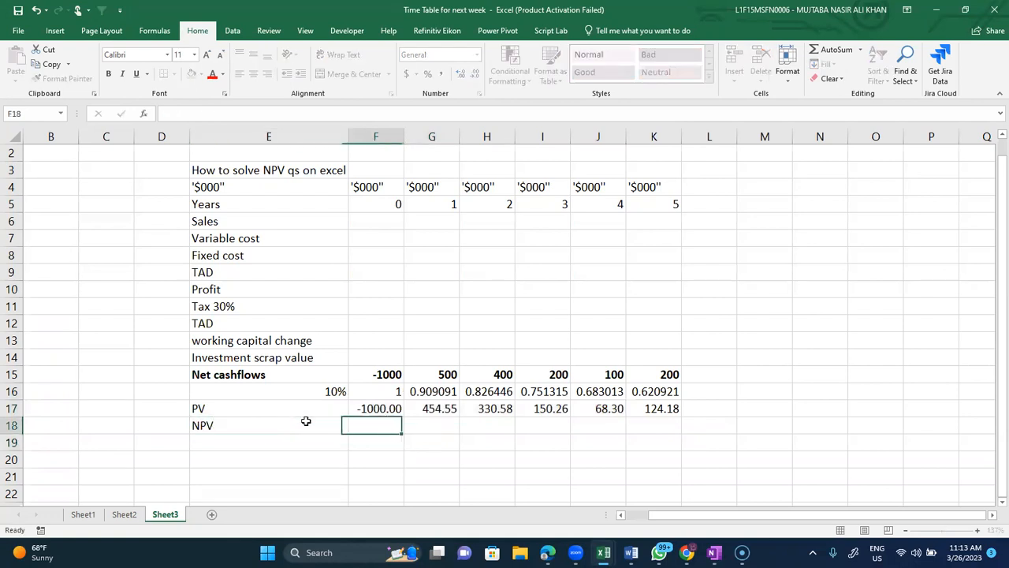
text(=sum()
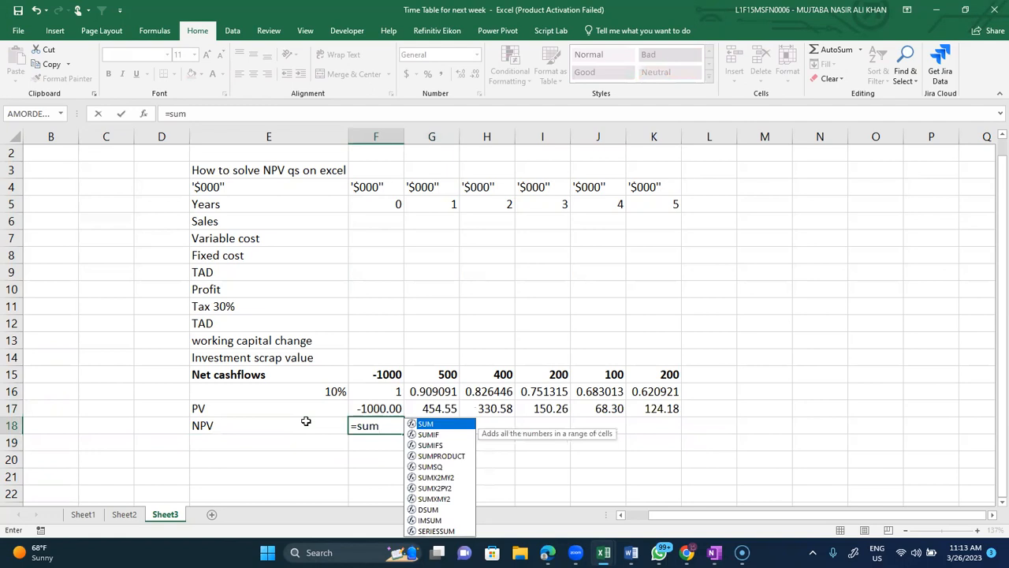
key(Up)
key(shift+Right)
key(shift+Right)
key(shift+Right)
key(shift+Right)
key(shift+Right)
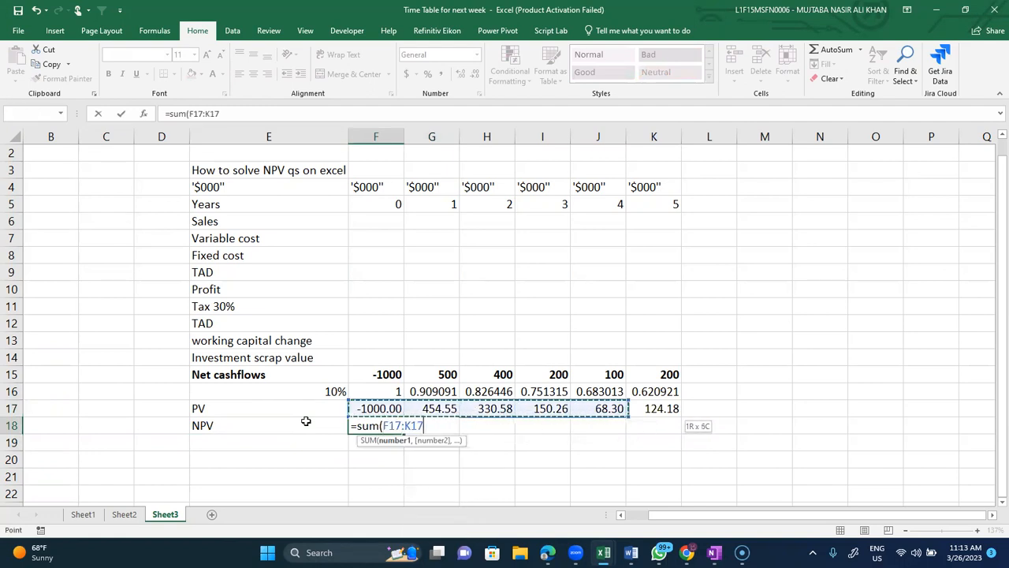
key(Return)
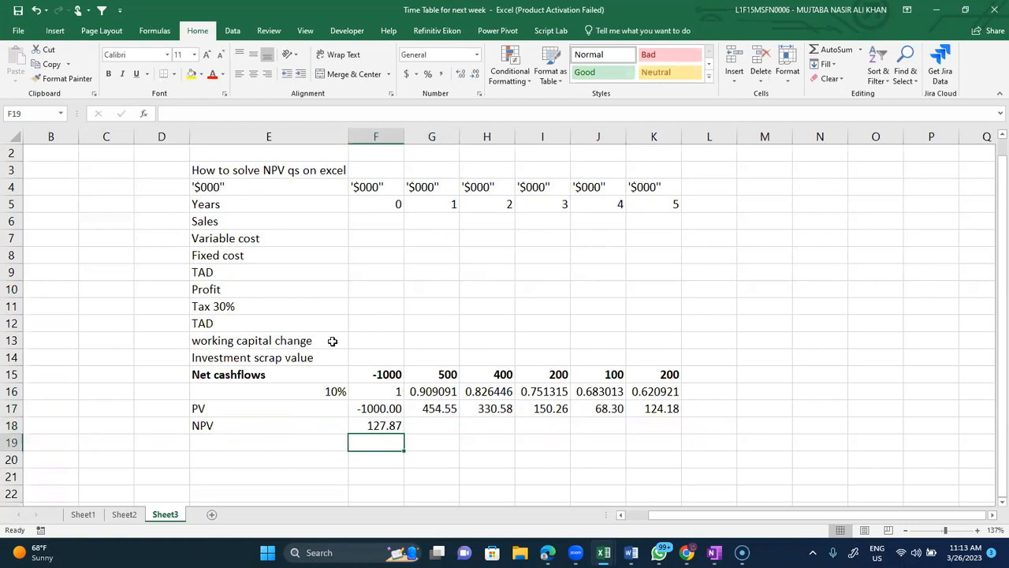
Step: Replace the discount factor formula in F16 with =(1+E16)^-F5 so it refers to the rate cell
click(386, 390)
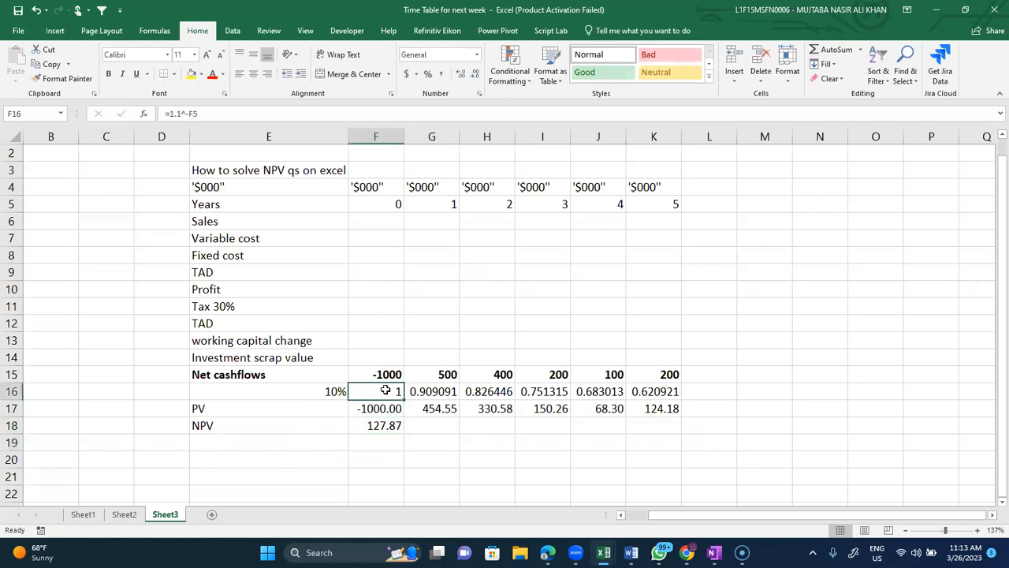
text(=(1+)
key(Left)
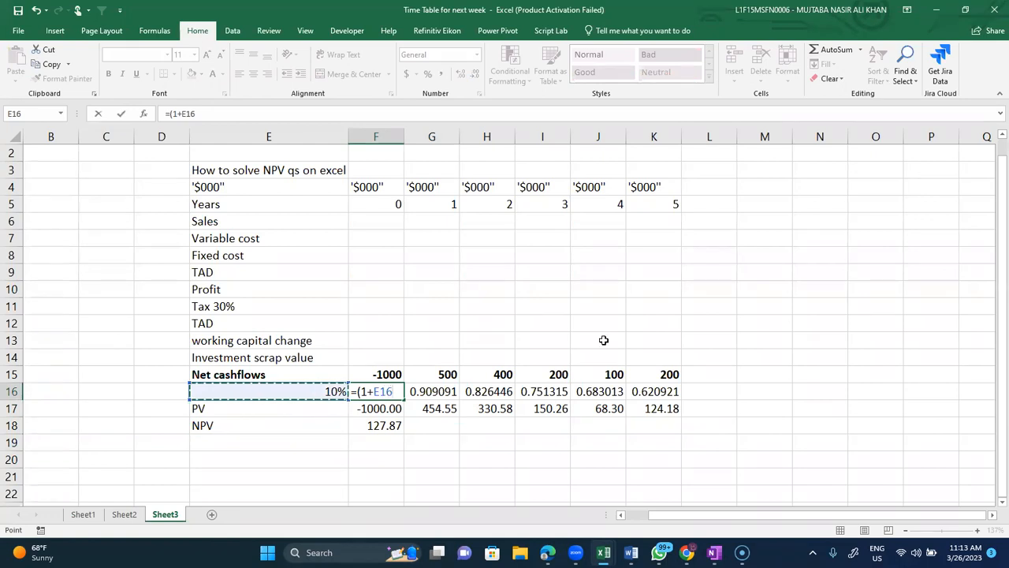
text()^-)
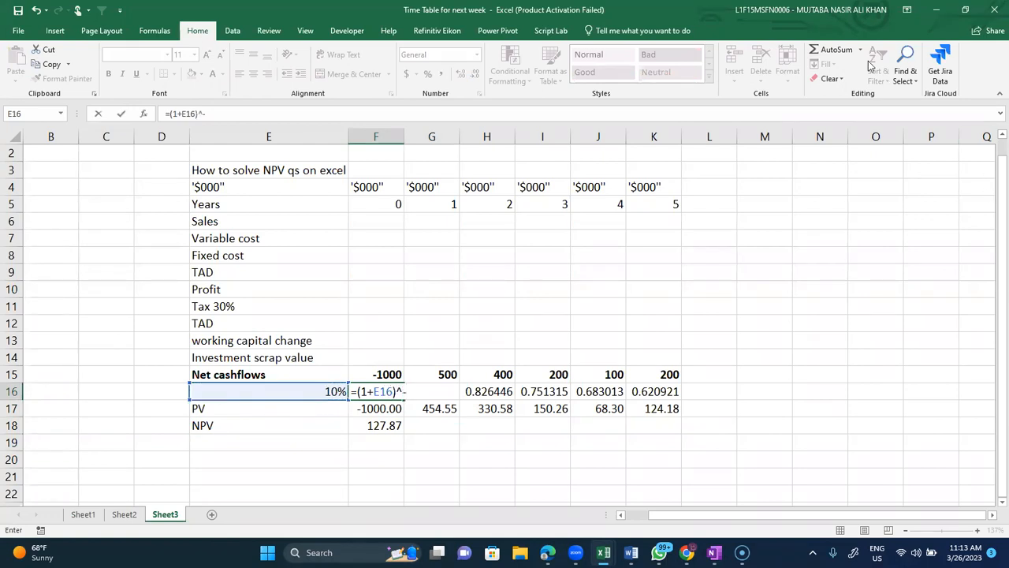
click(381, 201)
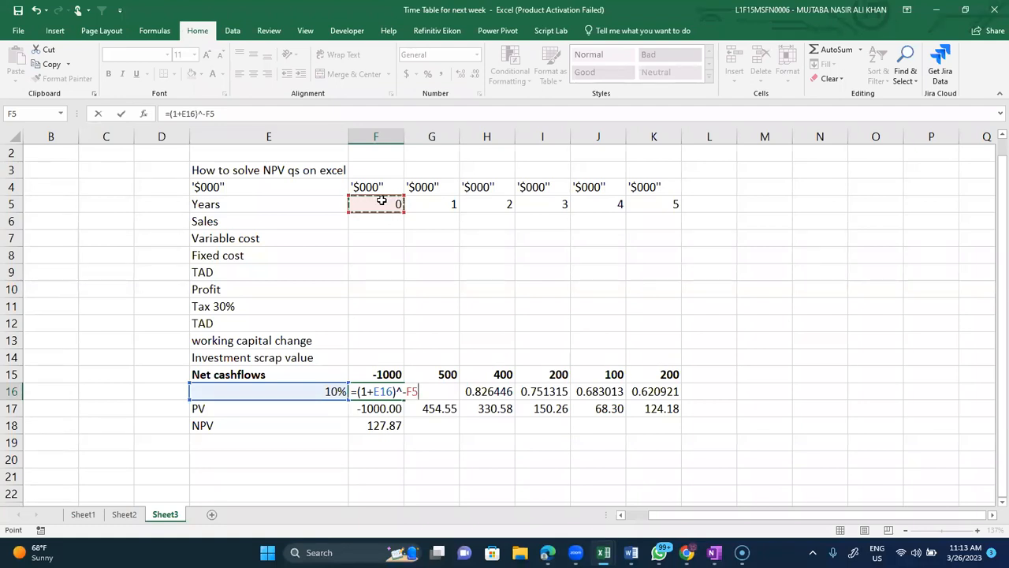
key(Return)
Step: Try copying the discount factor formula with its relative rate reference from F16 across G16:J16
key(Up)
key(ctrl+c)
key(Right)
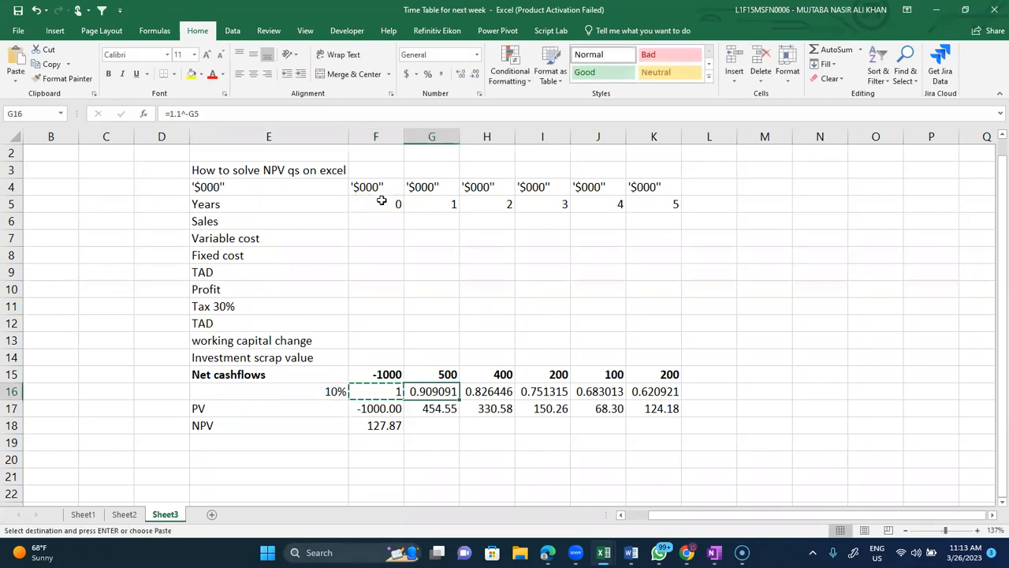
key(shift+Right)
key(shift+Right)
key(shift+Right)
key(ctrl+v)
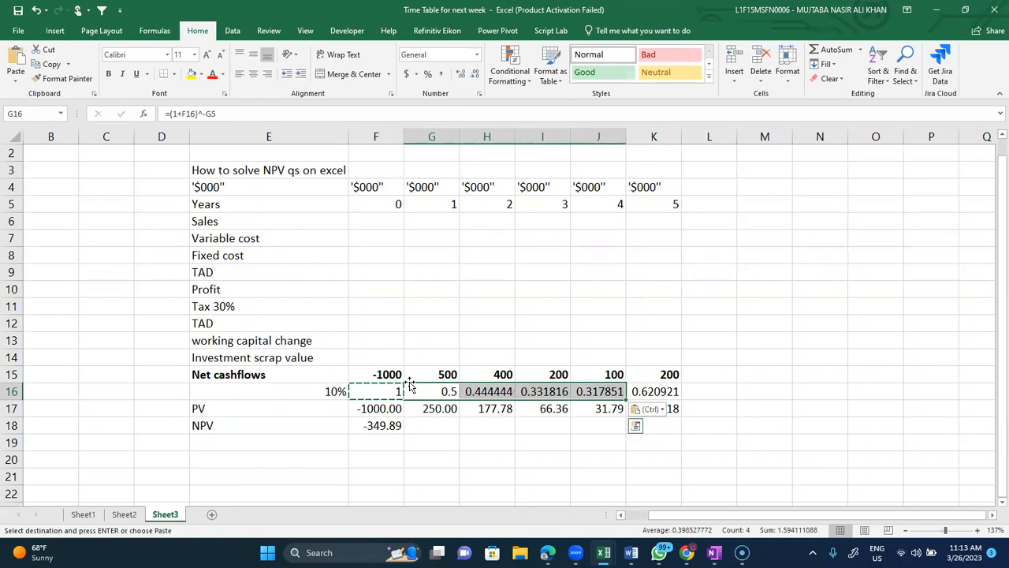
Step: Make the rate reference in F16 absolute so the formula reads =(1+$E$16)^-F5
click(326, 391)
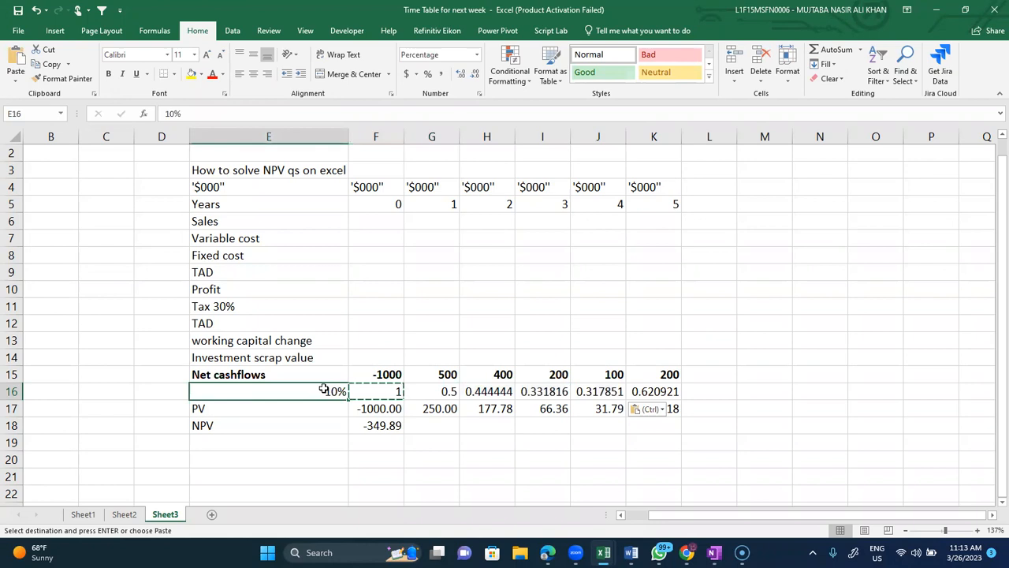
double_click(325, 390)
click(371, 391)
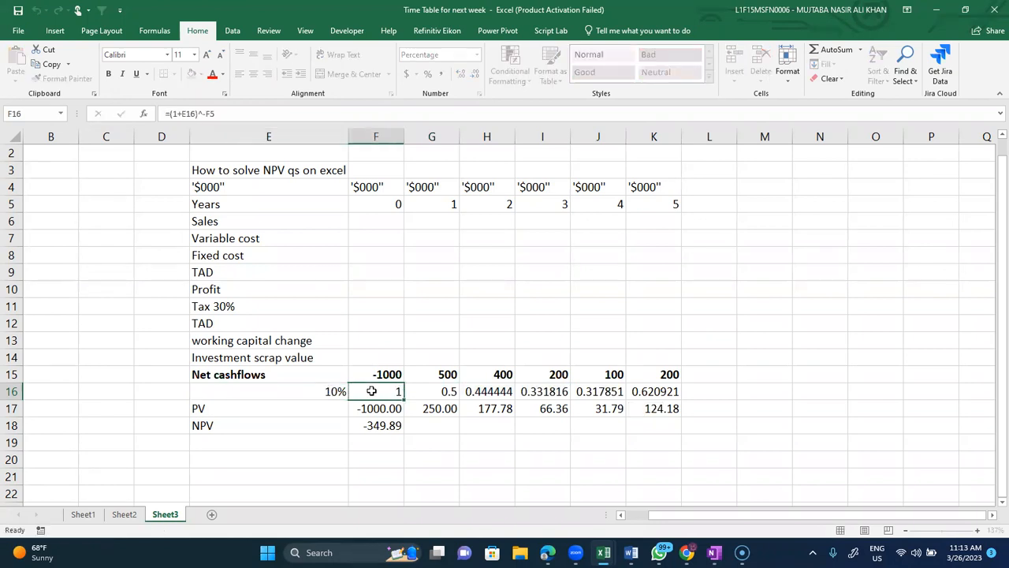
double_click(373, 391)
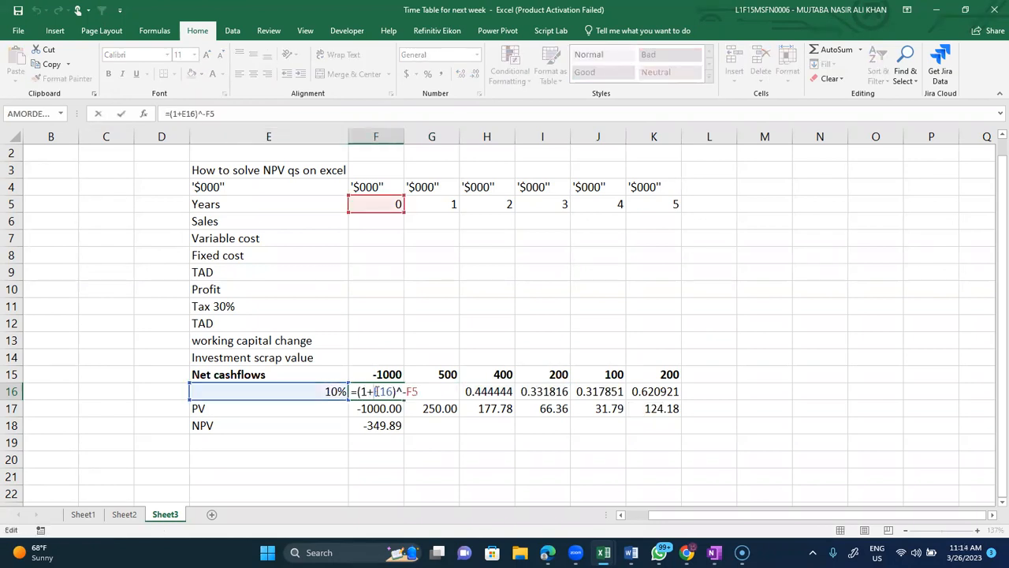
text($E$)
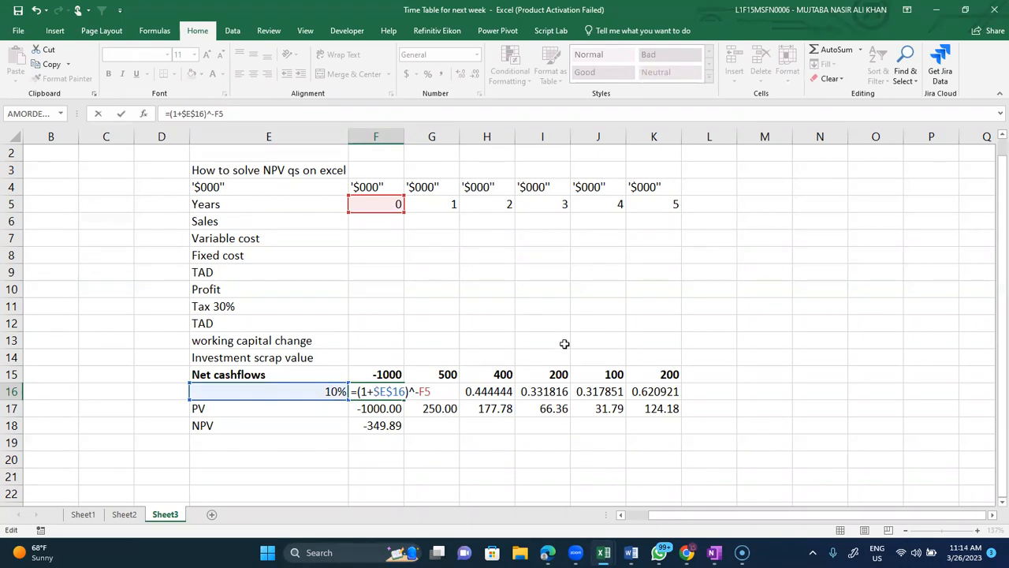
key(Return)
Step: Copy the discount factor formula with the absolute rate reference from F16 across G16:K16
key(Up)
key(ctrl+c)
key(Right)
key(shift+Right)
key(shift+Right)
key(shift+Right)
key(shift+Right)
key(ctrl+v)
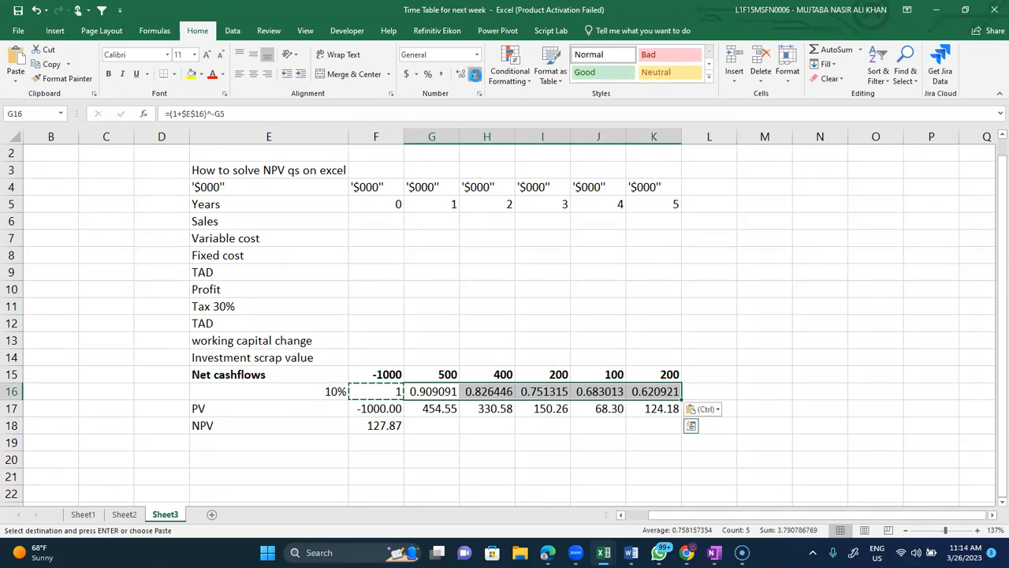
Step: Format the discount factors in G16:K16 to show three decimal places
click(476, 75)
click(475, 74)
click(476, 74)
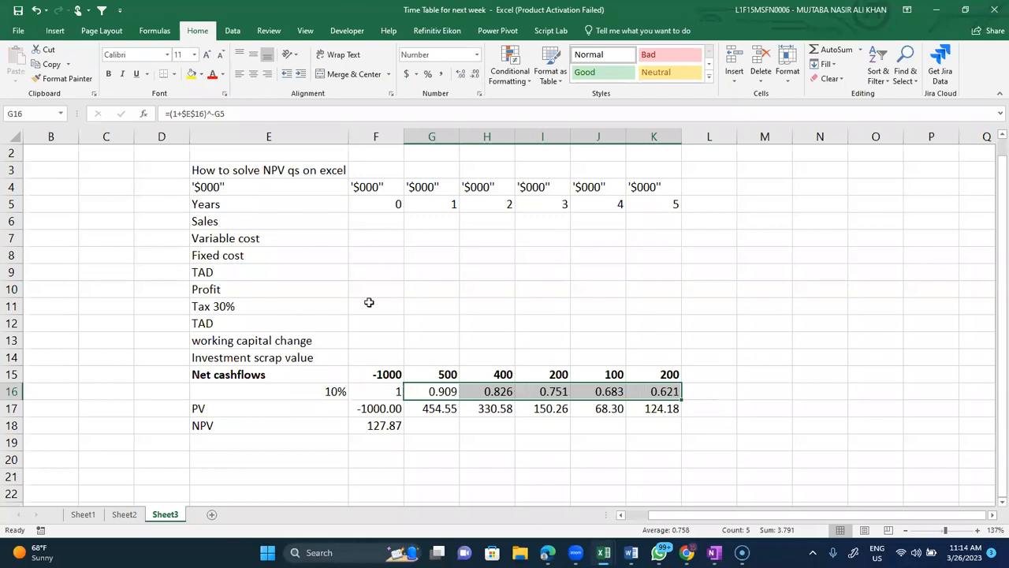
Step: Label cell E20 as NPV for a second calculation below the present value table
click(279, 391)
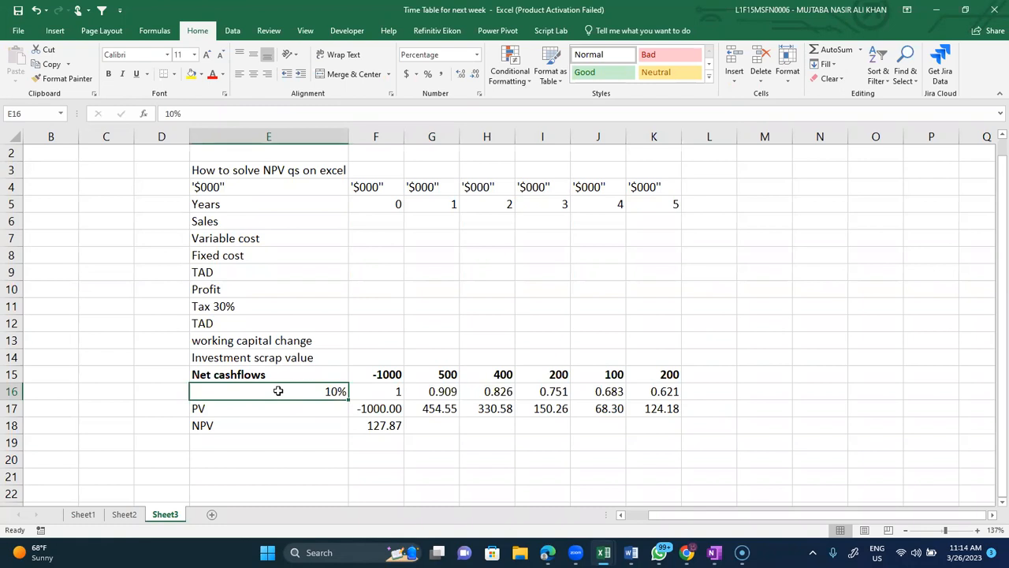
key(Down)
key(Down)
key(Down)
key(Down)
text(NPV)
key(Tab)
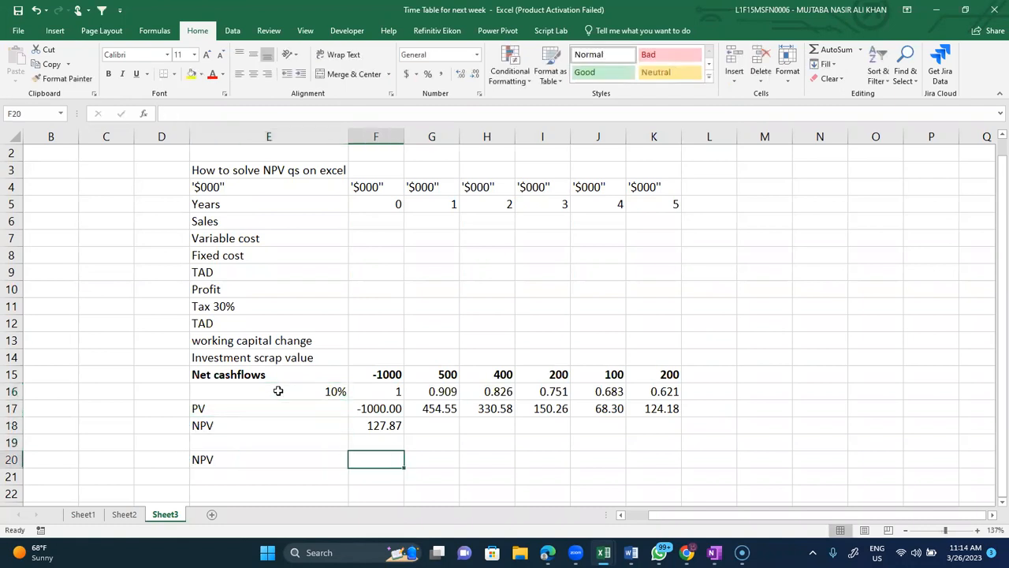
Step: Calculate the NPV in F20 with the formula =NPV(E16,G15:K15)+F15
text(=)
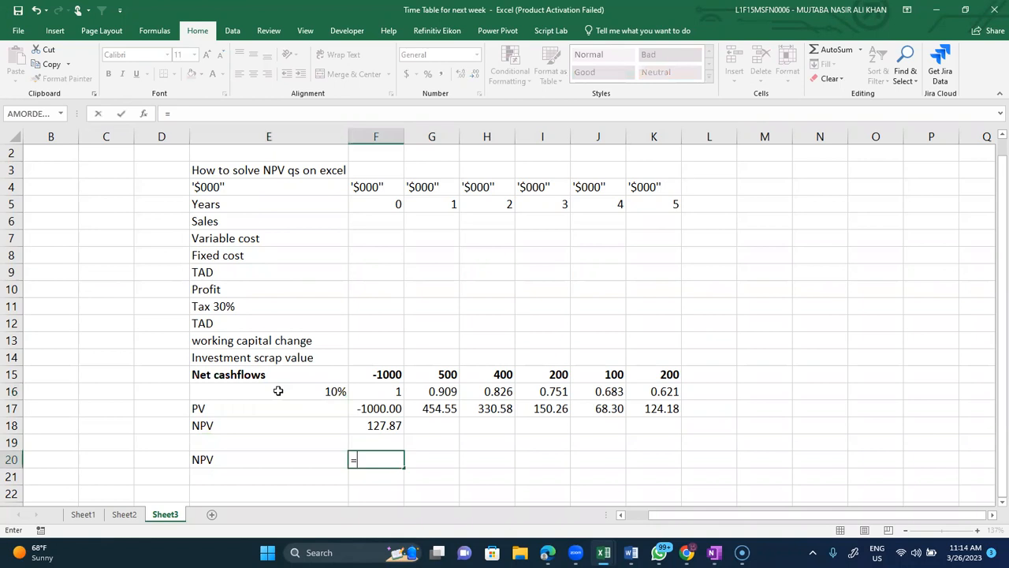
text(npv)
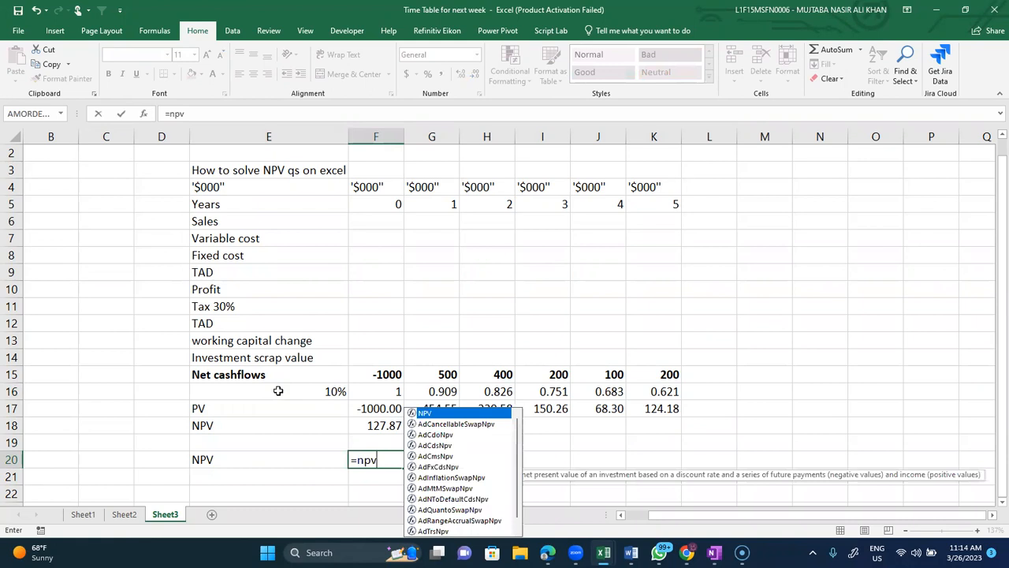
text(()
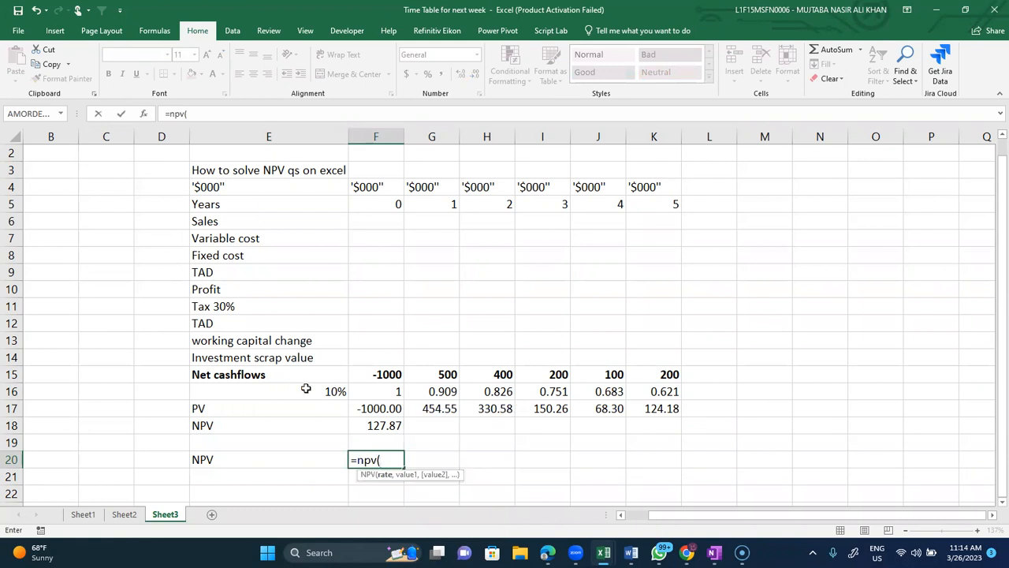
click(306, 388)
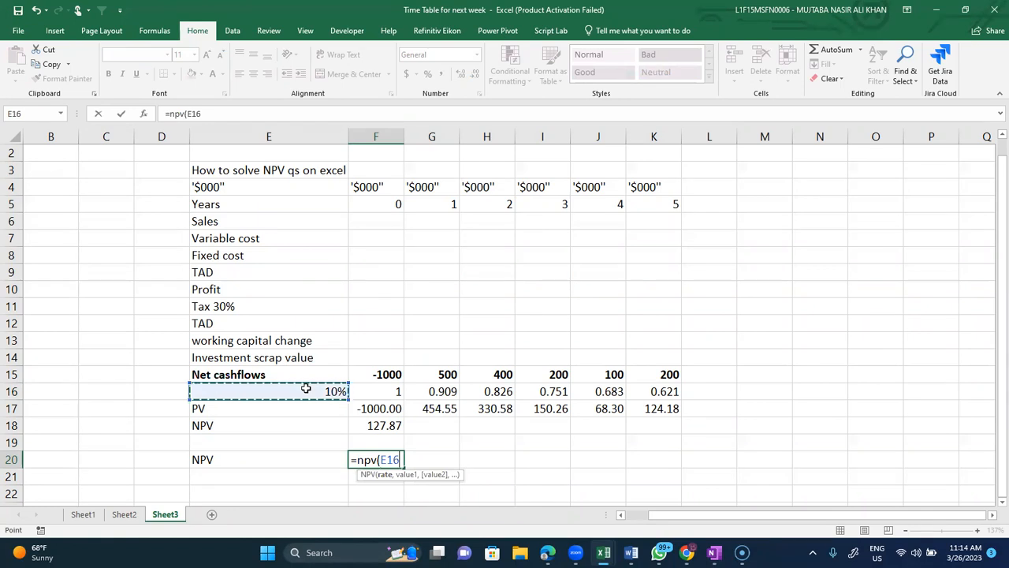
text(,)
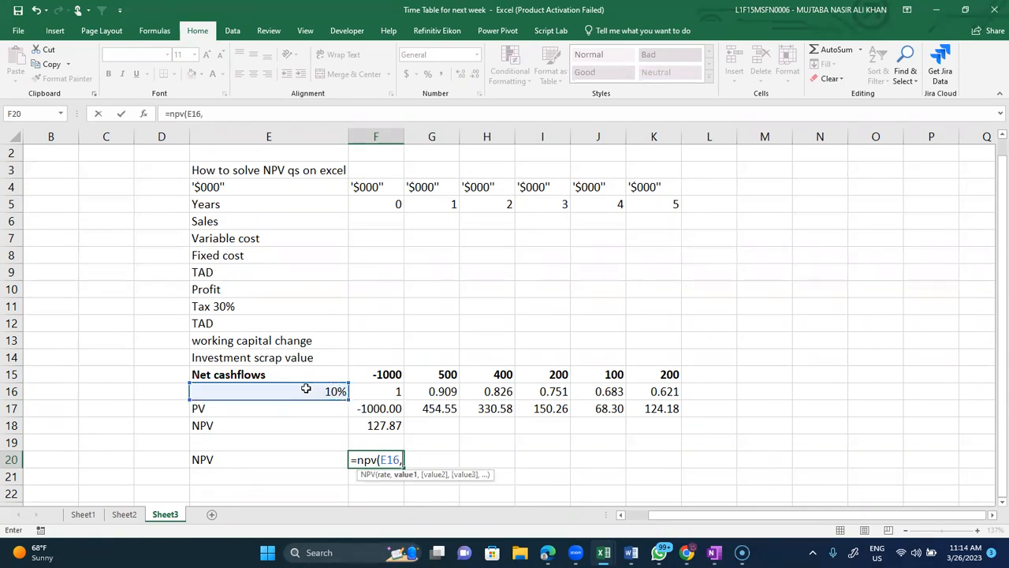
key(Up)
key(Up)
key(Up)
key(Up)
key(Up)
key(Right)
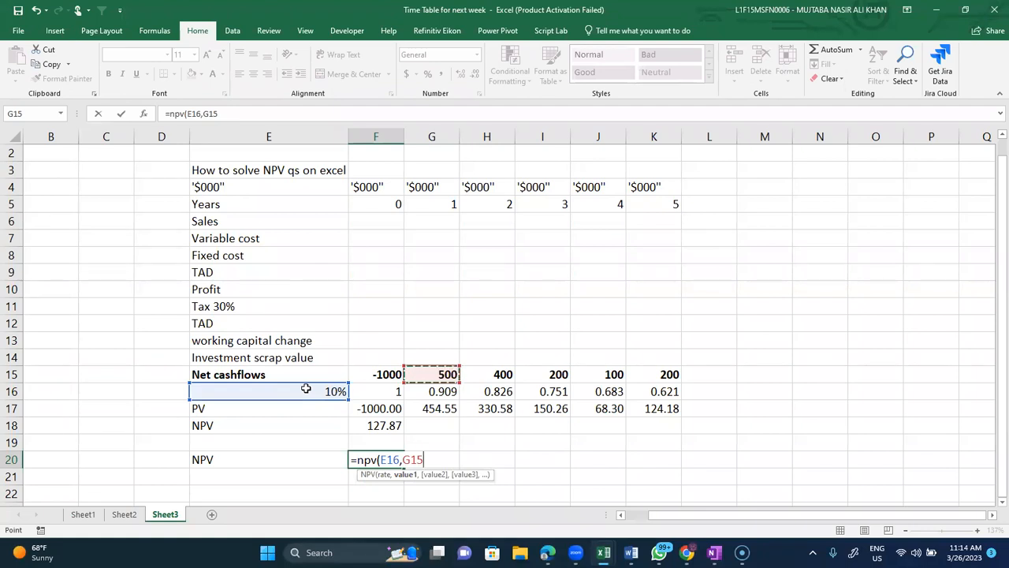
key(shift+Right)
key(shift+Right)
key(shift+Right)
key(shift+Right)
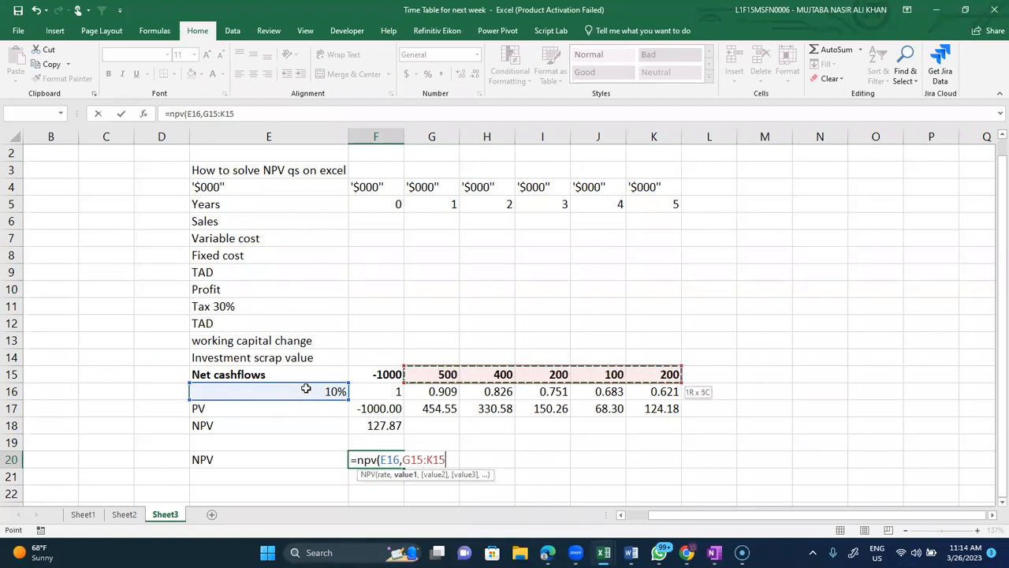
text())
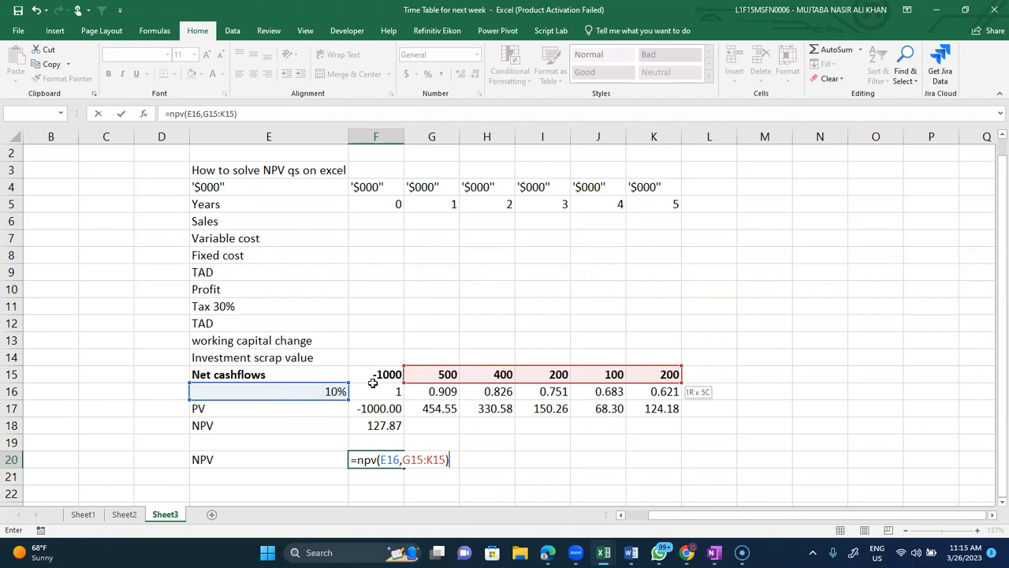
text(+)
click(375, 373)
key(Return)
Step: Format the NPV result in F20 with the Number format
key(Up)
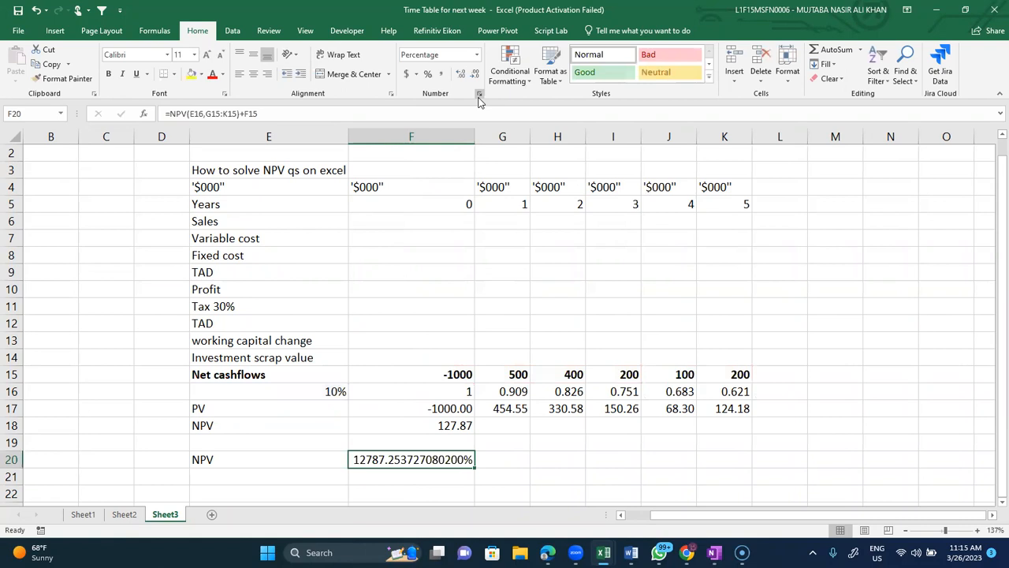
click(477, 54)
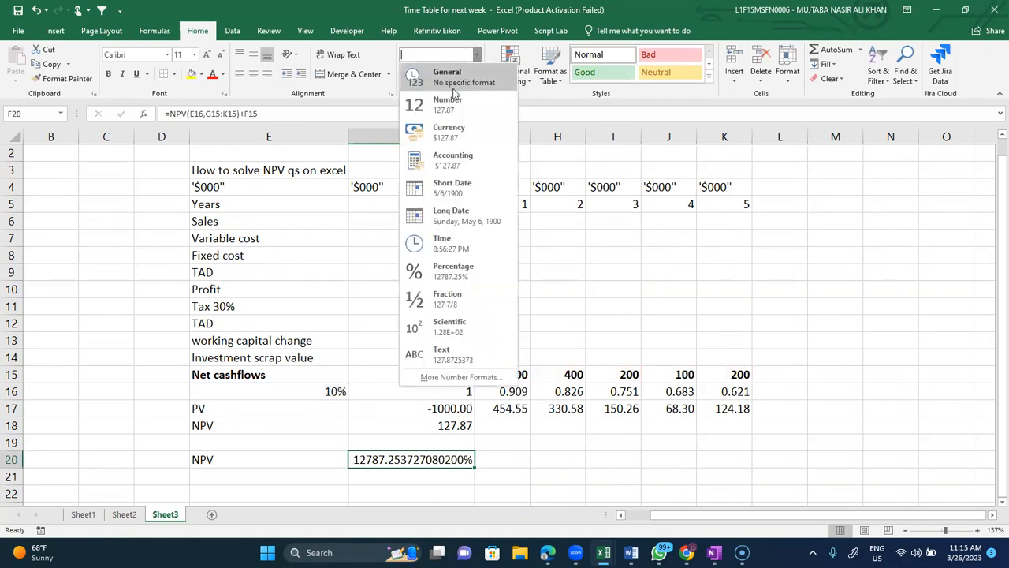
click(449, 104)
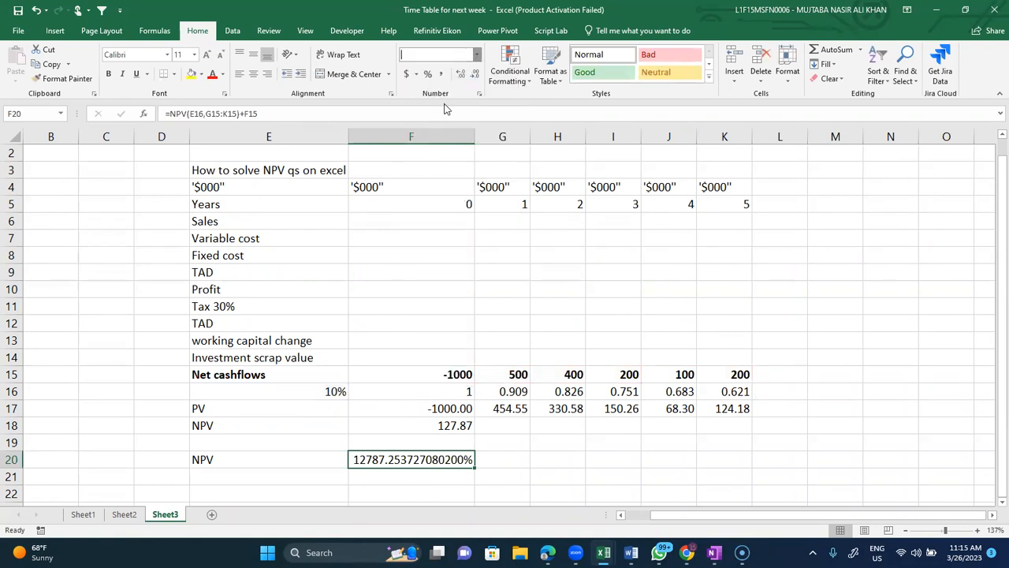
click(513, 464)
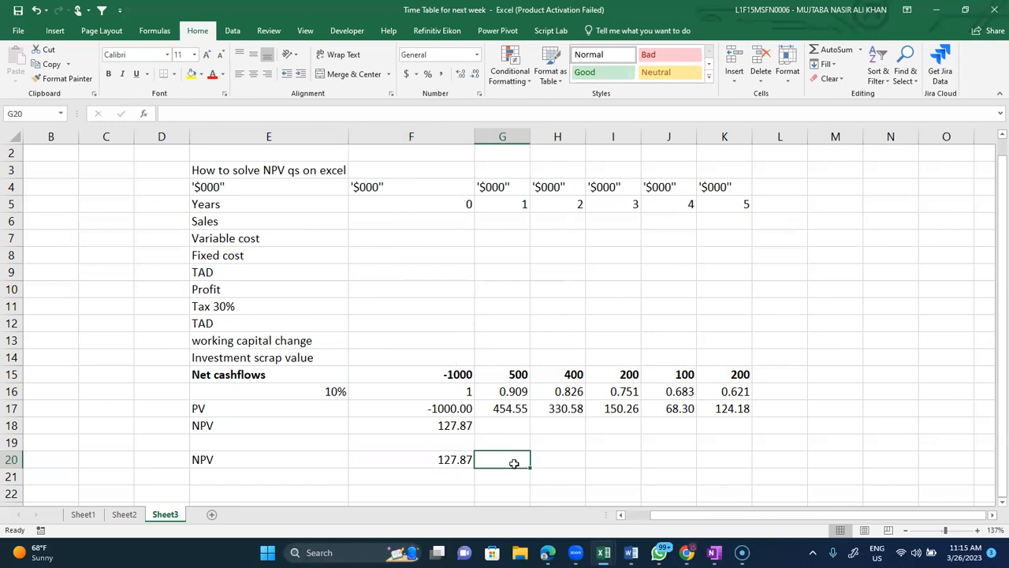
Step: Fill the discount factor, PV and NPV rows in E16:K18 with yellow
drag(232, 392, 744, 422)
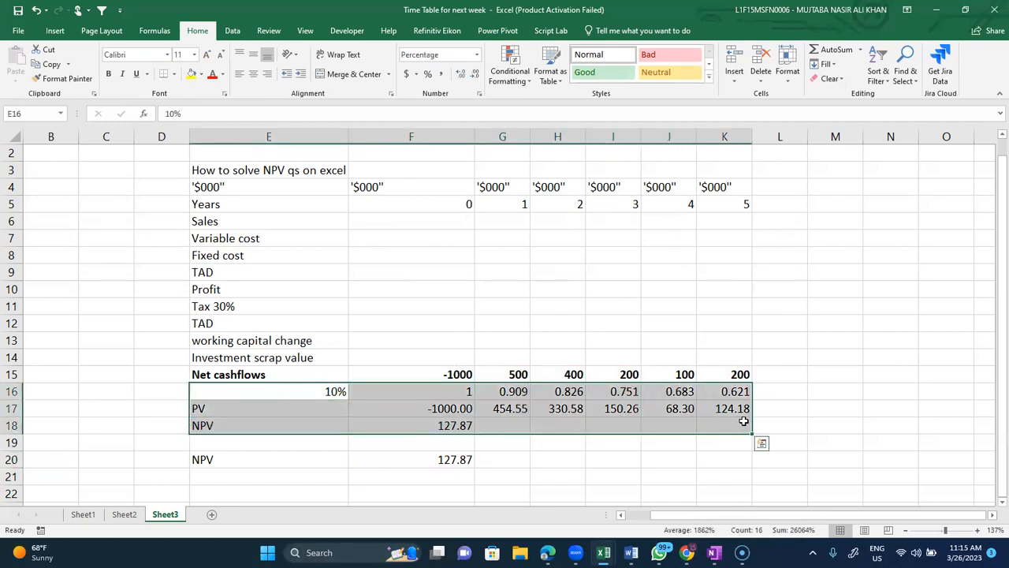
click(191, 74)
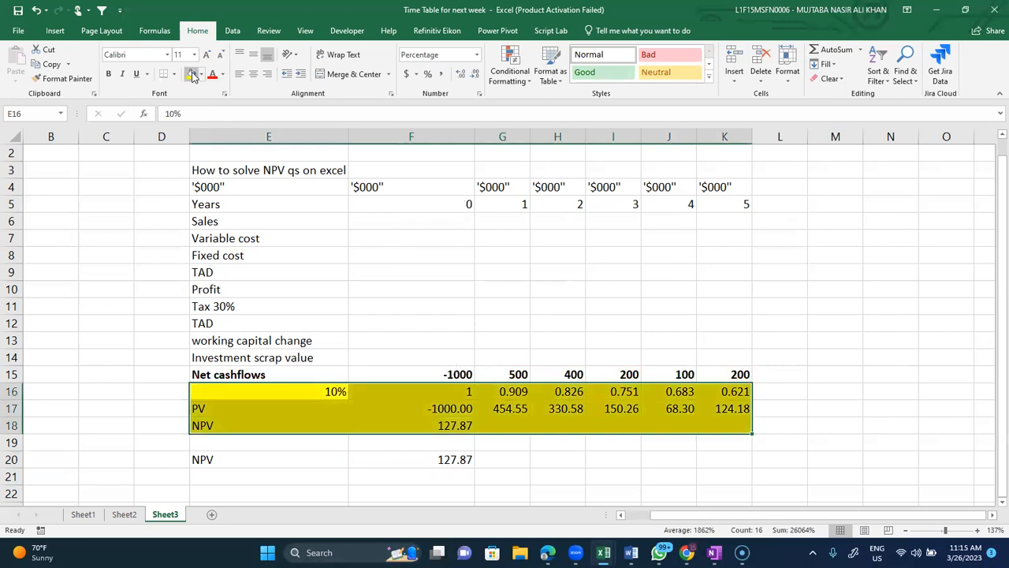
Step: Re-enter the F20 formula from scratch as =NPV(E16,G15:K15)+F15
click(432, 466)
text(=)
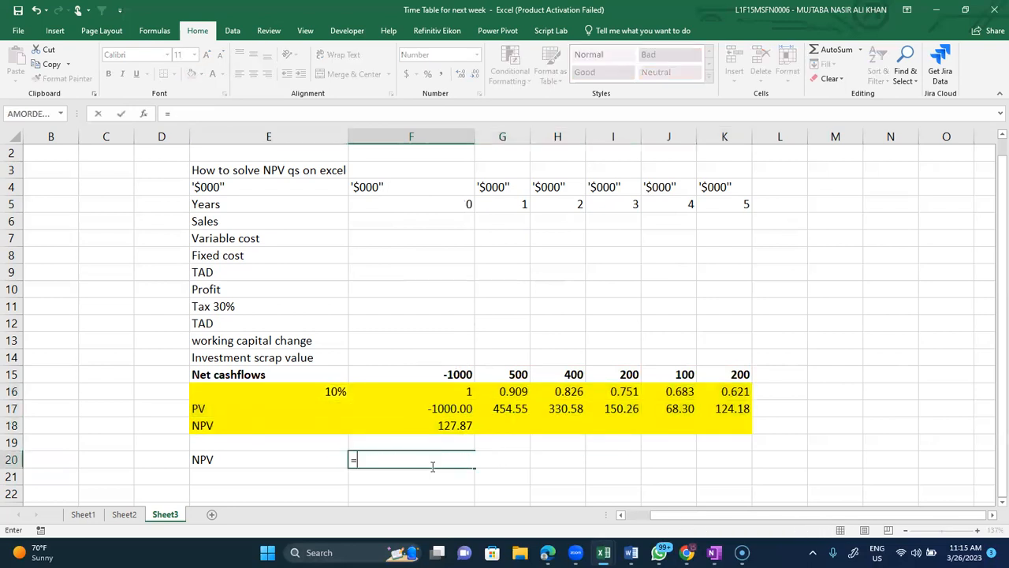
text(npv)
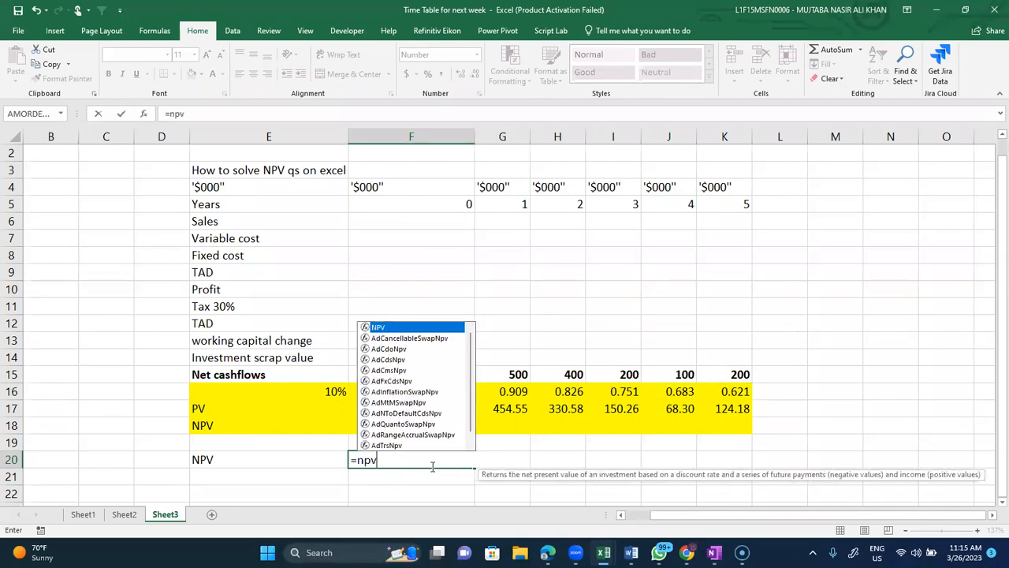
text(()
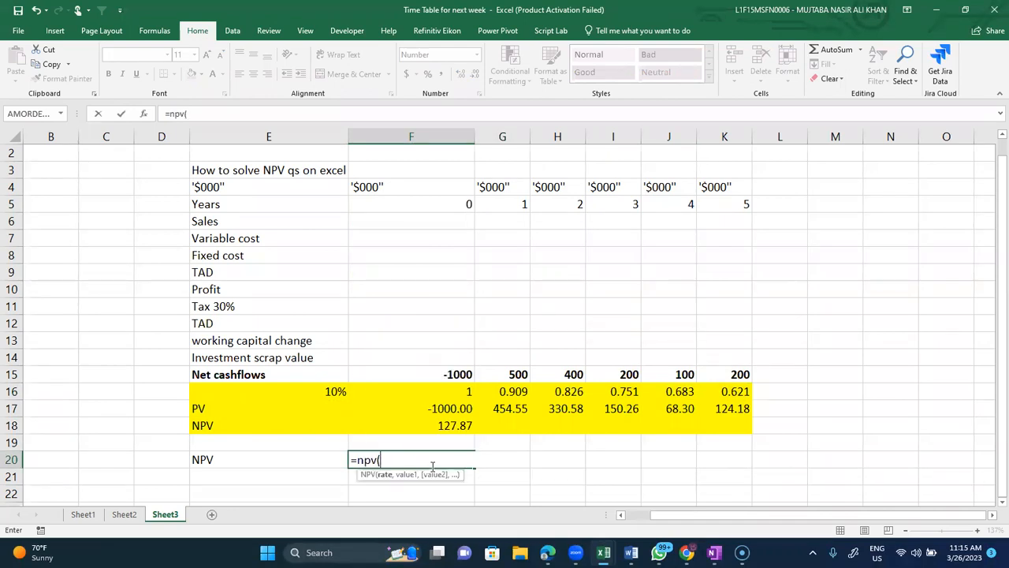
key(Up)
key(Up)
key(Up)
key(Up)
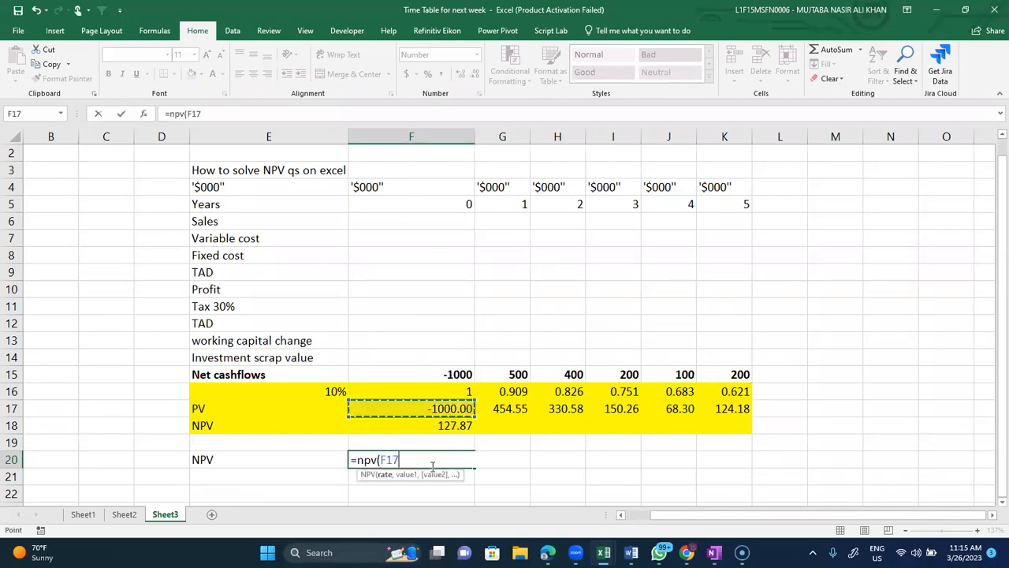
key(Left)
text(,)
key(Up)
key(Up)
key(Up)
key(Up)
key(Up)
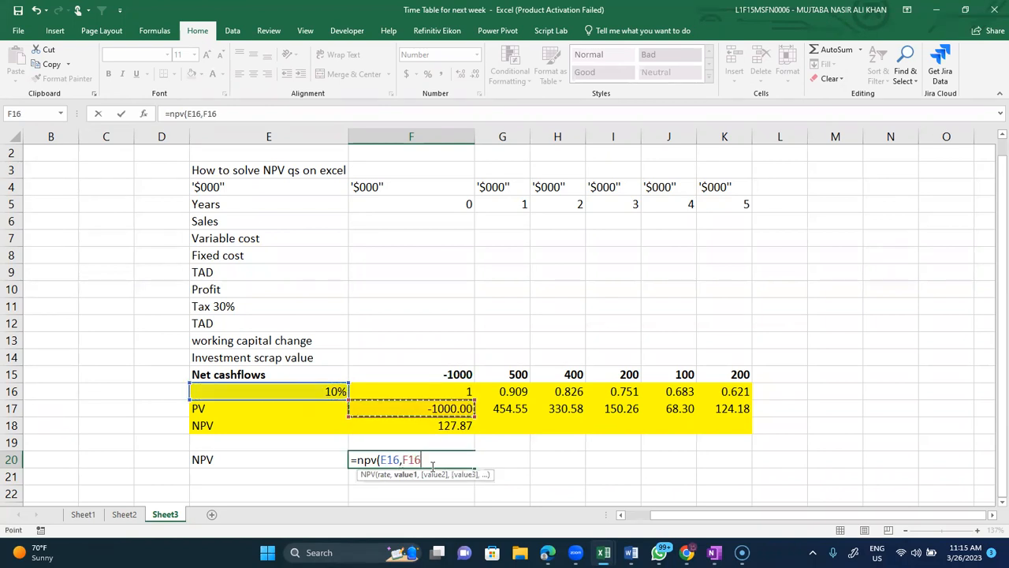
key(Right)
key(shift+Right)
key(shift+Right)
key(shift+Right)
key(shift+Right)
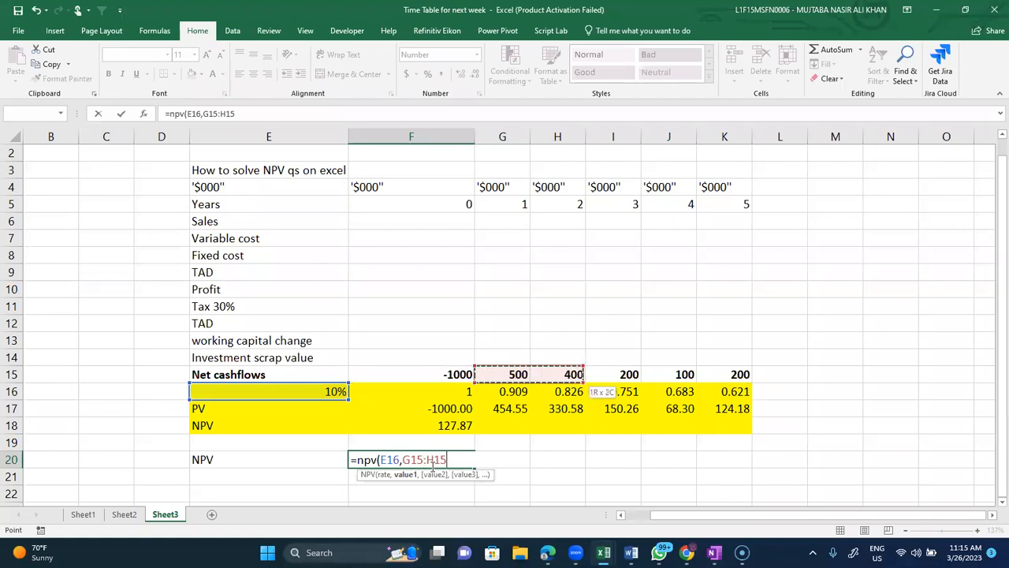
text()+)
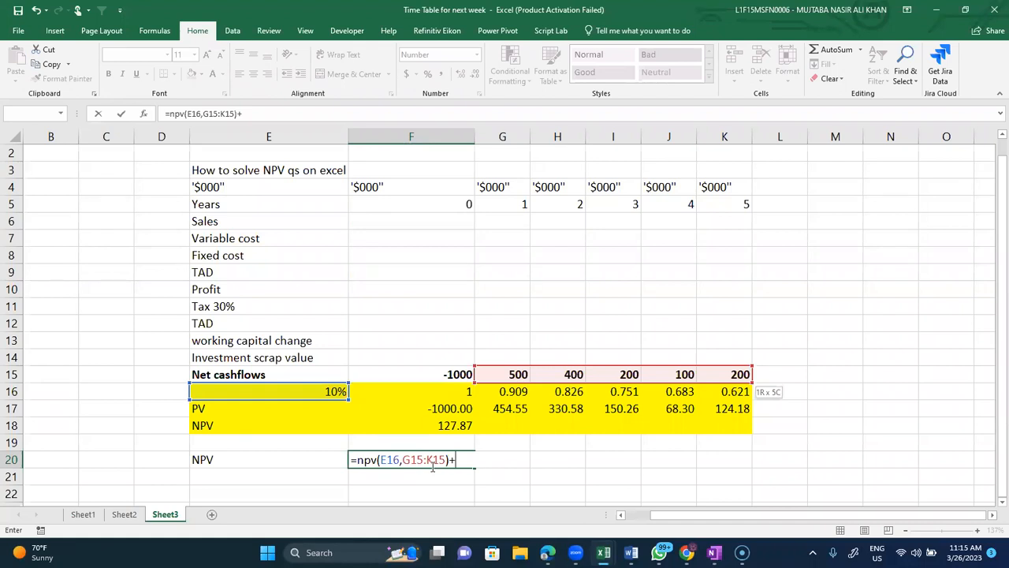
click(453, 373)
key(Return)
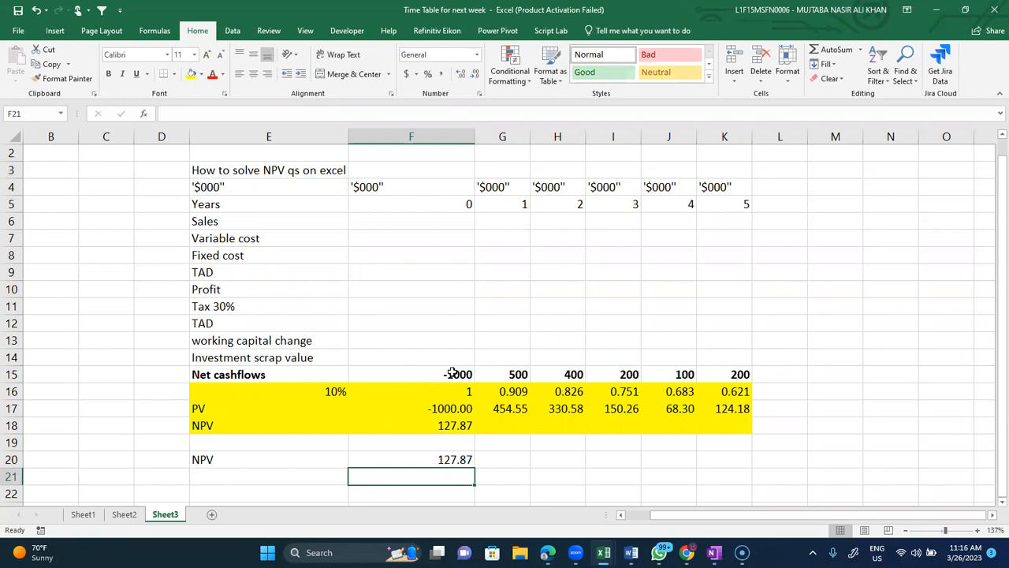
Step: Enter a second discount rate of 20% in E23, below the NPV results
scroll(453, 372, down, 1)
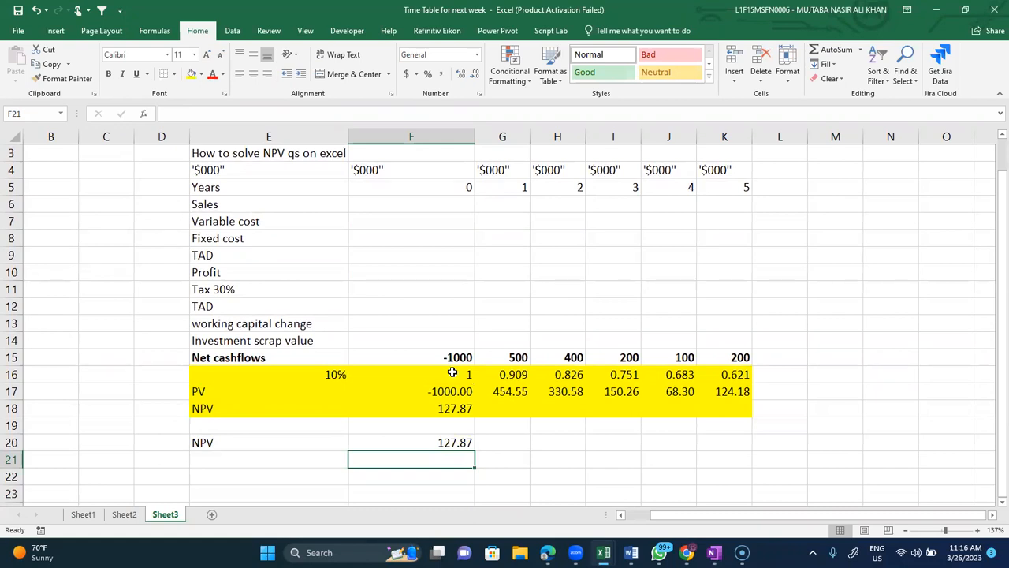
scroll(452, 372, down, 8)
key(Down)
key(Left)
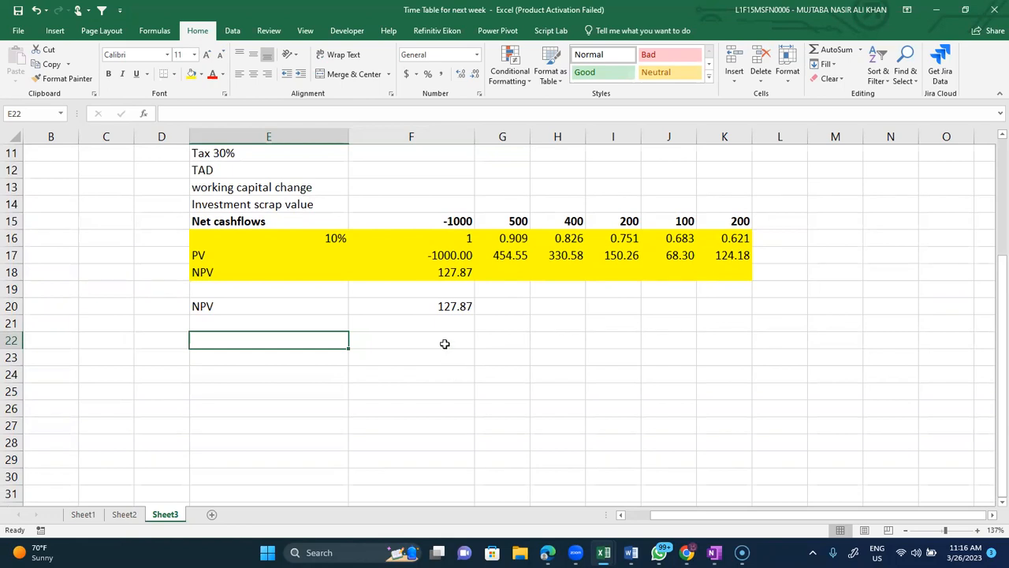
click(337, 239)
click(311, 353)
text(20%)
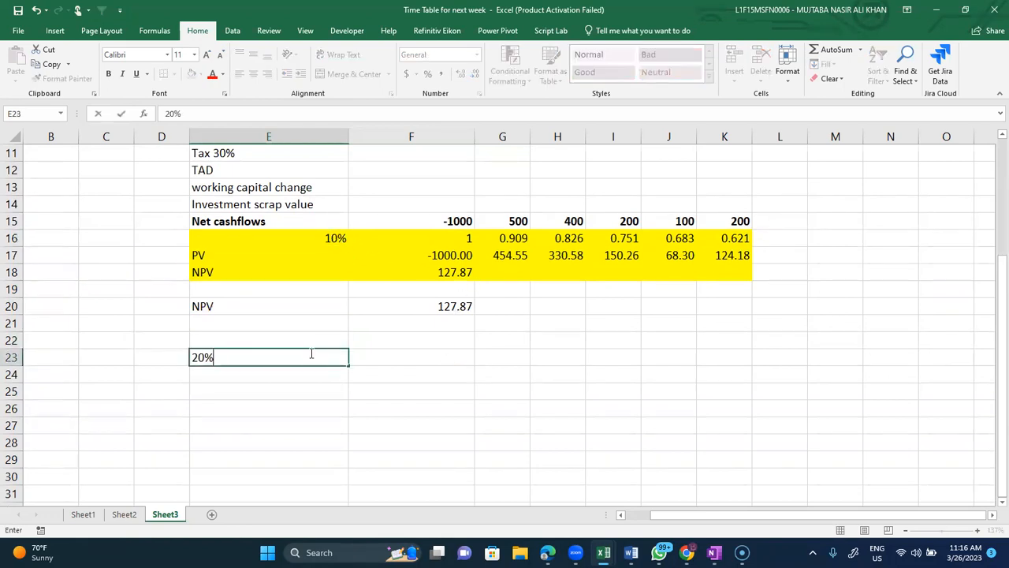
key(Tab)
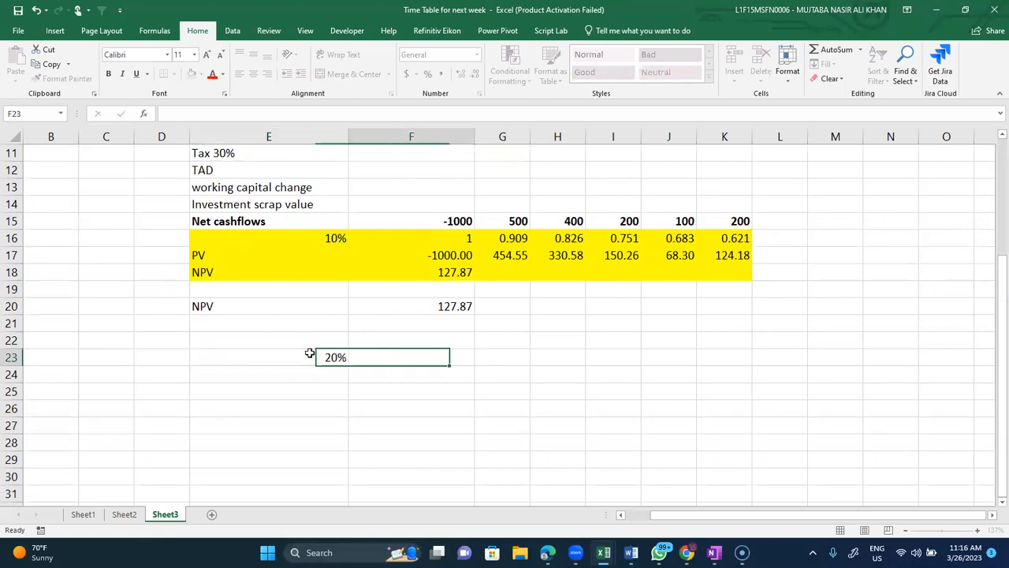
Step: Calculate the year-0 discount factor at 20% in F23 with the formula =1.2^-F5
text(=)
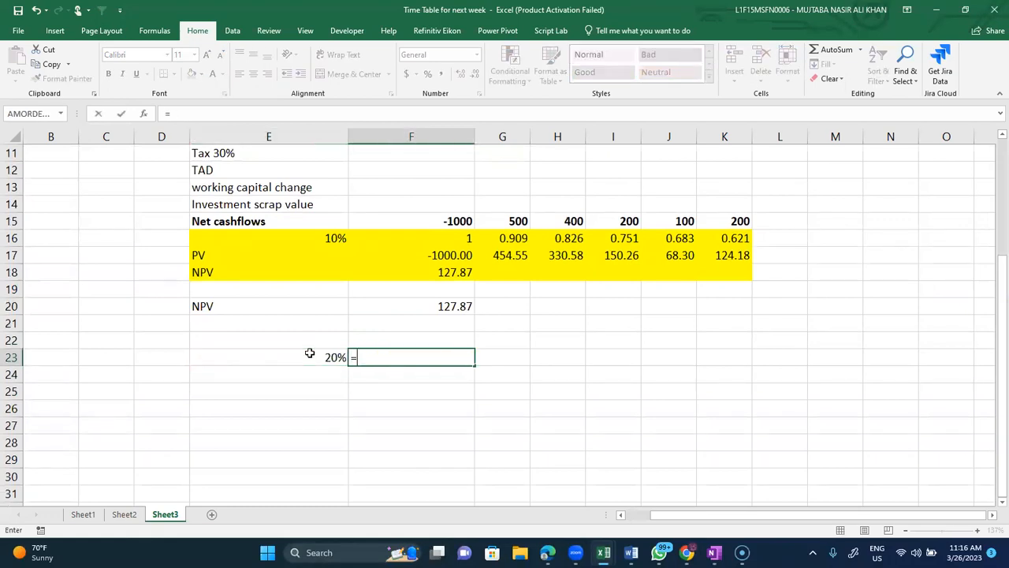
text(1.2^-)
key(Up)
key(Up)
key(Up)
key(Up)
key(Up)
key(Up)
key(Up)
key(Up)
key(Up)
key(Up)
key(Up)
key(Up)
key(Up)
key(Up)
key(Up)
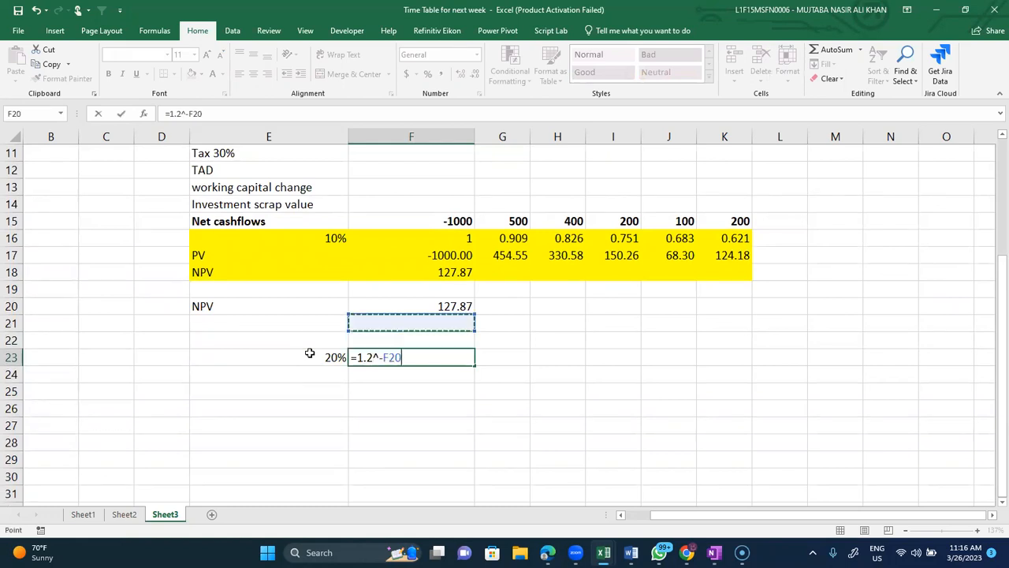
key(Up)
key(Up)
key(Up)
key(Return)
Step: Copy the 20% discount factor formula from F23 across G23:K23
key(Up)
key(ctrl+c)
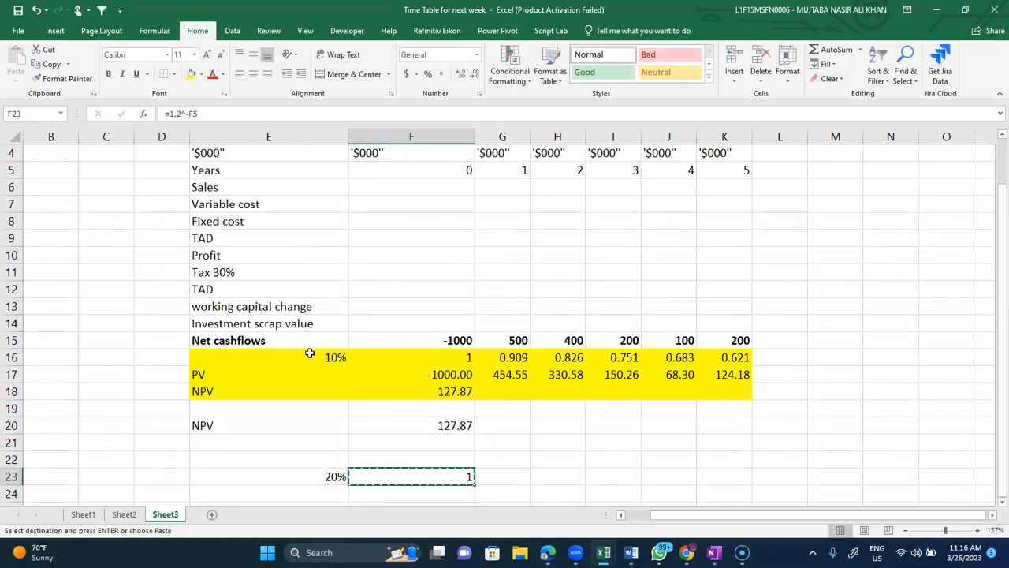
key(Right)
key(shift+Right)
key(shift+Right)
key(shift+Right)
key(shift+Right)
key(ctrl+v)
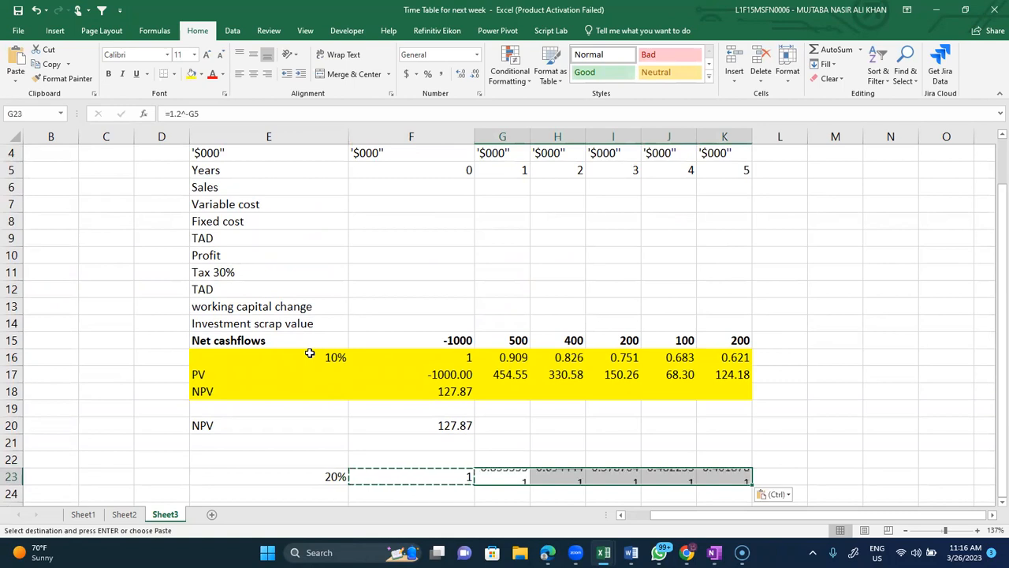
Step: Label cell E24 as PV, under the 20% rate
scroll(310, 353, down, 3)
key(Left)
key(Left)
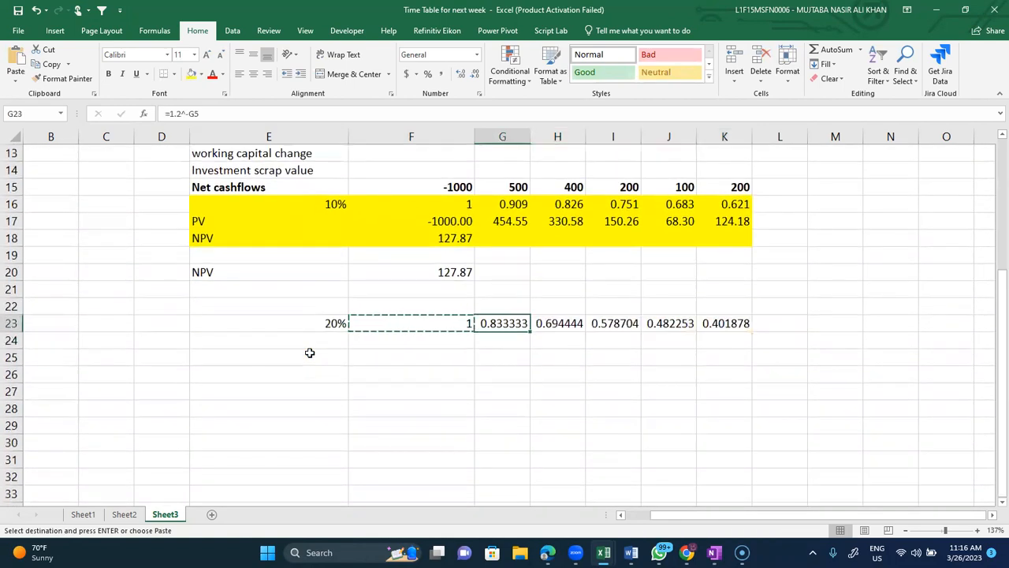
key(Down)
text(PV)
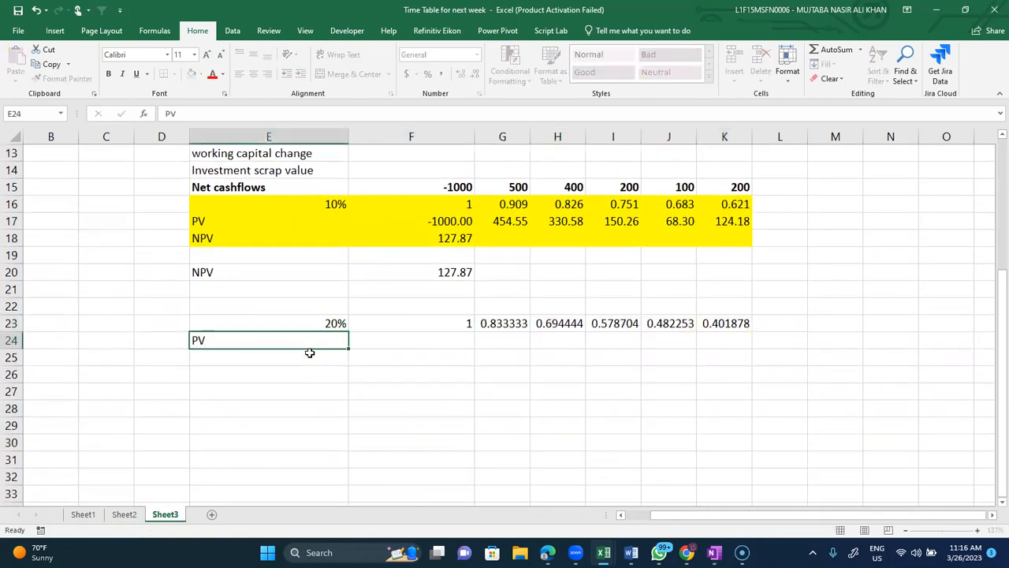
Step: Calculate the year-0 present value at 20% in F24 with the formula =F15*F23
key(Right)
text(=)
key(Up)
key(Up)
key(Up)
key(Up)
key(Up)
key(Up)
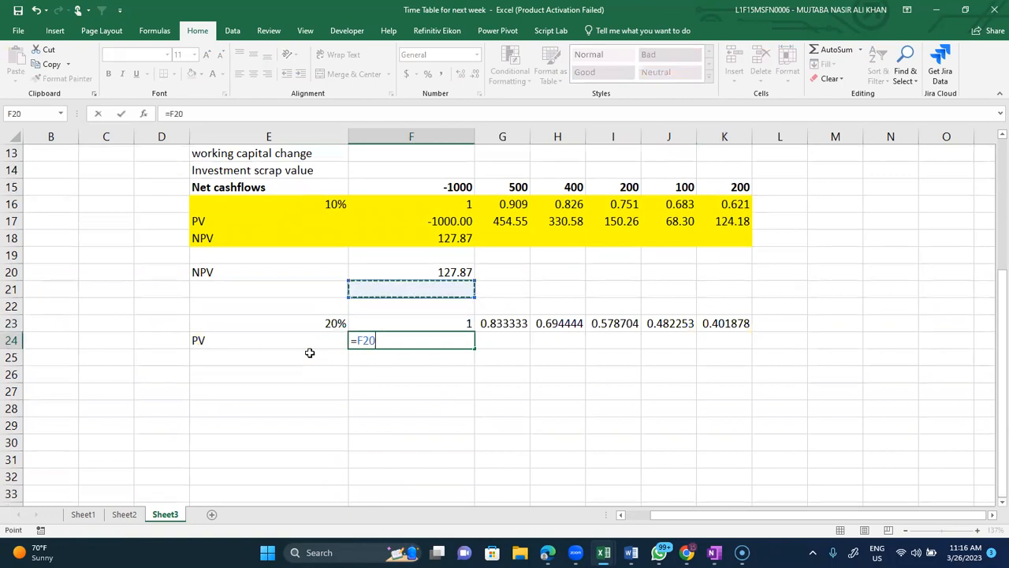
key(Up)
key(Up)
key(Up)
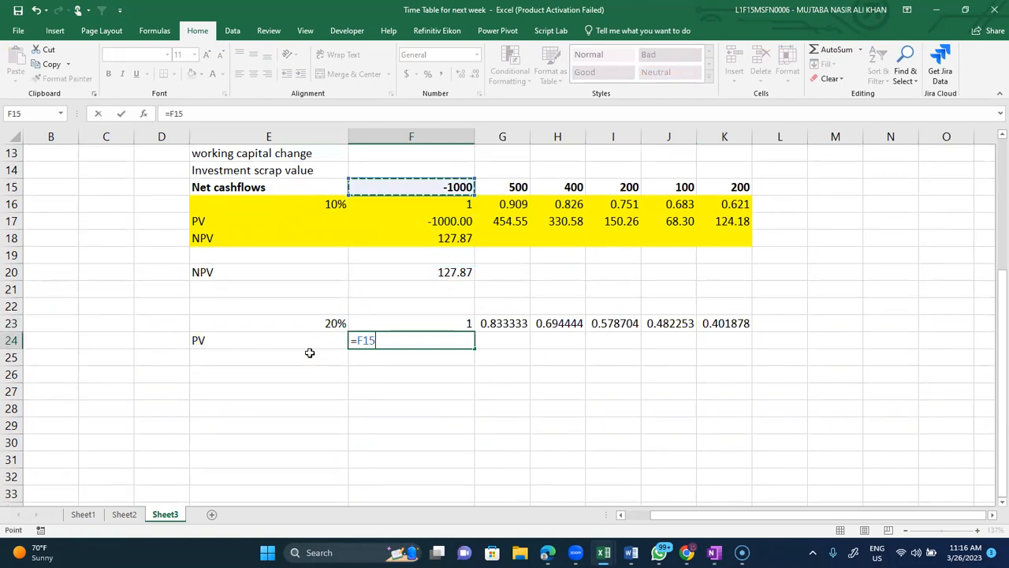
text(*)
key(Up)
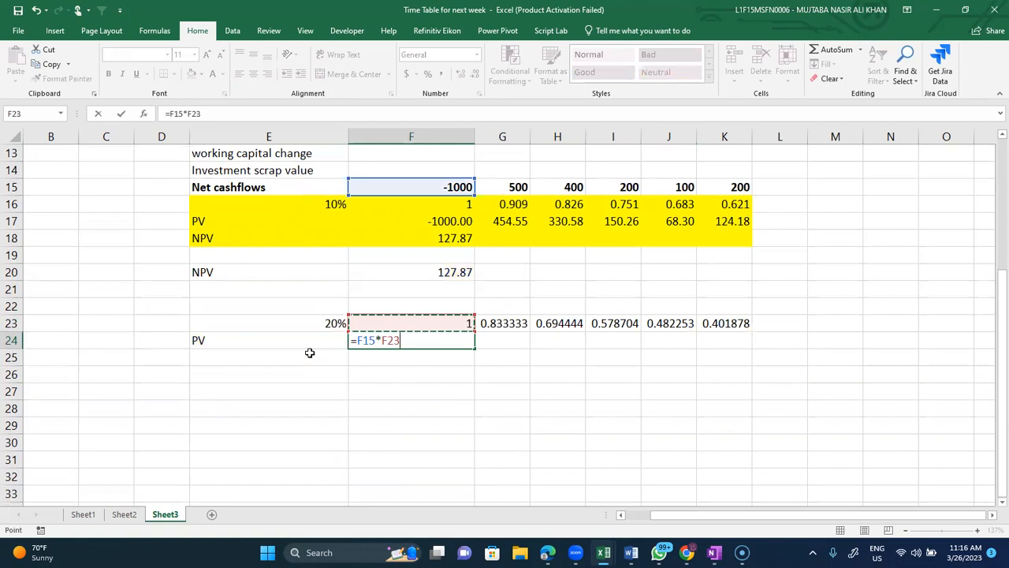
key(Return)
Step: Copy the present value formula from F24 across G24:K24
key(Up)
key(ctrl+c)
key(Right)
key(shift+Right)
key(shift+Right)
key(shift+Right)
key(shift+Right)
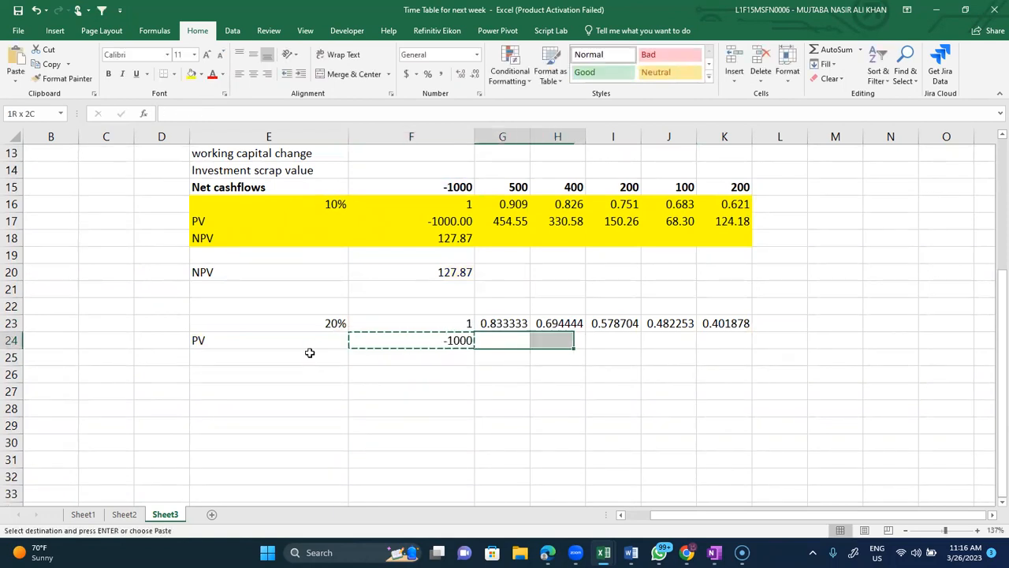
key(ctrl+v)
Step: Label cell E25 as NPV, below the 20% present values
key(Down)
key(Left)
key(Left)
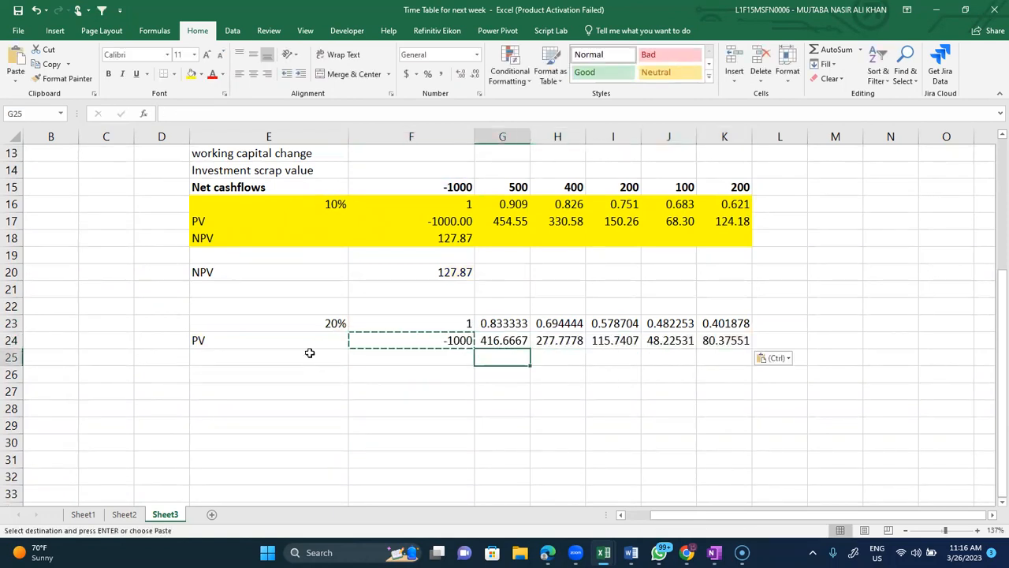
text(NPV)
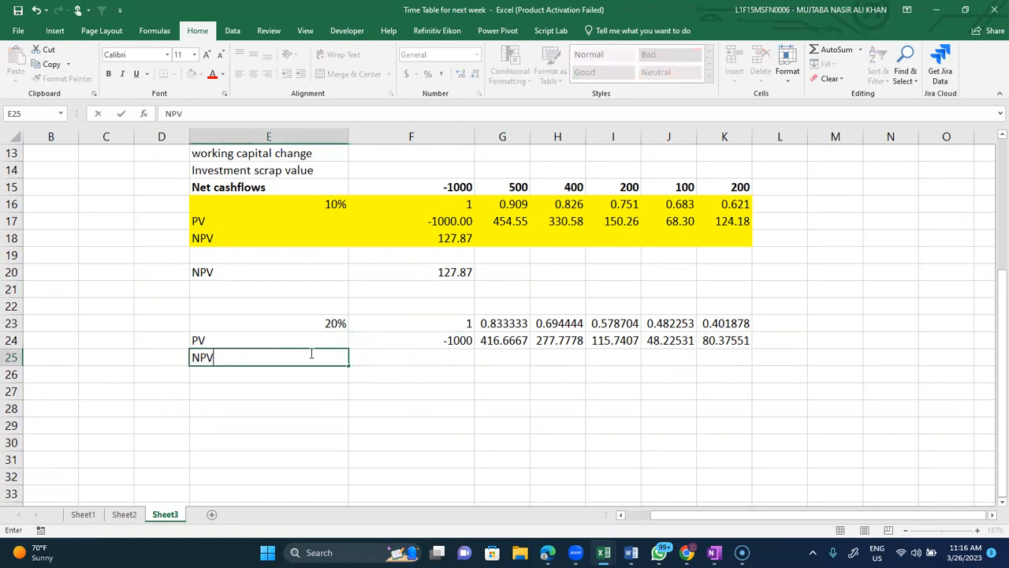
key(Tab)
Step: Total the 20% present values in F25 with the formula =SUM(F24:K24)
text(=sum)
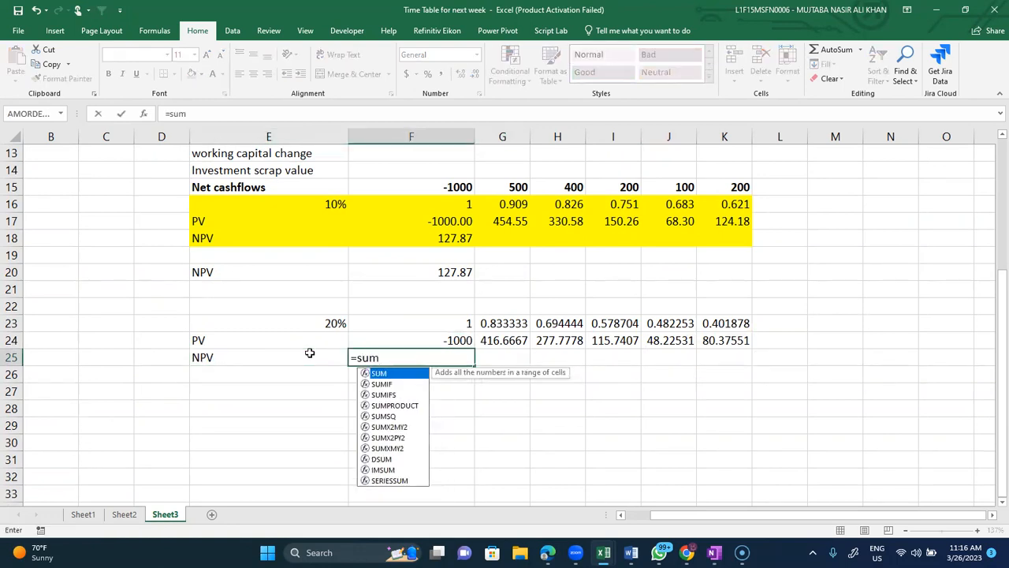
text(()
key(Up)
key(shift+Right)
key(shift+Right)
key(shift+Right)
key(shift+Right)
key(shift+Right)
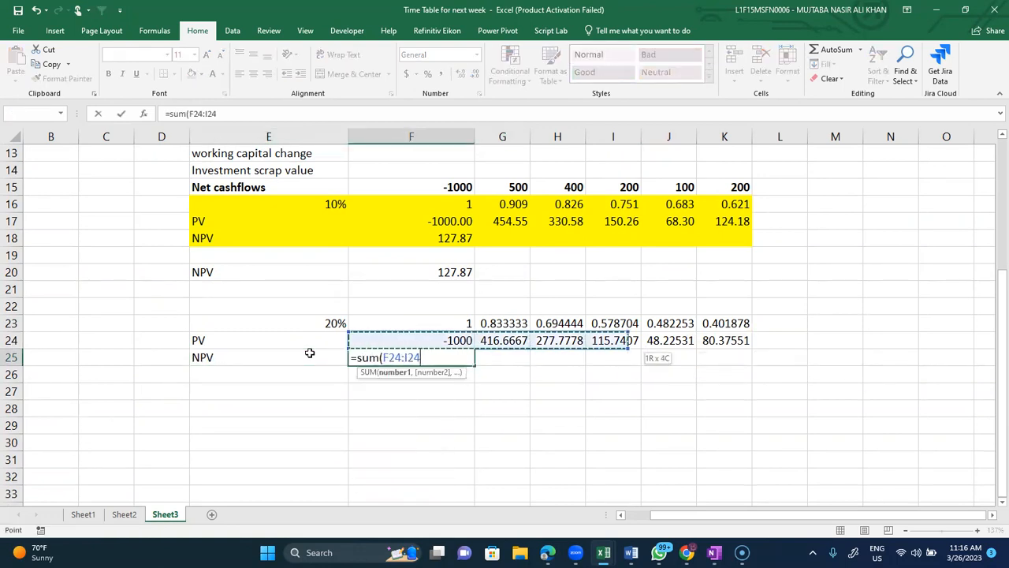
text())
key(Return)
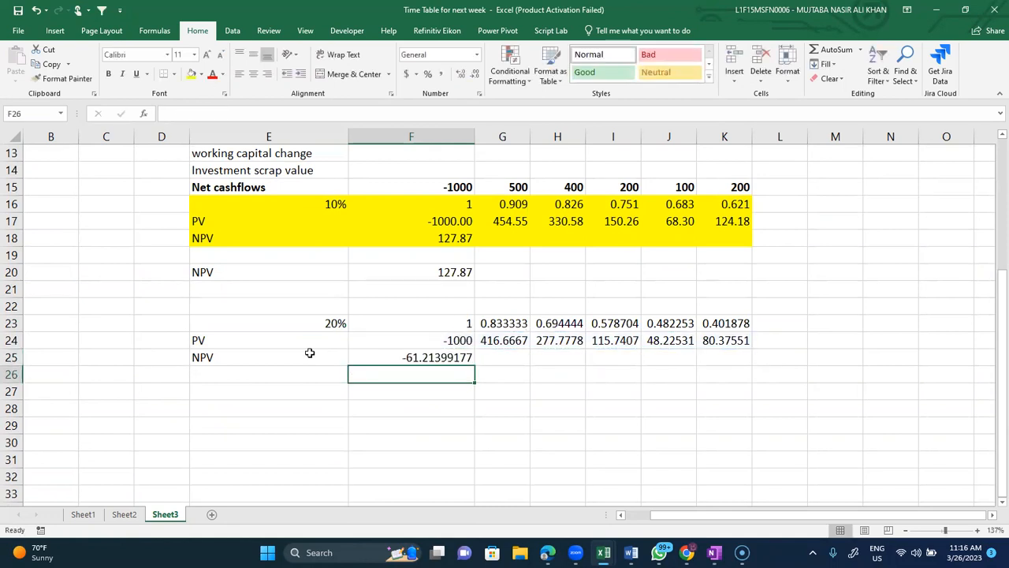
Step: Review the two discount rates and their NPVs, and label cell E26 as IRR
click(340, 320)
click(335, 206)
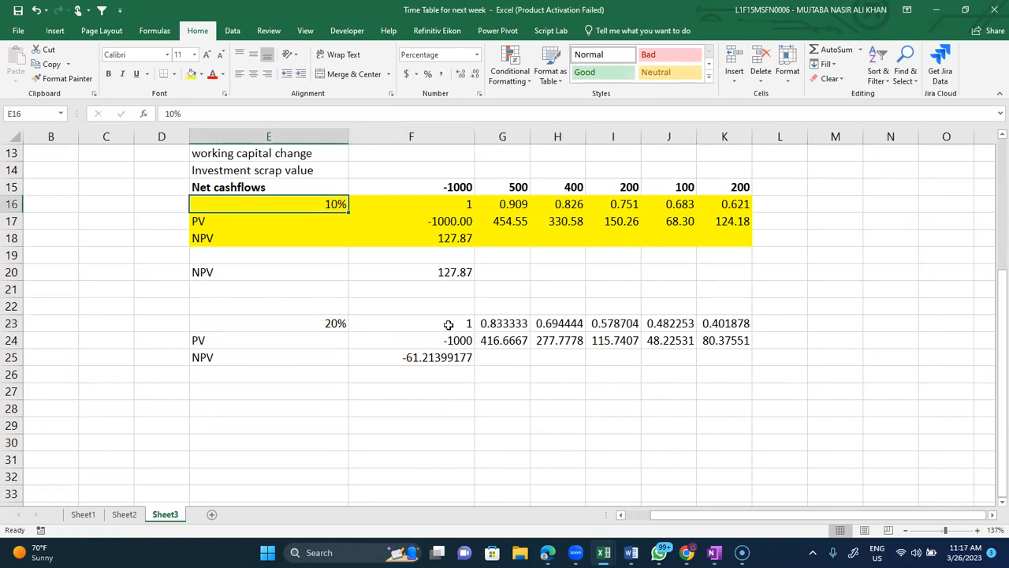
click(442, 239)
click(448, 354)
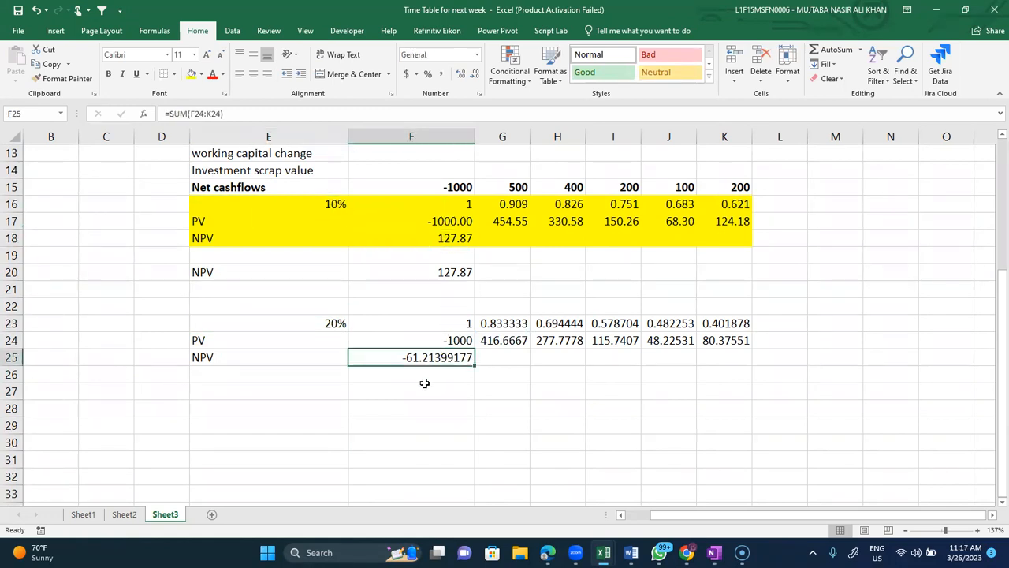
click(332, 378)
text(IRR)
key(Tab)
Step: Begin the IRR interpolation formula in F26 with the lower discount rate, =E16+
text(=)
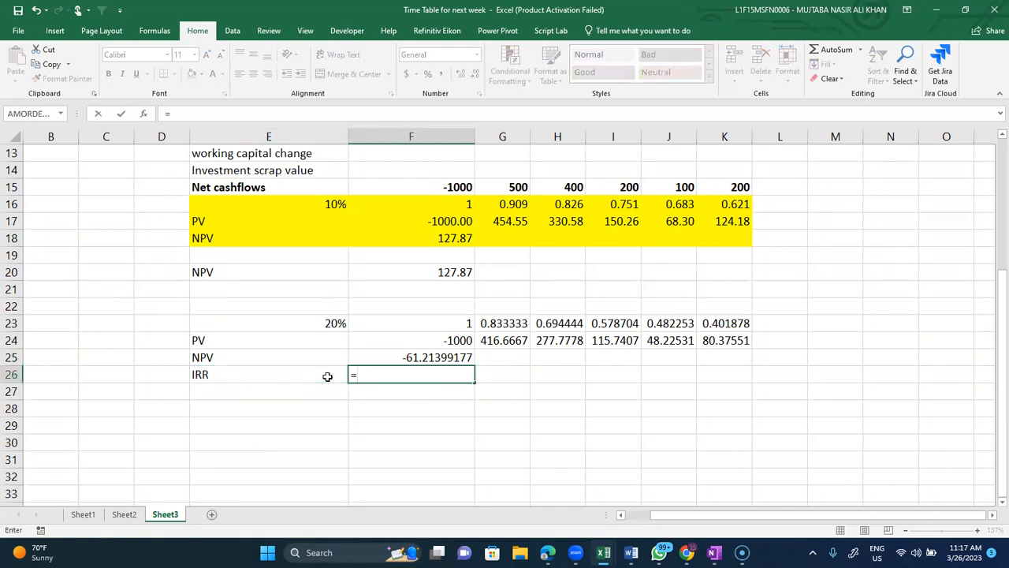
key(Up)
key(Up)
key(Up)
key(Up)
key(Up)
key(Up)
key(Up)
key(Up)
key(Up)
key(Up)
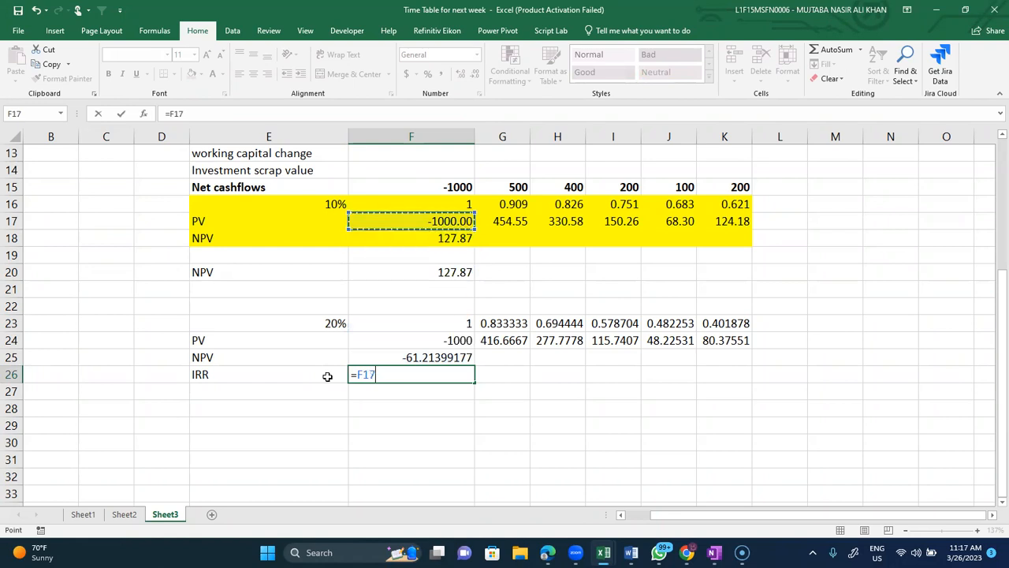
key(Left)
text(+)
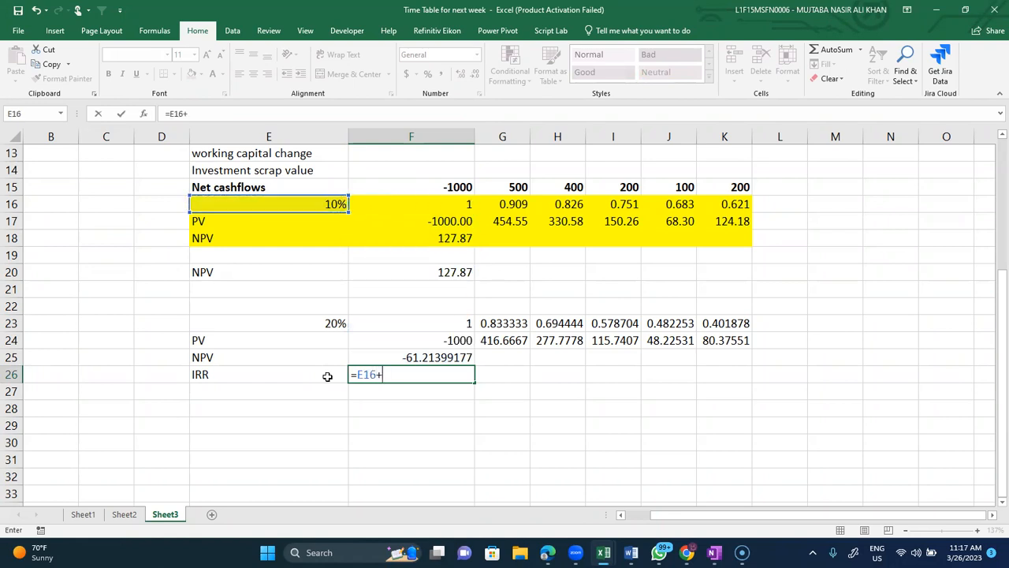
text(()
key(Up)
key(Up)
key(Up)
key(Up)
key(Up)
key(Up)
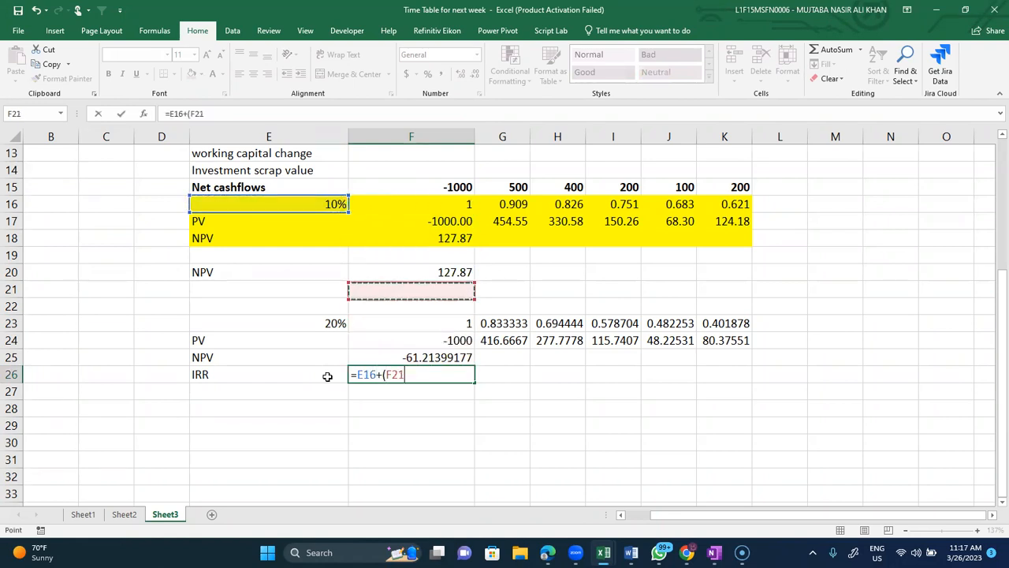
text(/)
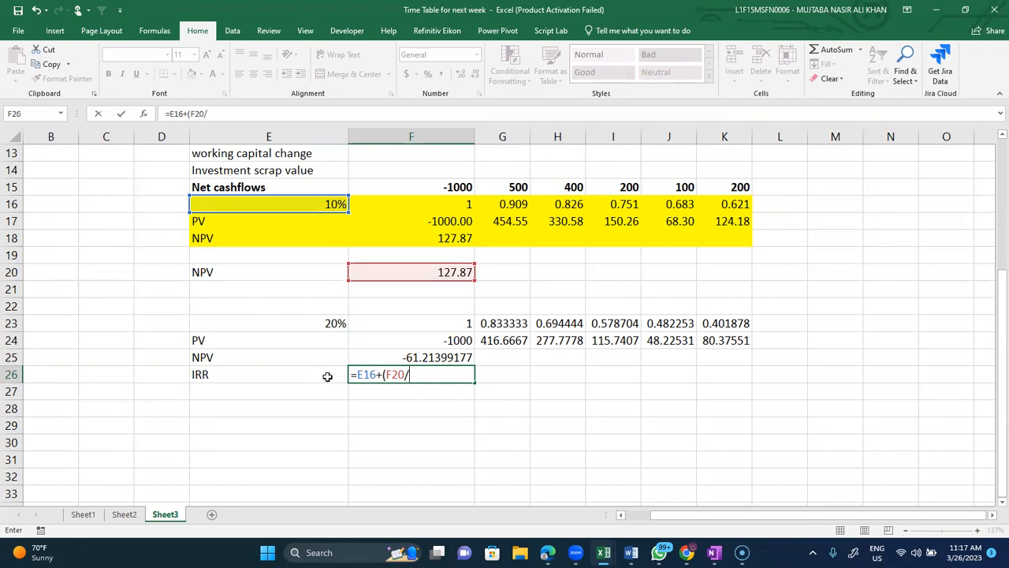
key(BackSpace)
key(BackSpace)
key(BackSpace)
key(BackSpace)
key(BackSpace)
Step: Extend the F26 formula with the 10% NPV over the difference between both NPVs, F20/(F20-F25), and open the multiplied bracket
key(Up)
key(Up)
key(Up)
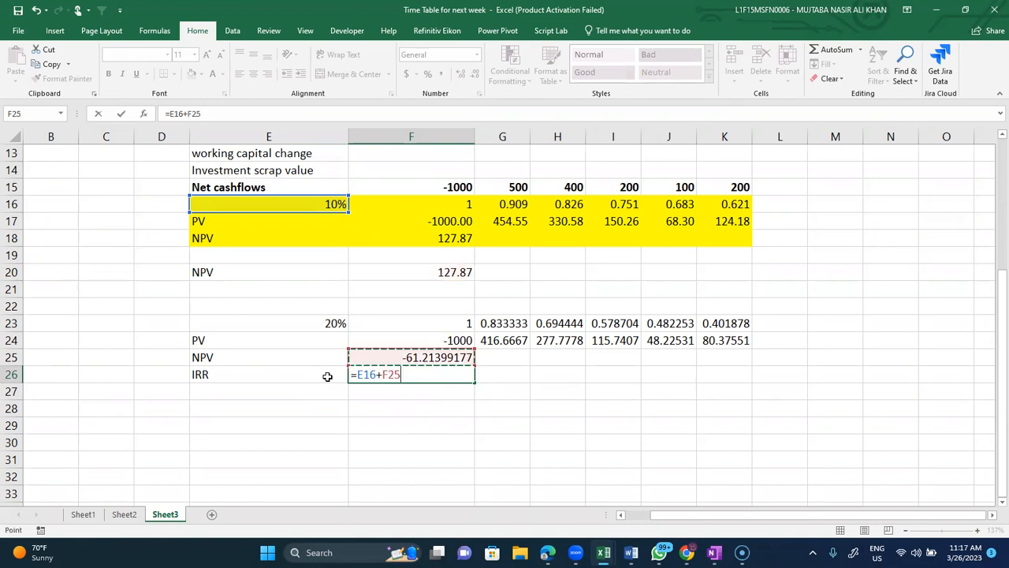
key(Up)
key(Up)
key(Up)
text(/)
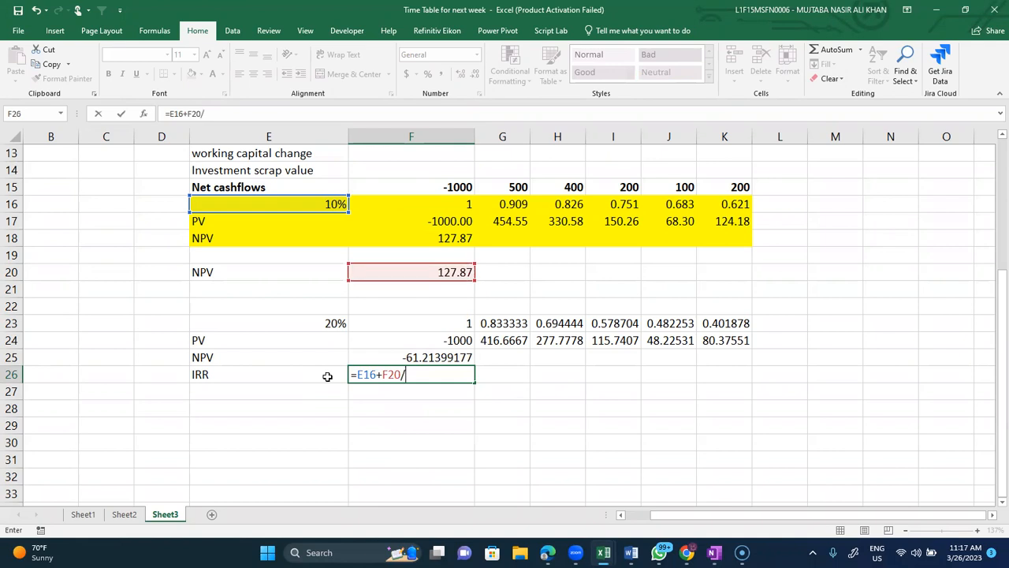
text(()
key(Up)
key(Up)
key(Up)
key(Up)
key(Up)
key(Up)
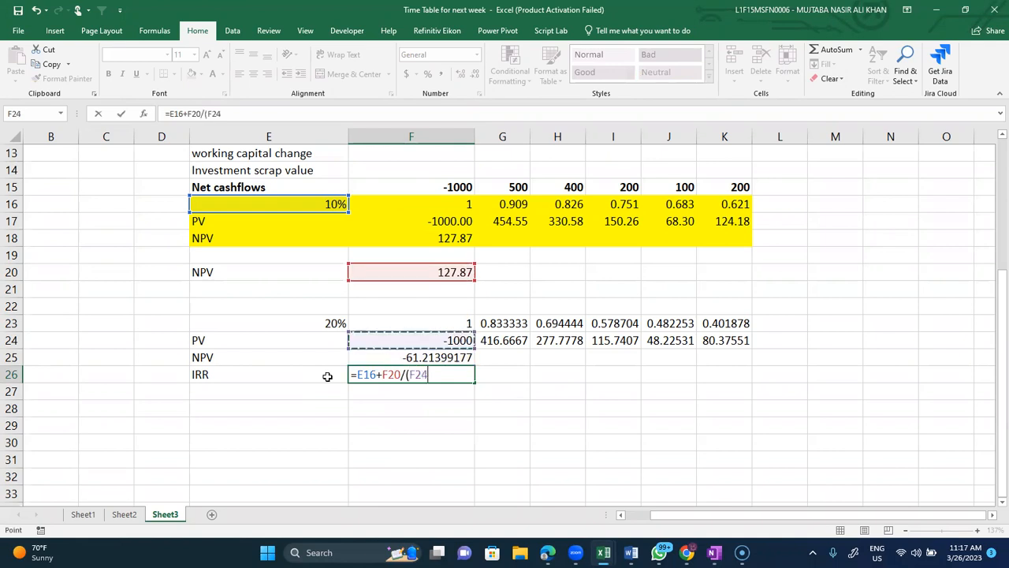
text(-)
key(Up)
text()*()
Step: Complete the F26 formula with the rate difference, giving =E16+F20/(F20-F25)*(E23-E16), and enter it
key(Up)
key(Up)
key(Up)
key(Left)
text(-)
key(Up)
key(Up)
key(Up)
key(Up)
key(Up)
key(Up)
key(Up)
key(Up)
key(Up)
key(Up)
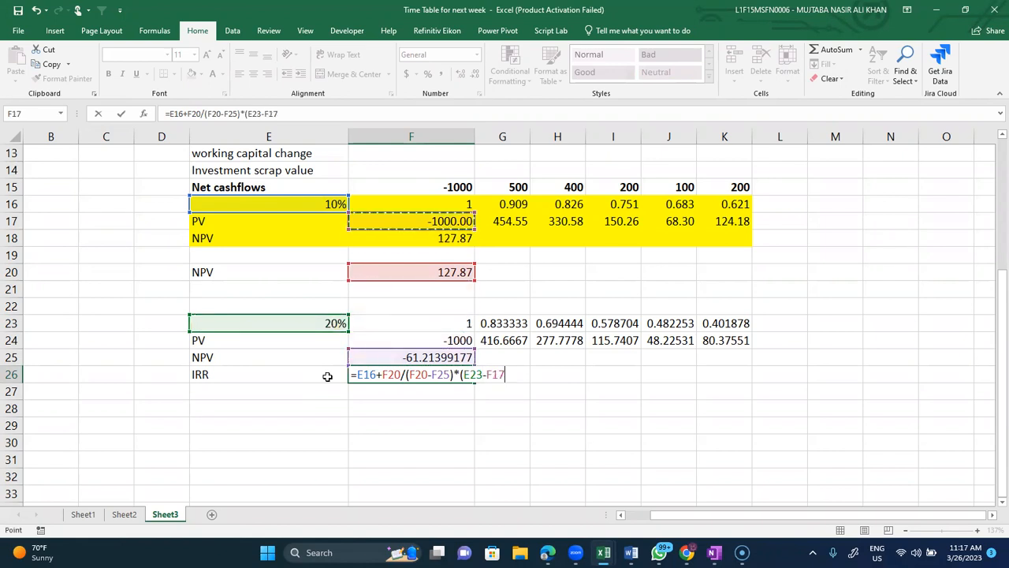
key(Left)
text())
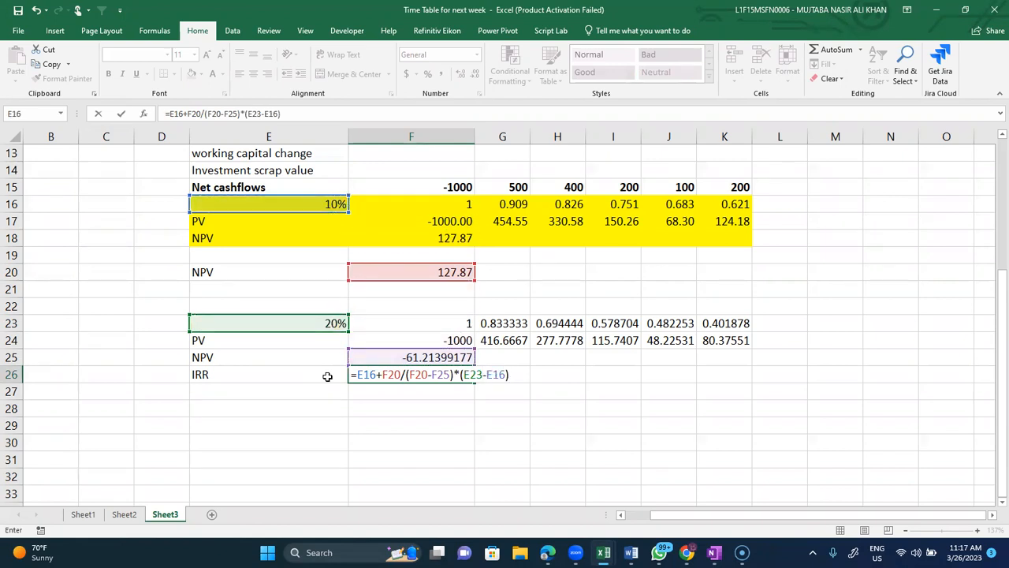
key(Return)
Step: Format the interpolated IRR in F26 as a percentage with one decimal place
key(Up)
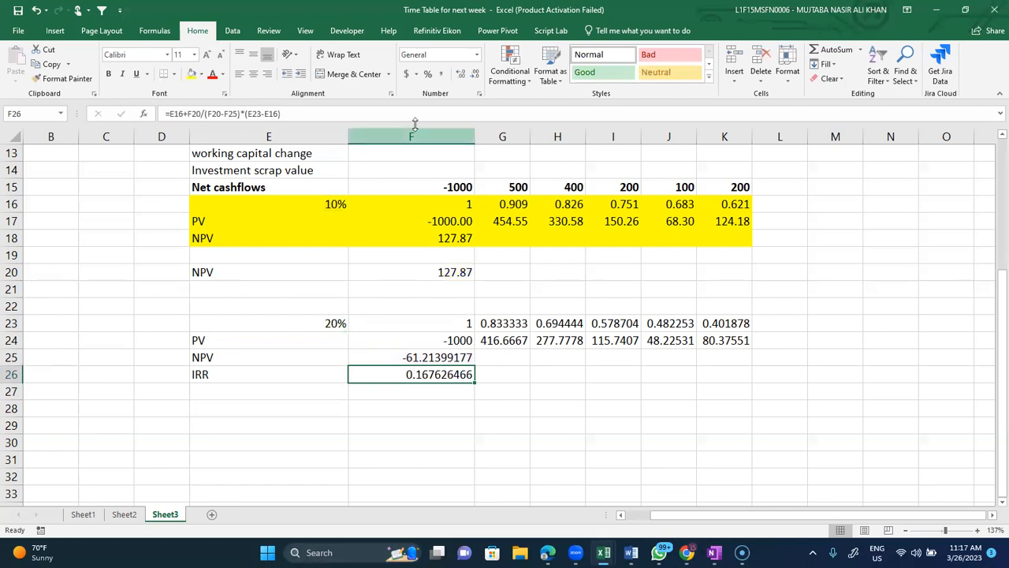
click(428, 77)
click(459, 76)
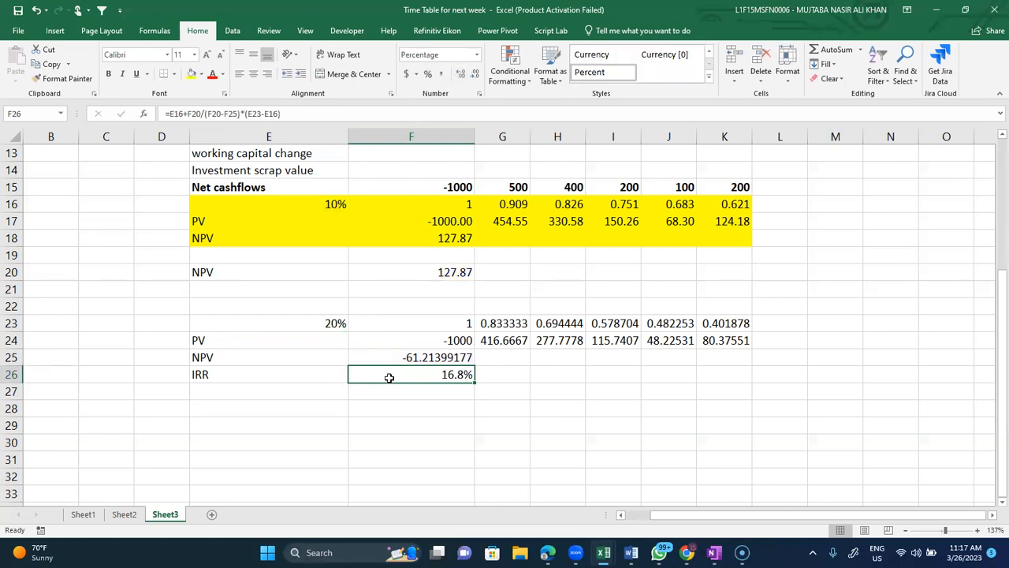
Step: Label cell E28 as IRR for a second calculation below the interpolated one
click(309, 404)
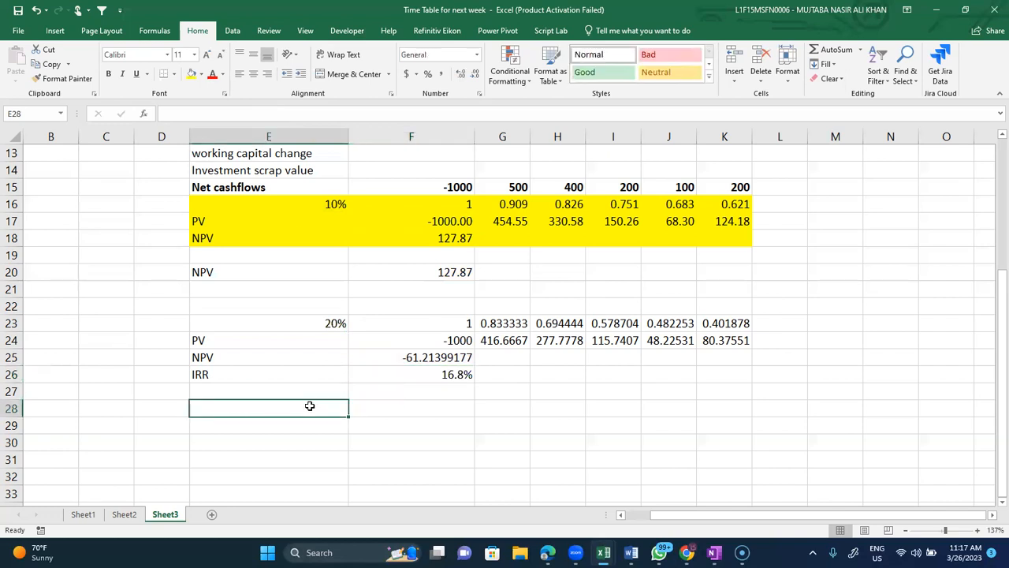
text(IRR)
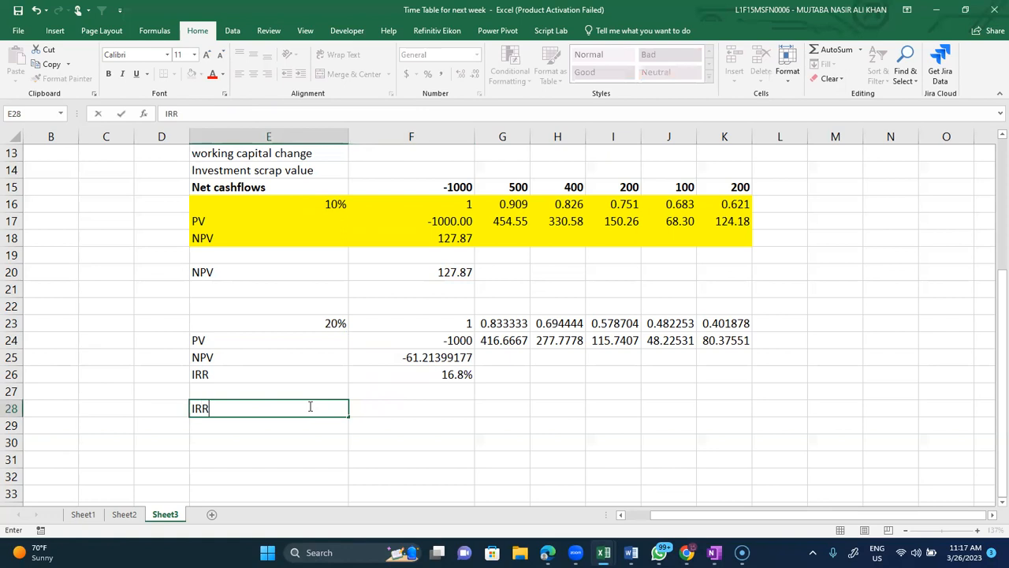
key(Tab)
Step: Calculate the IRR of the net cashflows in F28 with the function =IRR(F15:K15)
text(=)
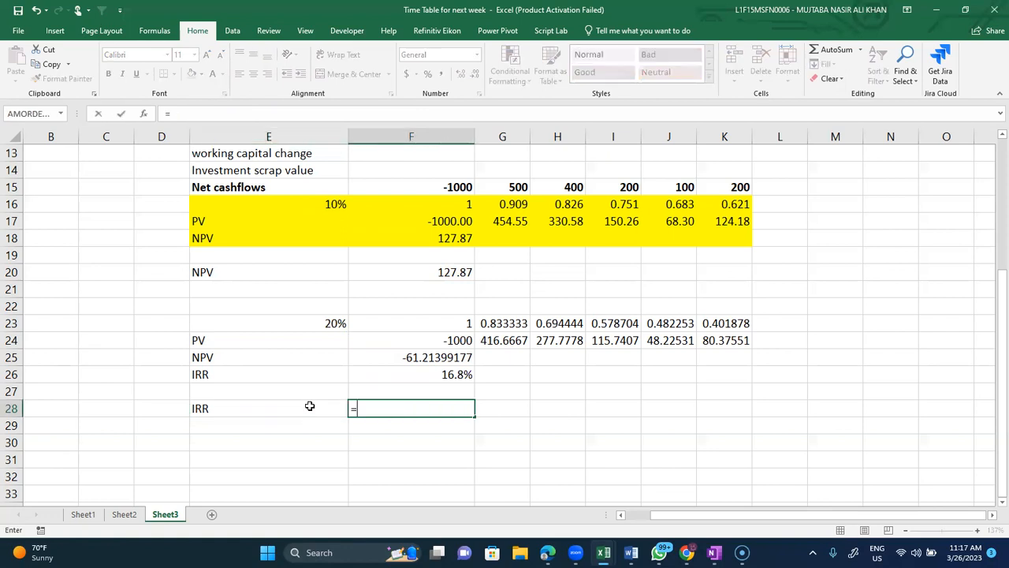
text(ir)
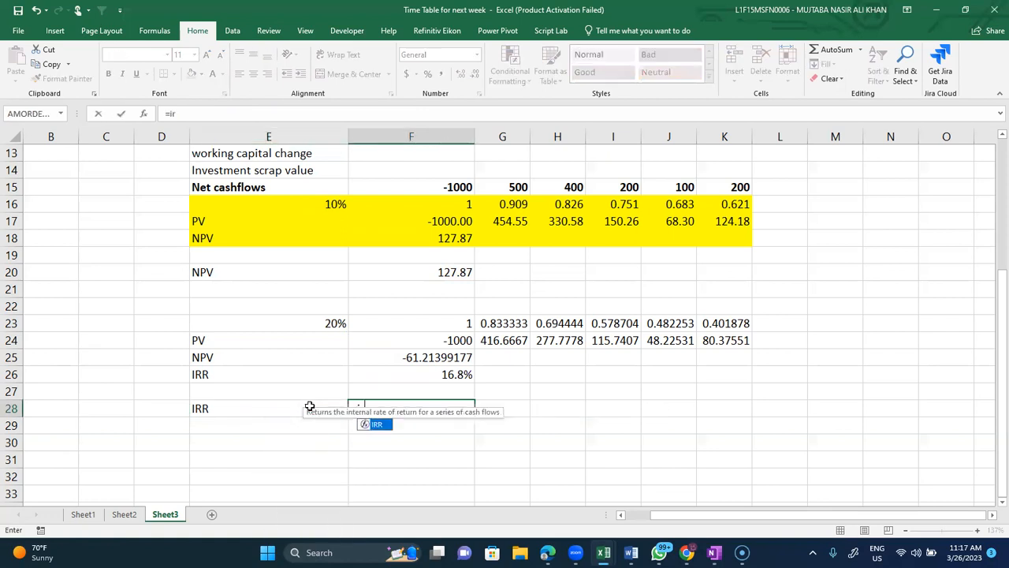
text(r()
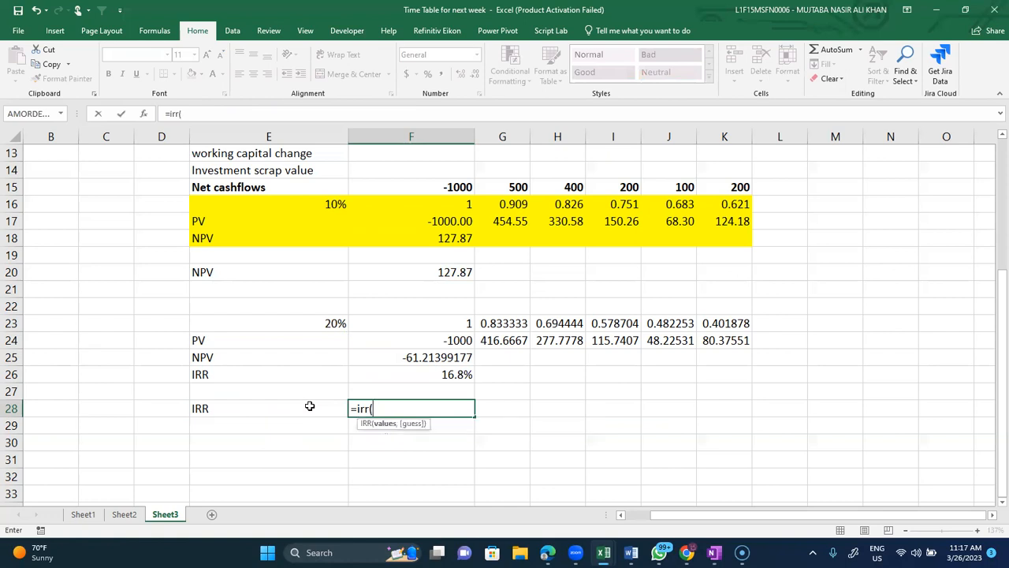
key(Up)
key(Up)
key(Up)
key(Up)
key(Up)
key(Up)
key(Up)
key(Up)
key(Up)
key(Up)
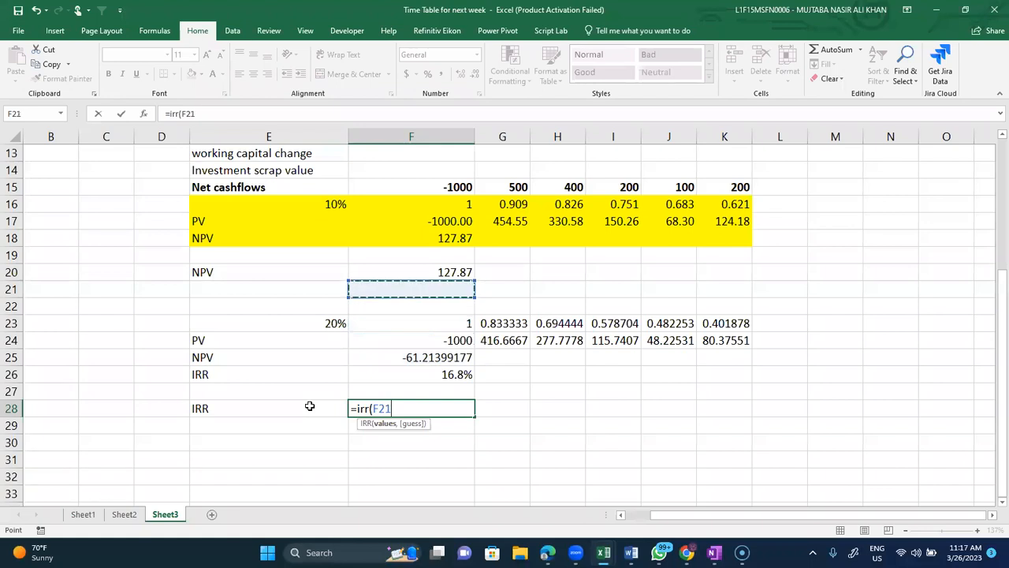
key(Up)
key(Up)
key(Up)
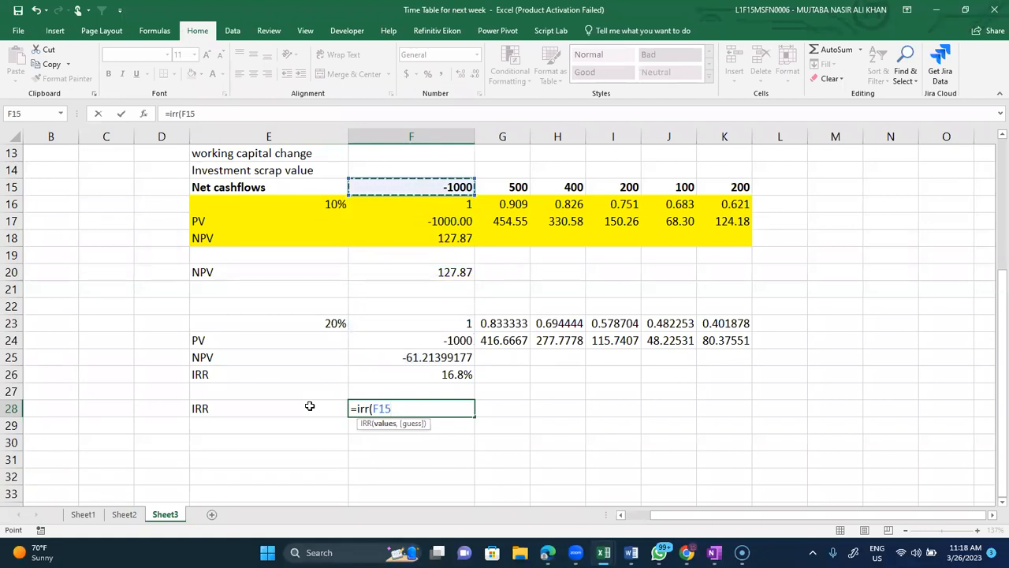
key(shift+Right)
key(shift+Right)
key(shift+Right)
key(shift+Right)
key(shift+Right)
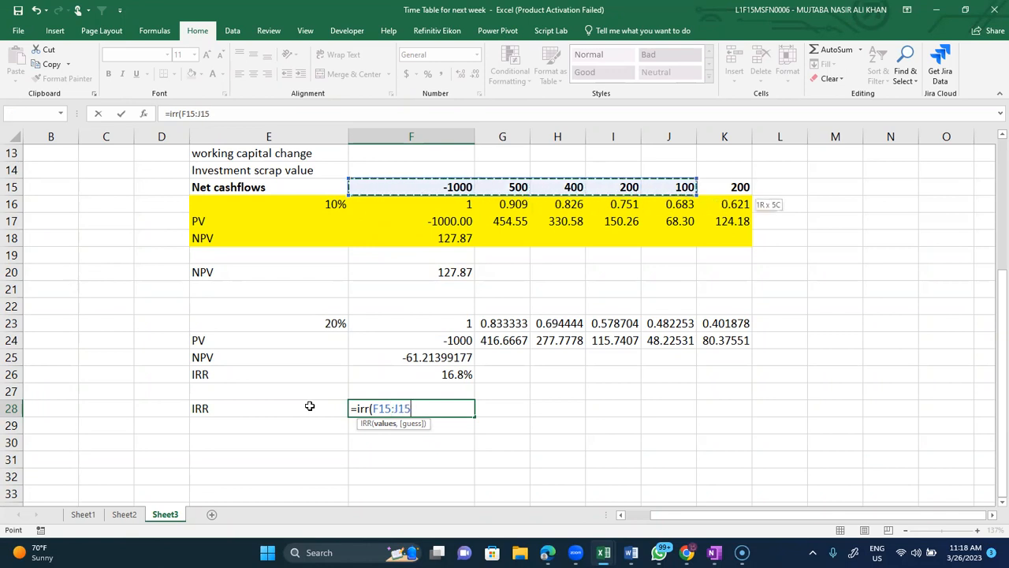
text())
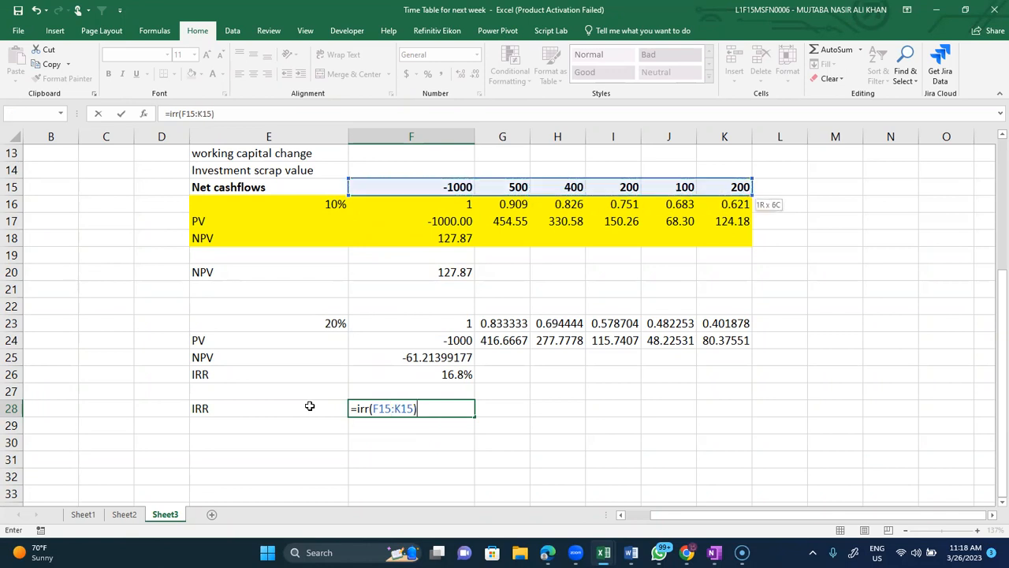
key(Return)
Step: Show the IRR function result in F28 with one decimal place and compare it with the interpolation workings
key(Up)
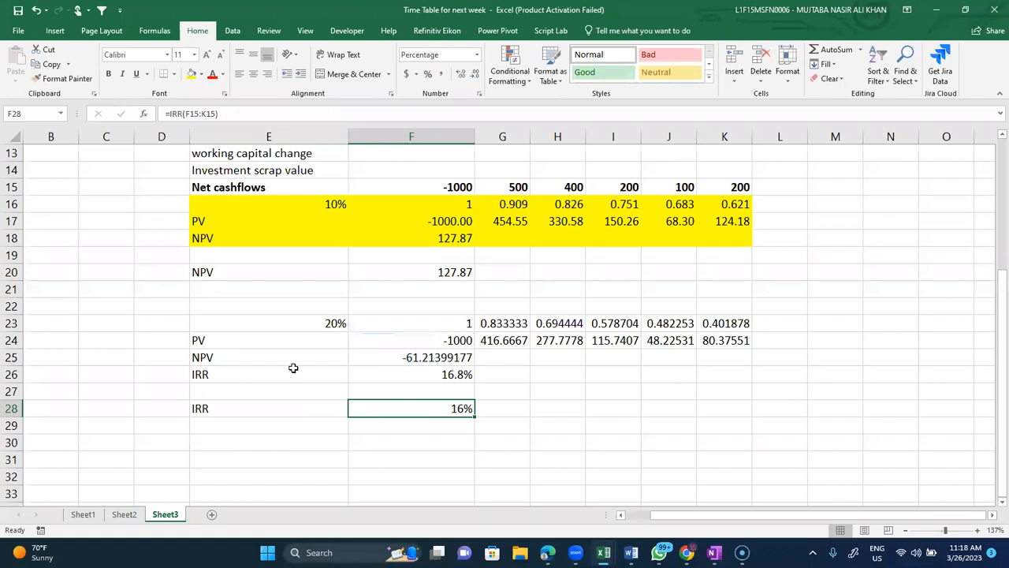
click(461, 73)
drag(174, 198, 753, 386)
click(413, 415)
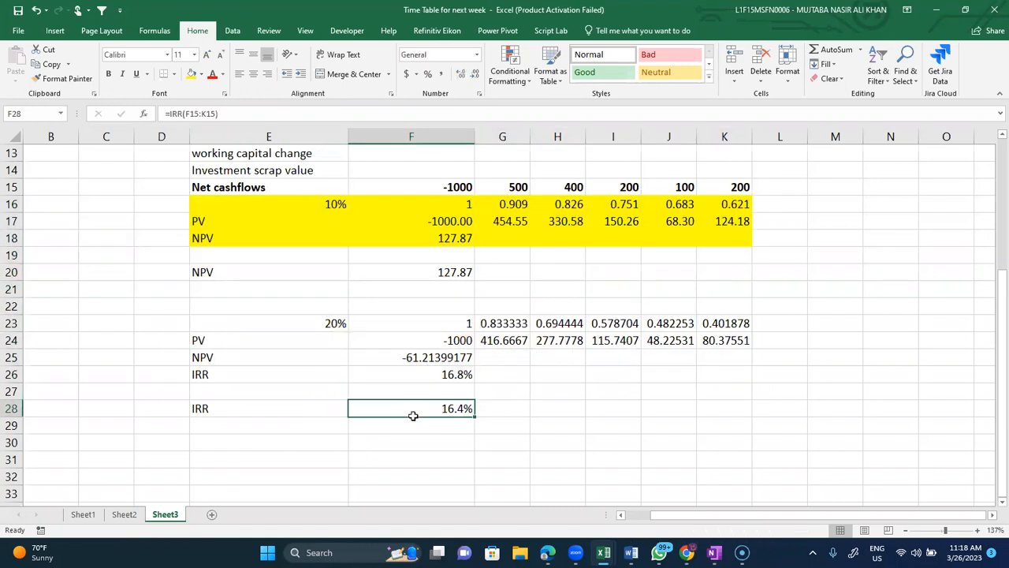
Step: Highlight the IRR function row E28:F28 with a medium blue theme fill
click(257, 410)
key(shift+Right)
key(shift+Right)
key(shift+Left)
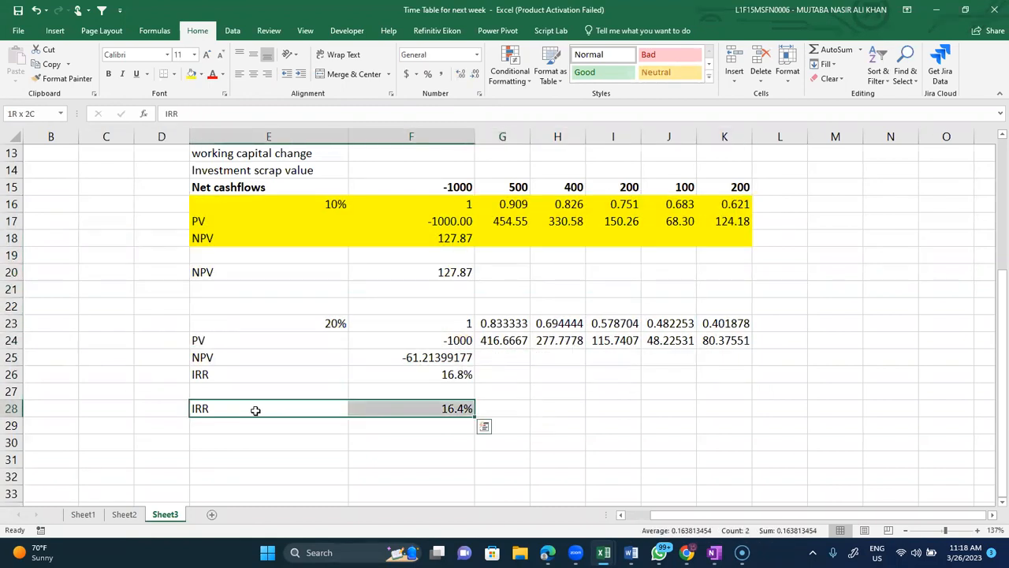
click(202, 75)
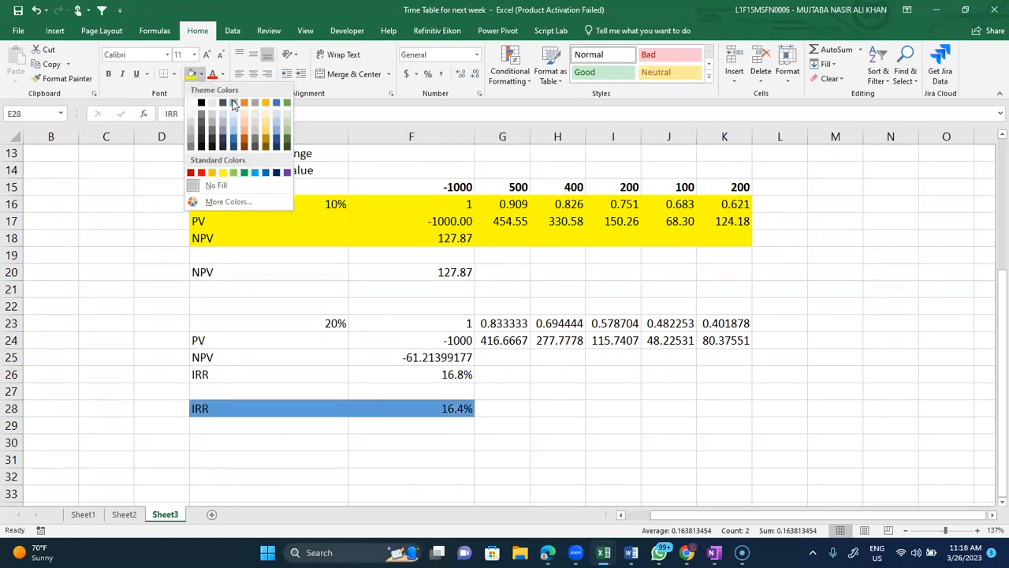
click(233, 105)
Step: Apply the same blue fill to the NPV function row E20:F20
click(219, 268)
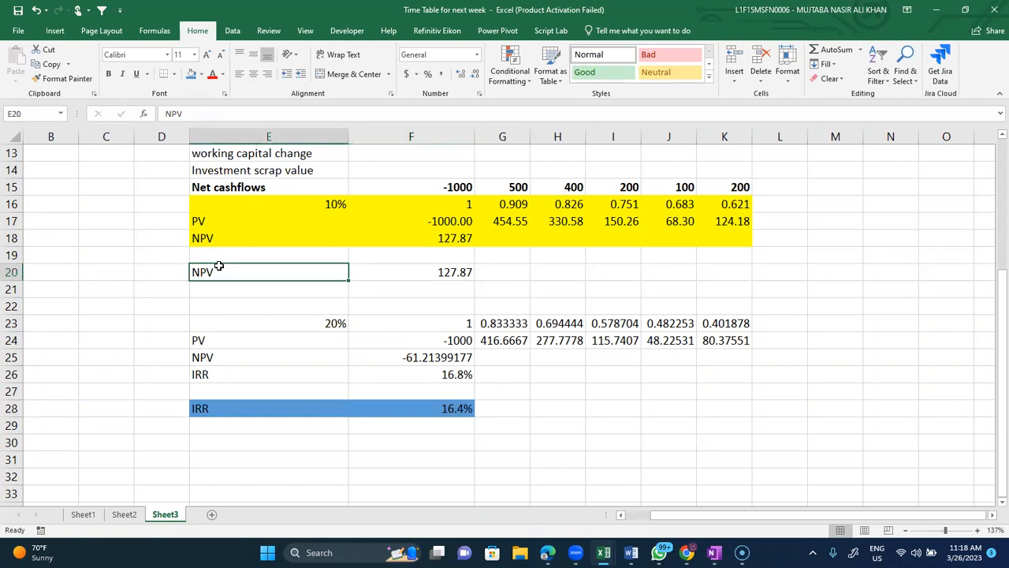
key(shift+Right)
key(shift+Right)
key(shift+Left)
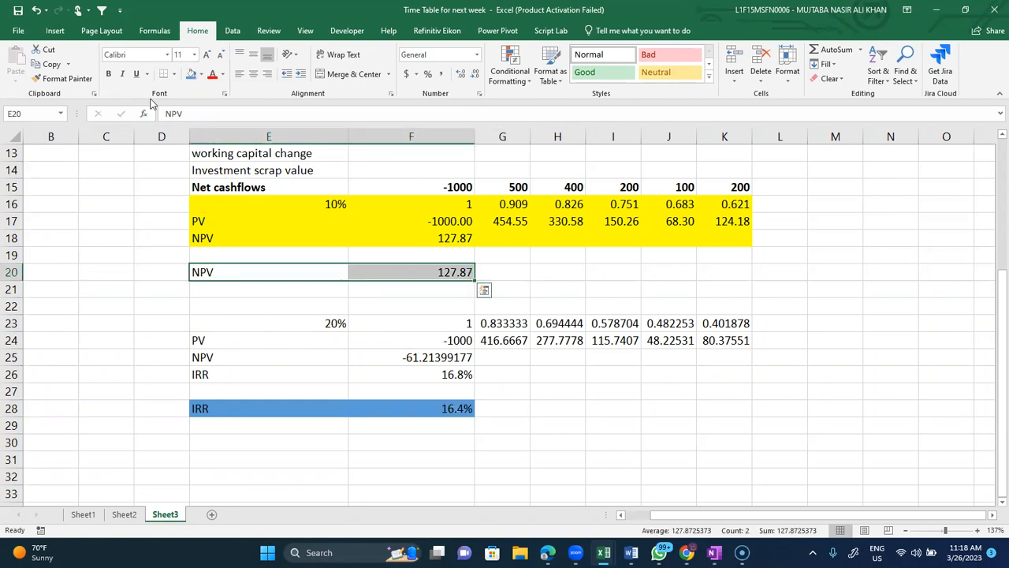
click(190, 75)
click(233, 204)
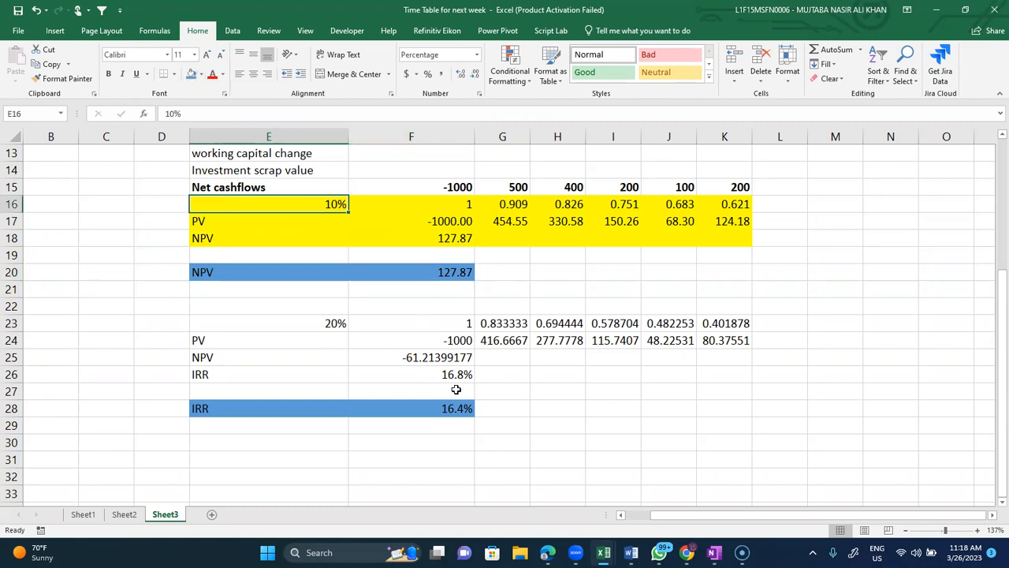
Step: Label cell E30 as MIRR, two rows below the IRR function row
click(312, 445)
text(MI)
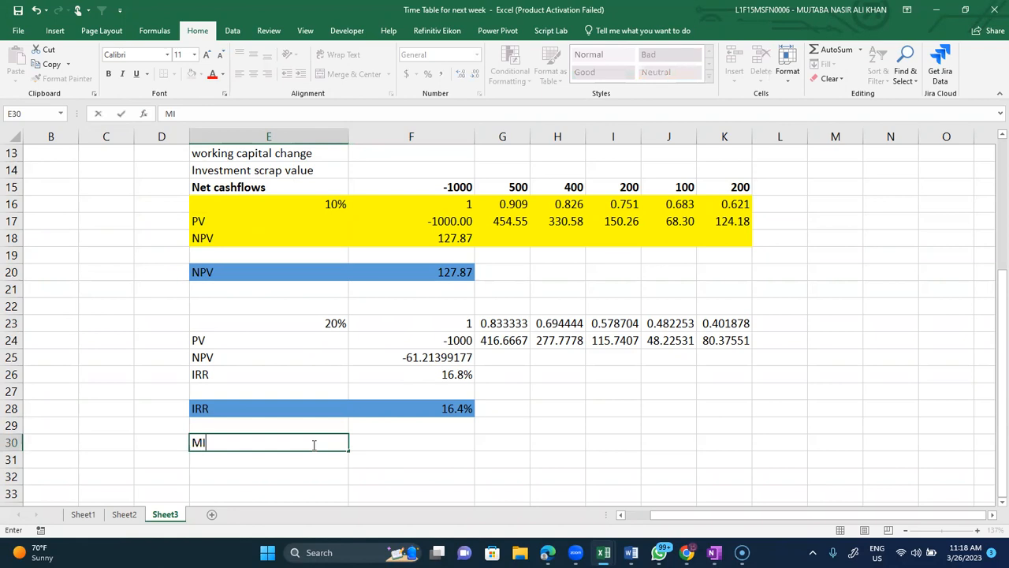
text(RR)
key(Tab)
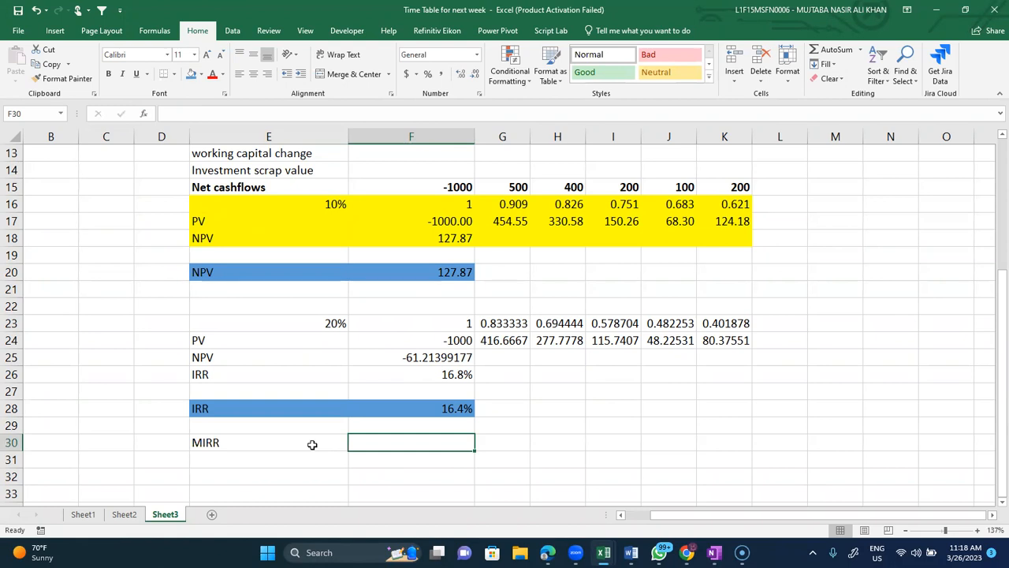
Step: Calculate the modified IRR of the net cashflows in F30 with =MIRR(F15:K15,10%,10%)
text(=mirr)
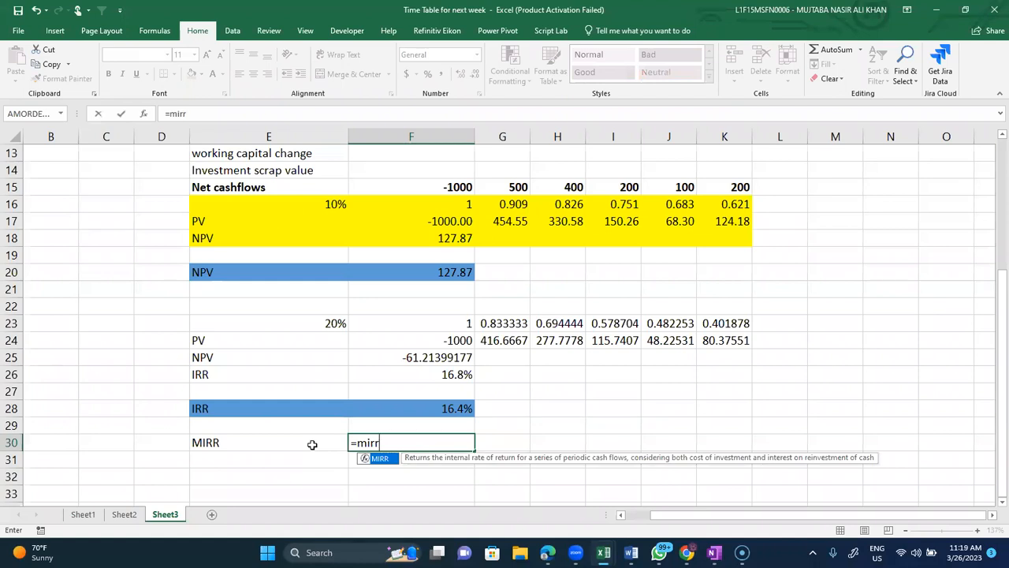
text(()
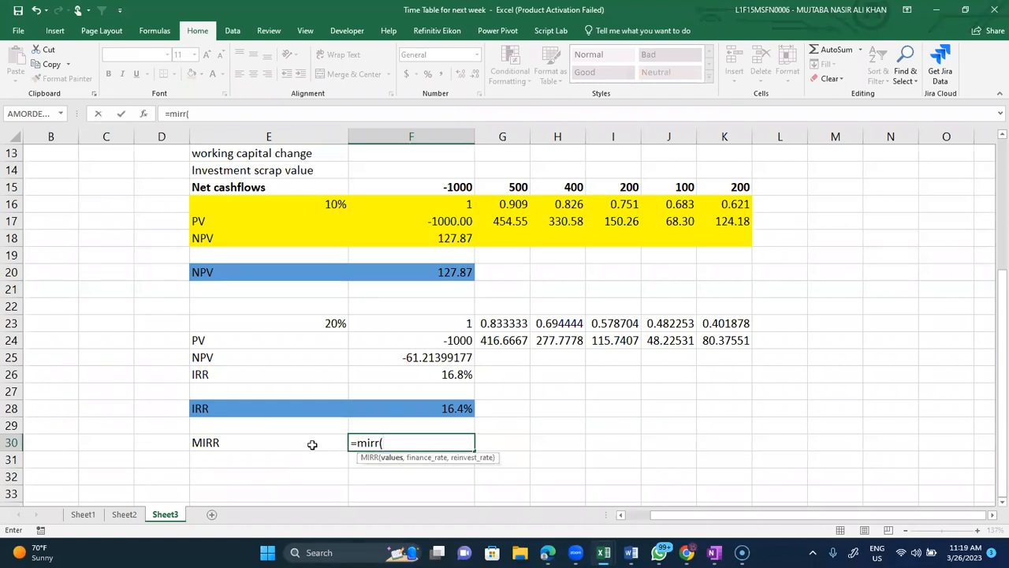
click(446, 187)
key(shift+Right)
key(shift+Right)
key(shift+Right)
key(shift+Right)
key(shift+Right)
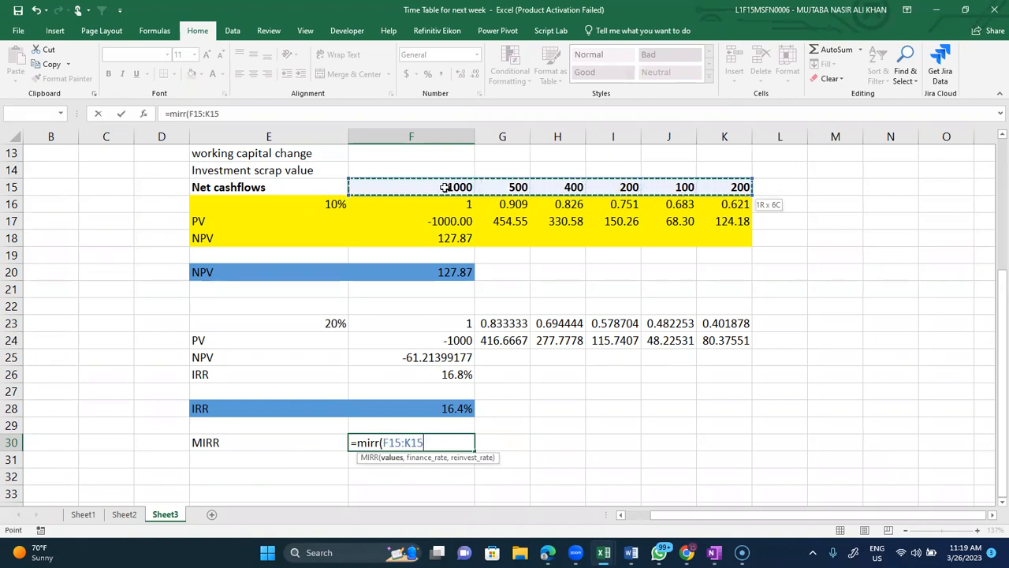
text(,)
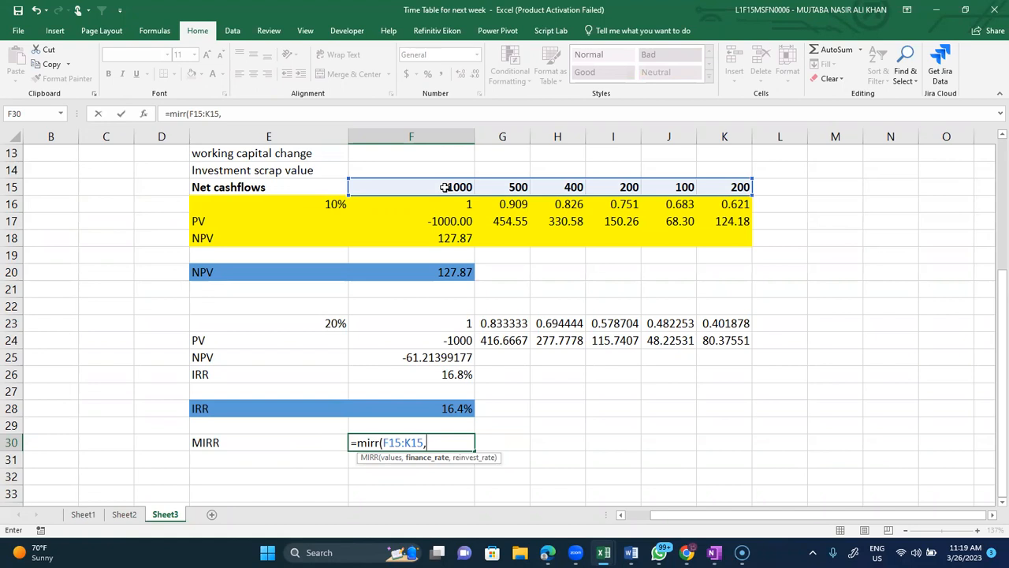
text(10%,10%)
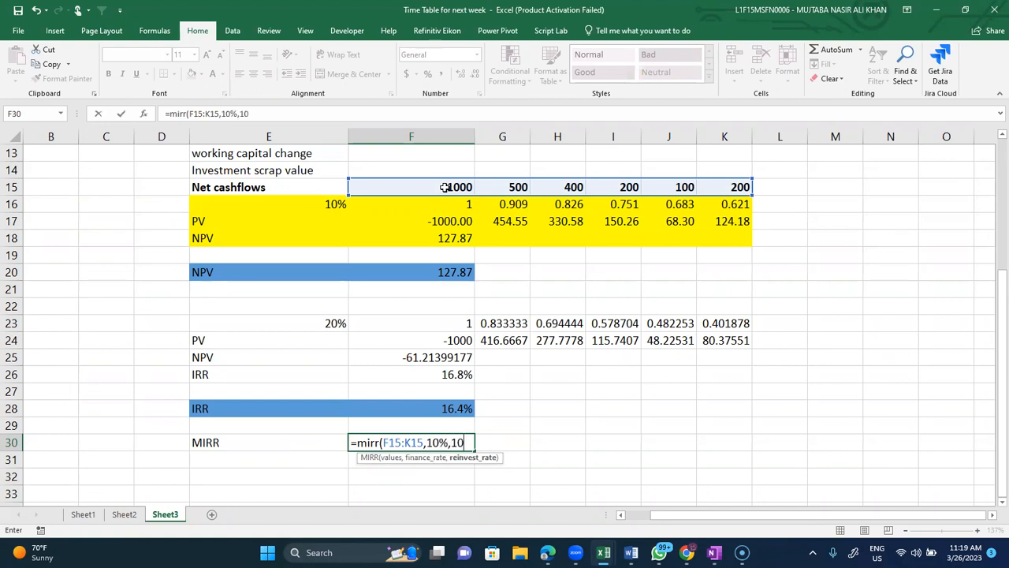
text())
key(Return)
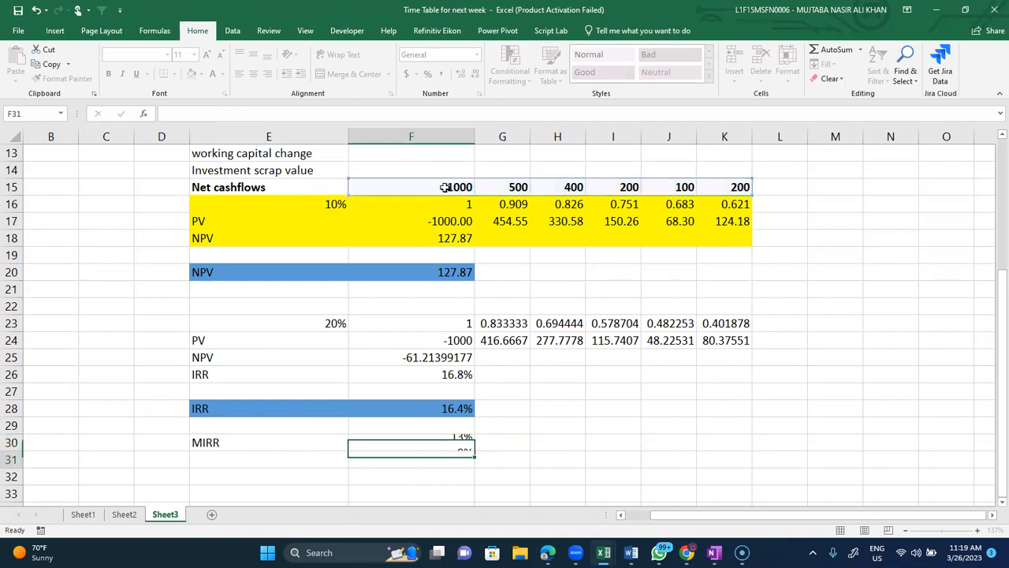
Step: Show the MIRR result in F30 with two decimal places
key(Up)
click(458, 74)
click(458, 74)
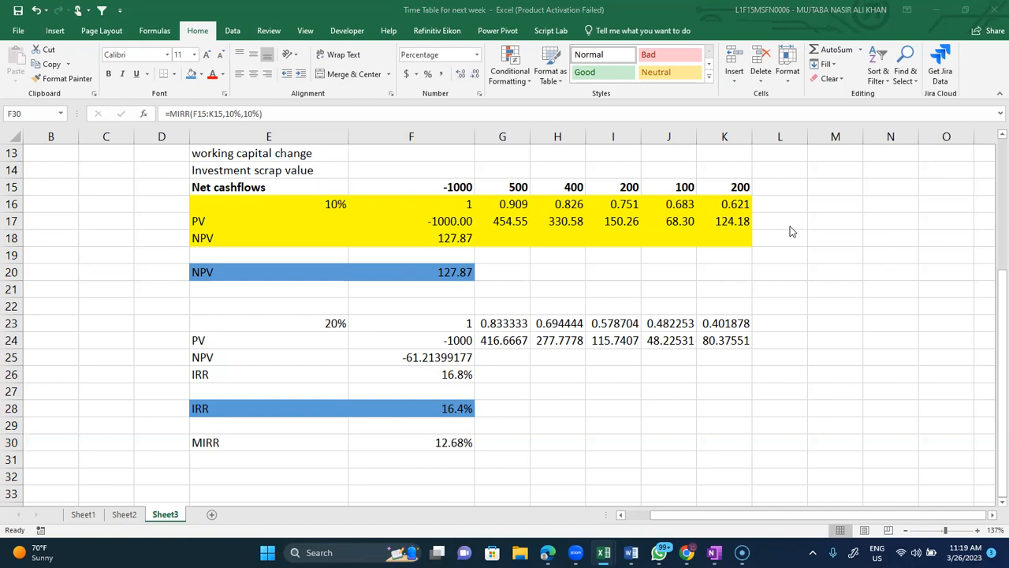
Step: Clear the manual discounting workings in E16:K18 and re-enter the 10% discount rate in E16
scroll(405, 289, up, 2)
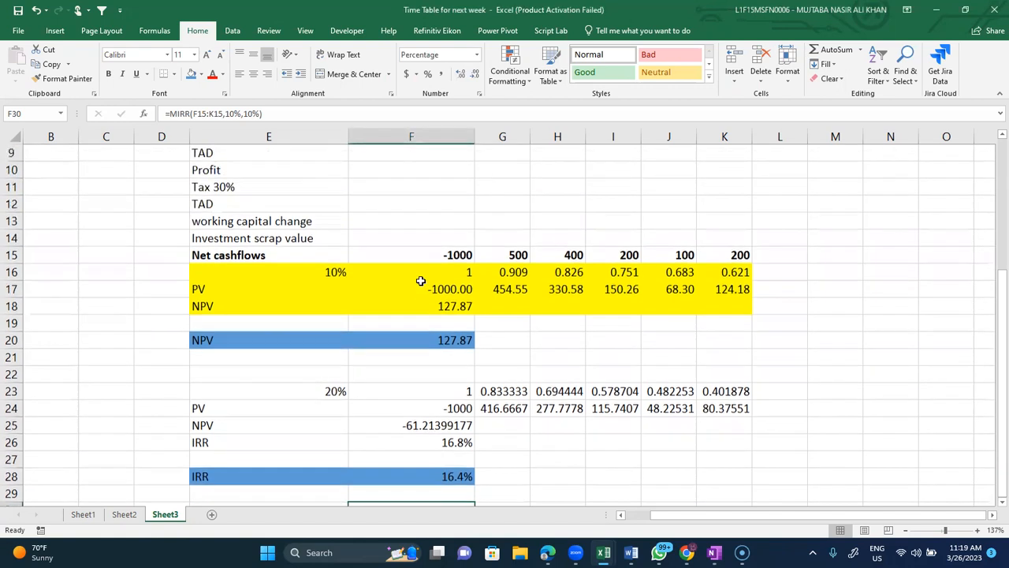
drag(264, 269, 724, 303)
key(Delete)
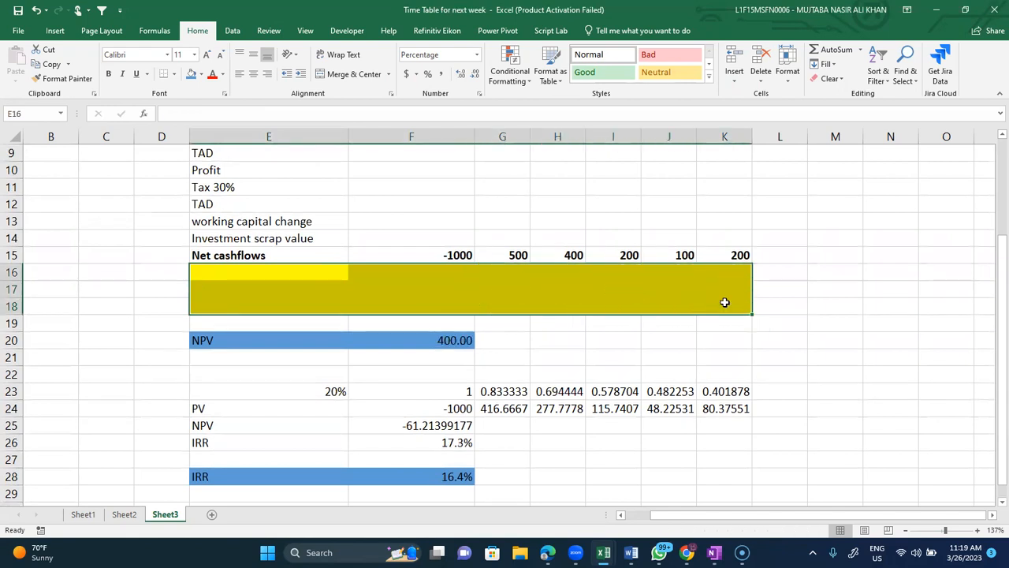
click(290, 279)
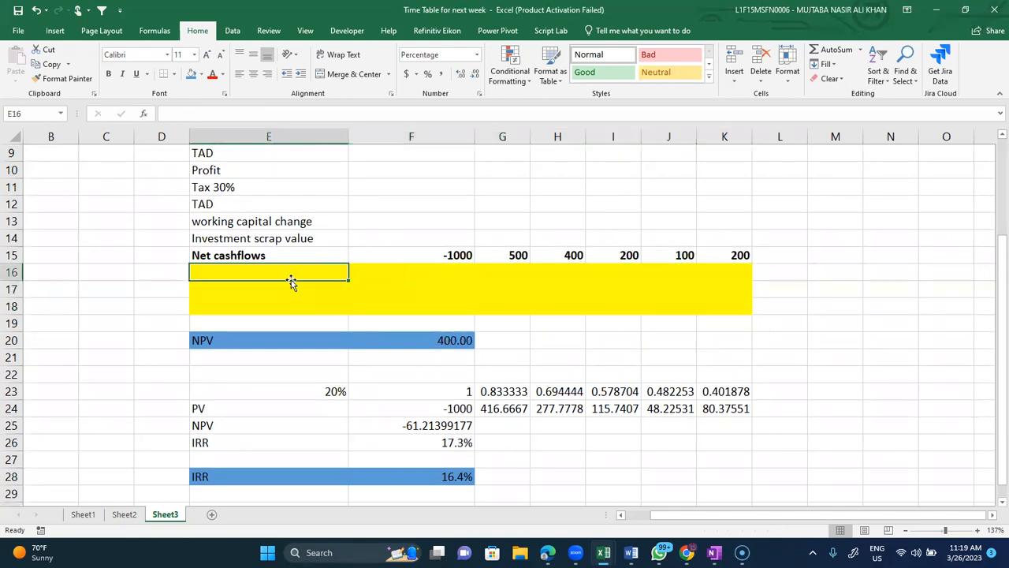
text(10)
key(Return)
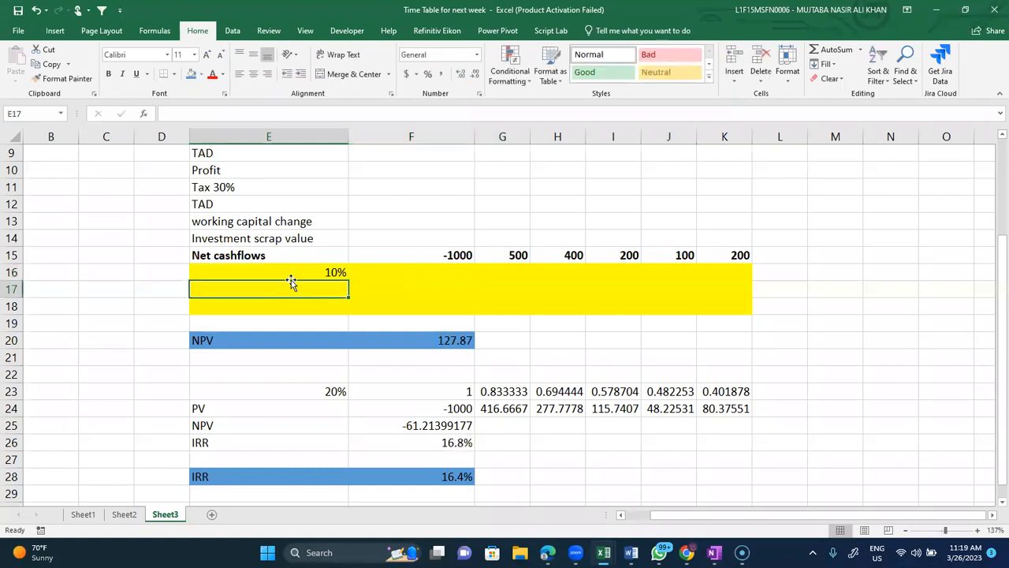
Step: Re-enter the NPV formula in F20 as =NPV(E16,G15:K15)+F15, using the rate in E16 and adding the initial outlay
key(Down)
key(Down)
key(Down)
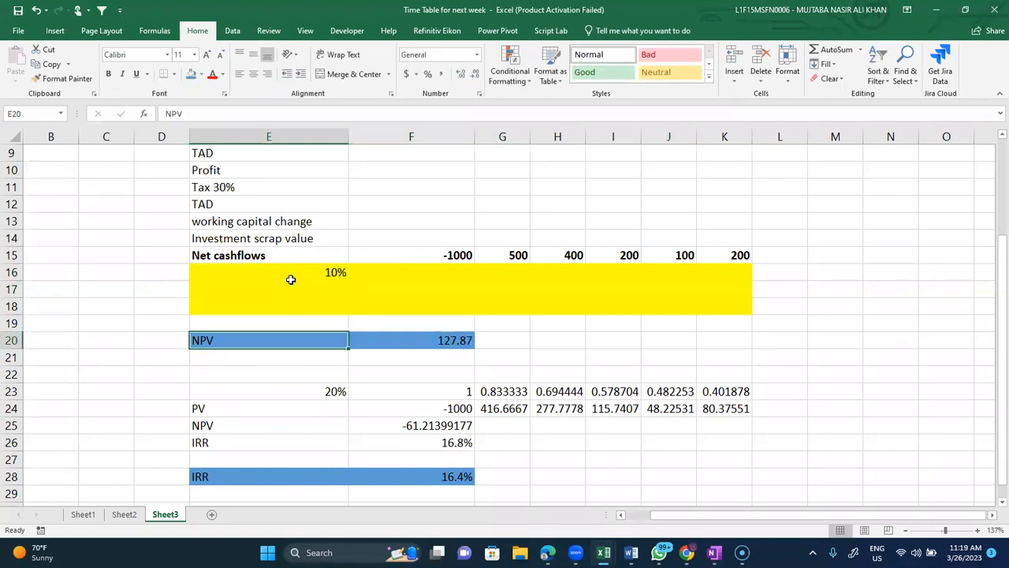
key(Right)
text(=n)
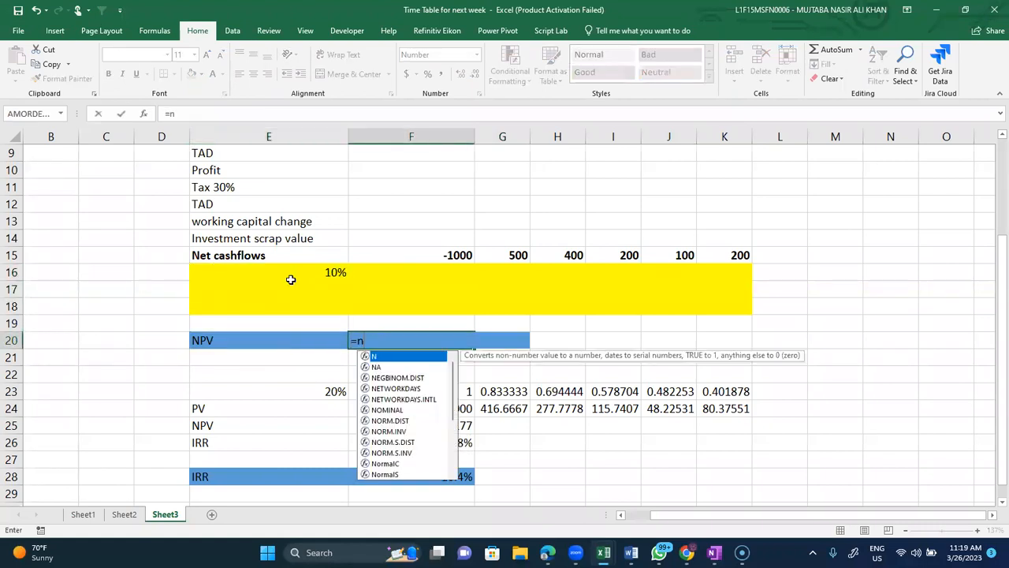
text(pv()
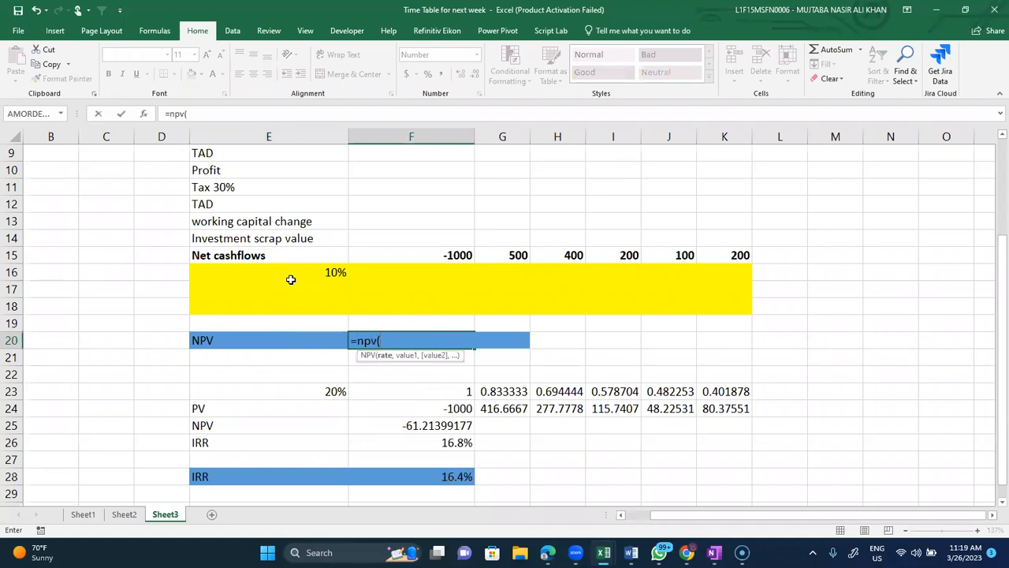
key(Up)
key(Up)
key(Up)
key(Up)
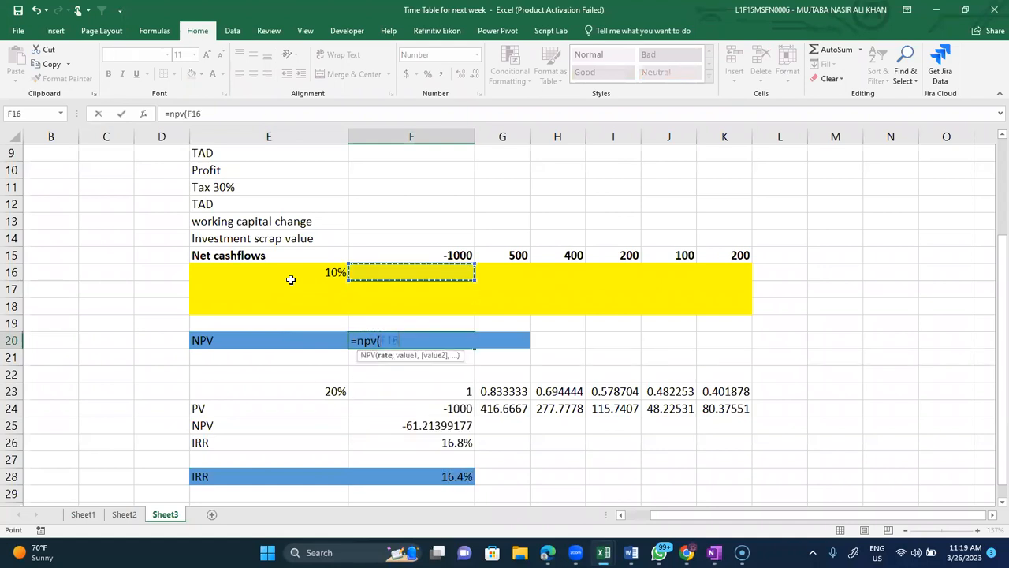
key(Left)
text(,)
key(Up)
key(Up)
key(Up)
key(Up)
key(Up)
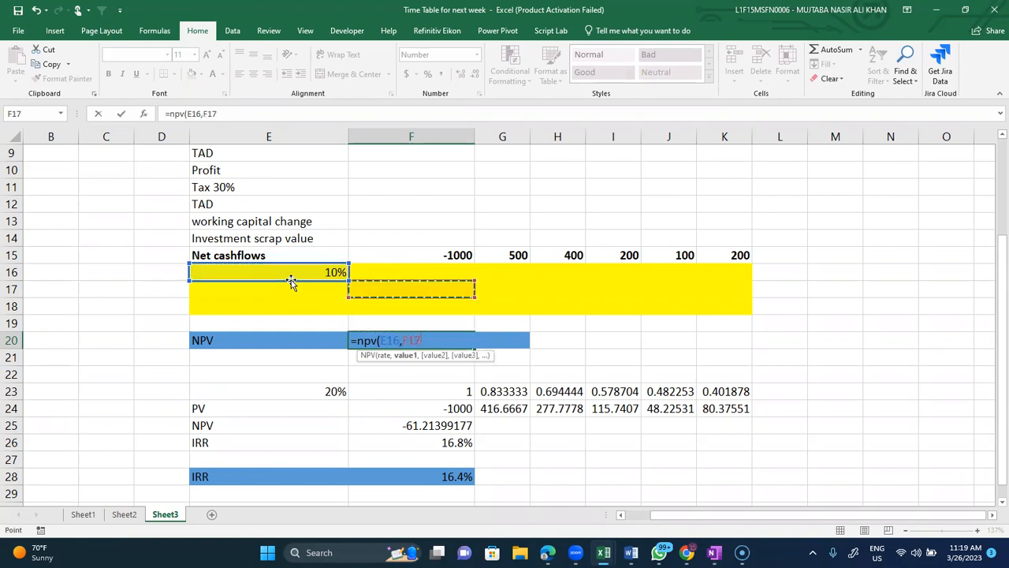
key(Right)
key(shift+Right)
key(shift+Right)
key(shift+Right)
key(shift+Right)
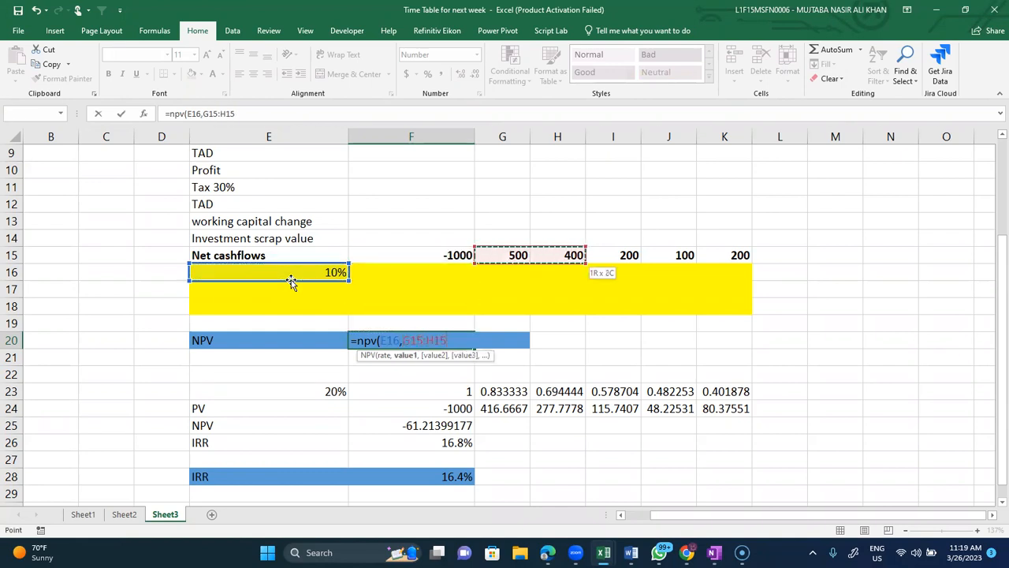
text())
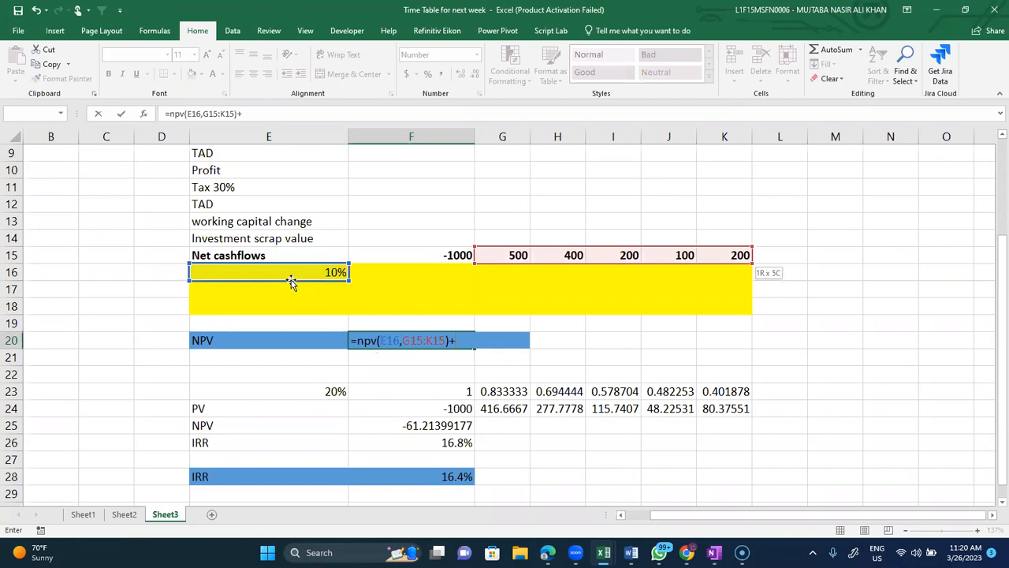
text(+)
key(Up)
key(Up)
key(Up)
key(Up)
key(Up)
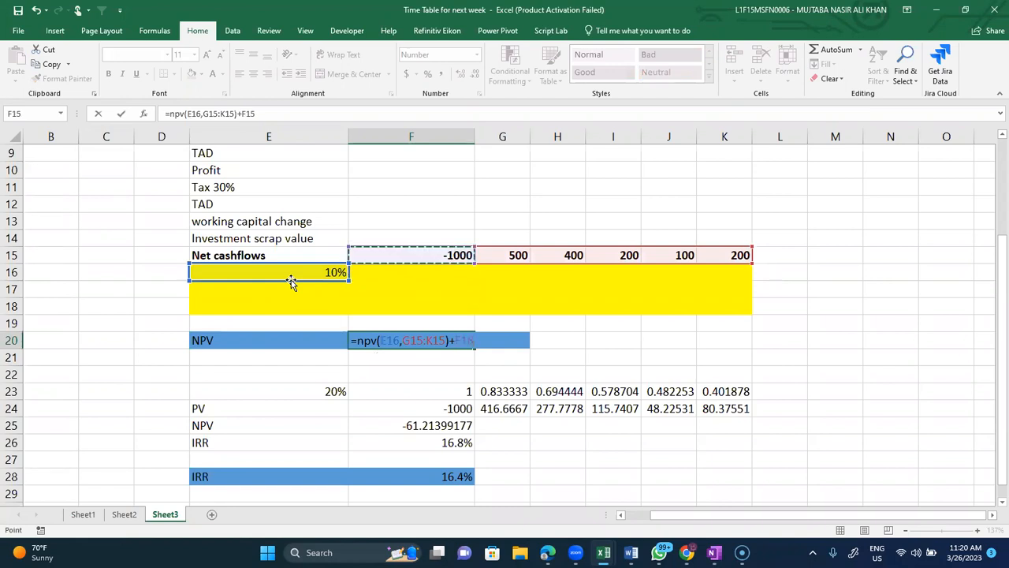
key(Return)
key(Down)
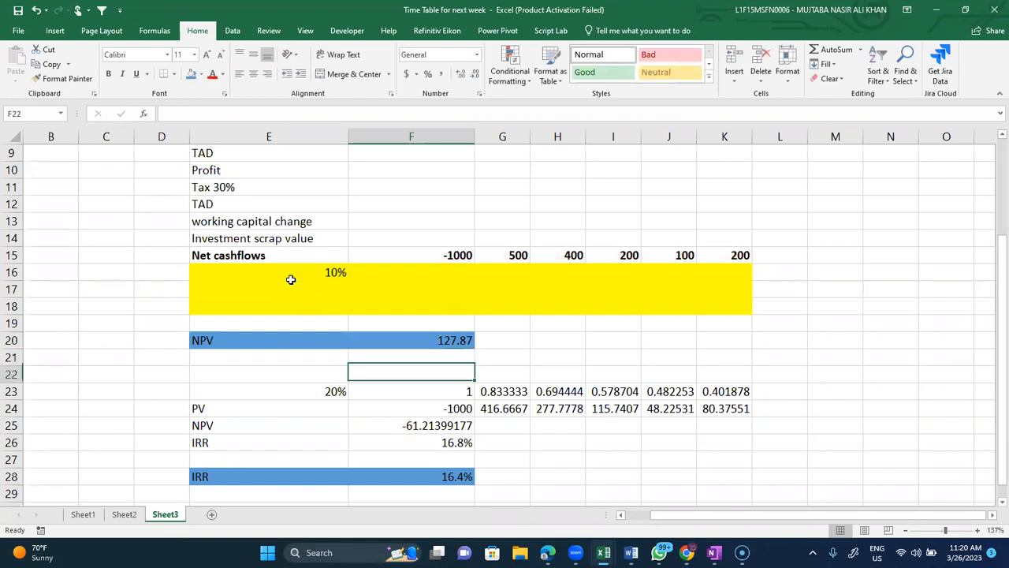
Step: Clear the 20% discount factors, present values and NPV workings in E23:K25
click(219, 389)
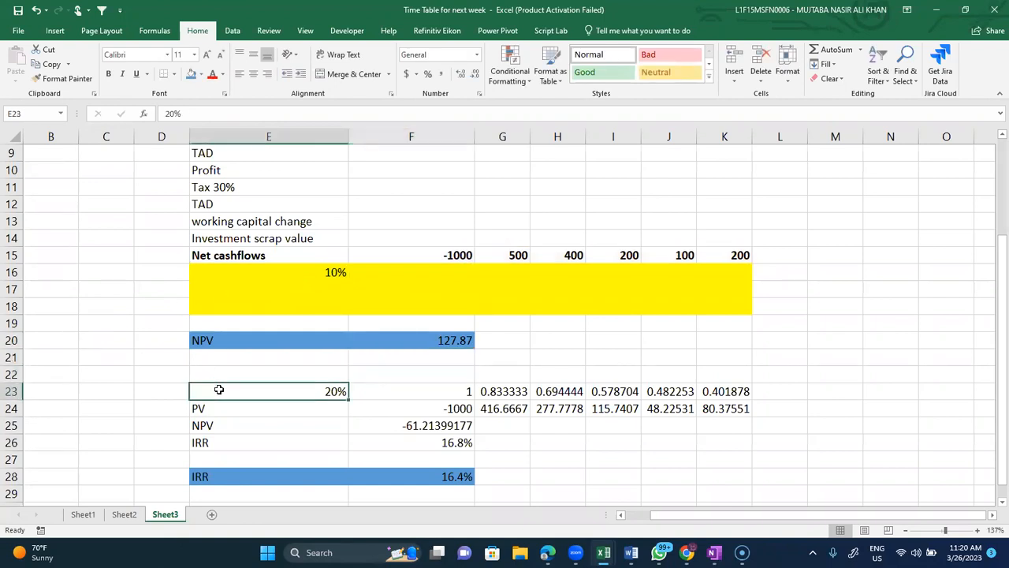
key(shift+Right)
key(shift+Right)
key(shift+Right)
key(shift+Right)
key(shift+Right)
key(shift+Right)
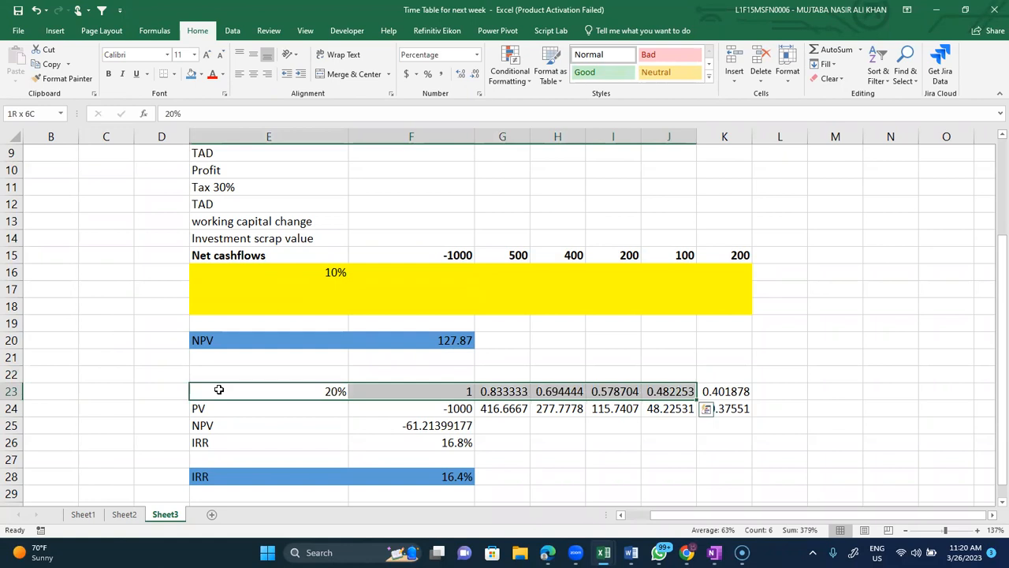
key(shift+Down)
key(shift+Down)
key(Delete)
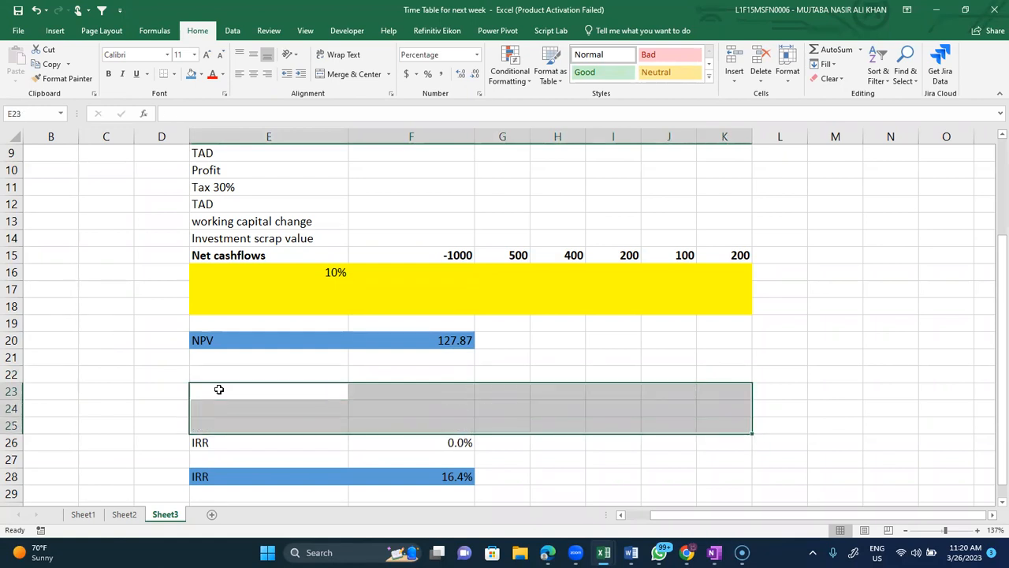
Step: Clear the interpolated IRR label and formula in E26:F26
key(Down)
key(Down)
key(Down)
key(shift+Right)
key(Delete)
Step: Re-enter the IRR formula in F28 as =IRR(F15:K15), covering all the net cashflows
scroll(219, 390, down, 1)
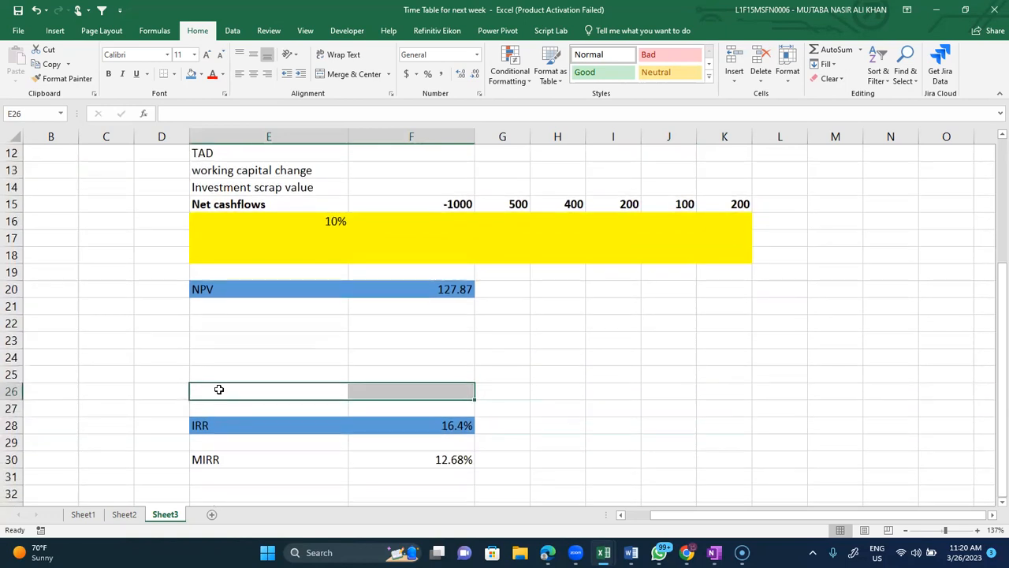
key(Down)
key(Down)
key(Right)
text(=i)
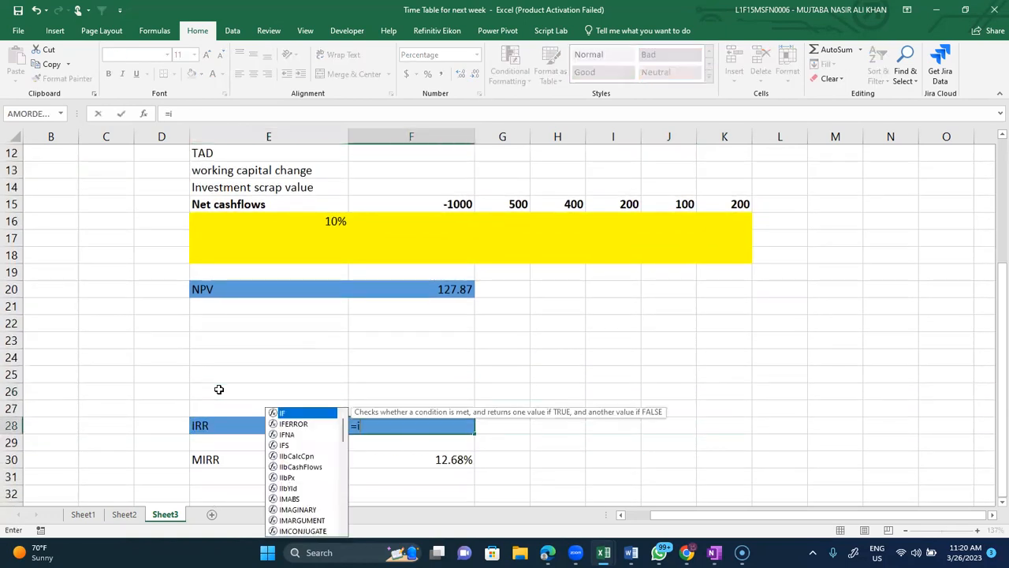
text(rr)
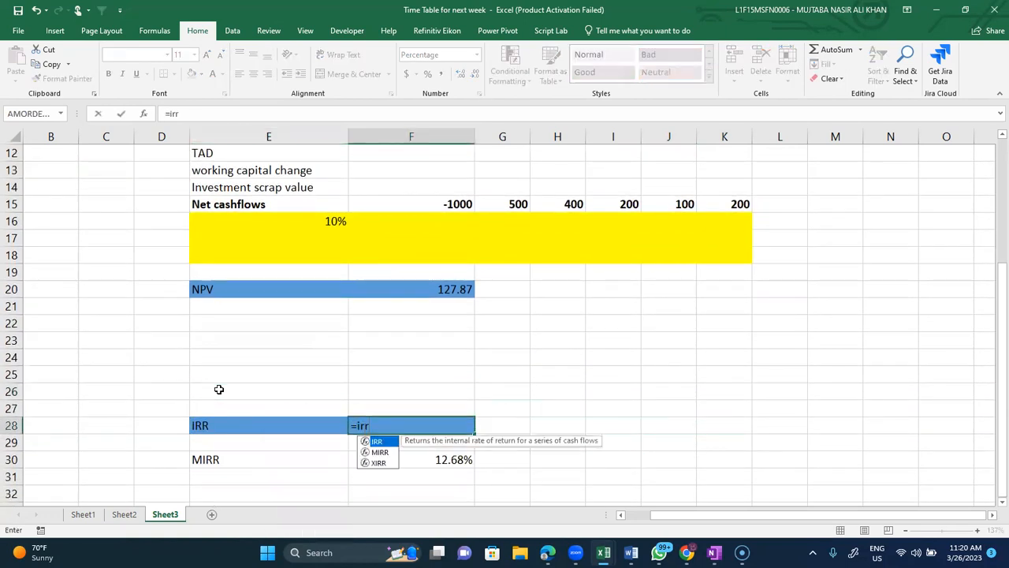
text(()
key(Up)
key(Up)
key(Up)
key(Up)
key(Up)
key(Up)
key(Up)
key(Up)
key(Up)
key(Up)
key(Up)
key(Up)
key(Up)
key(shift+Right)
key(shift+Right)
key(shift+Right)
key(shift+Right)
key(shift+Right)
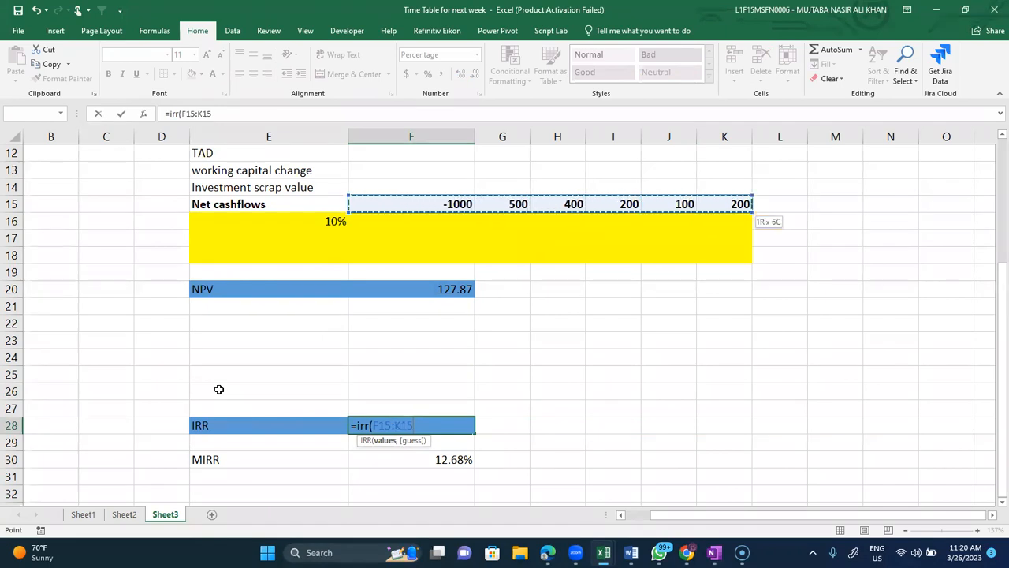
text())
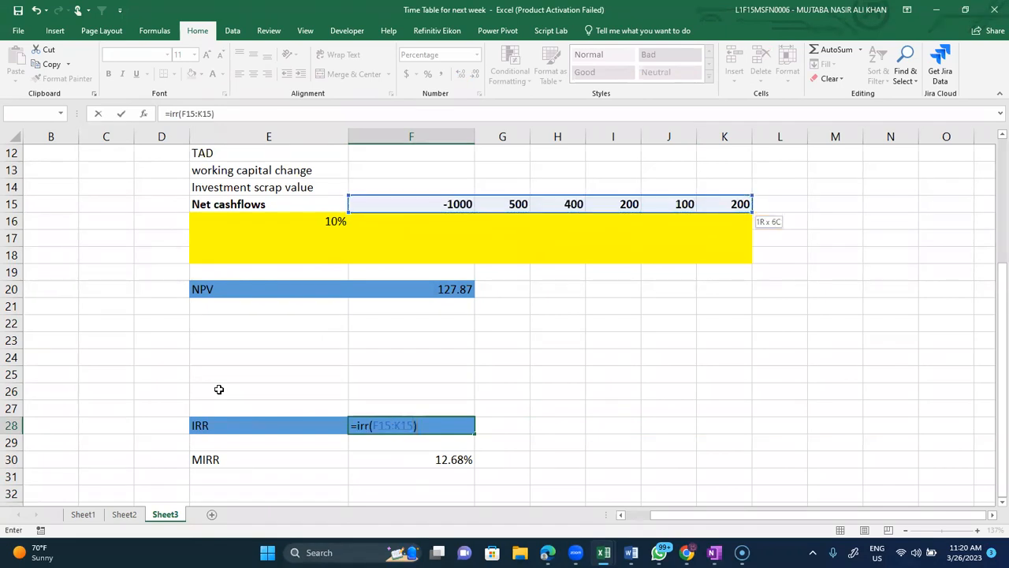
key(Return)
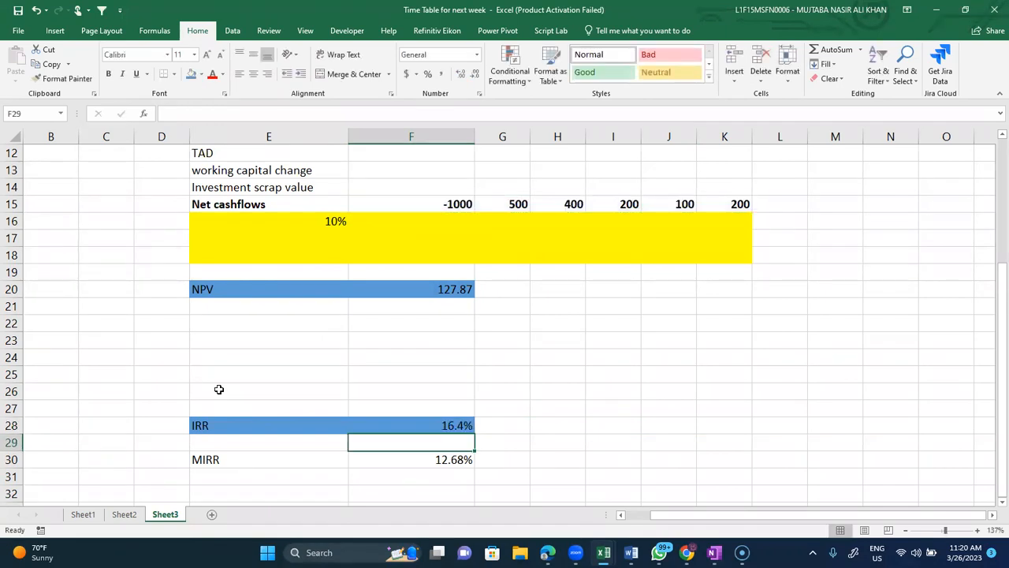
Step: Re-enter the MIRR formula in F30 as =MIRR(F15:K15,10%,10%), using 10% for both the finance and reinvestment rates
key(Down)
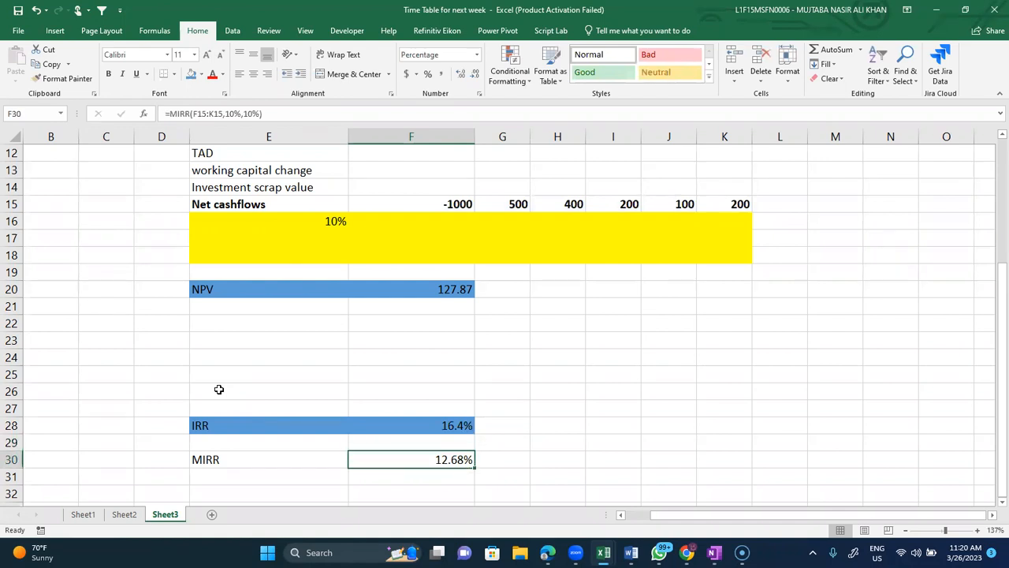
text(=)
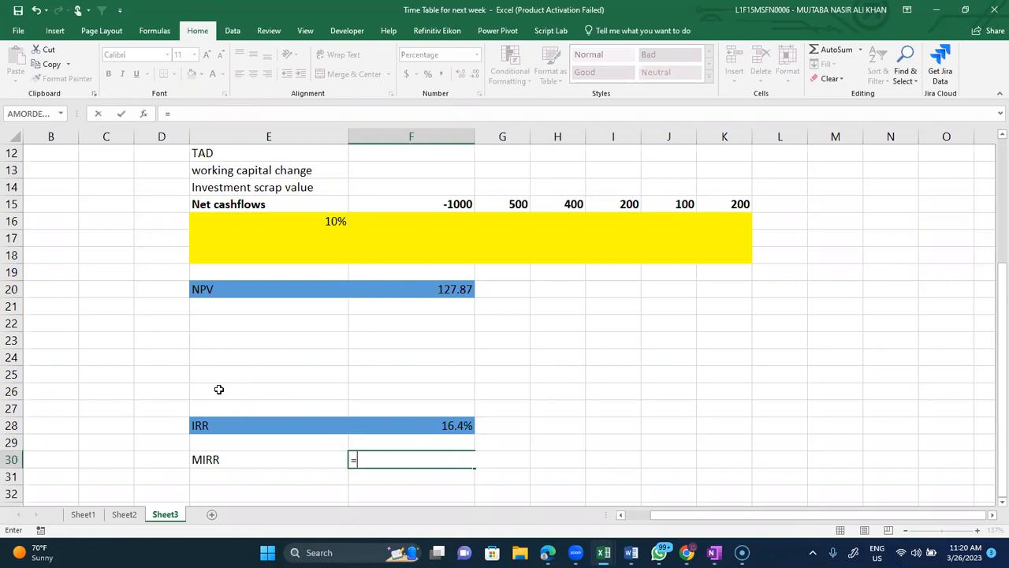
text(mir)
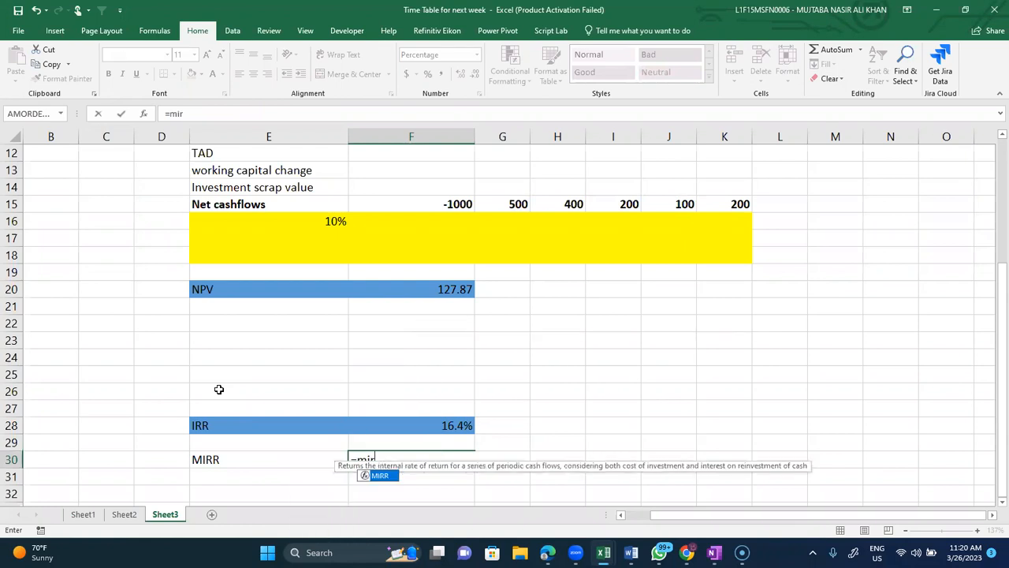
text(r()
key(Up)
key(Up)
key(Up)
key(Up)
key(Up)
key(Up)
key(Up)
key(Up)
key(Up)
key(Up)
key(Up)
key(Up)
key(Up)
key(Up)
key(Up)
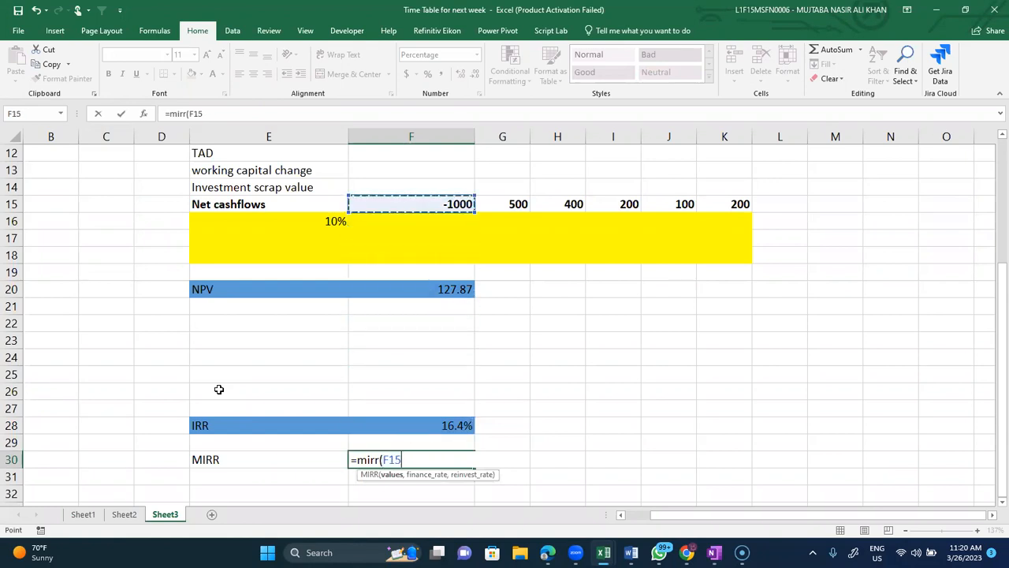
key(shift+Right)
key(shift+Right)
key(shift+Right)
key(shift+Right)
key(shift+Right)
text(,)
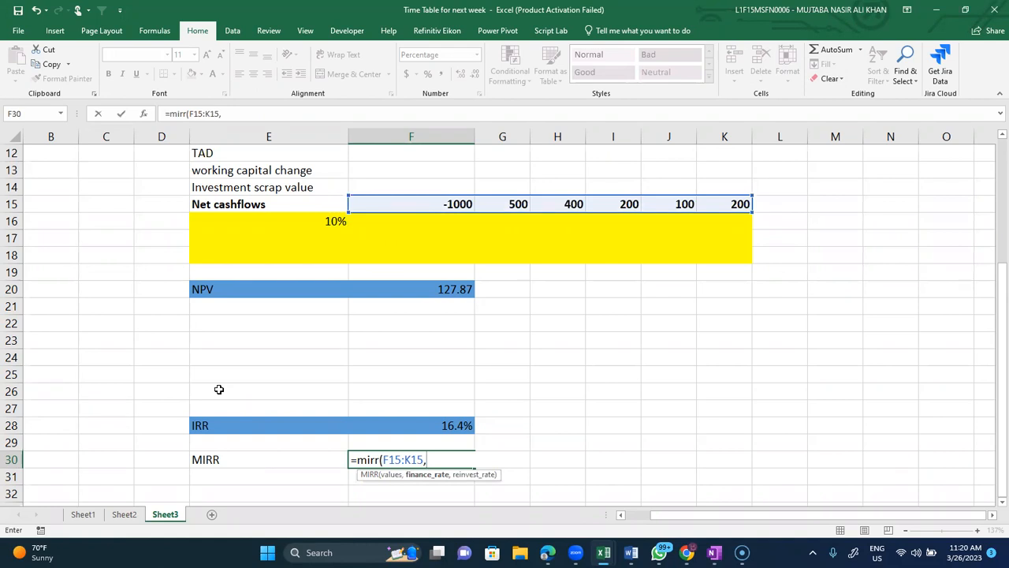
text(10%,10%)
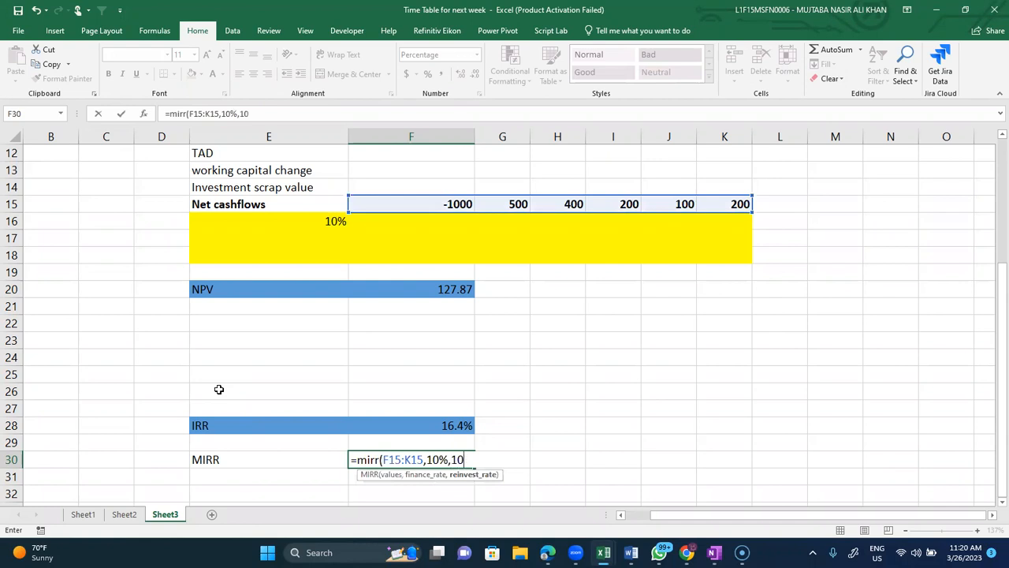
text())
key(Return)
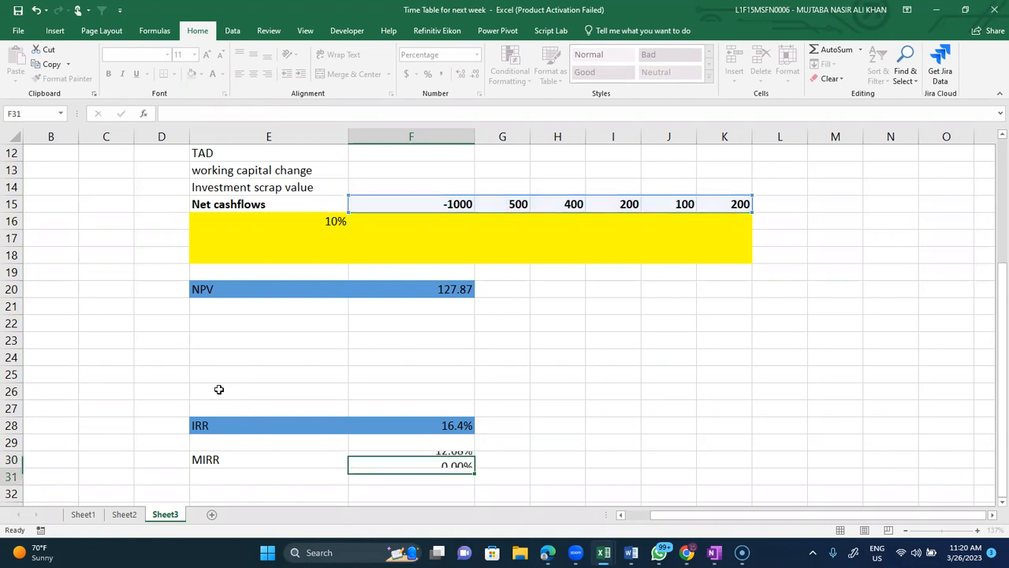
Step: Fill the MIRR label and result in E30:F30 with the same blue as the IRR row
key(Up)
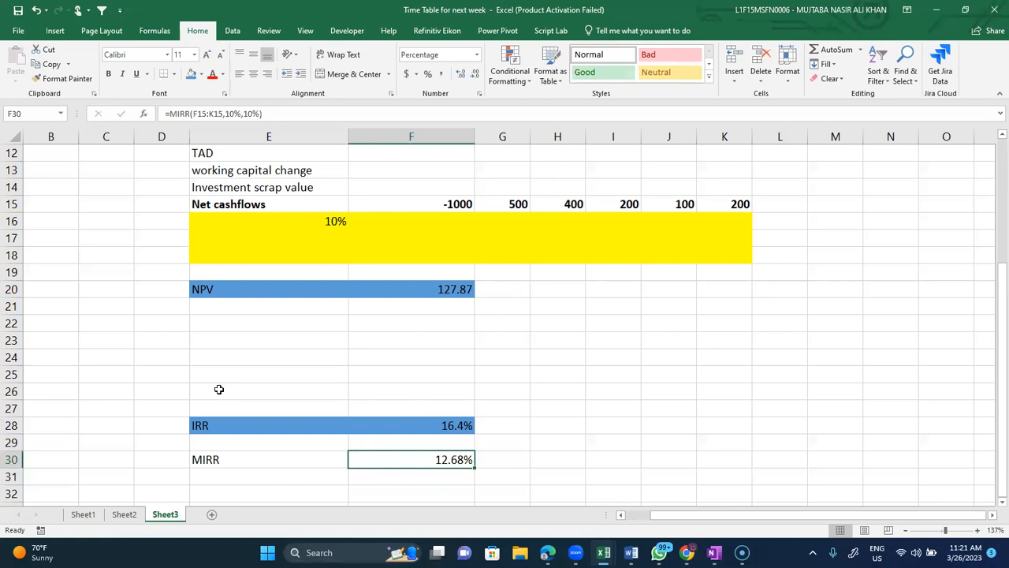
key(shift+Left)
key(shift+Left)
key(shift+Right)
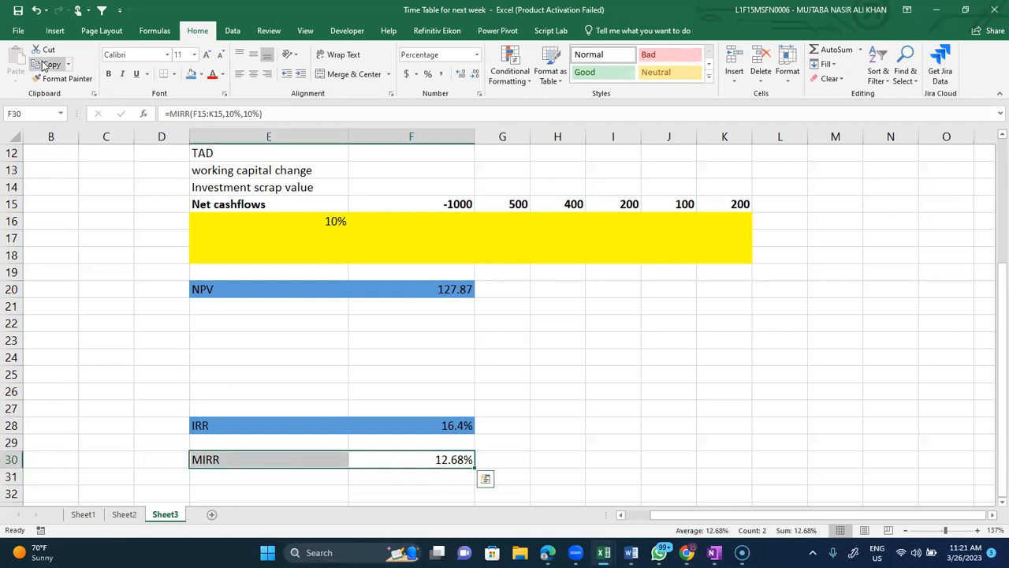
click(192, 76)
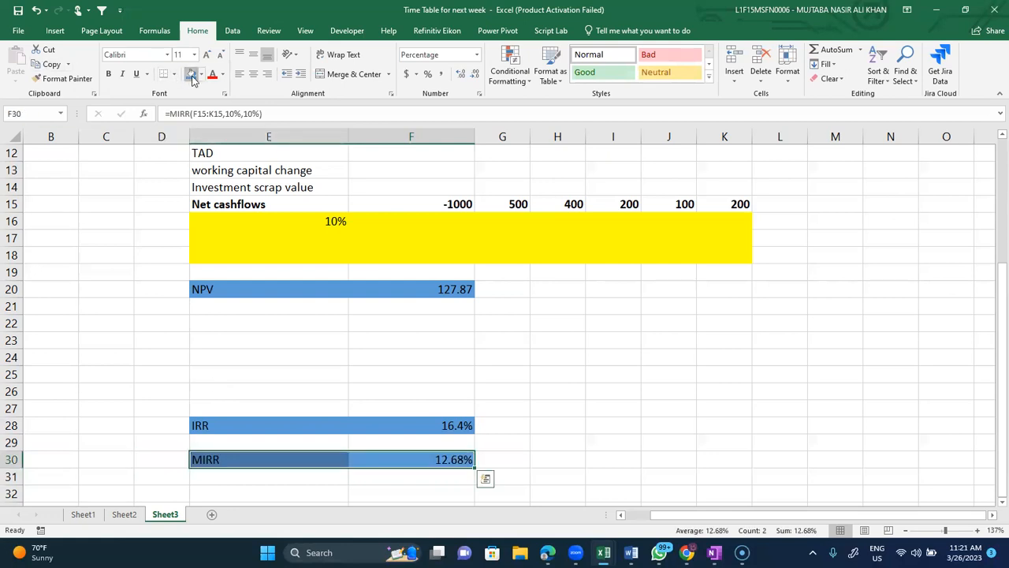
click(635, 433)
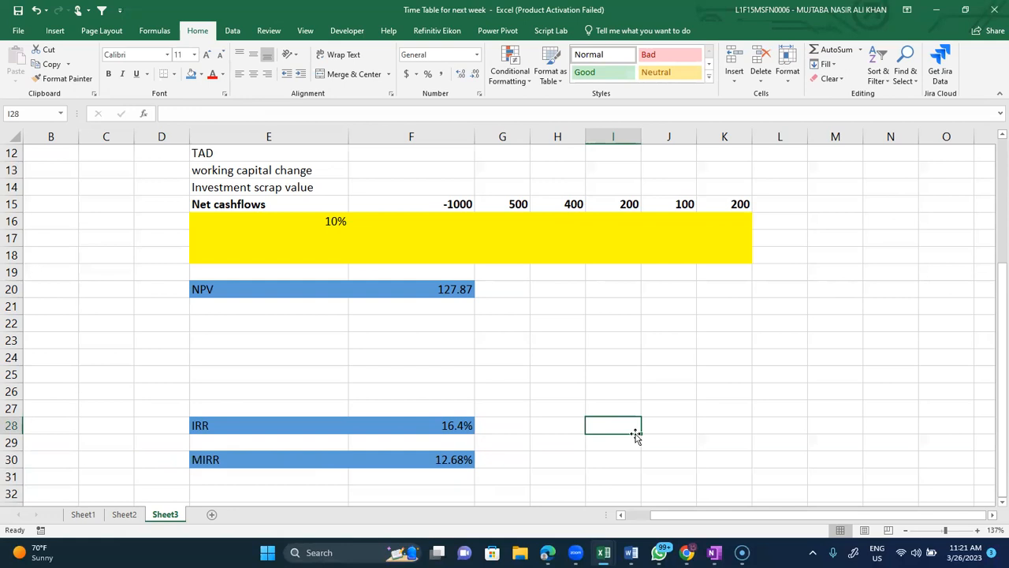
Step: Start a payback section below the MIRR row with the labels Payback in E34 and Years in E35
scroll(635, 434, down, 1)
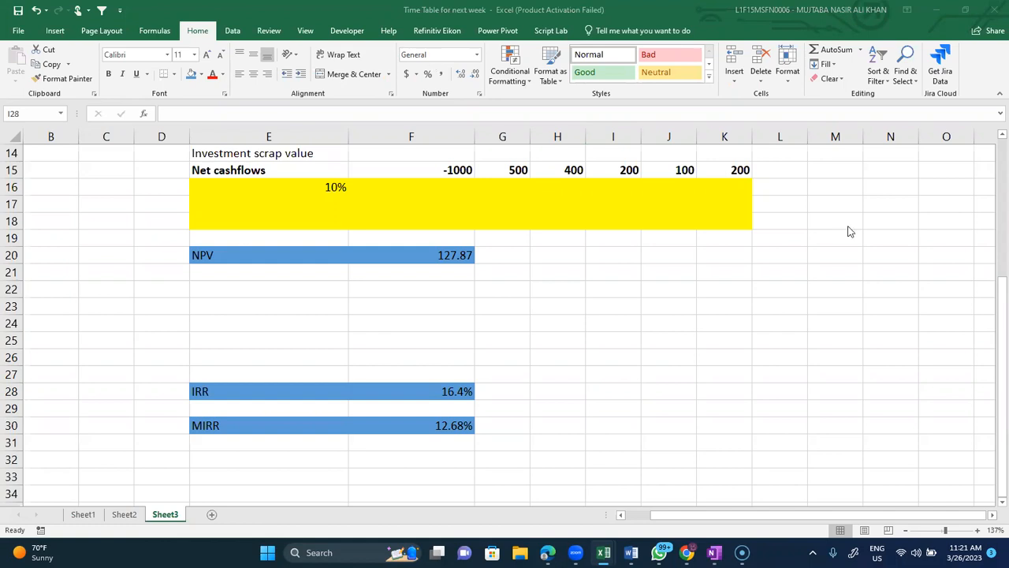
scroll(849, 229, down, 2)
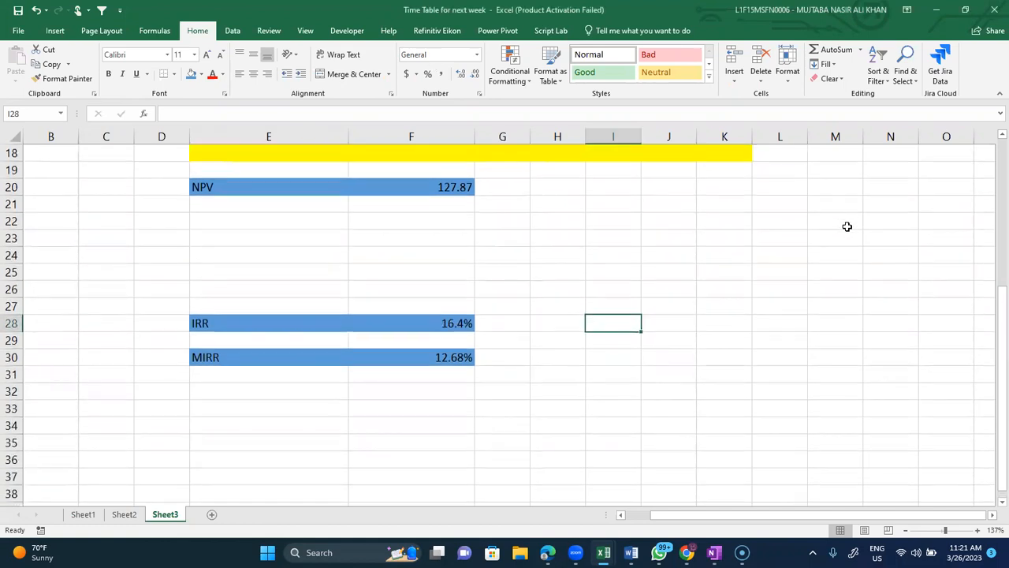
click(270, 432)
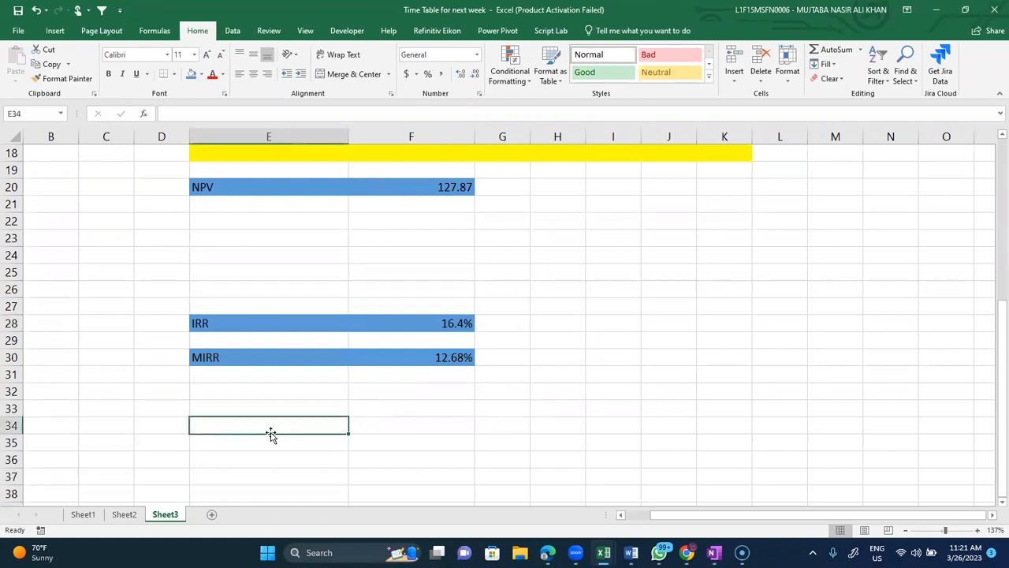
text(Pay)
key(BackSpace)
text(yback)
key(Return)
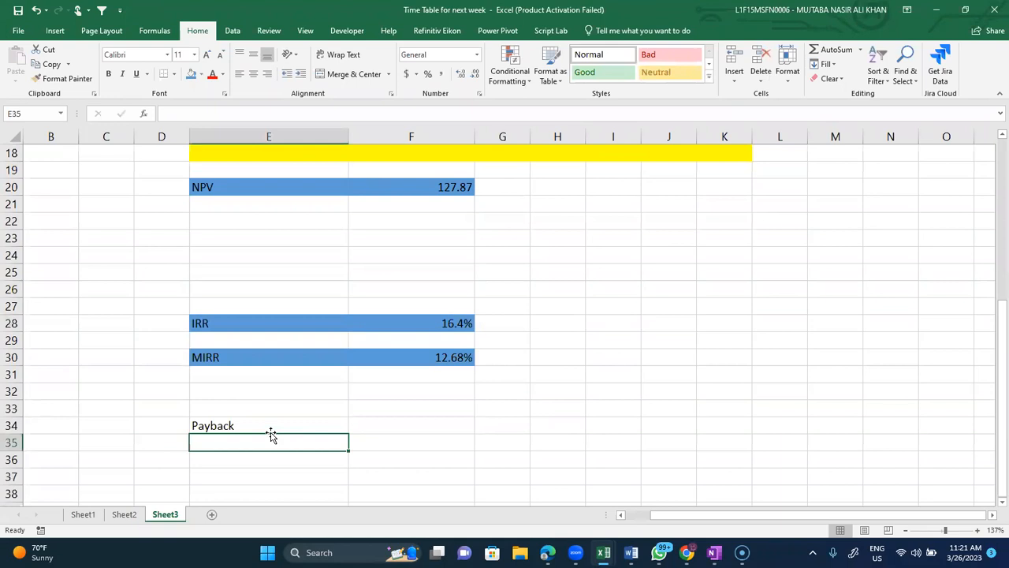
text(YEars)
key(Tab)
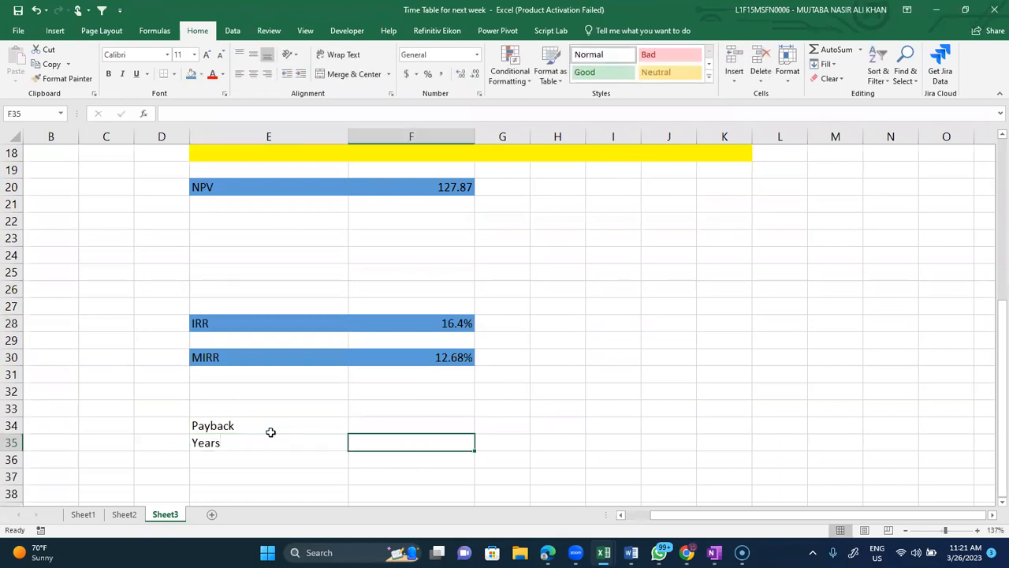
Step: Enter the year numbers 0 to 5 across F35:K35
text(0)
key(Tab)
text(1)
key(Tab)
text(2)
key(Tab)
text(3)
key(Tab)
text(4)
key(Tab)
text(5)
key(Down)
Step: Link E36 to the Net cashflows label with the formula =E15
key(Left)
key(Left)
key(Left)
key(Left)
key(Left)
key(Left)
key(Left)
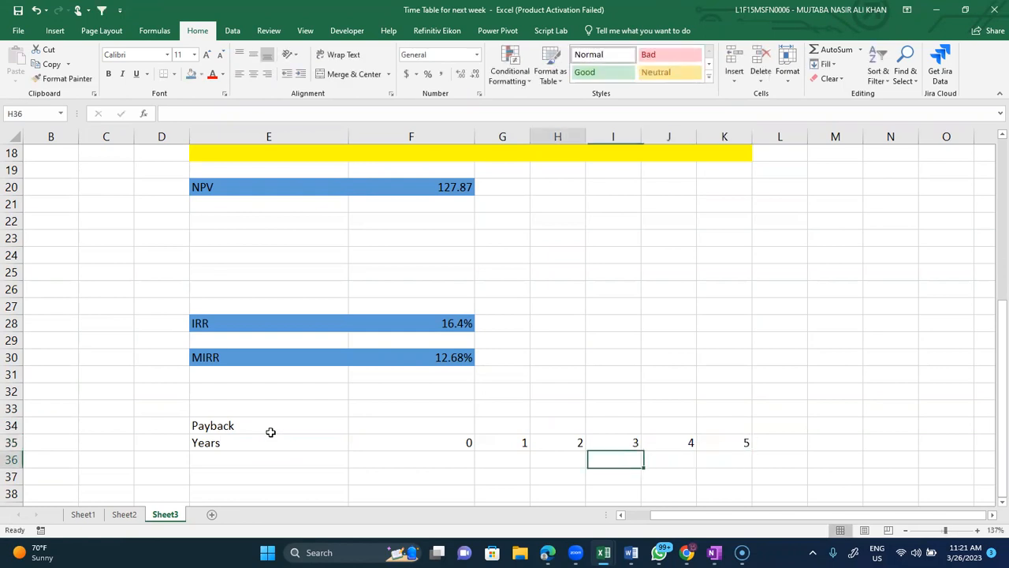
key(Right)
text(=)
key(Up)
key(Up)
key(Up)
key(Up)
key(Up)
key(Up)
key(Up)
key(Up)
key(Up)
key(Up)
key(Up)
key(Up)
key(Up)
key(Up)
key(Up)
key(Up)
key(Up)
key(Up)
key(Up)
key(Up)
key(Up)
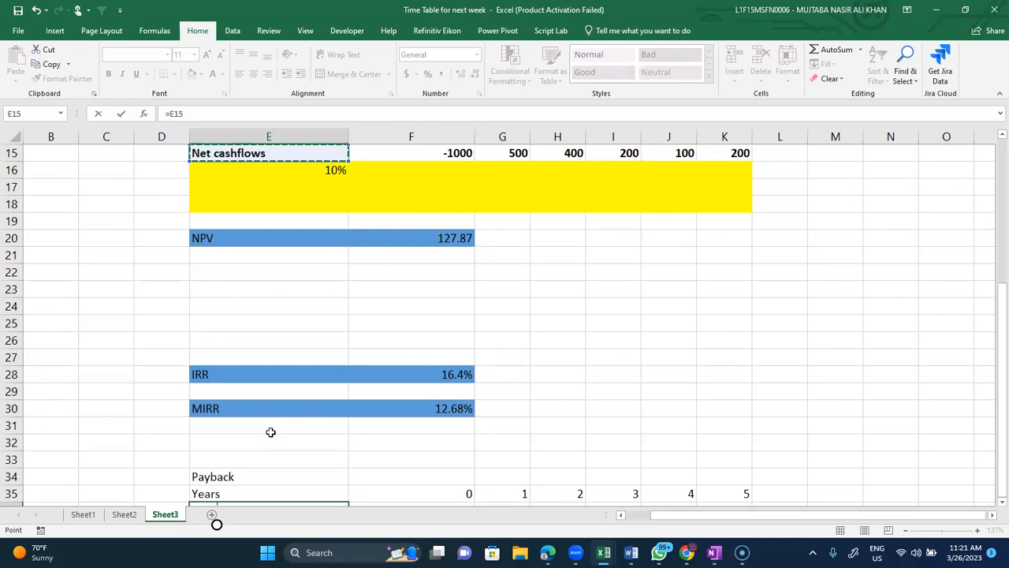
key(Down)
key(Return)
key(Up)
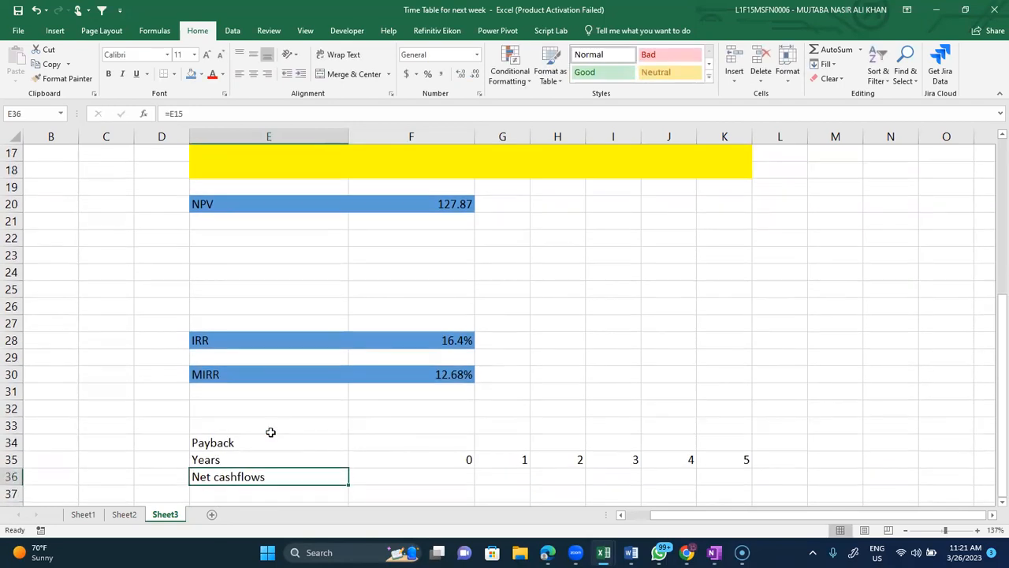
key(ctrl+c)
key(Right)
key(shift+Right)
key(shift+Right)
key(shift+Right)
key(shift+Right)
key(shift+Right)
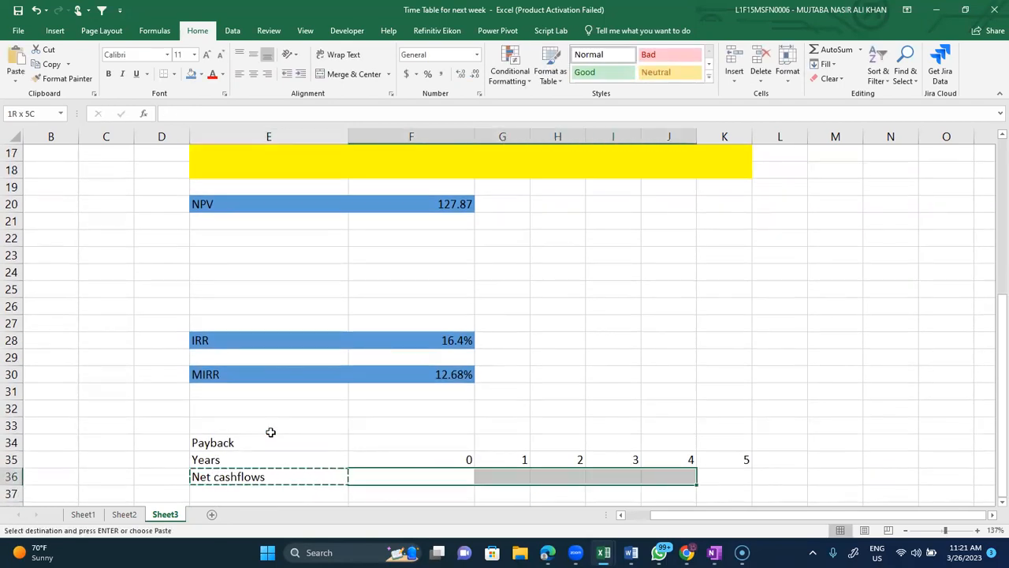
key(ctrl+b)
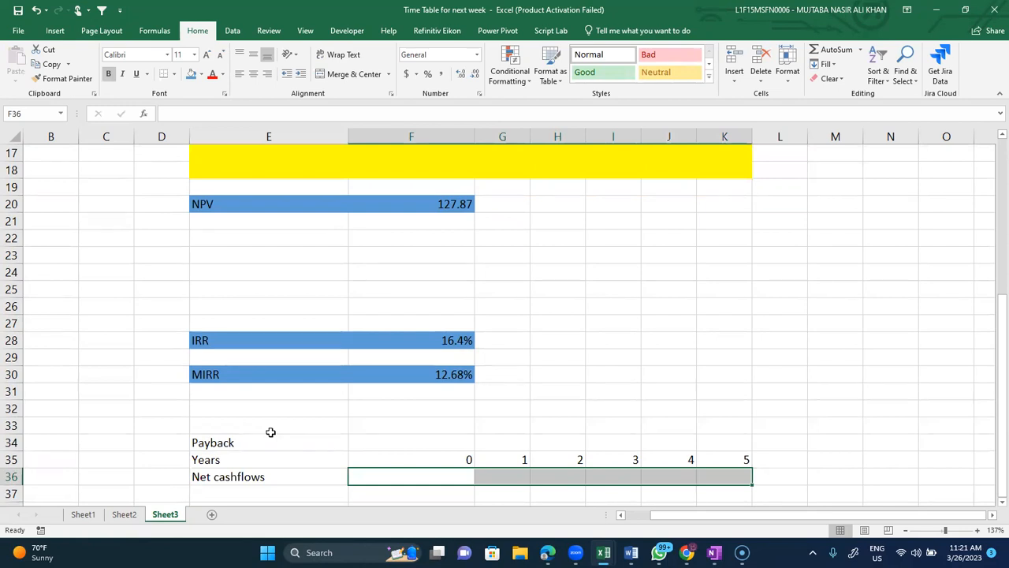
Step: Copy the link formula from E36 across F36:K36 to bring in the net cashflows for years 0 to 5
key(Left)
key(ctrl+c)
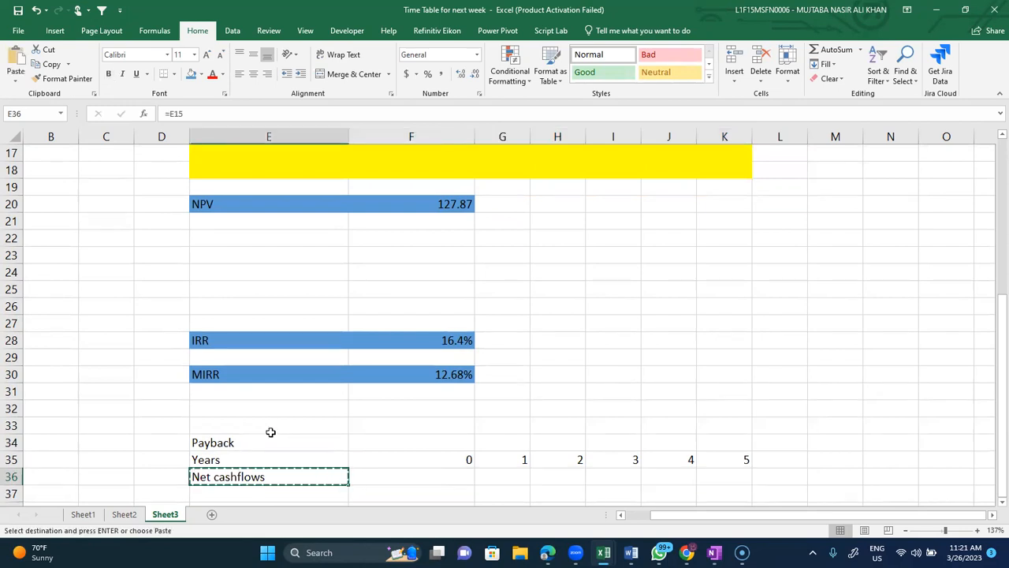
key(Right)
key(shift+Right)
key(shift+Right)
key(shift+Right)
key(shift+Right)
key(shift+Right)
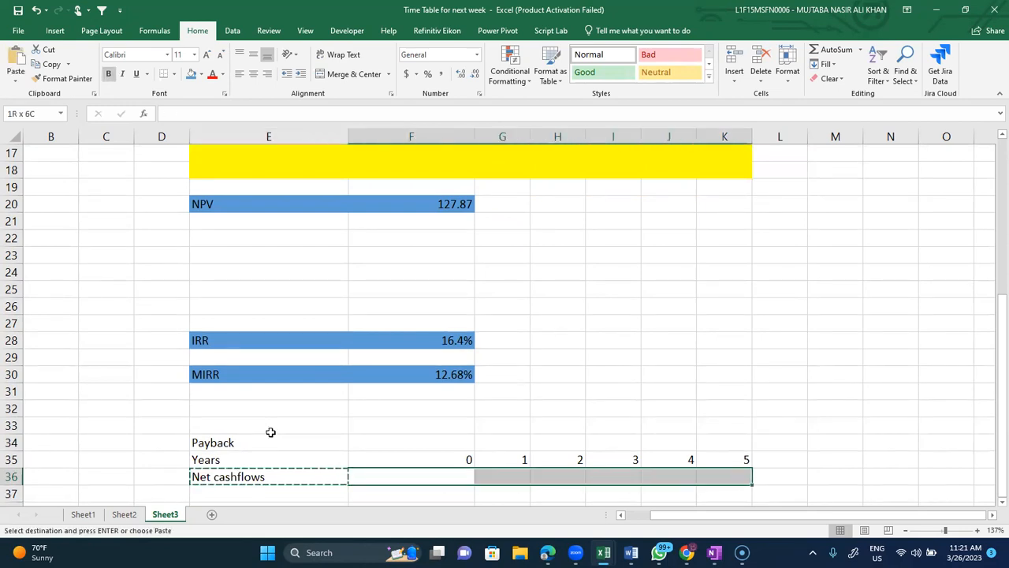
key(ctrl+v)
key(Escape)
Step: Label E37, below the net cashflows row, as Cumulative cashflows
key(Down)
key(Left)
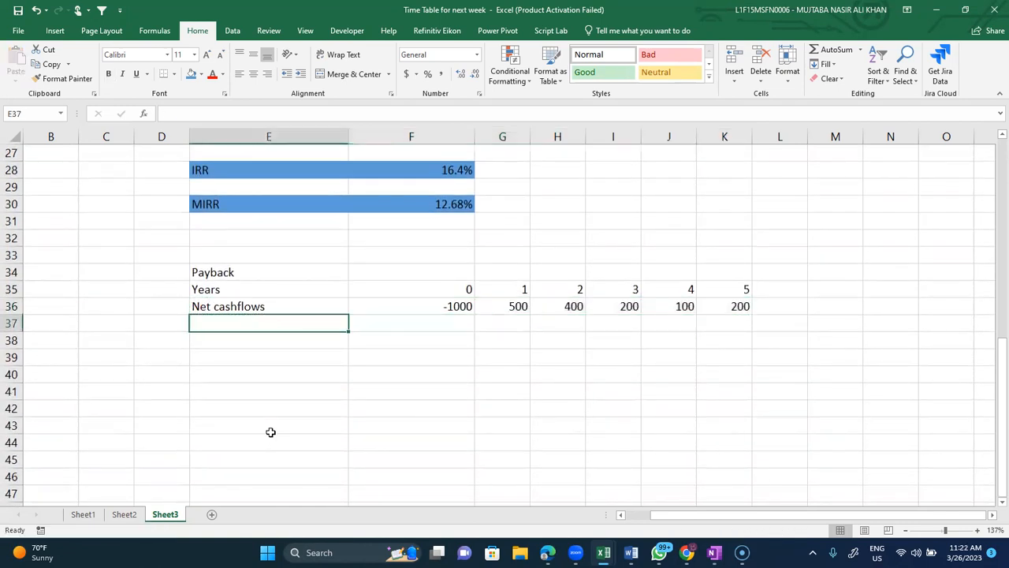
text(CU)
key(BackSpace)
text(umulative)
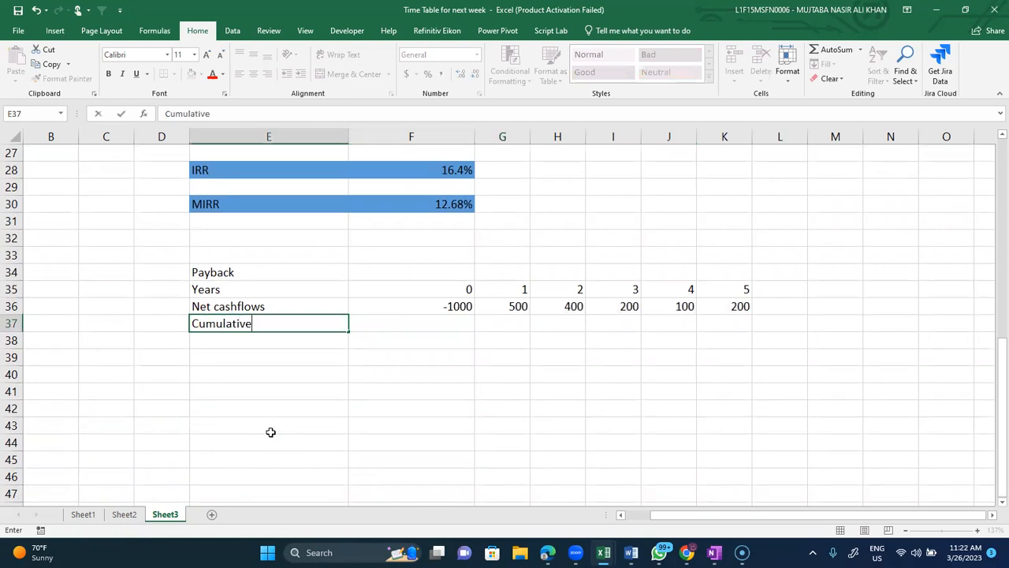
text( cashflows)
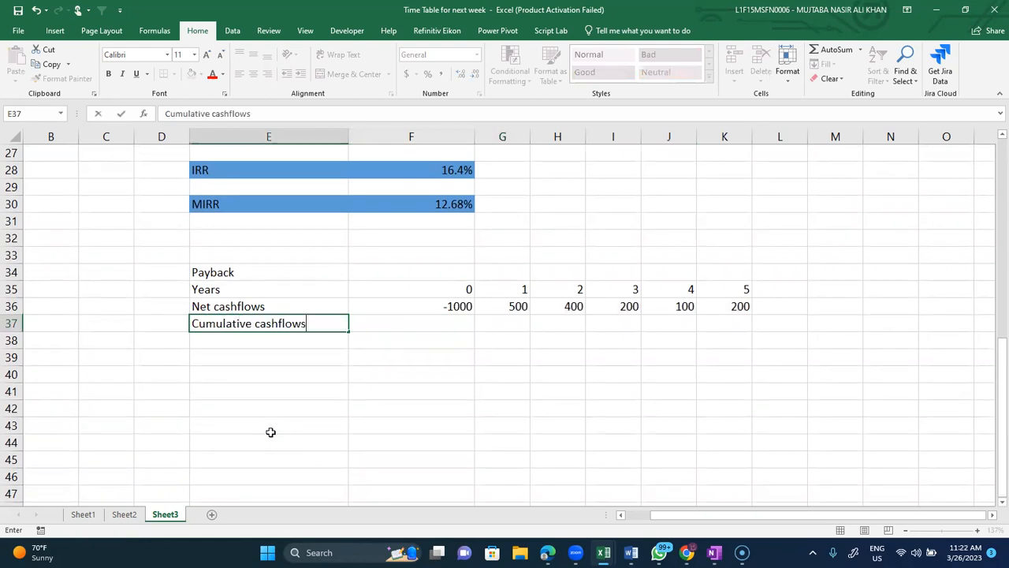
key(Tab)
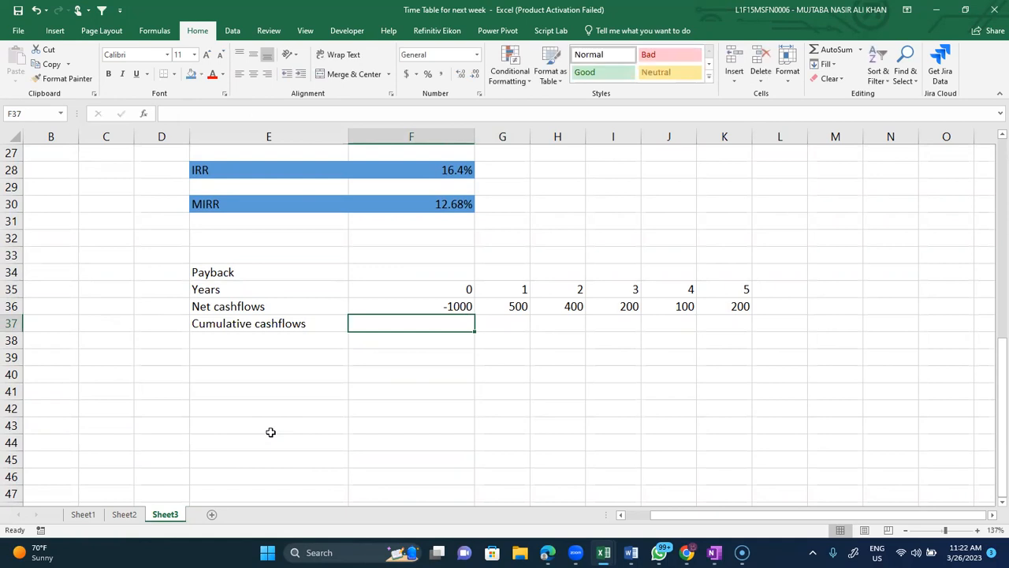
Step: Start the cumulative cashflows in F37 with the formula =F36
text(=)
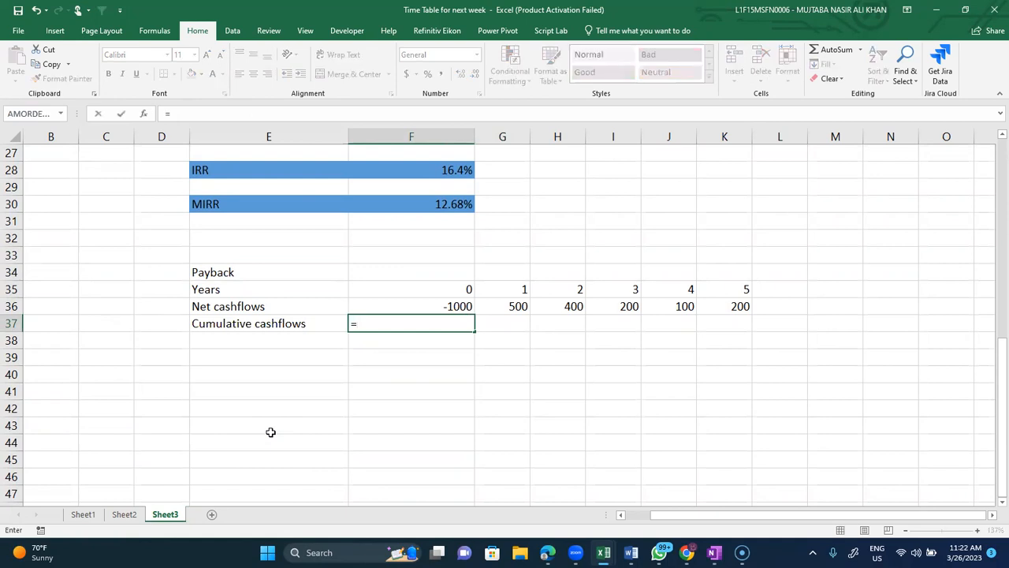
key(Up)
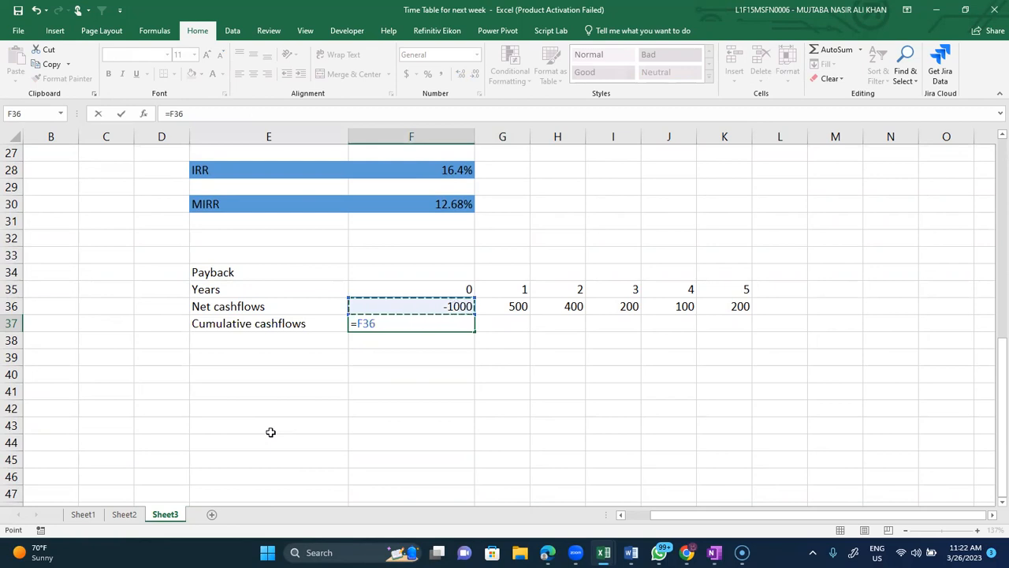
key(ctrl+Return)
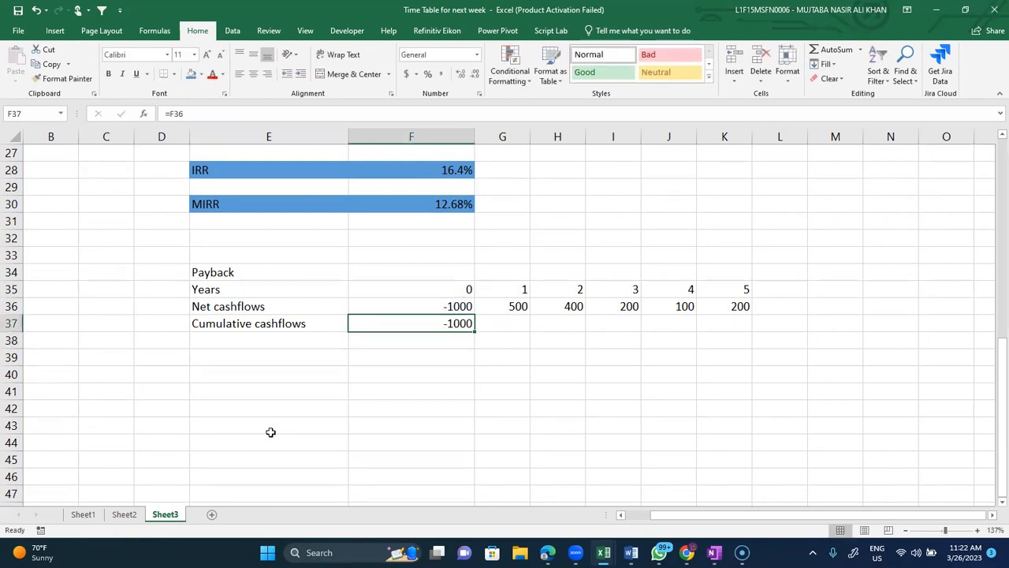
Step: Calculate the year 1 cumulative cashflow in G37 by adding F37 and G36
key(Right)
text(=)
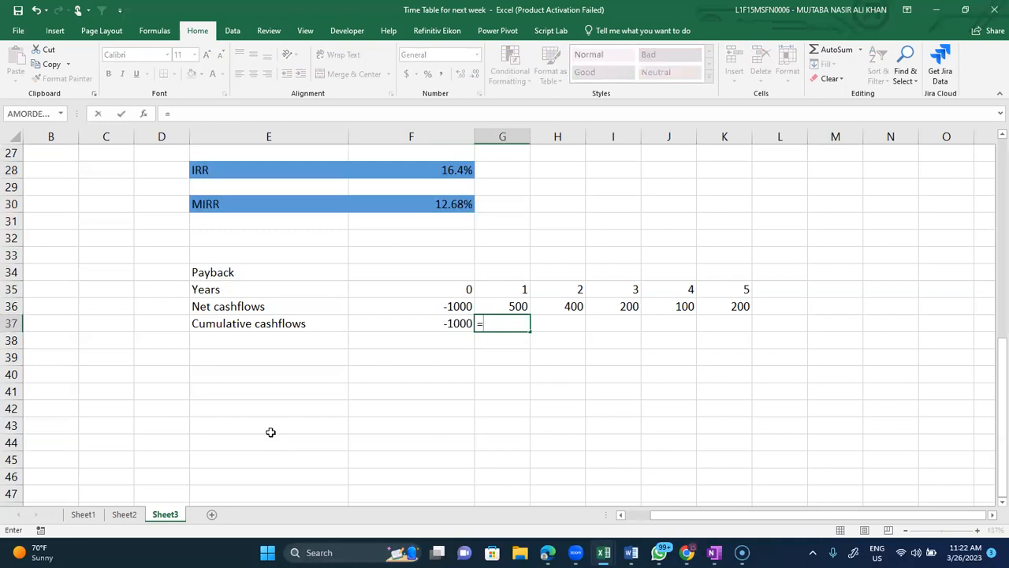
key(Left)
text(+)
key(Up)
key(Return)
Step: Copy the cumulative cashflow formula from G37 across H37:K37 for years 2 to 5
key(Up)
key(ctrl+c)
key(Right)
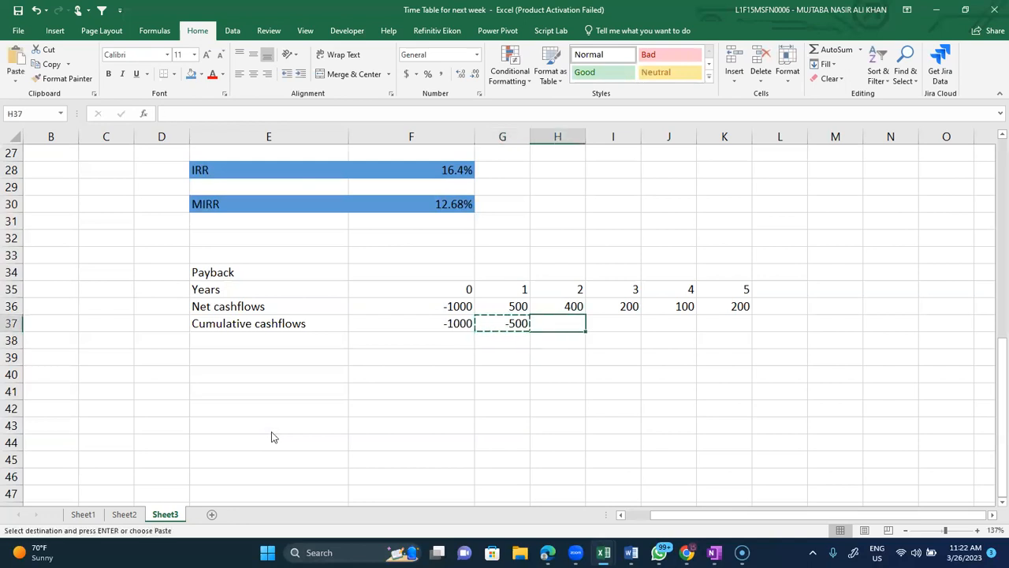
key(shift+Right)
key(shift+Right)
key(shift+Right)
key(ctrl+v)
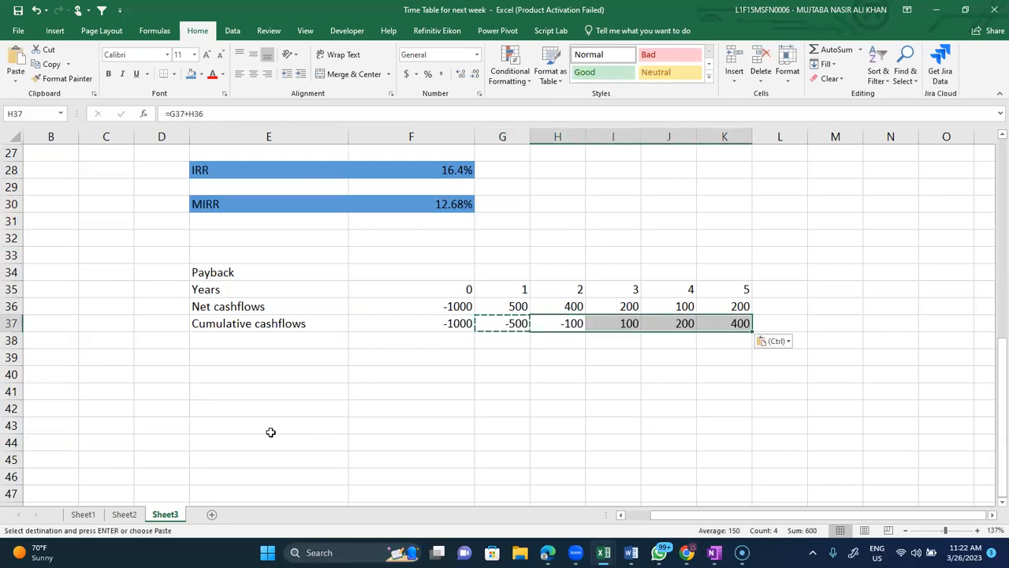
key(Escape)
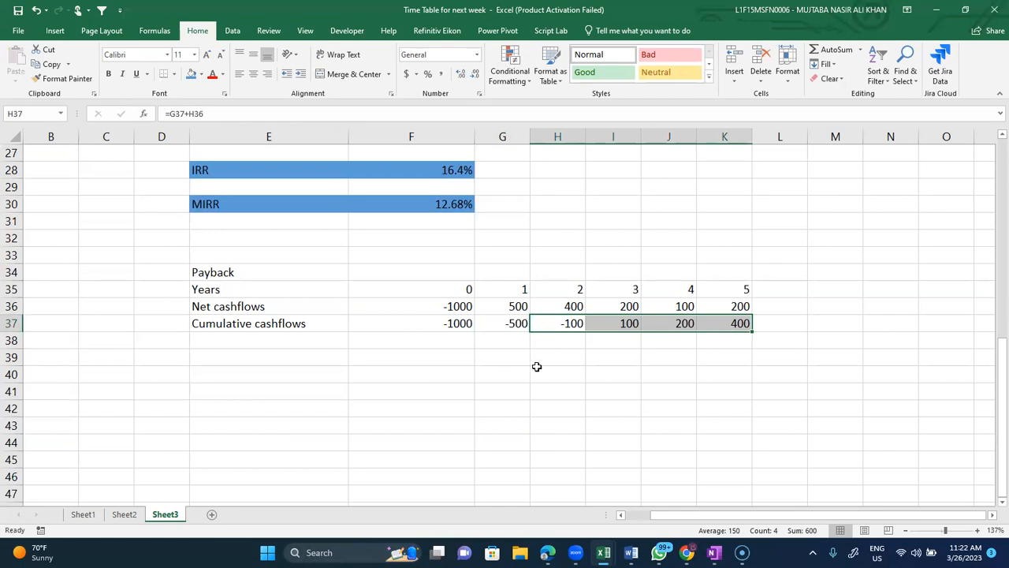
Step: Check the year 2 and 3 cumulative cashflows and enter 2 years in H39 as the whole-year part of the payback
click(561, 326)
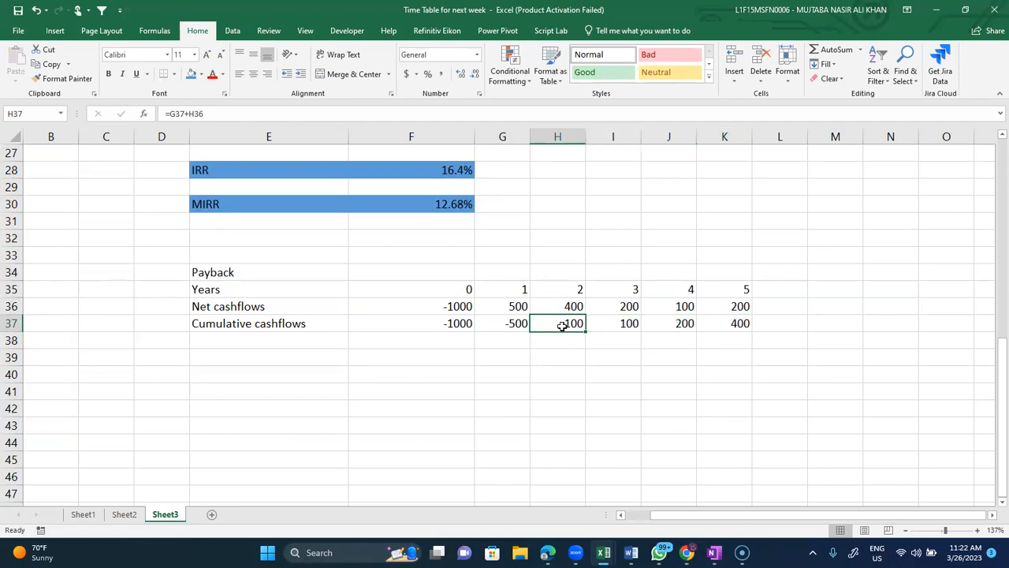
click(632, 322)
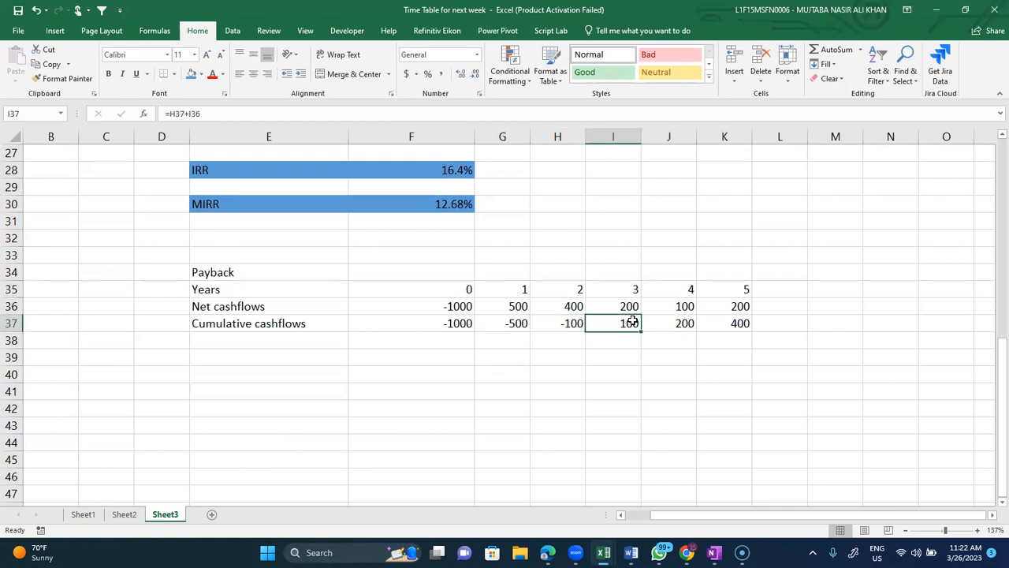
key(Left)
key(Down)
key(Down)
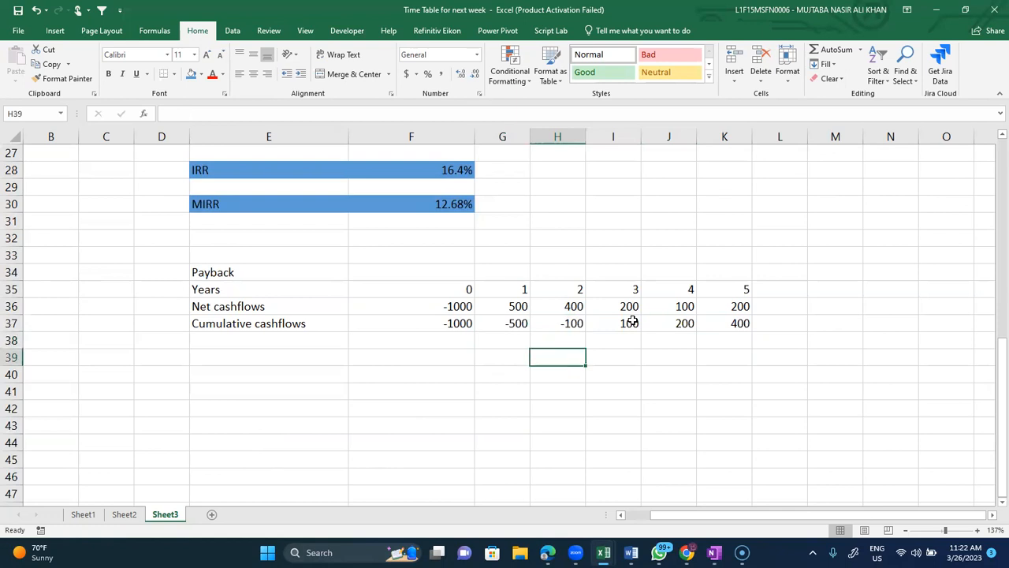
text(2 years)
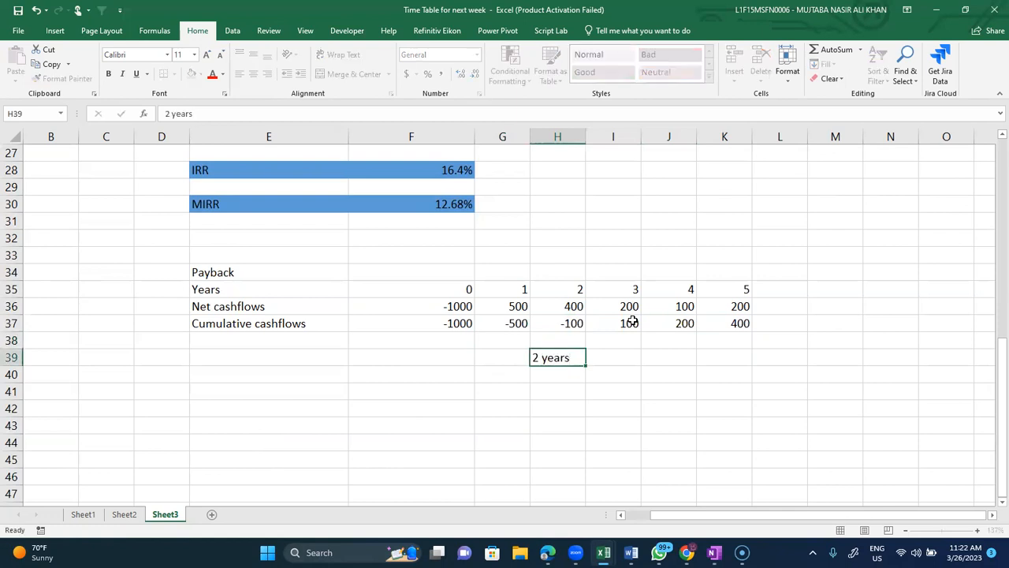
Step: Calculate the remaining payback months in I39 with the formula =100/200*12
key(Right)
text(=)
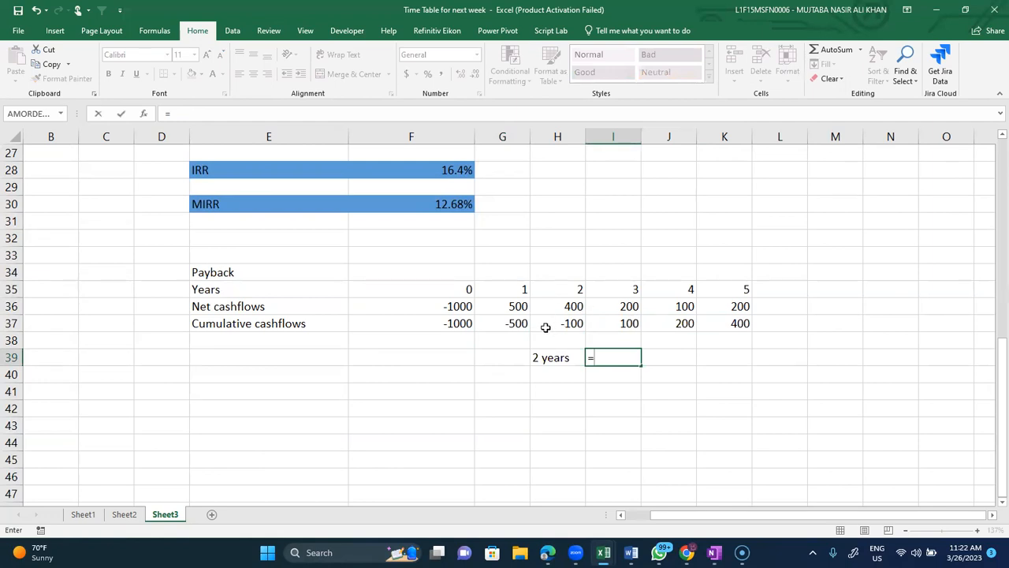
text(100)
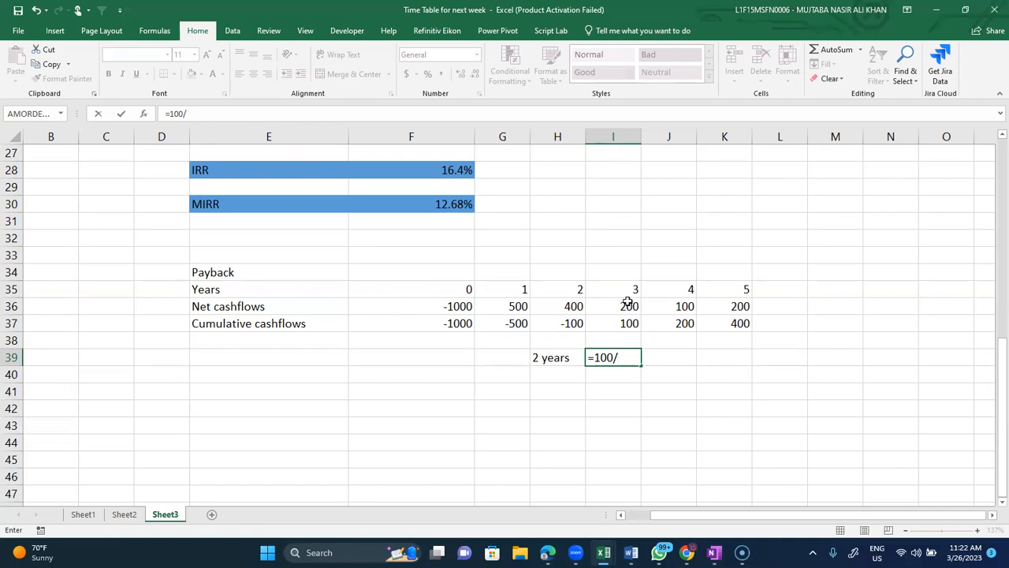
text(/200*!2)
key(Return)
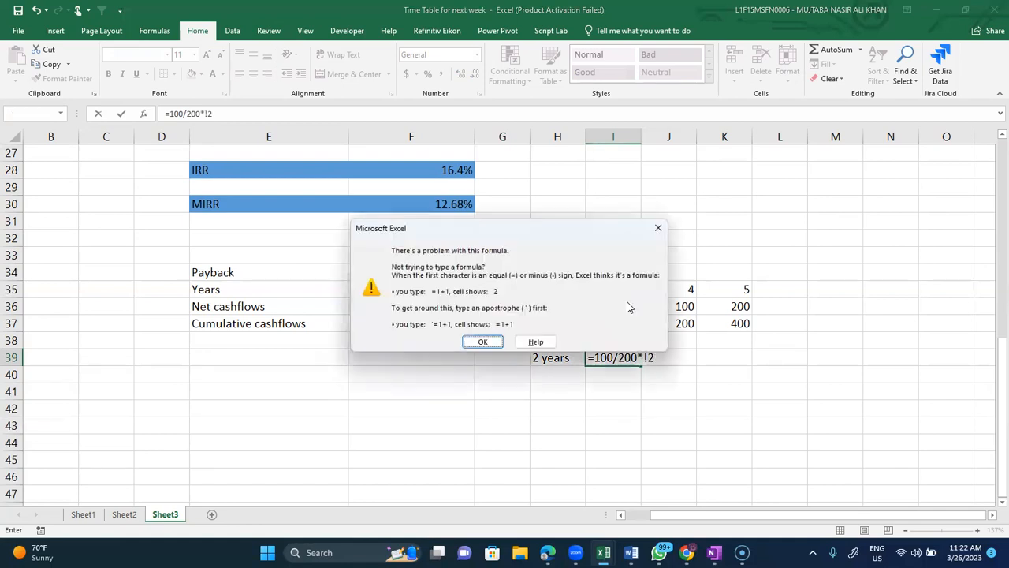
click(658, 227)
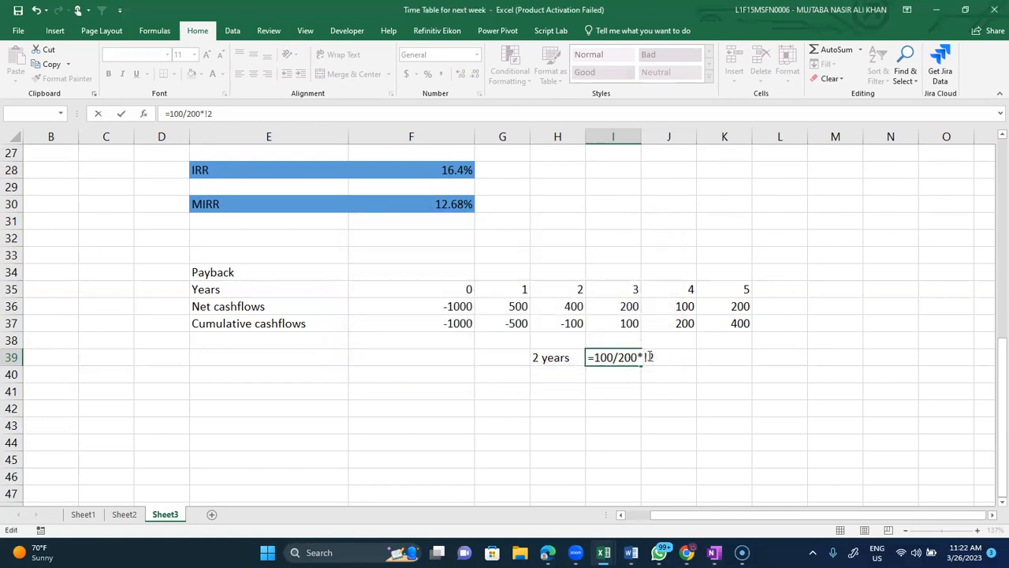
key(BackSpace)
key(BackSpace)
text(12)
key(Return)
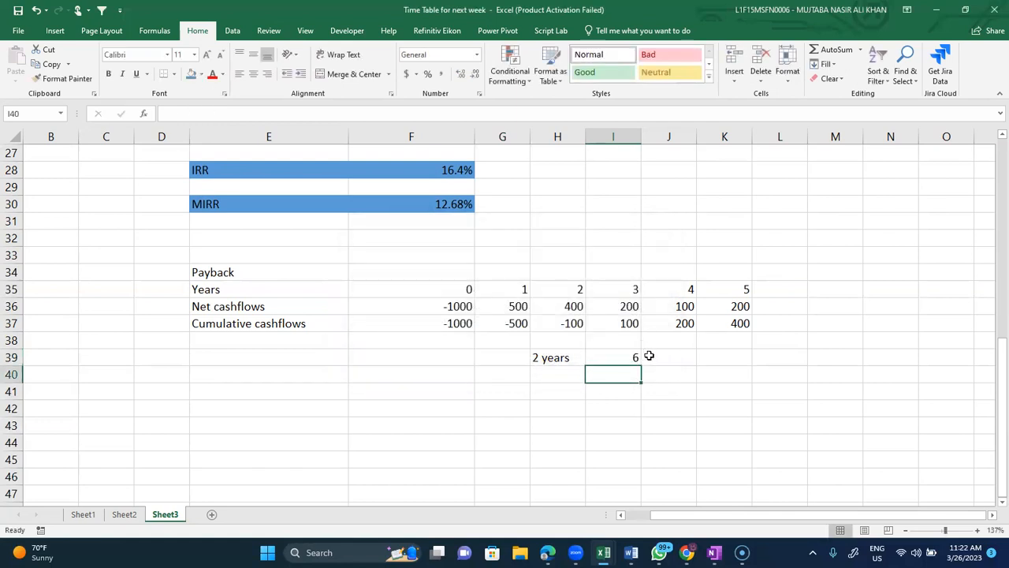
Step: Write the payback result in H40 as 2 years + 6 months
key(Left)
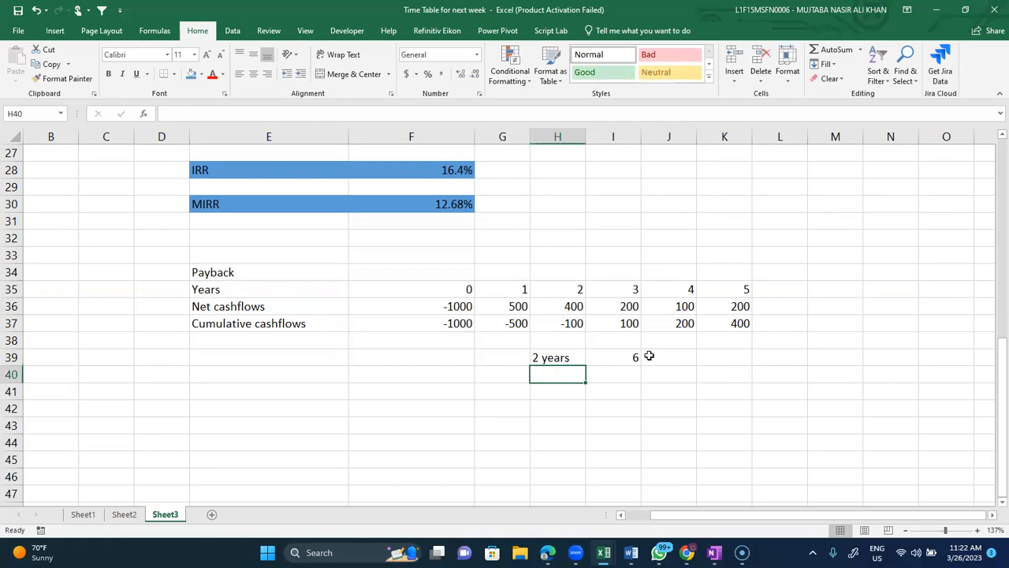
text(2 years)
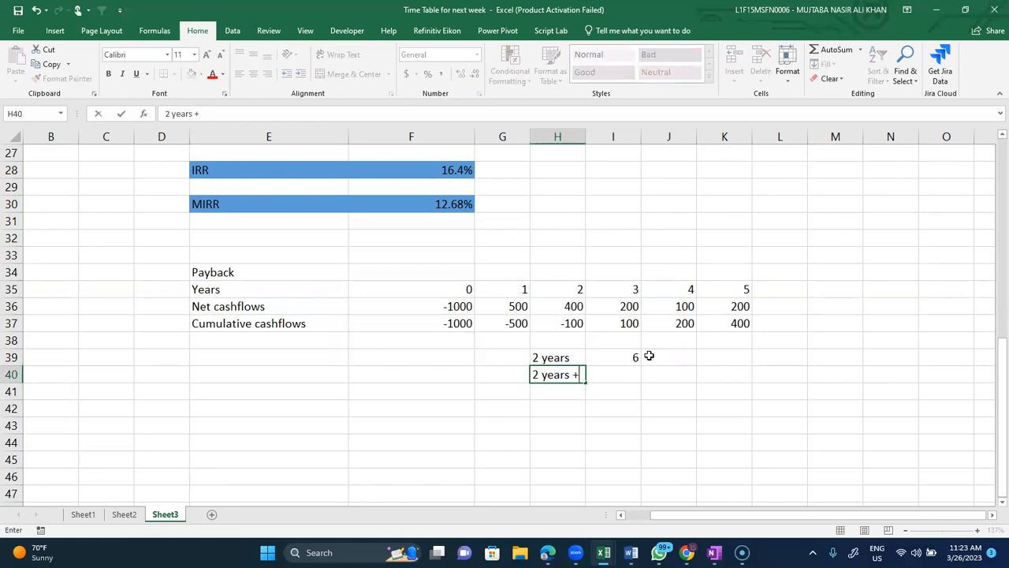
text( + 6 months)
key(Return)
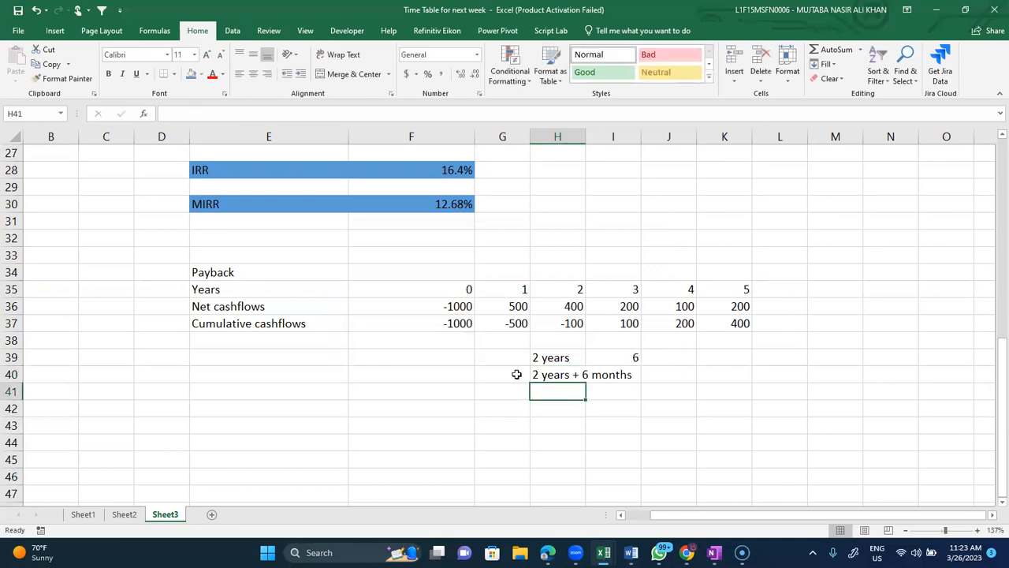
Step: Make the Payback heading in E34 bold
click(247, 274)
key(ctrl+b)
Step: Enter the heading Discounted Payback period in E42, below the payback section
scroll(247, 274, down, 2)
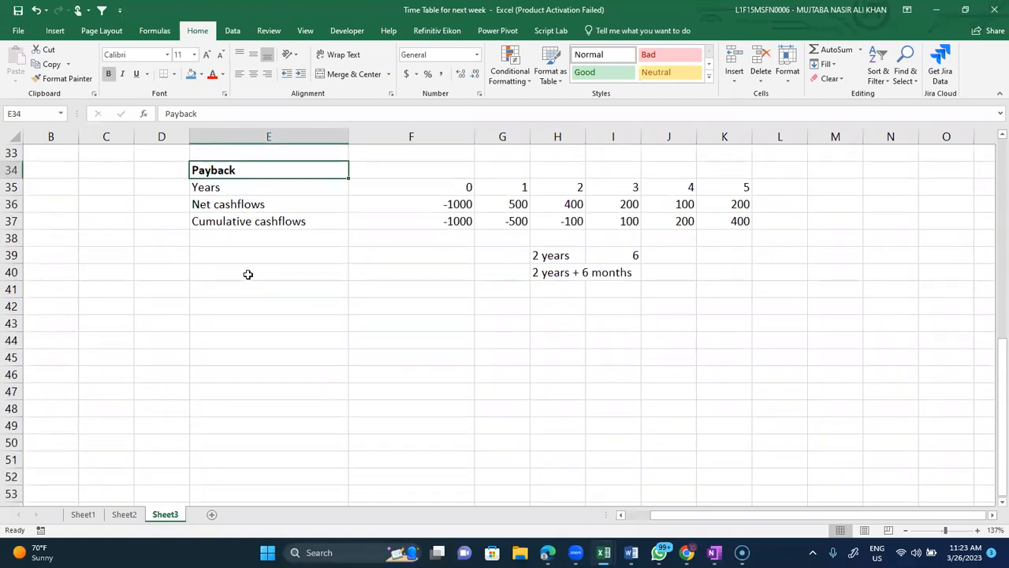
click(265, 306)
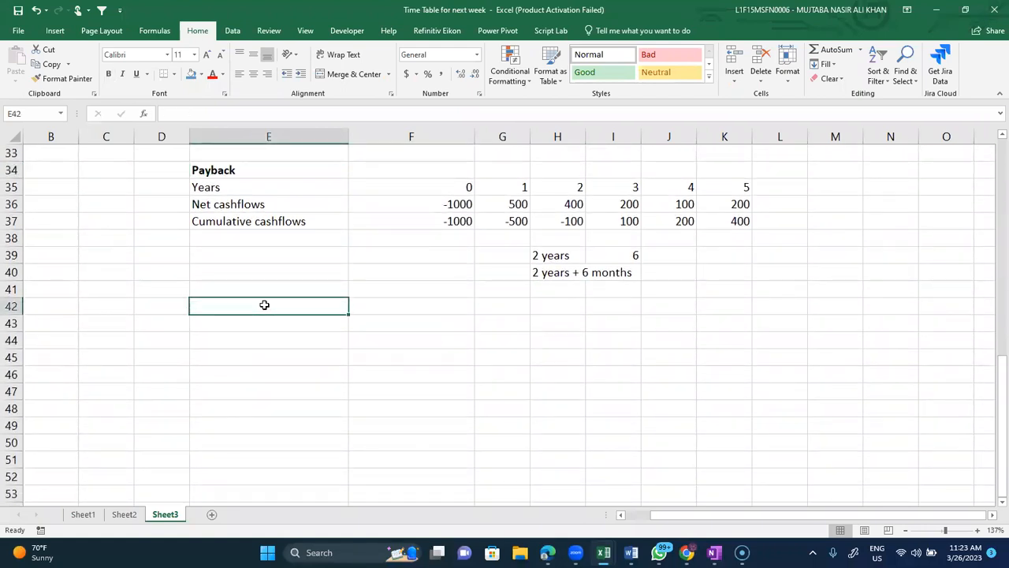
text(Discpunted)
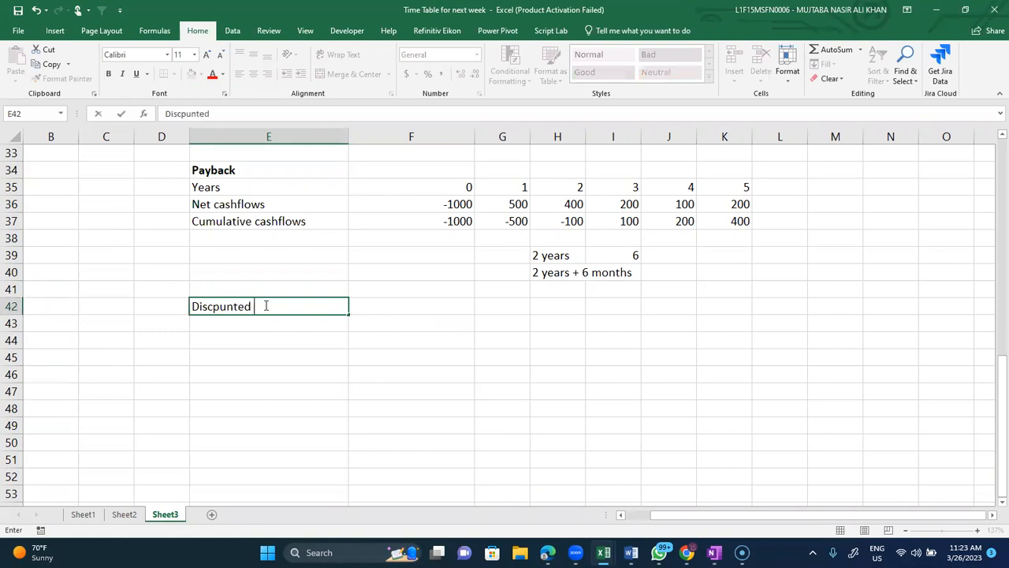
key(BackSpace)
key(BackSpace)
key(BackSpace)
key(BackSpace)
key(BackSpace)
key(BackSpace)
text(ountye)
key(BackSpace)
key(BackSpace)
text(ed Payback period)
key(Return)
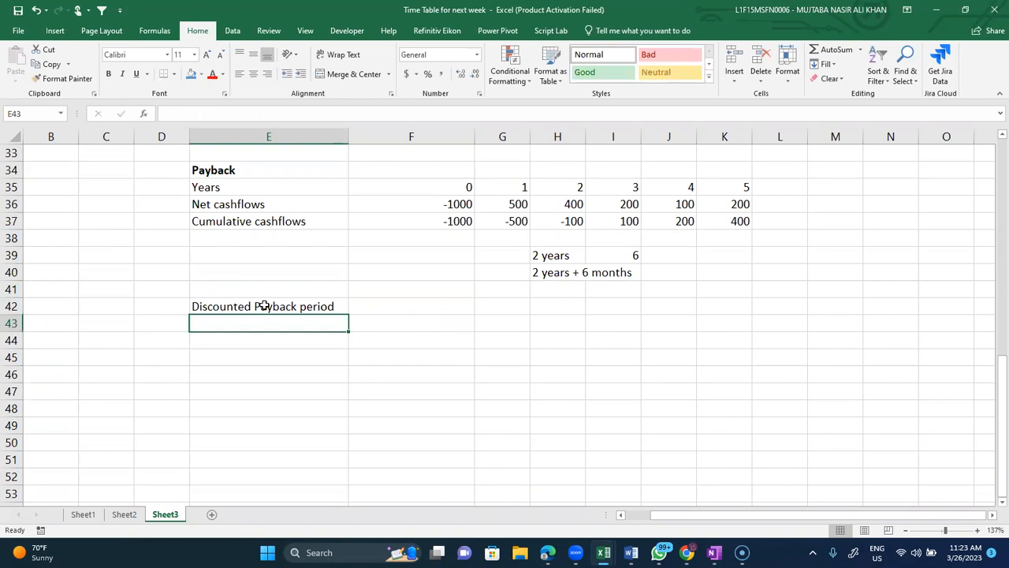
Step: Copy the Years and Net cashflows rows E35:K36 to the discounted payback section starting at E43
click(264, 306)
key(Up)
key(Up)
key(Up)
key(Up)
key(Up)
key(Up)
key(Up)
key(shift+Down)
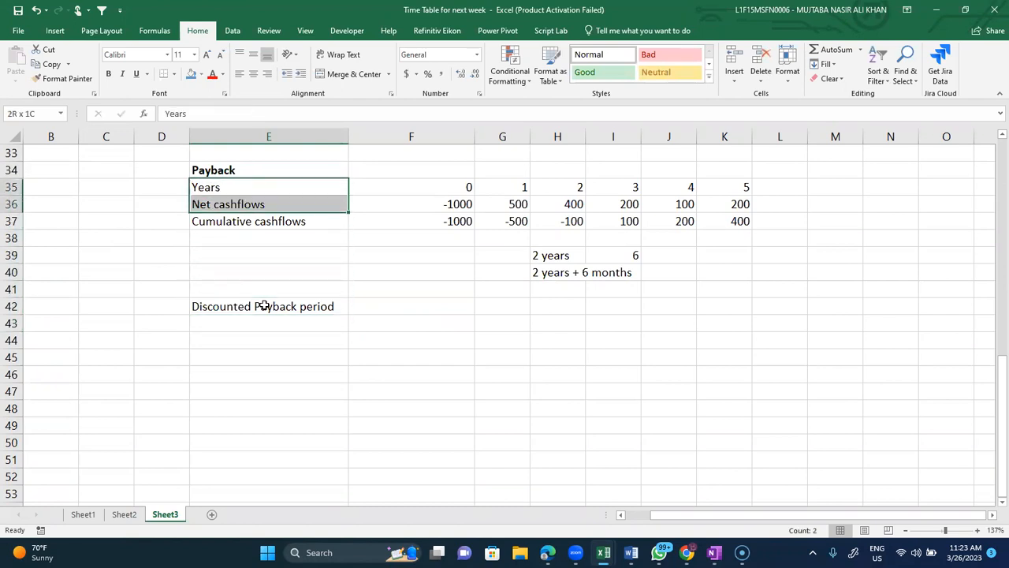
key(shift+Right)
key(shift+Right)
key(shift+Right)
key(shift+Right)
key(shift+Right)
key(shift+Right)
key(ctrl+c)
click(259, 334)
click(257, 324)
key(ctrl+v)
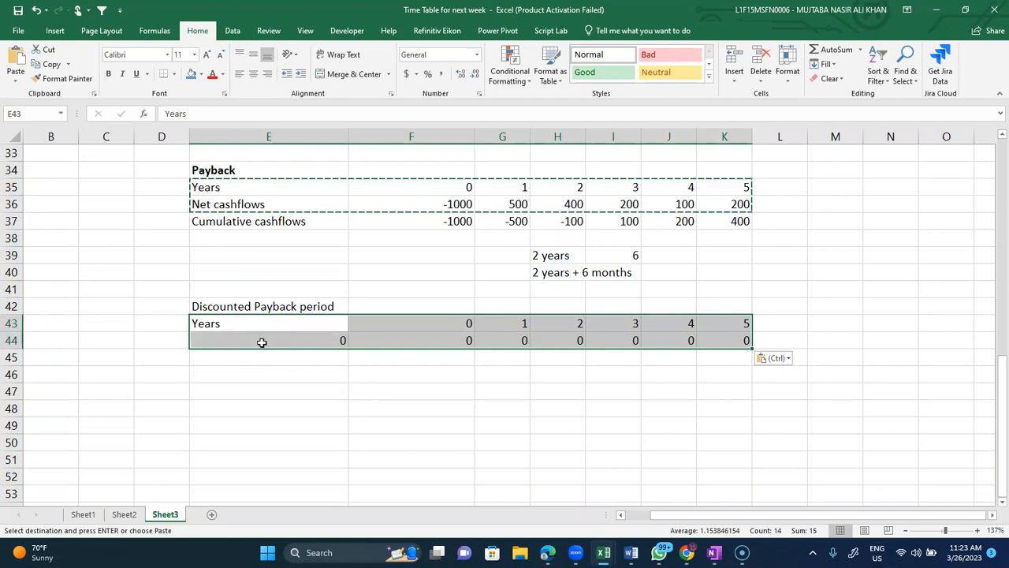
Step: Relink E44 to the Net cashflows label with the formula =E36
click(261, 342)
text(=)
key(Up)
key(Up)
key(Up)
key(Up)
key(Up)
key(Up)
key(Up)
key(Up)
key(Up)
key(Up)
key(Down)
key(Return)
Step: Copy the link formula from E44 across F44:K44 to bring in the net cashflows for years 0 to 5
key(ctrl+c)
key(Right)
key(shift+Right)
key(shift+Right)
key(shift+Right)
key(shift+Right)
key(shift+Right)
key(ctrl+v)
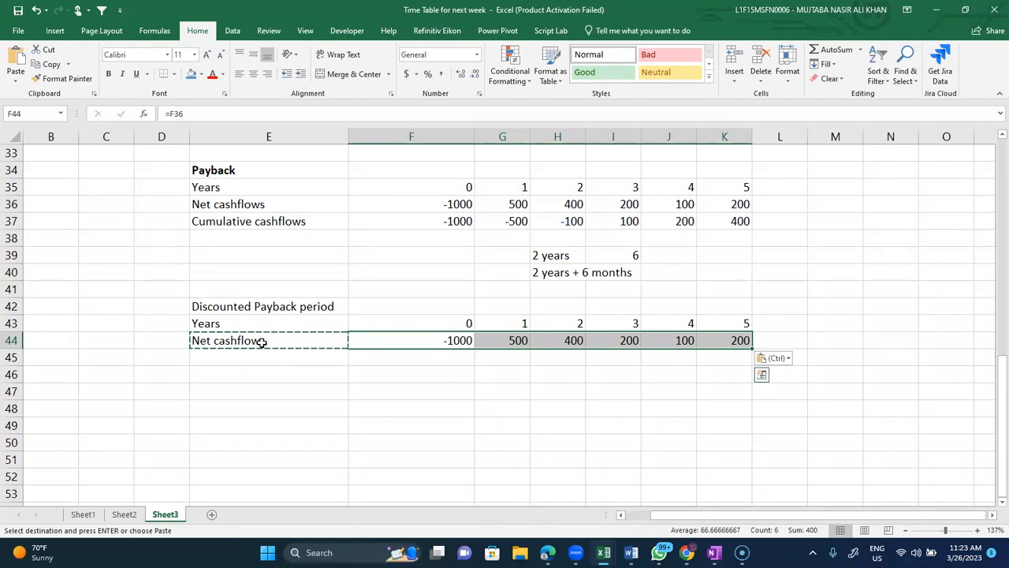
key(Escape)
Step: Link E44 to the Cumulative cashflows label with the formula =E37
click(262, 341)
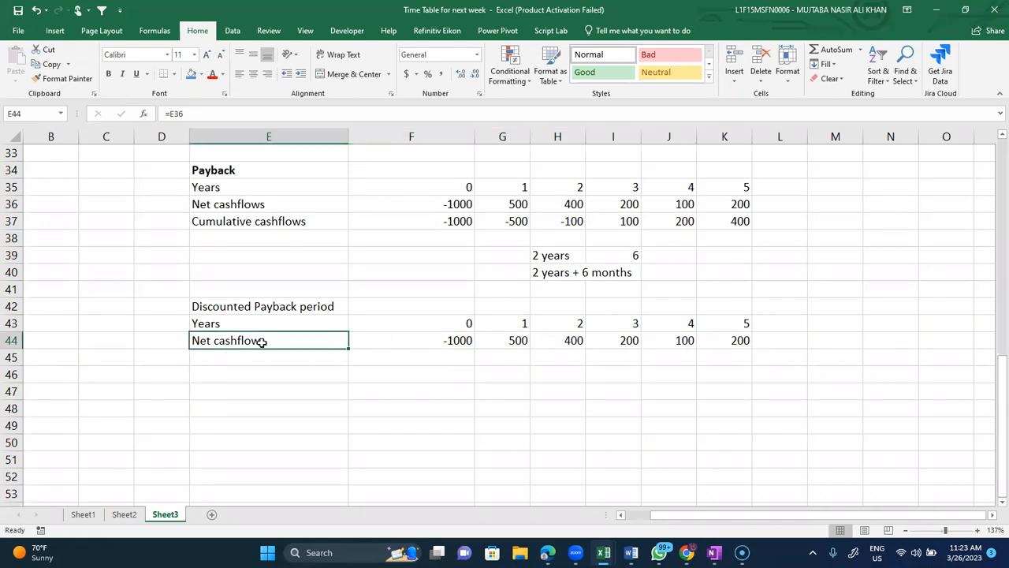
text(=)
key(Up)
key(Up)
key(Up)
key(Up)
key(Up)
key(Up)
key(Up)
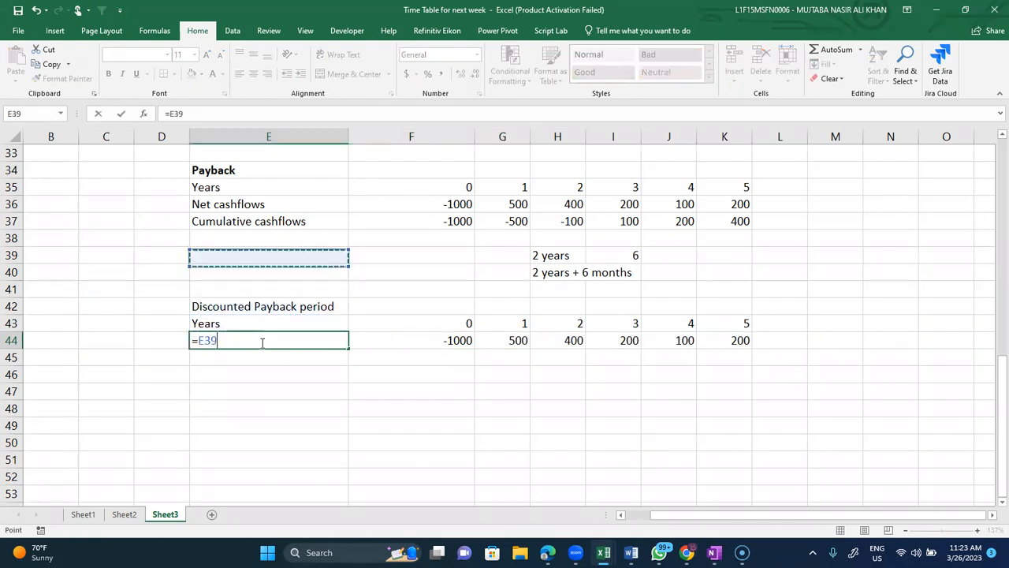
key(ctrl+Return)
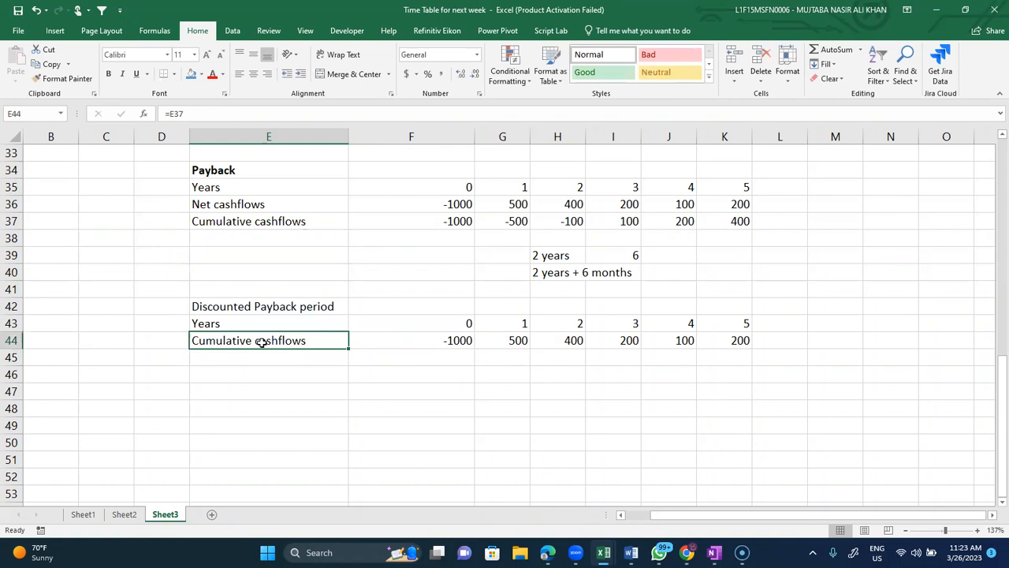
Step: Point the row label in E44 back to the Net cashflows label in E36
key(Down)
click(262, 342)
text(=)
key(Up)
key(Up)
key(Up)
key(Up)
key(Up)
key(Up)
key(Up)
key(Up)
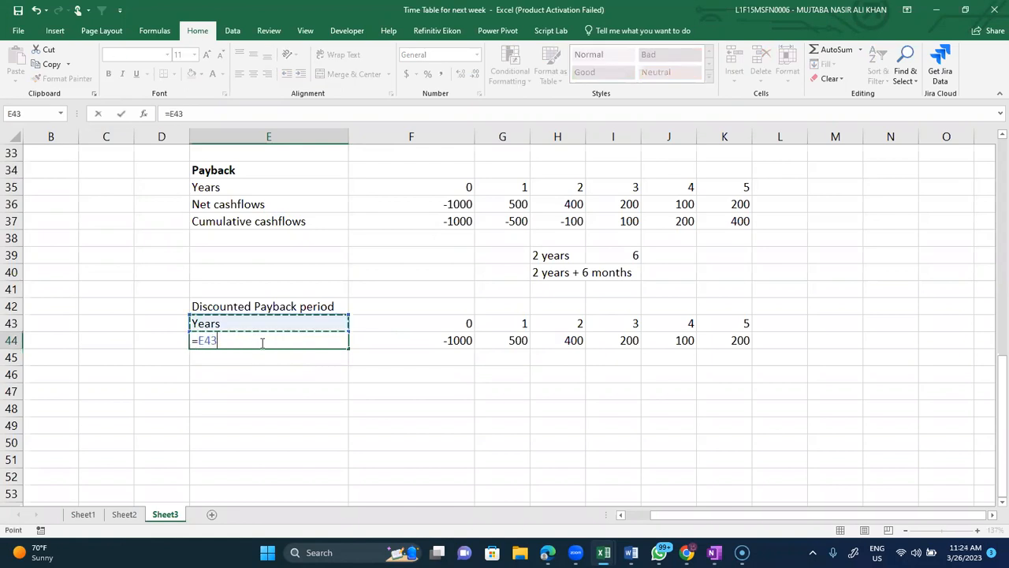
key(Return)
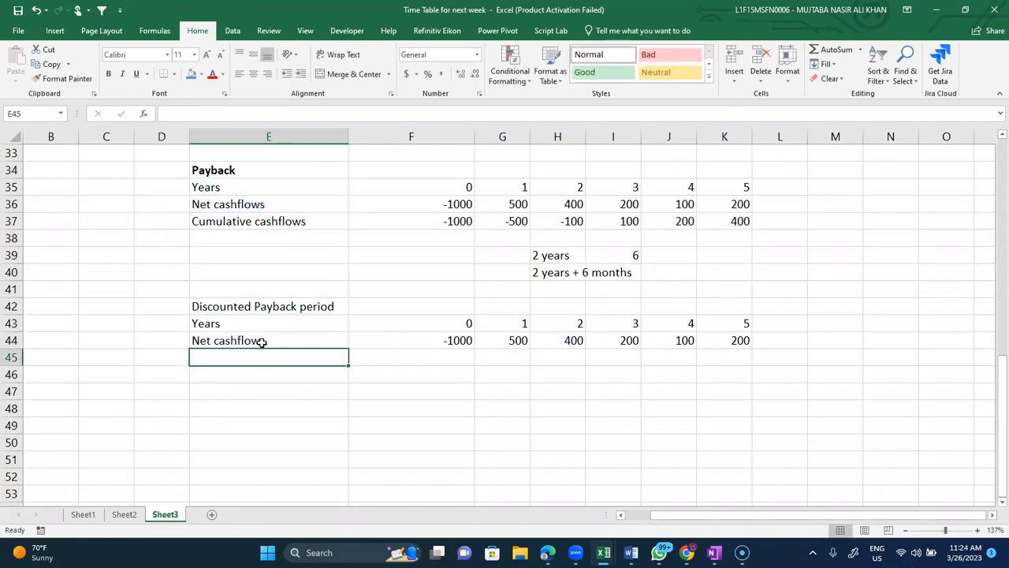
Step: Enter the 10% discount rate in E45, below the net cashflows label
text(10)
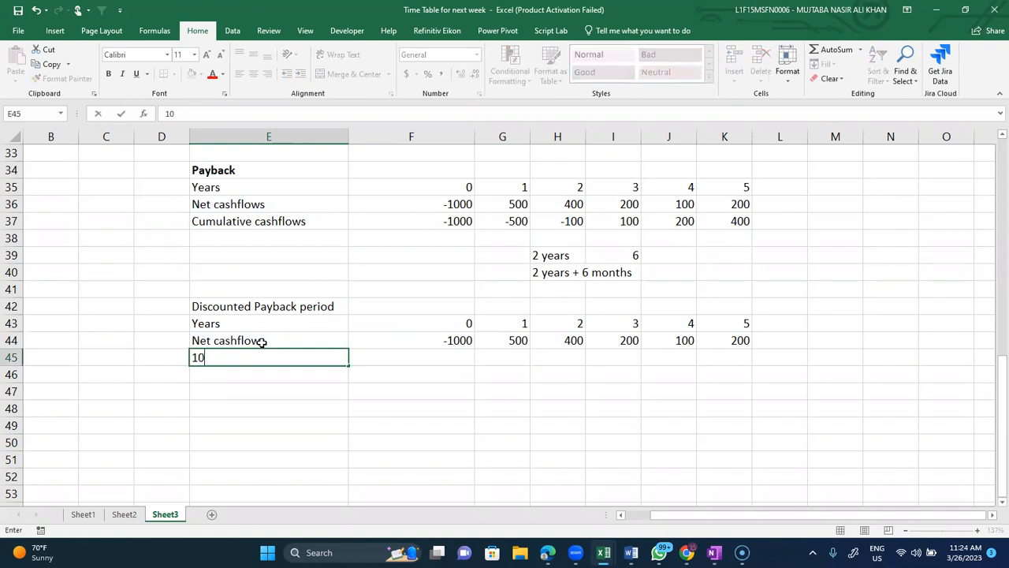
text(%)
key(Return)
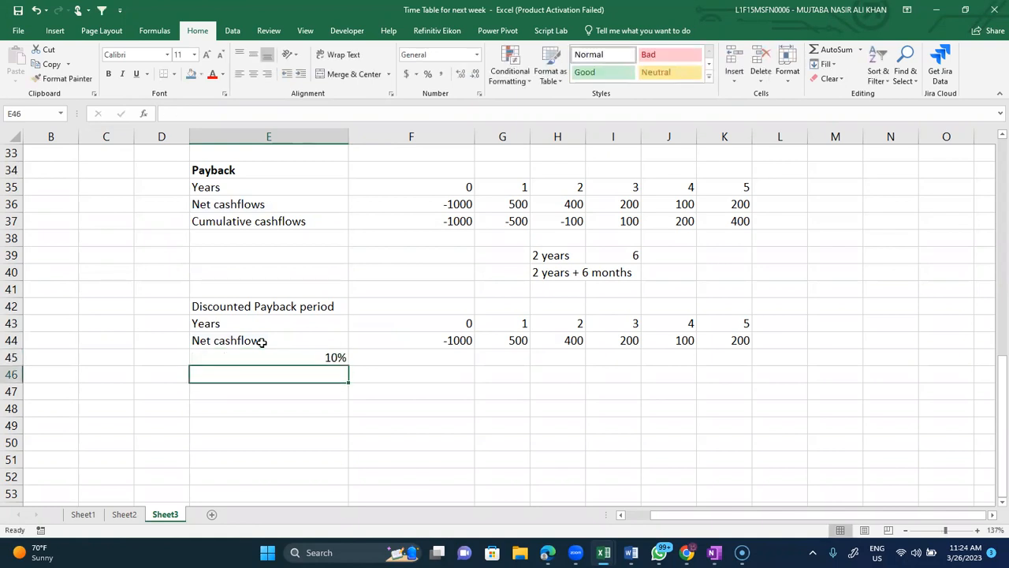
Step: Calculate the year 0 discount factor in F45 with the formula =1.1^-F43
key(Up)
key(Right)
text(=1.1*)
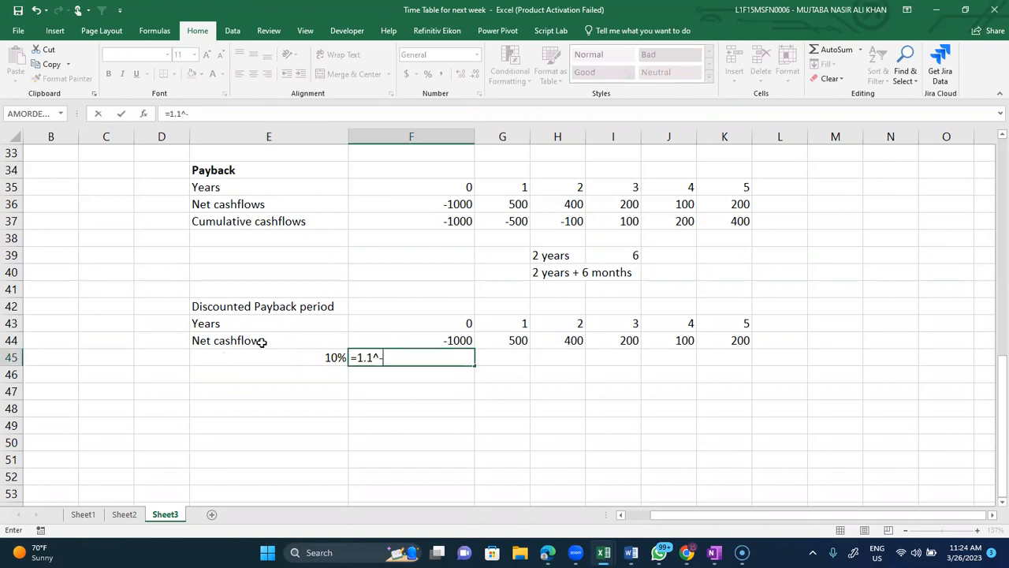
text(-)
key(Up)
key(Up)
key(Return)
Step: Copy the year 0 discount factor formula from F45 across G45:K45 for years 1 to 5
key(Up)
key(ctrl+c)
key(Right)
key(shift+Right)
key(shift+Right)
key(shift+Right)
key(shift+Right)
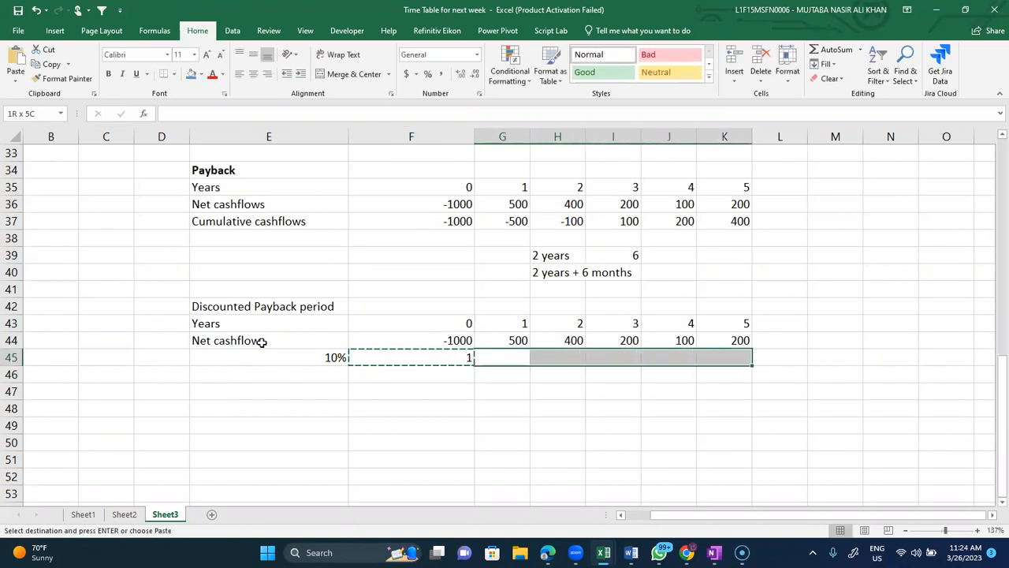
key(ctrl+v)
Step: Label E46 as PV and calculate the year 0 present value in F46 with the formula =F45*F44
key(Down)
key(Left)
key(Left)
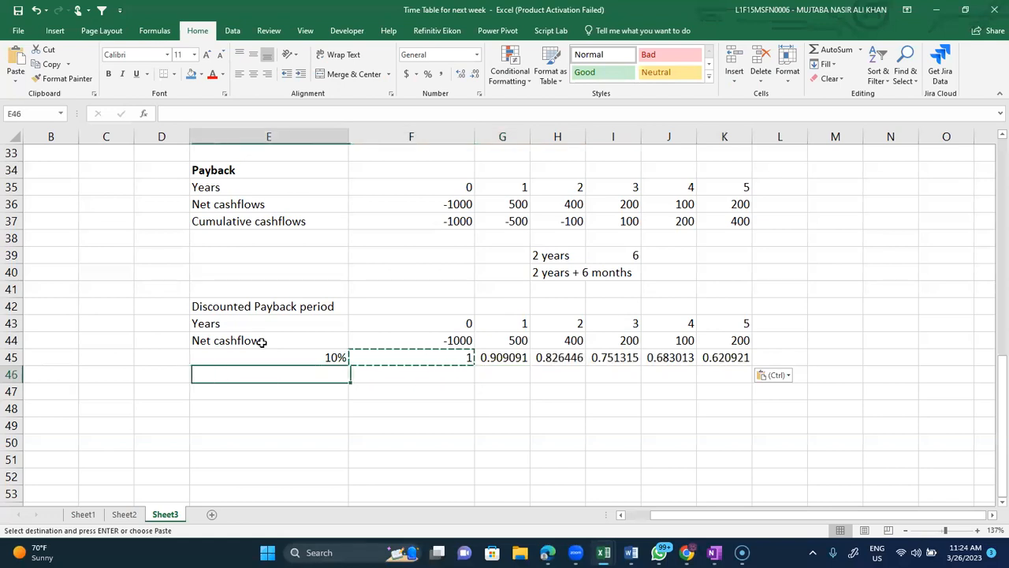
text(PV)
key(Right)
text(=)
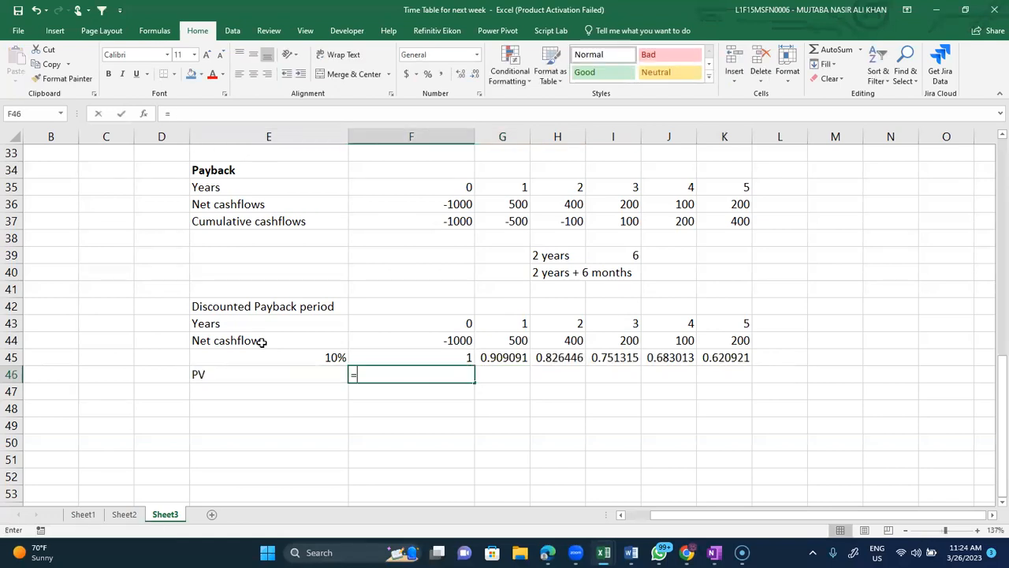
key(Up)
text(*)
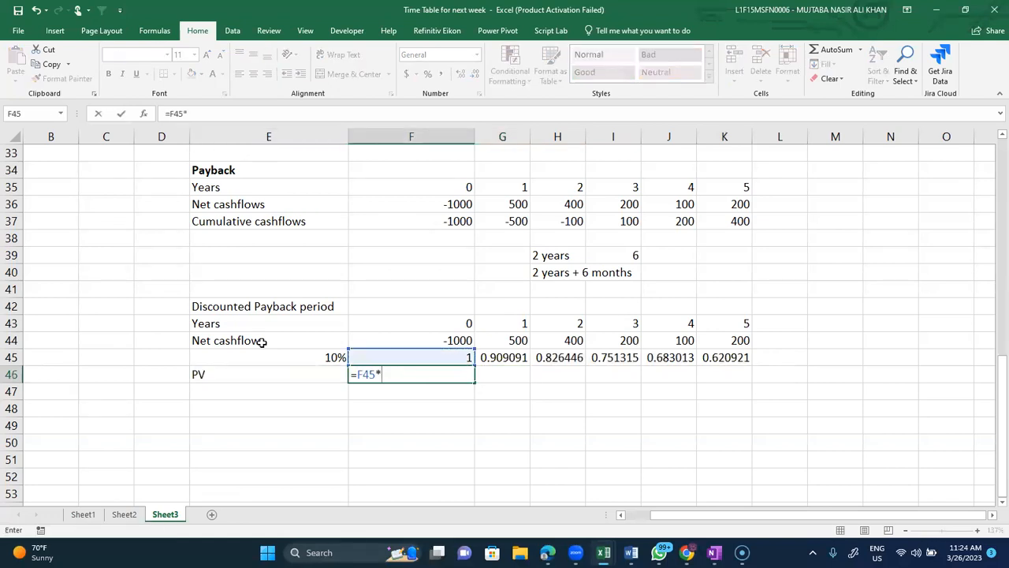
key(Up)
key(Up)
key(ctrl+Return)
Step: Copy the present value formula from F46 across G46:K46
key(ctrl+c)
key(Right)
key(shift+Right)
key(shift+Right)
key(shift+Right)
key(shift+Right)
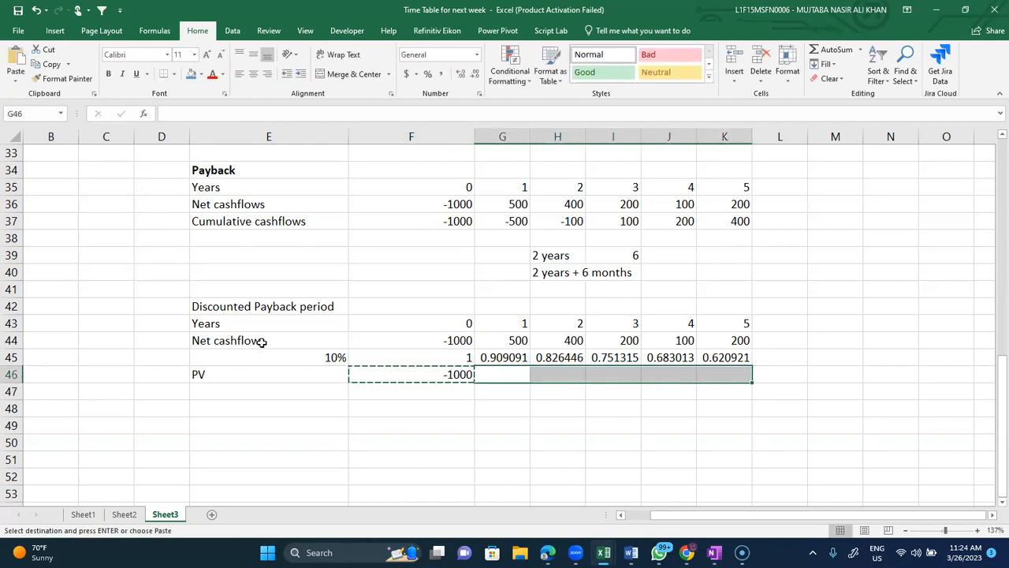
key(ctrl+v)
key(Escape)
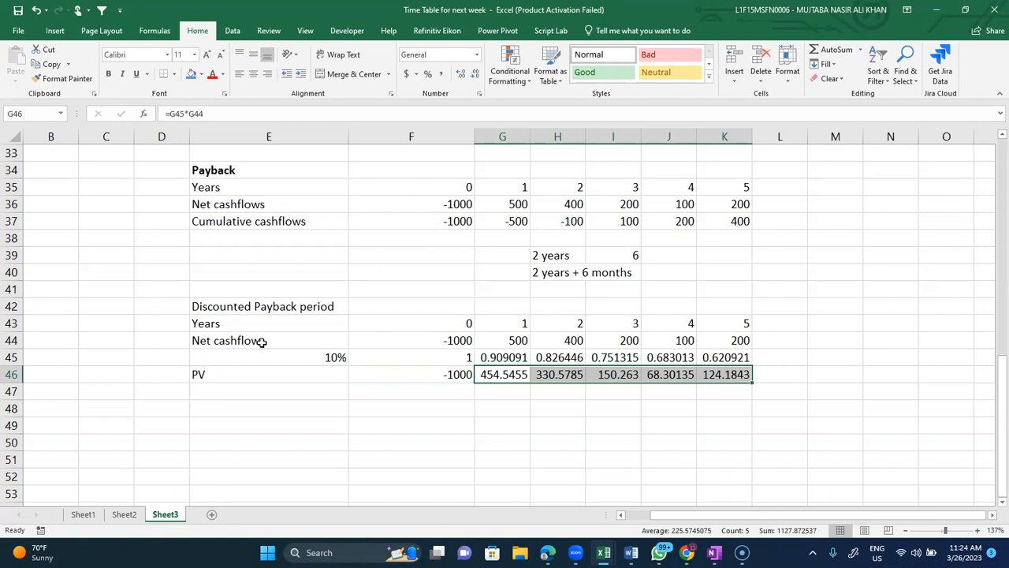
Step: Reduce the present values in F46:K46 to two decimal places
key(Left)
key(shift+Right)
key(shift+Right)
key(shift+Right)
key(shift+Right)
key(shift+Right)
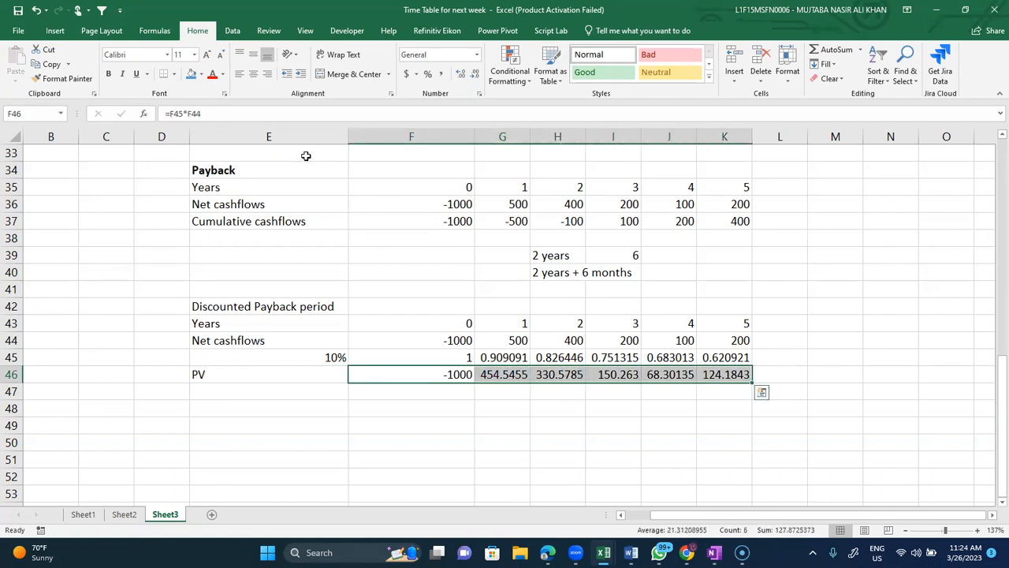
click(474, 74)
click(475, 74)
click(474, 74)
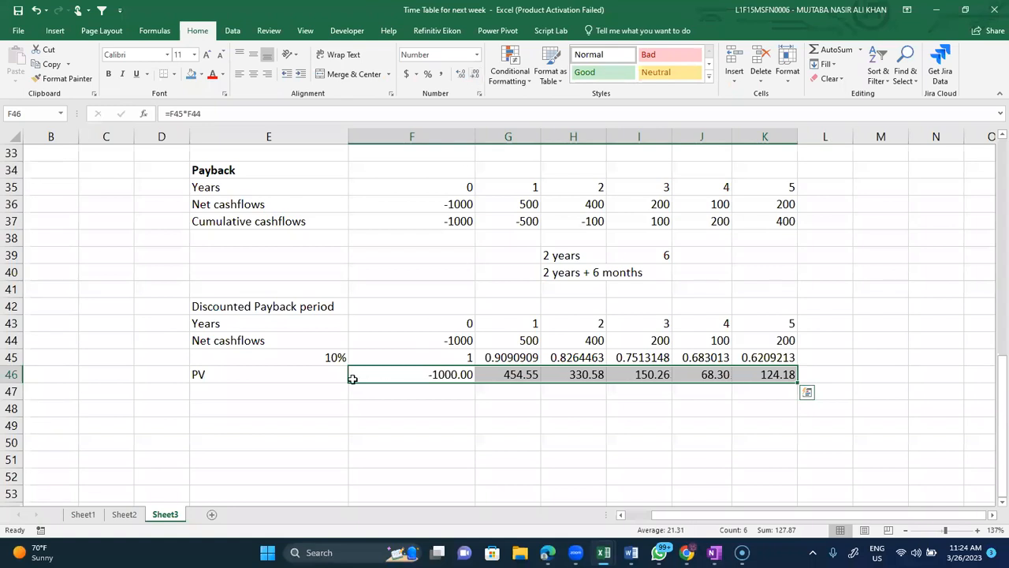
Step: Label E47 "Cumulative Present values" and start the row in F47 with the formula =F46
click(313, 390)
text(Cumulative Present value)
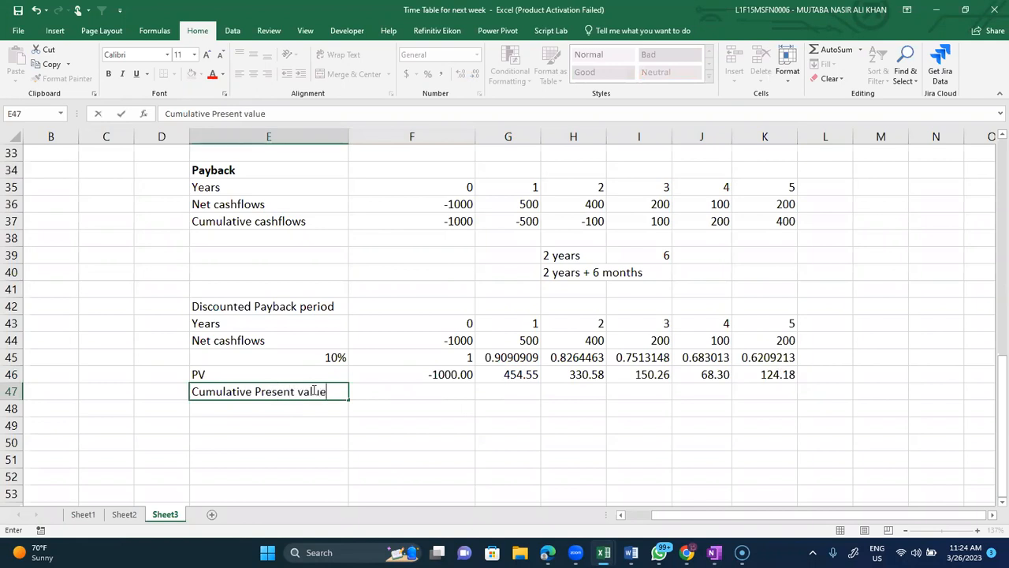
text(s)
key(Tab)
text(=)
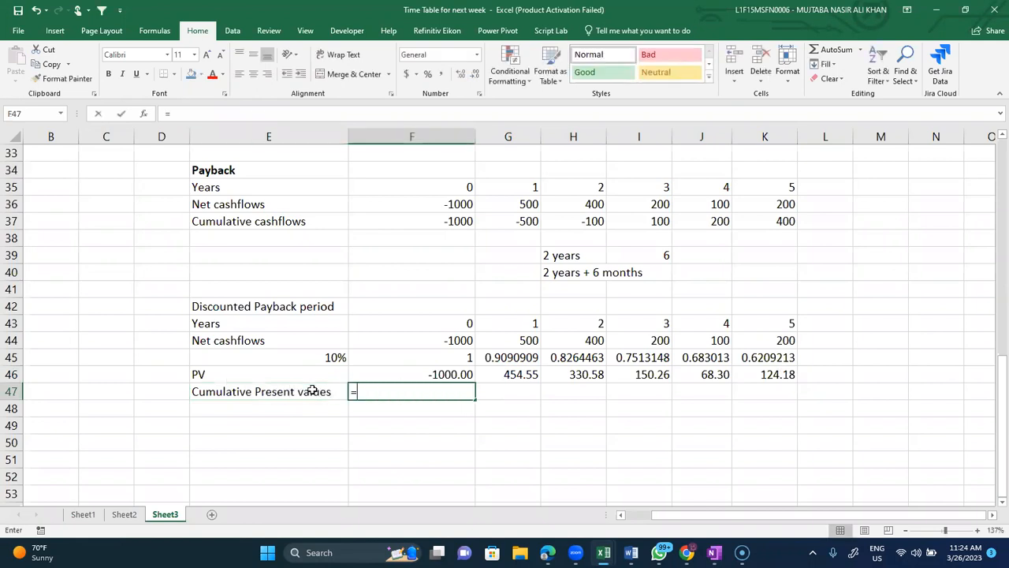
key(Up)
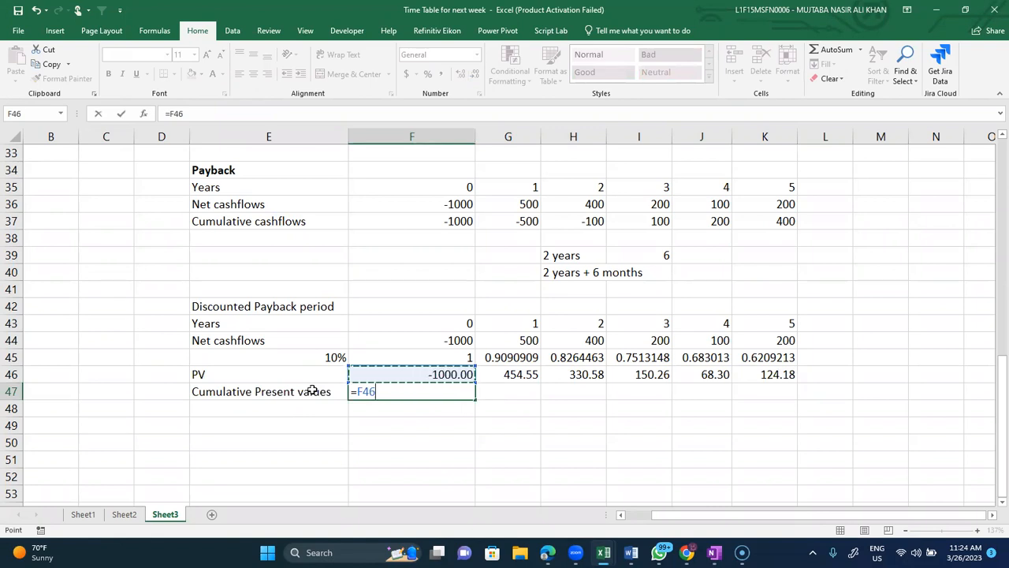
key(Return)
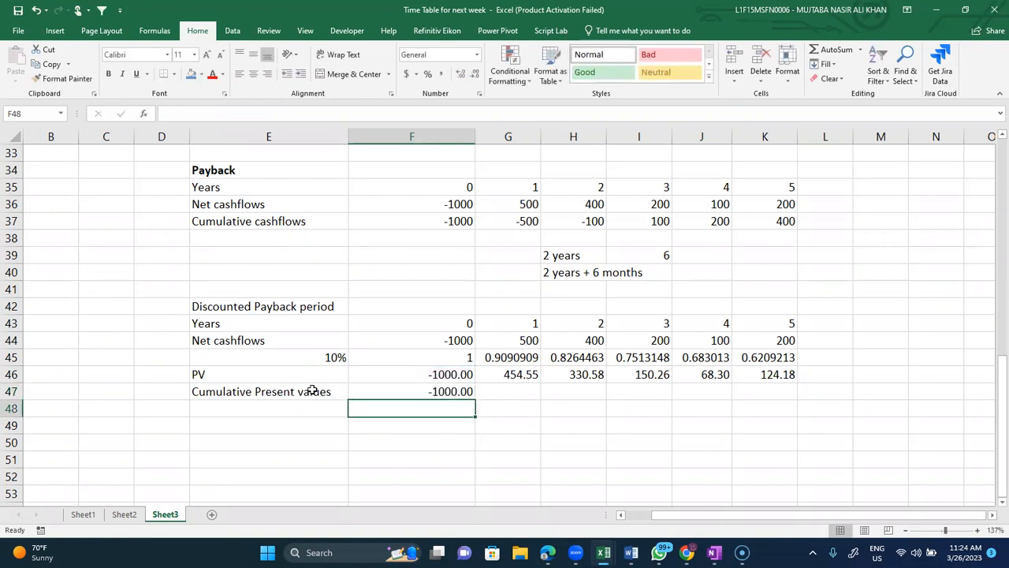
Step: Calculate the year 1 cumulative present value in G47 with the formula =F47+G46
key(Up)
key(Right)
text(=)
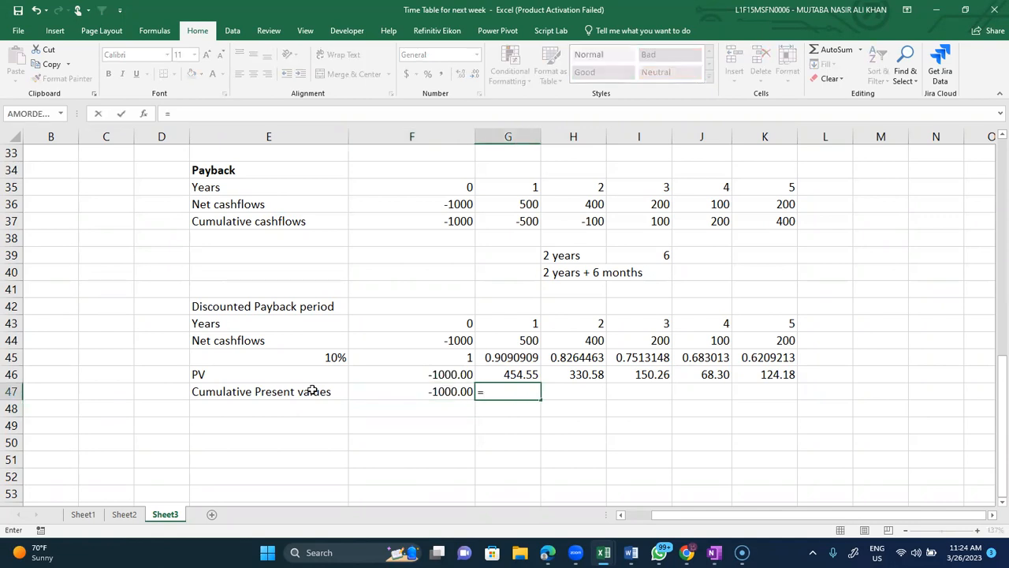
key(Left)
text(+)
key(Up)
key(Return)
Step: Copy the cumulative present value formula from G47 across H47:K47
key(Up)
key(ctrl+c)
key(Right)
key(shift+Right)
key(shift+Right)
key(shift+Right)
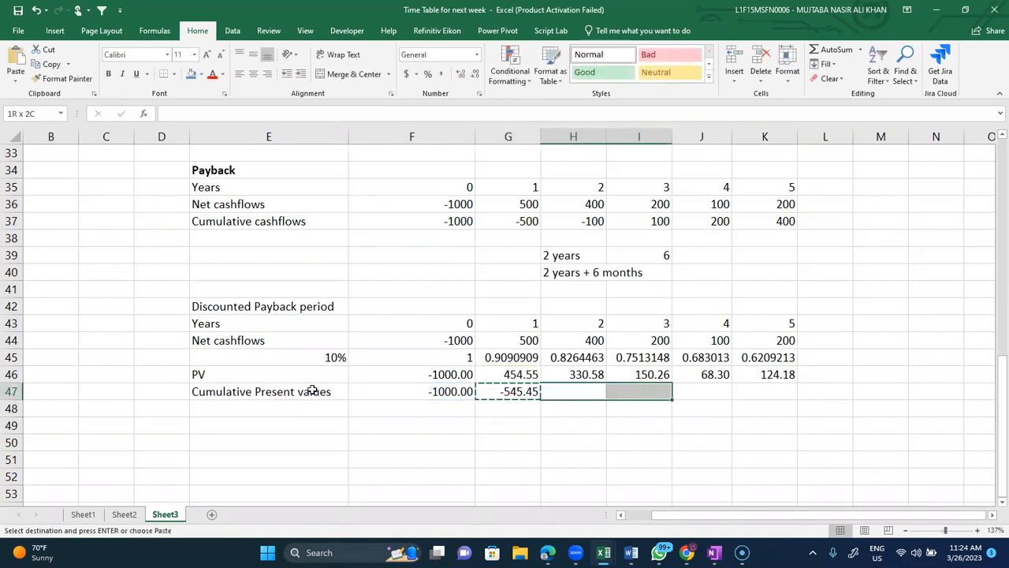
key(ctrl+v)
key(Escape)
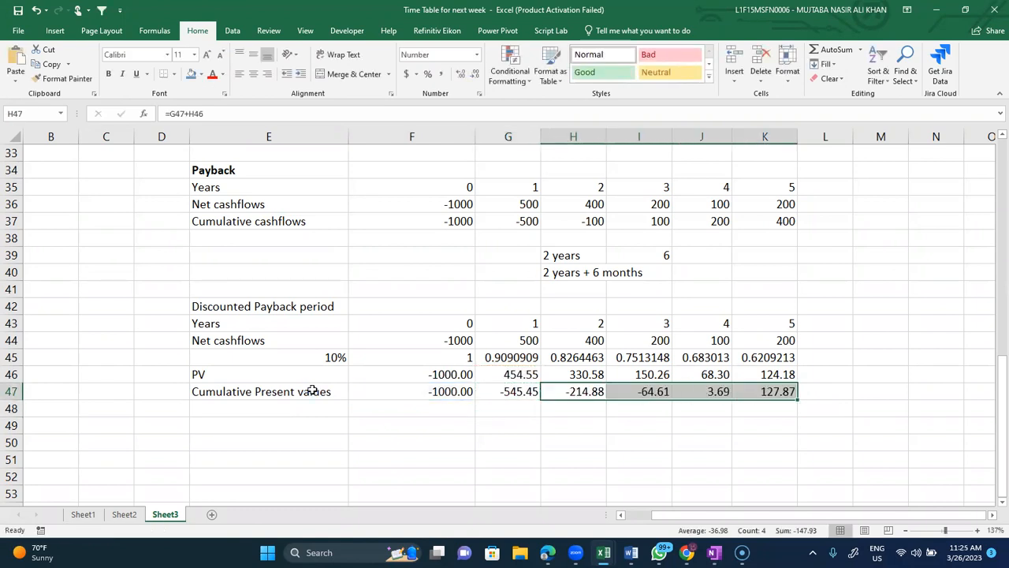
Step: Enter "3 years" in H49, below the cumulative present values
key(Down)
key(Down)
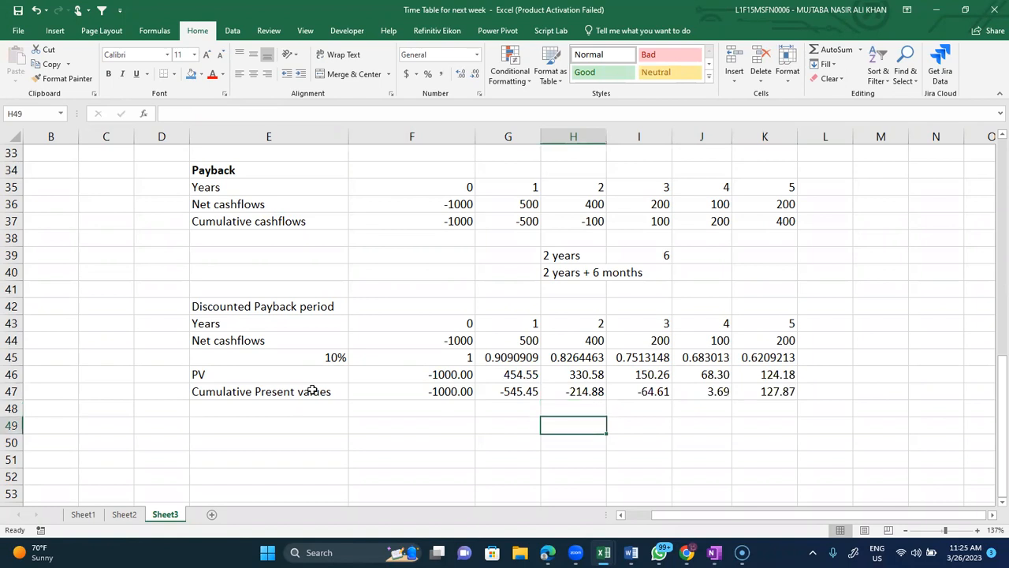
key(Right)
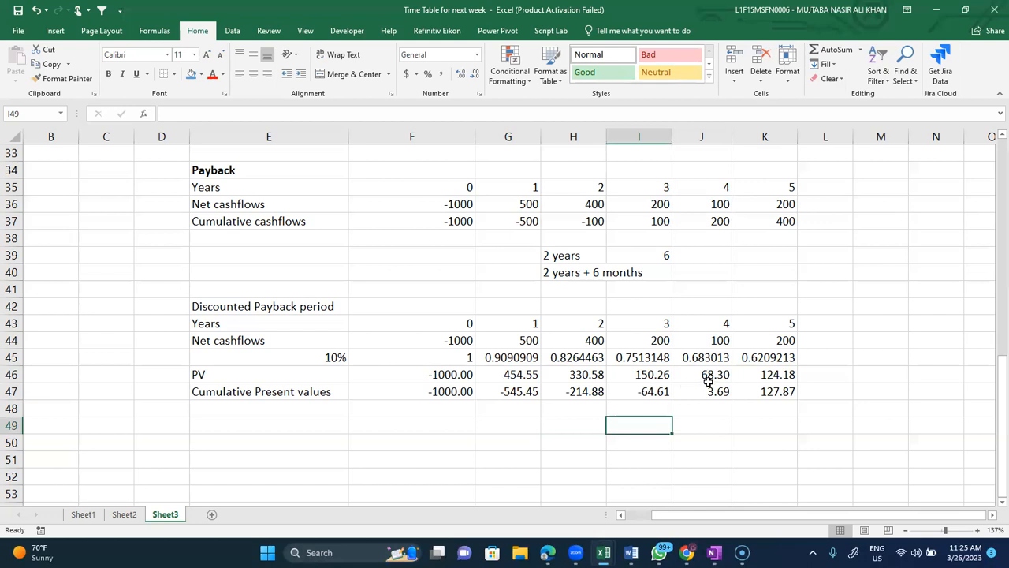
click(587, 428)
text(3 years)
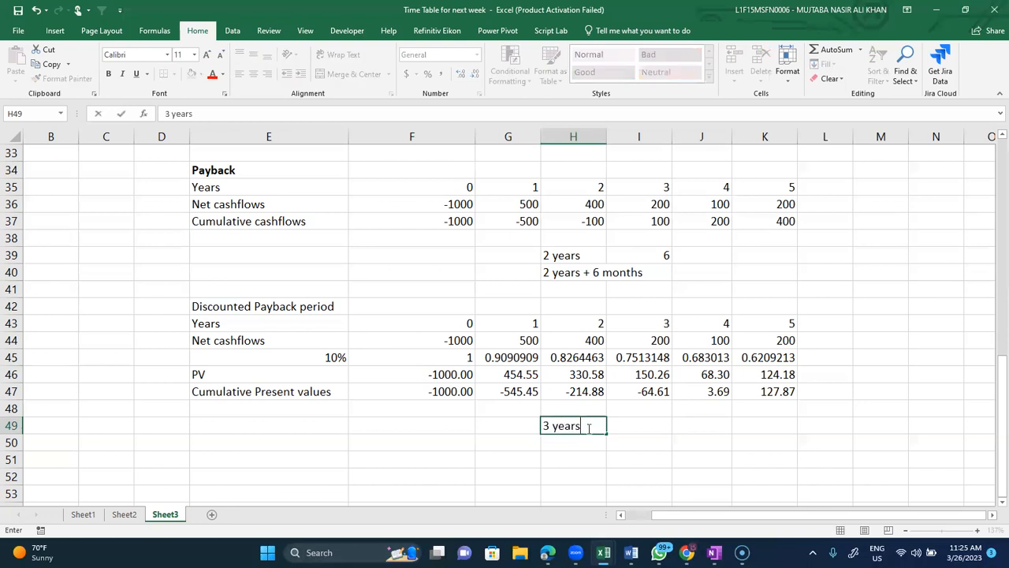
Step: Calculate the additional payback months in I49 with the formula =64.61/J46*12
key(Tab)
text(=)
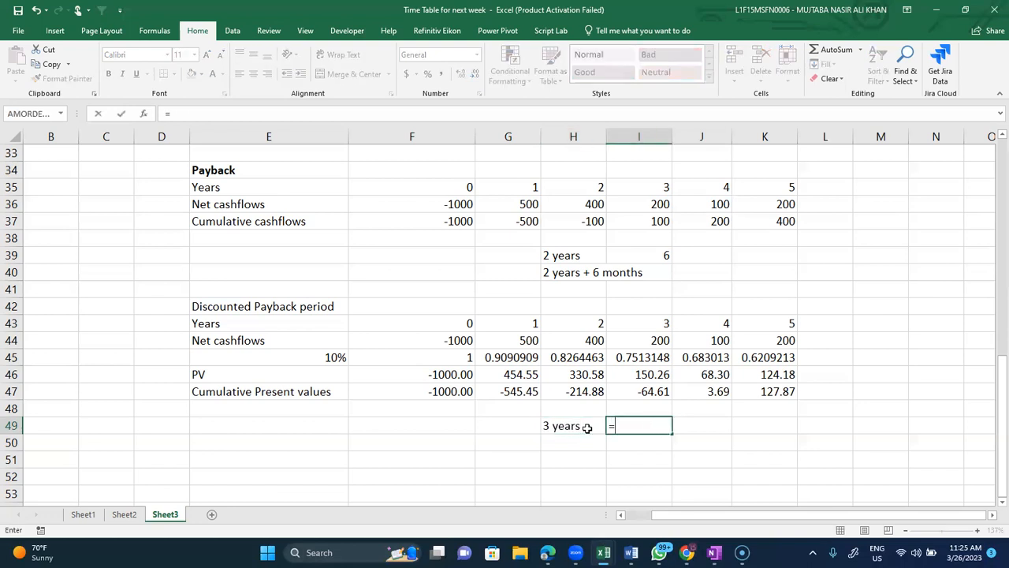
text(6)
key(Up)
key(Up)
key(Up)
key(Right)
text(*)
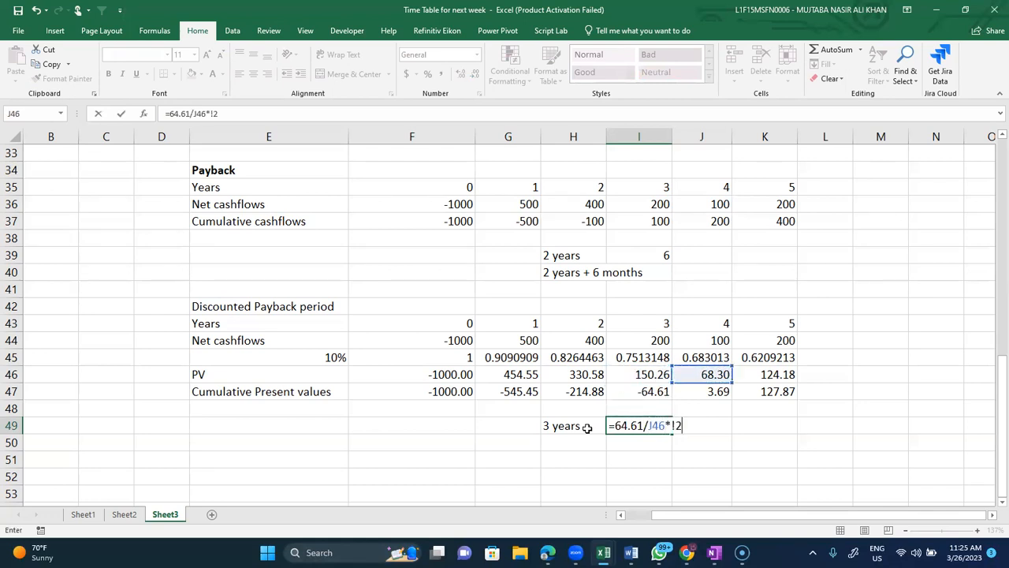
key(Return)
key(Return)
key(Return)
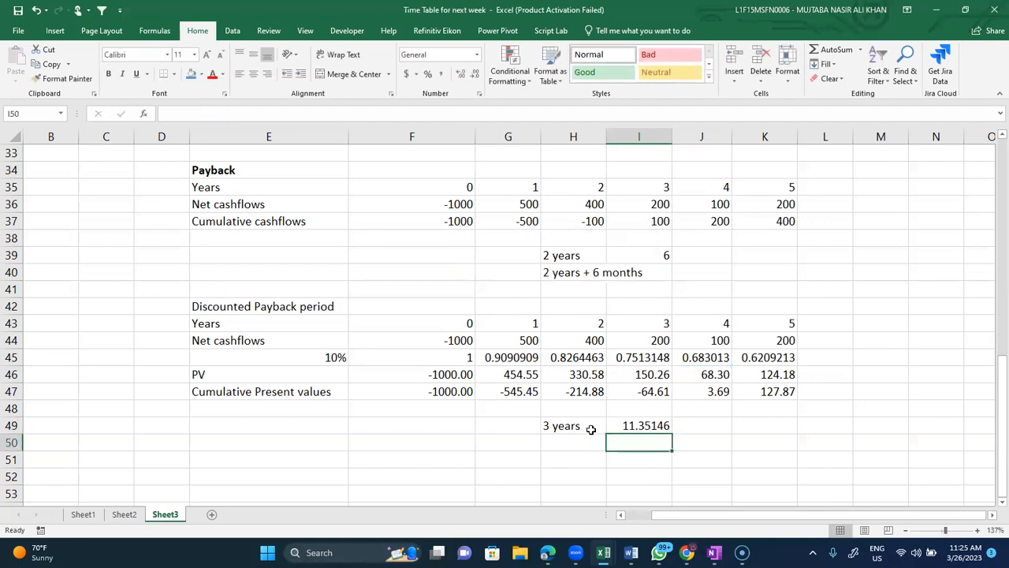
Step: Write the discounted payback result "3 years and 11 months" in I50
text(3 years an)
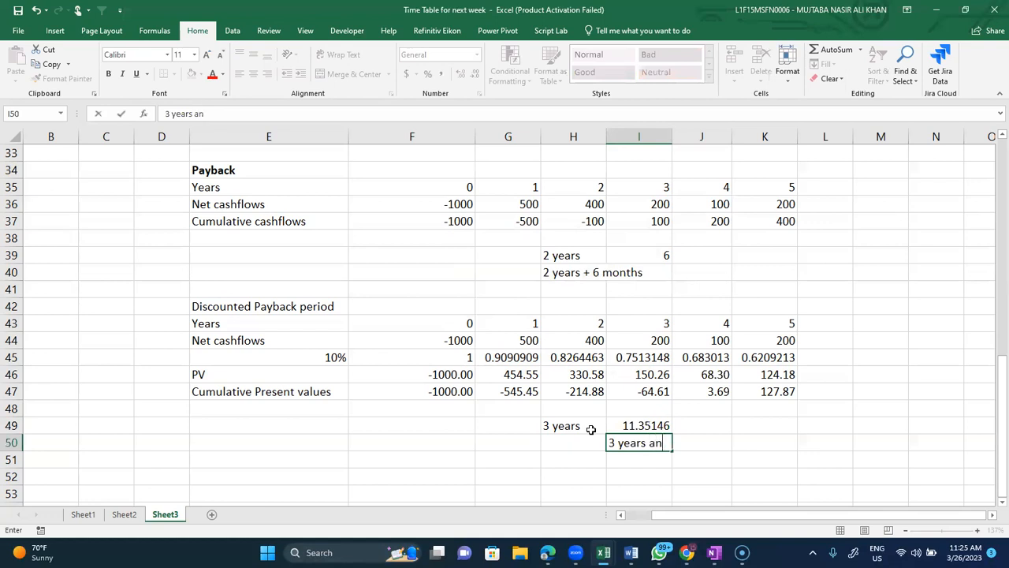
text(d 11 months)
key(ctrl+Return)
key(Return)
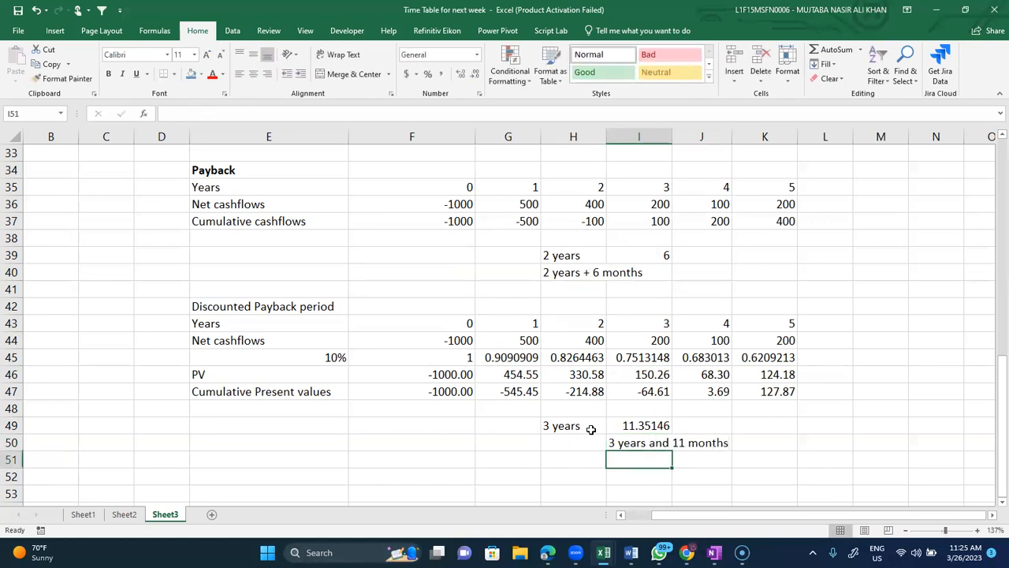
Step: Make the Discounted Payback period heading in E42 bold and add a bold "Duration" heading in E52
click(266, 305)
key(ctrl+b)
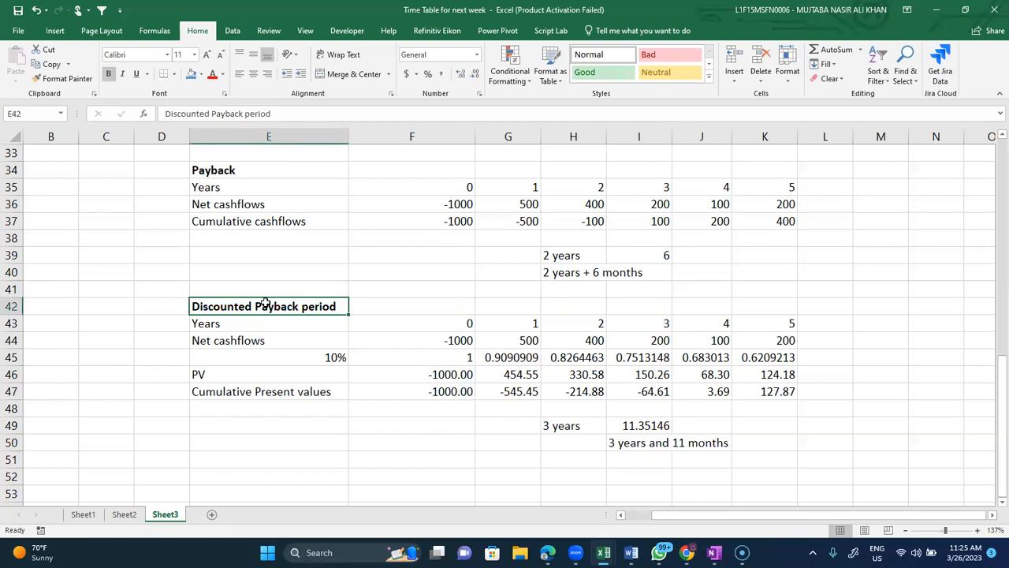
scroll(266, 305, down, 2)
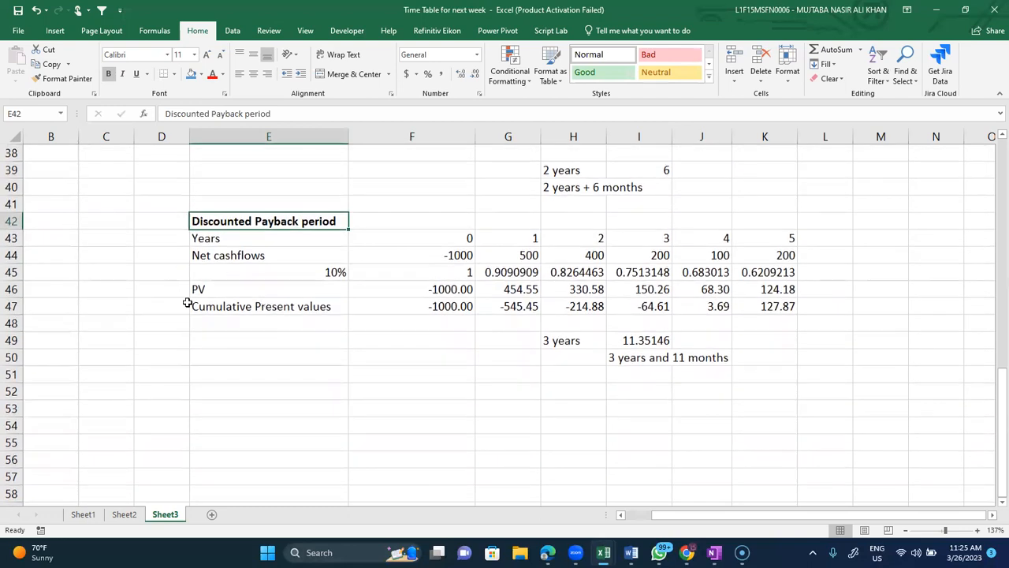
click(250, 388)
text(Duration)
key(Return)
click(250, 388)
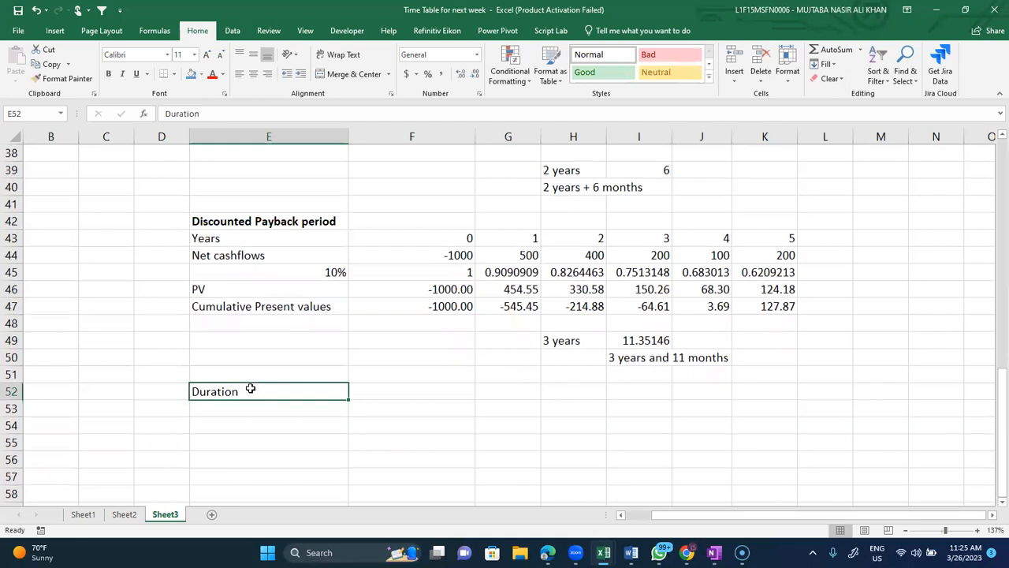
key(ctrl+b)
key(Return)
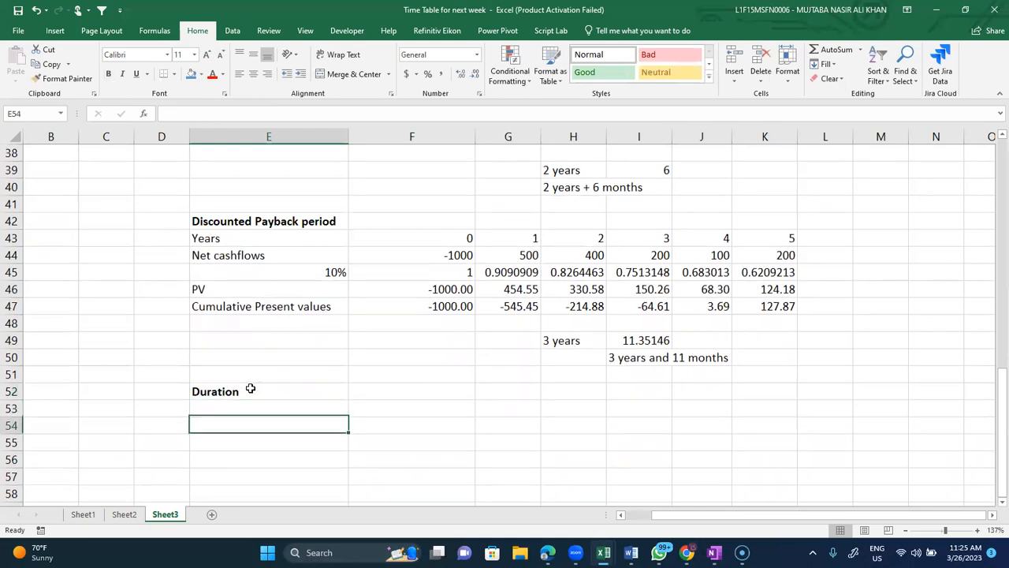
Step: Link E53, below the Duration heading, to the Years label with the formula =E43
text(=)
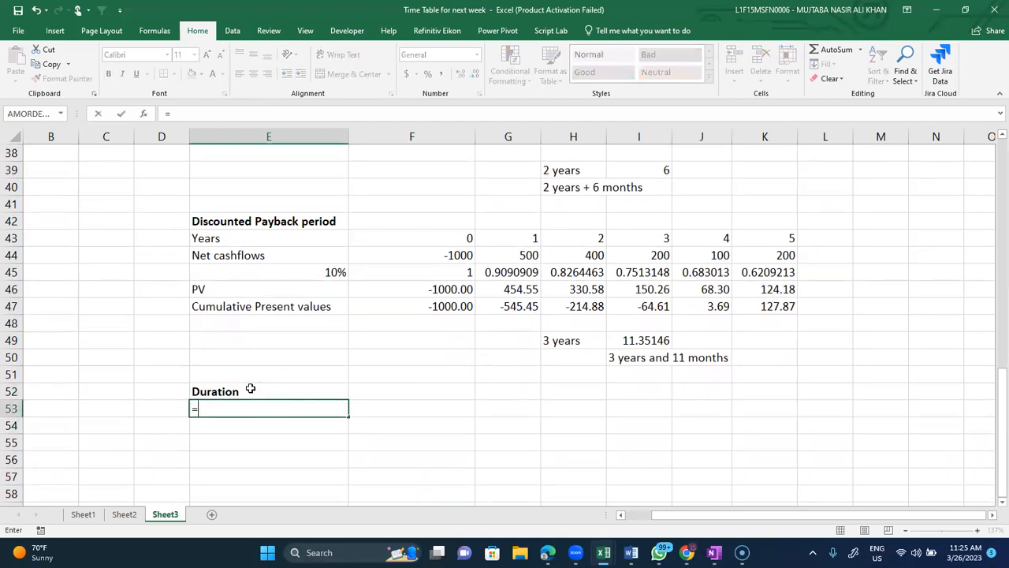
text(=)
click(250, 389)
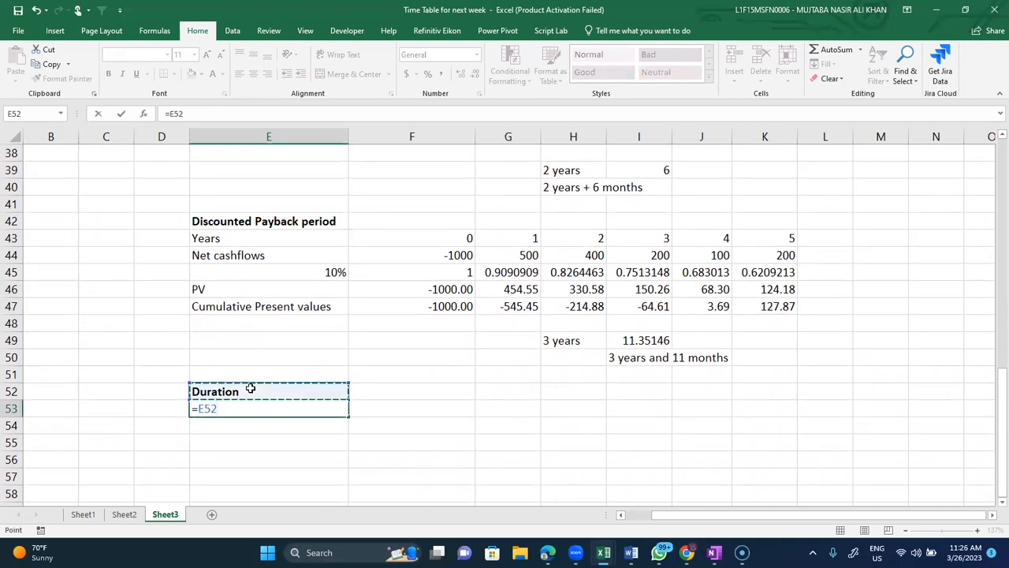
key(Up)
key(Up)
key(Up)
key(Up)
key(Up)
key(Up)
key(Up)
key(Up)
key(Up)
key(Return)
Step: Link E54 to the PV row label with the formula =E46
text(=)
key(Up)
key(Up)
key(Up)
key(Up)
key(Up)
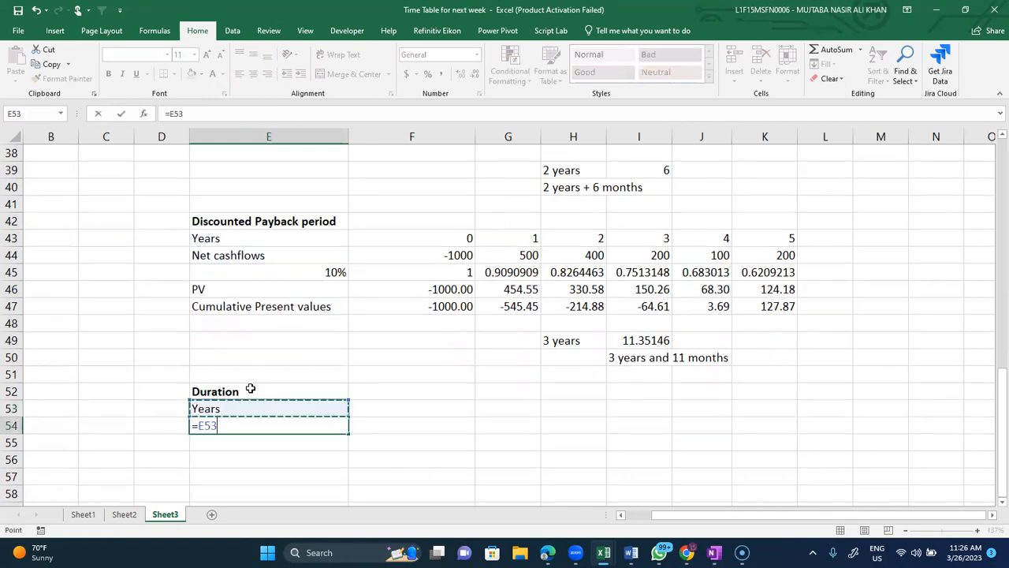
key(Up)
key(Up)
key(Up)
key(Return)
Step: Copy the linked Years and PV cells E53:E54 across F53:K54 to fill years 0 to 5
key(Up)
key(Up)
key(shift+Down)
key(ctrl+c)
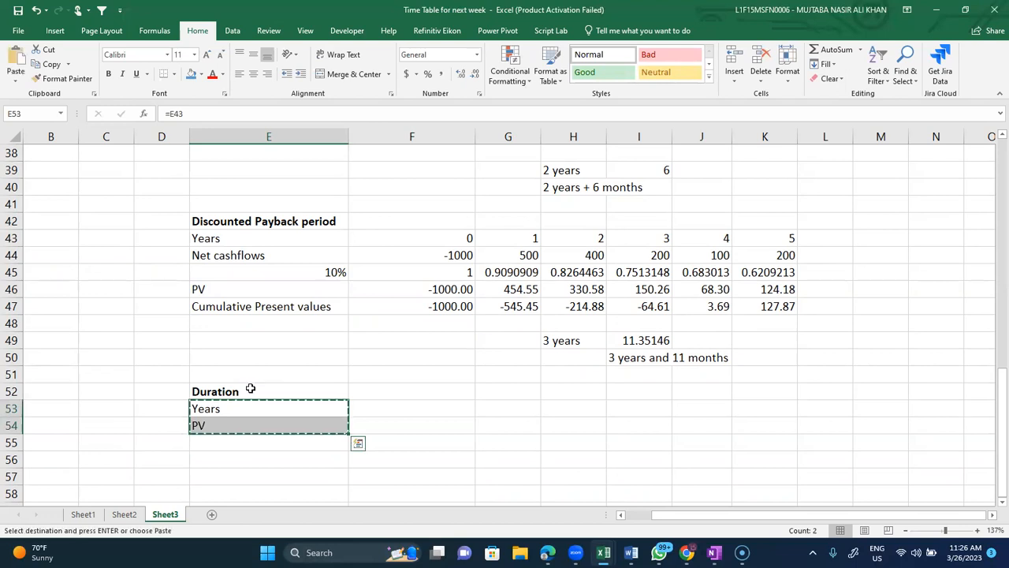
key(Right)
key(shift+Down)
key(shift+Right)
key(shift+Right)
key(shift+Right)
key(shift+Right)
key(shift+Right)
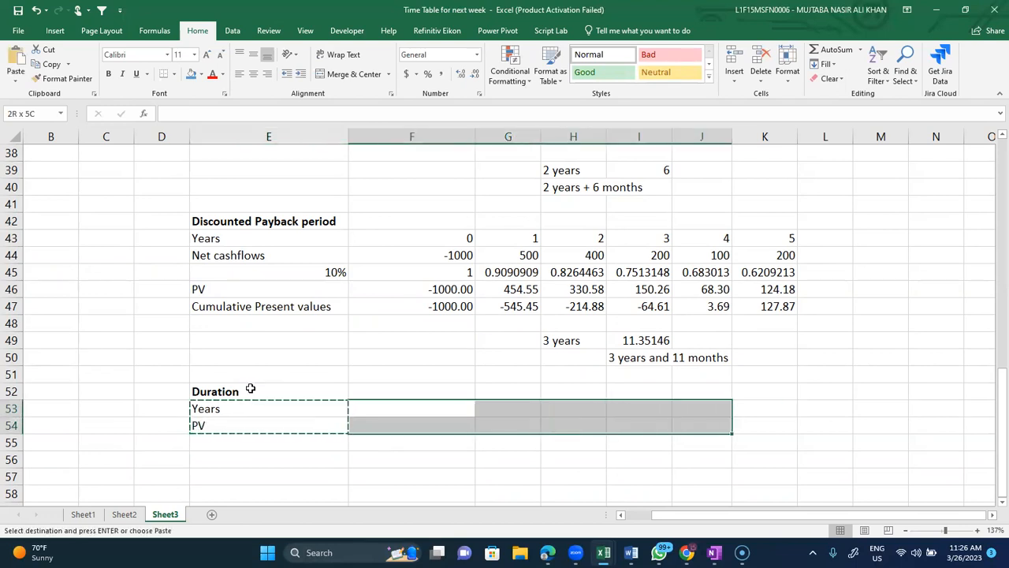
key(ctrl+v)
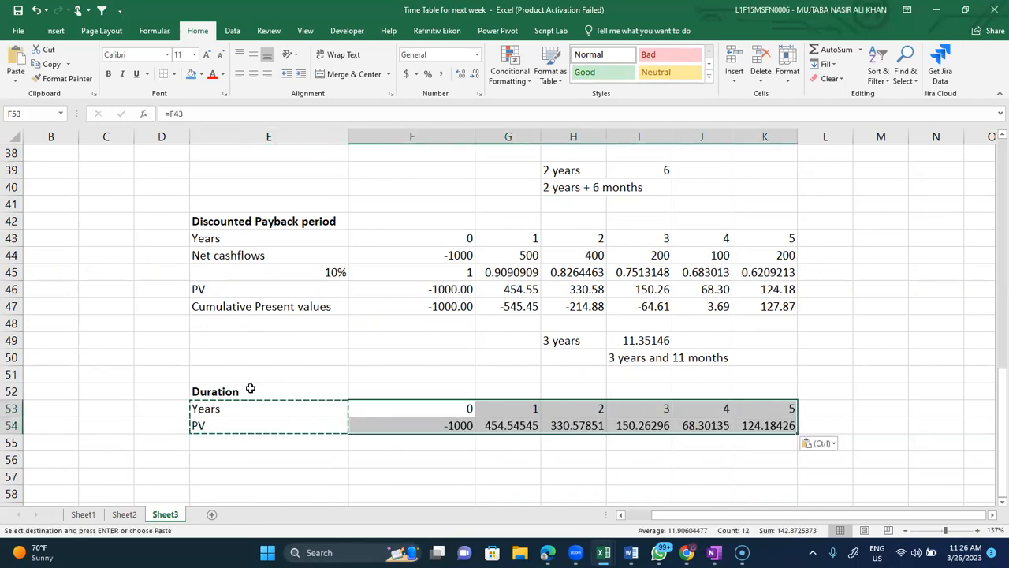
key(Escape)
scroll(250, 388, down, 2)
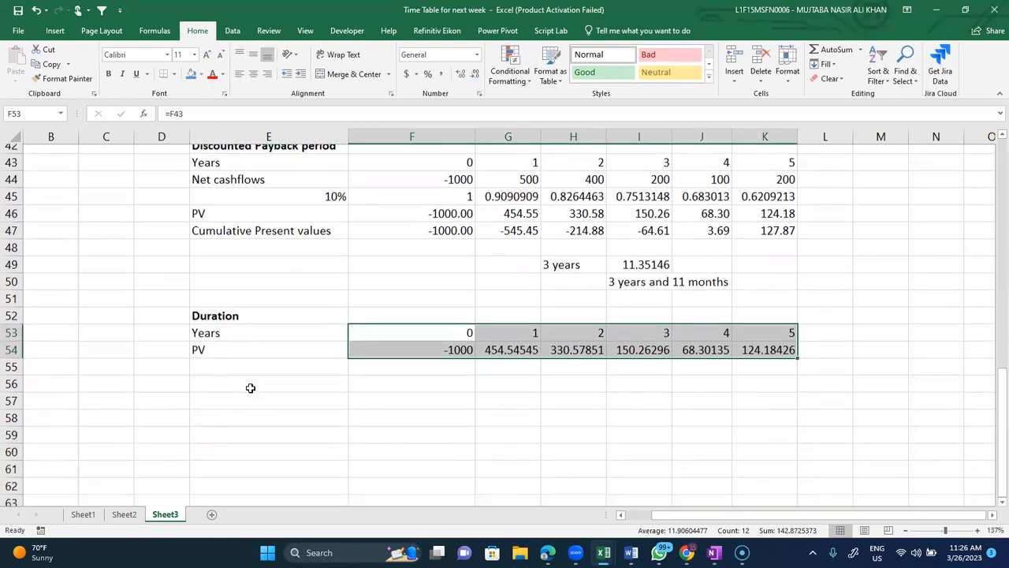
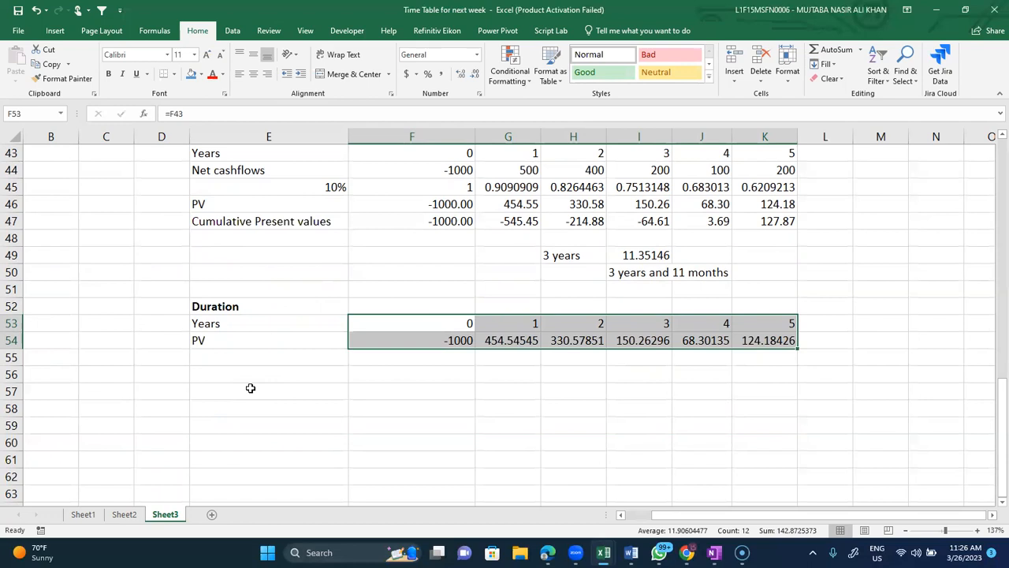
Step: Total the year 1 to 5 present values in L54 with the formula =SUM(G54:K54)
click(836, 340)
text(=s)
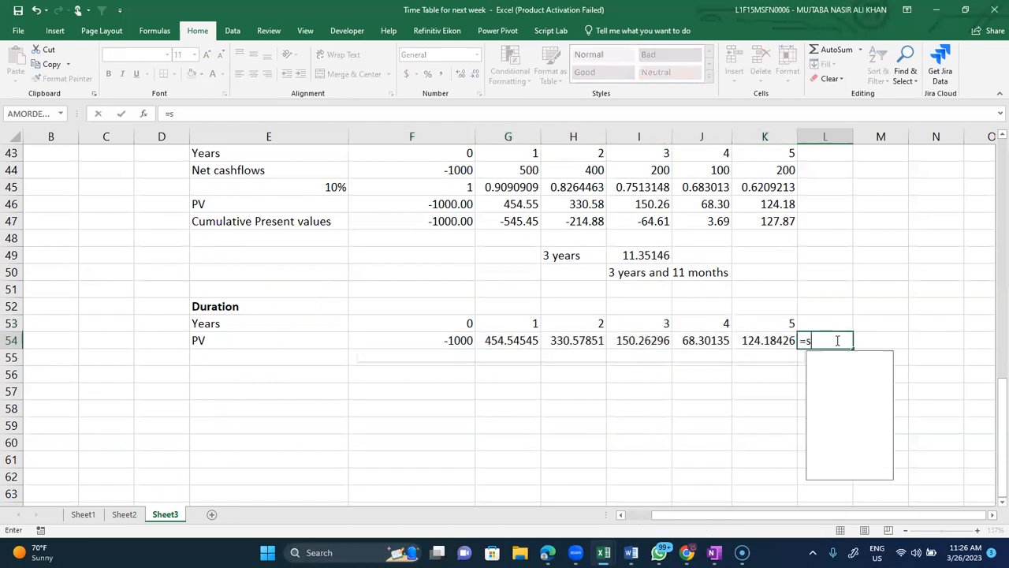
text(um()
key(Left)
key(Left)
key(Left)
key(Left)
key(Left)
key(shift+Right)
key(shift+Right)
key(shift+Right)
key(shift+Right)
key(ctrl+Return)
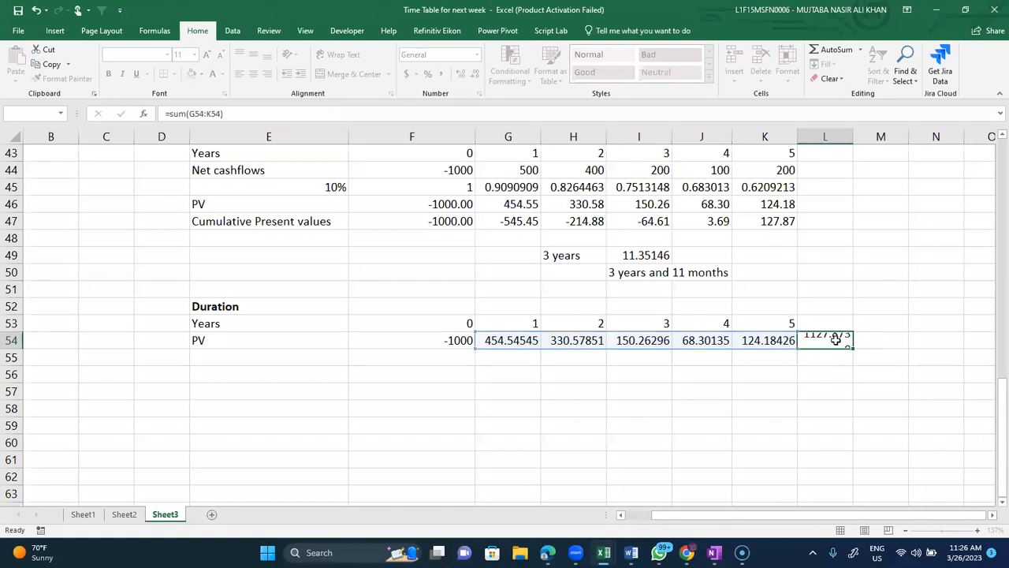
Step: Format the present values and their total in G54:L54 to show two decimal places
drag(490, 340, 489, 340)
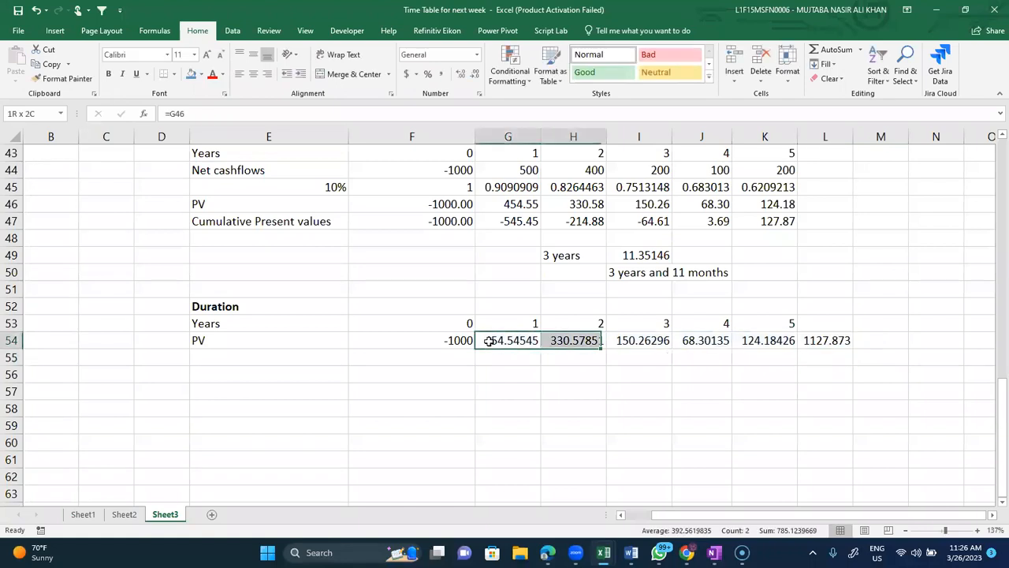
key(shift+Right)
key(shift+Right)
key(shift+Right)
key(shift+Right)
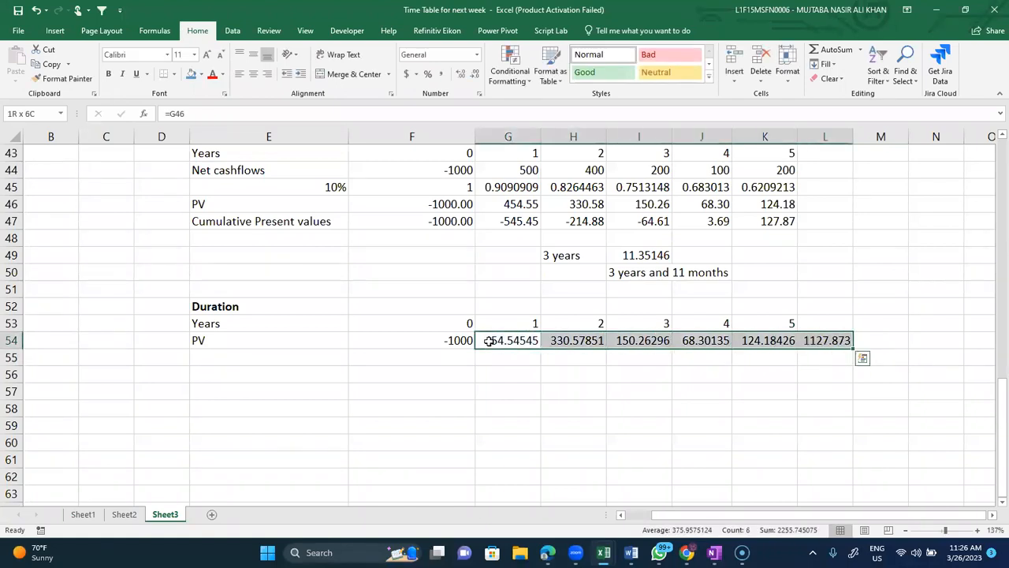
click(475, 74)
click(476, 75)
click(475, 75)
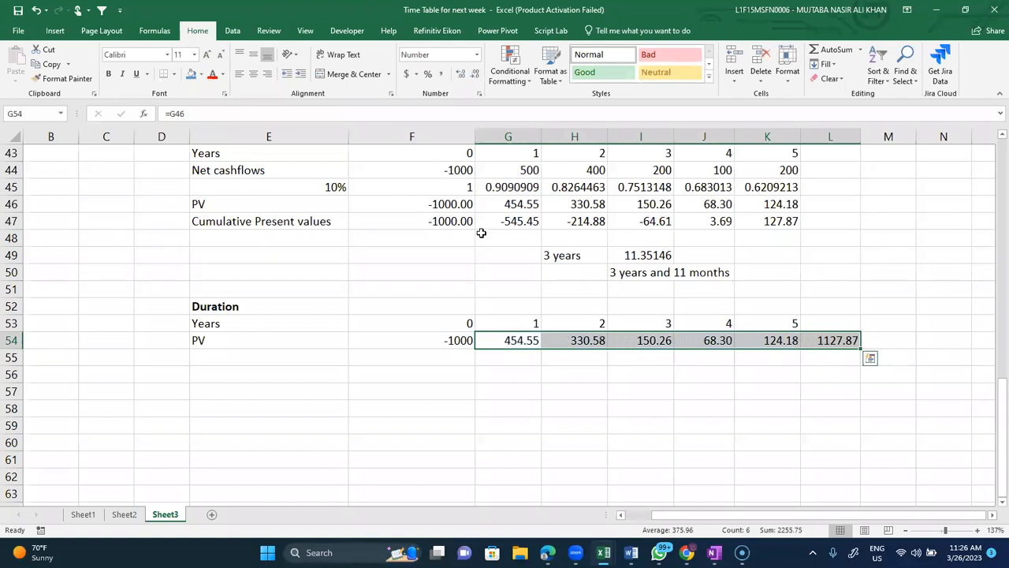
Step: Multiply the year 1 present value by its year in G55 with the formula =G54*G53
click(304, 352)
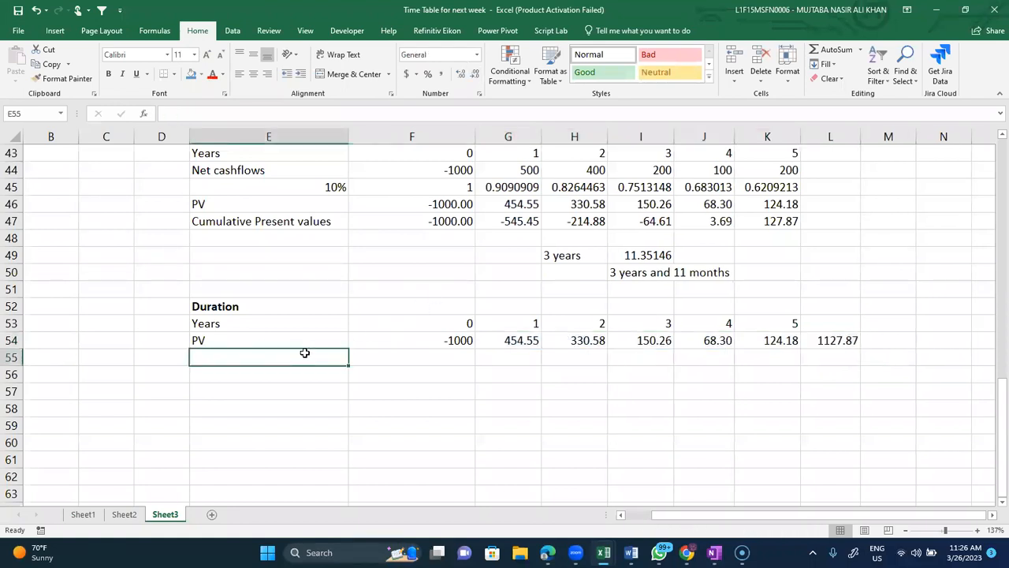
key(Right)
key(Right)
text(=)
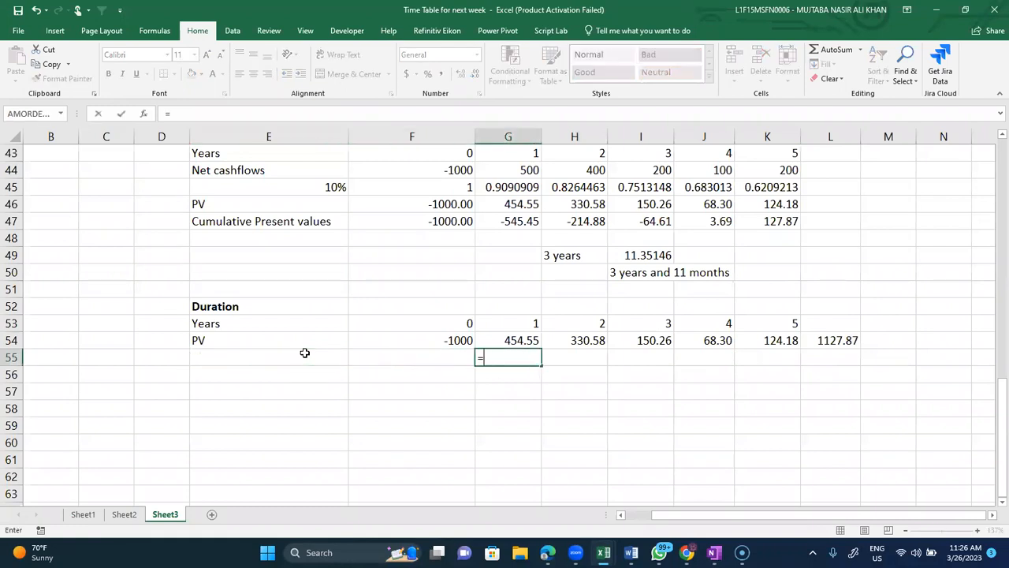
key(Up)
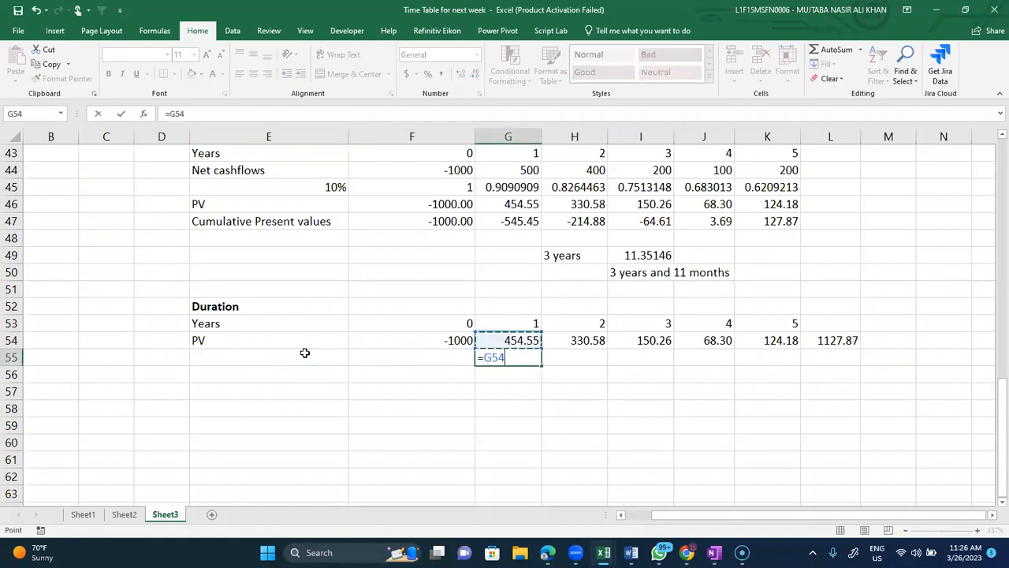
text(*)
key(Up)
key(Up)
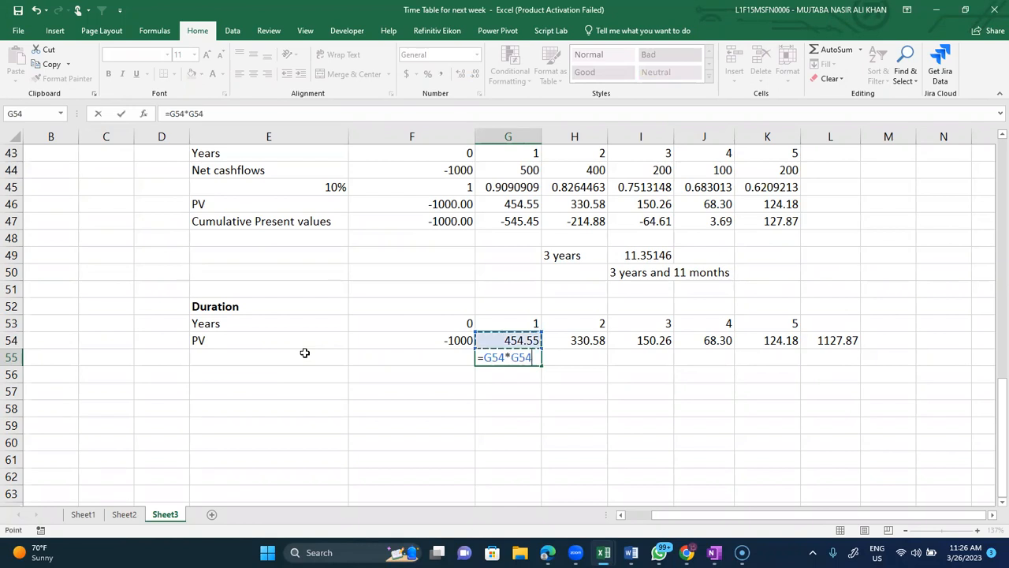
key(ctrl+Return)
Step: Copy the year-weighted PV formula from G55 across H55:K55 for years 2 to 5
key(ctrl+c)
key(Right)
key(shift+Right)
key(shift+Right)
key(shift+Right)
key(ctrl+v)
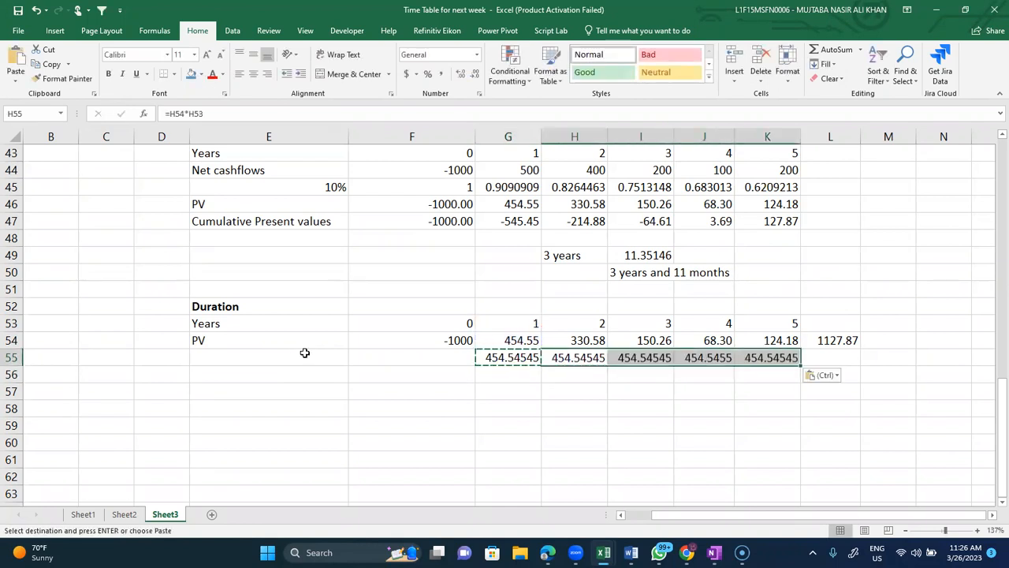
Step: Format the year-weighted present values in G55:K55 to show one decimal place
key(Left)
key(shift+Right)
key(shift+Right)
key(shift+Right)
key(shift+Right)
key(shift+Right)
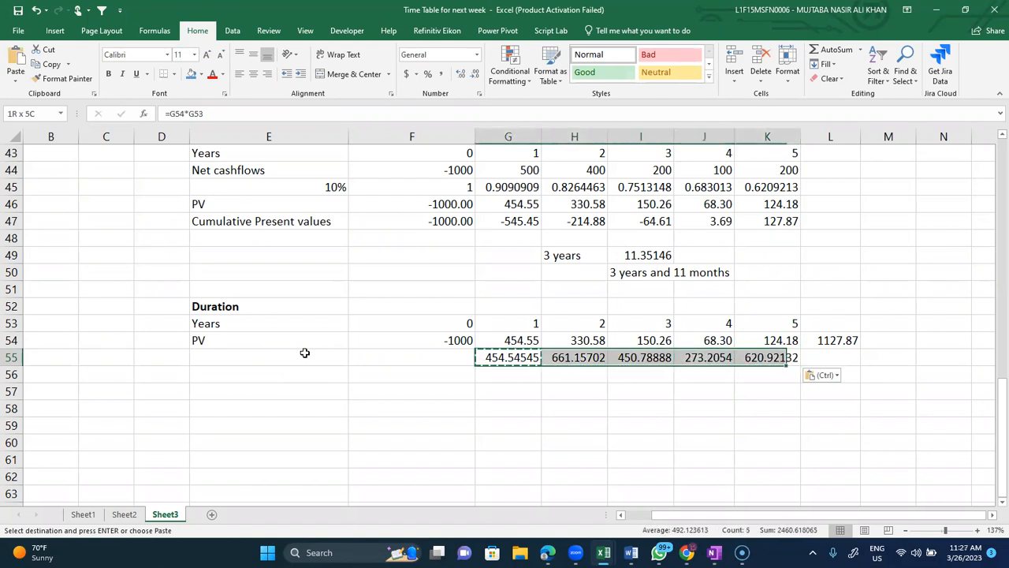
key(shift+Left)
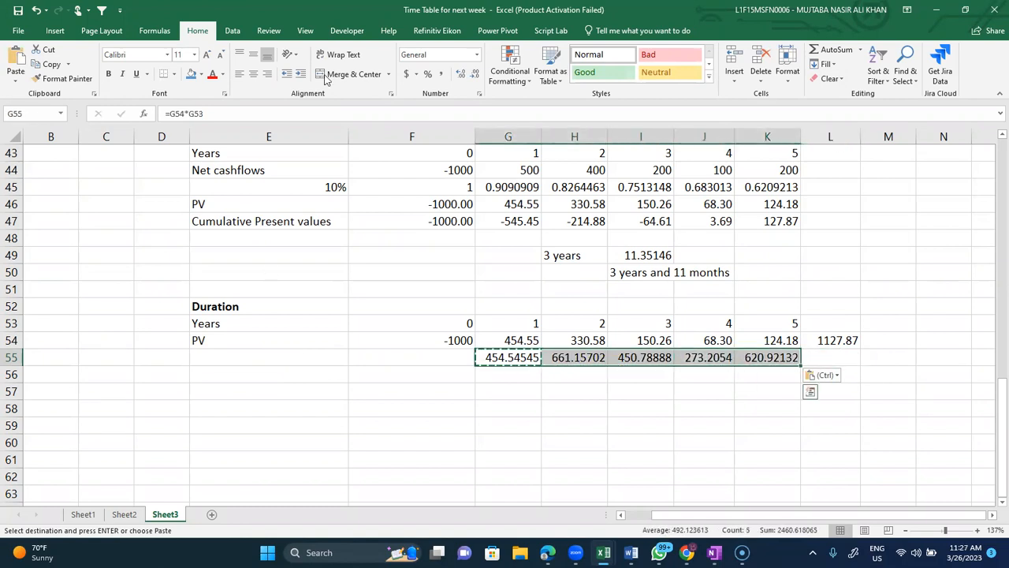
click(476, 74)
click(476, 74)
click(475, 74)
click(476, 75)
Step: Total the year-weighted present values in L55 with the formula =SUM(G55:K55)
click(820, 359)
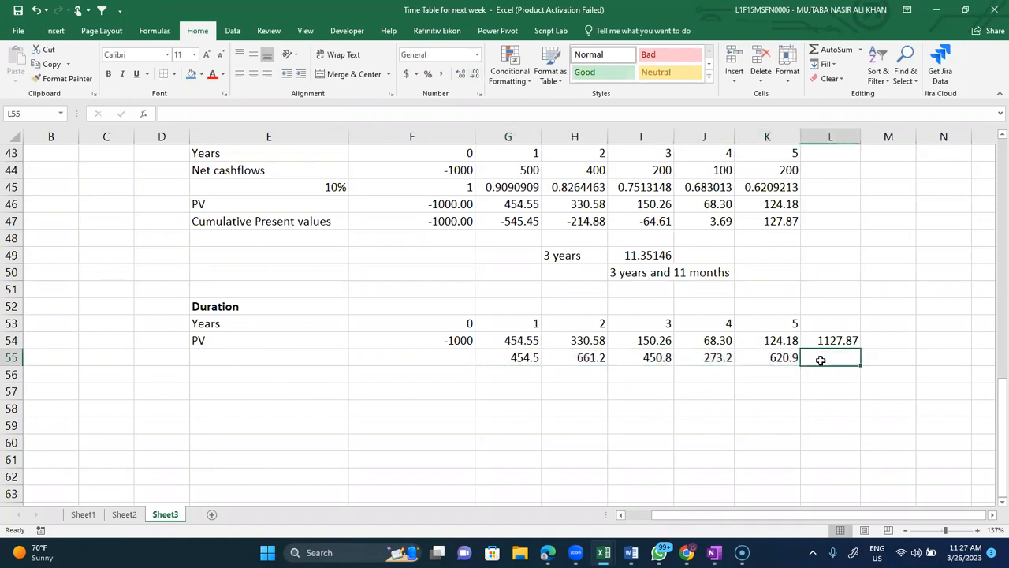
text(=sum()
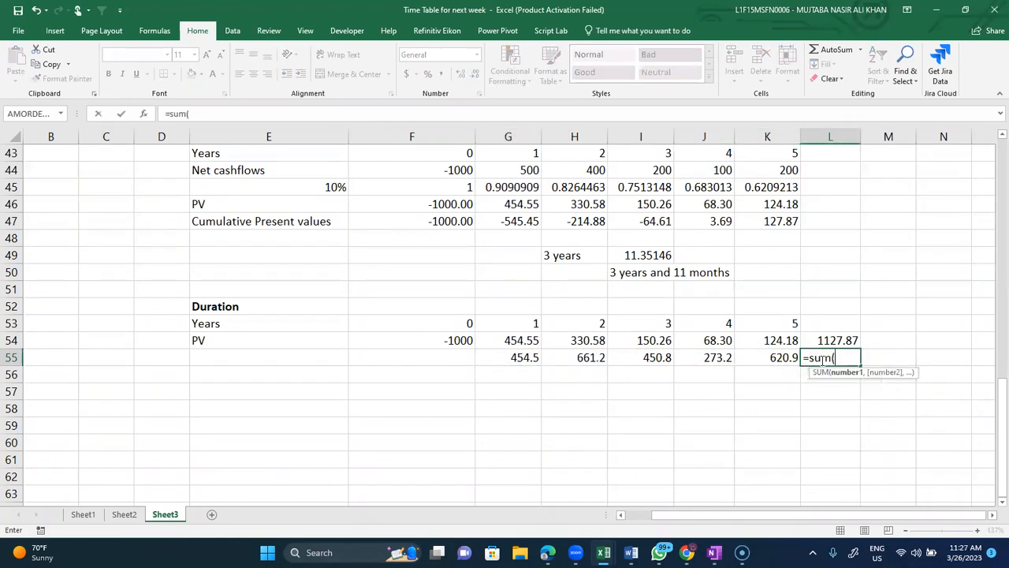
key(Left)
key(Left)
key(Left)
key(Left)
key(Left)
key(shift+Right)
key(shift+Right)
key(shift+Right)
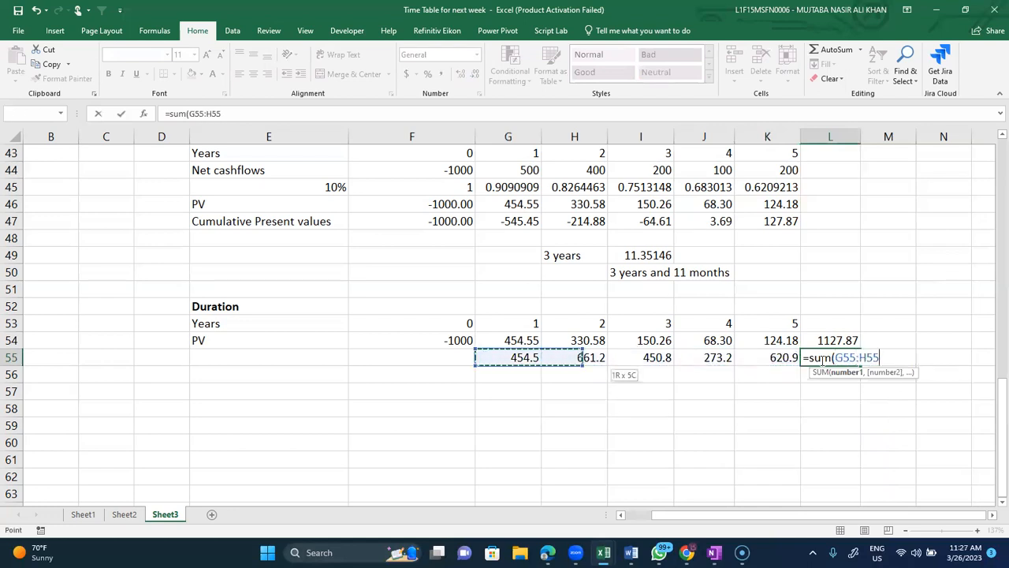
key(shift+Right)
key(Return)
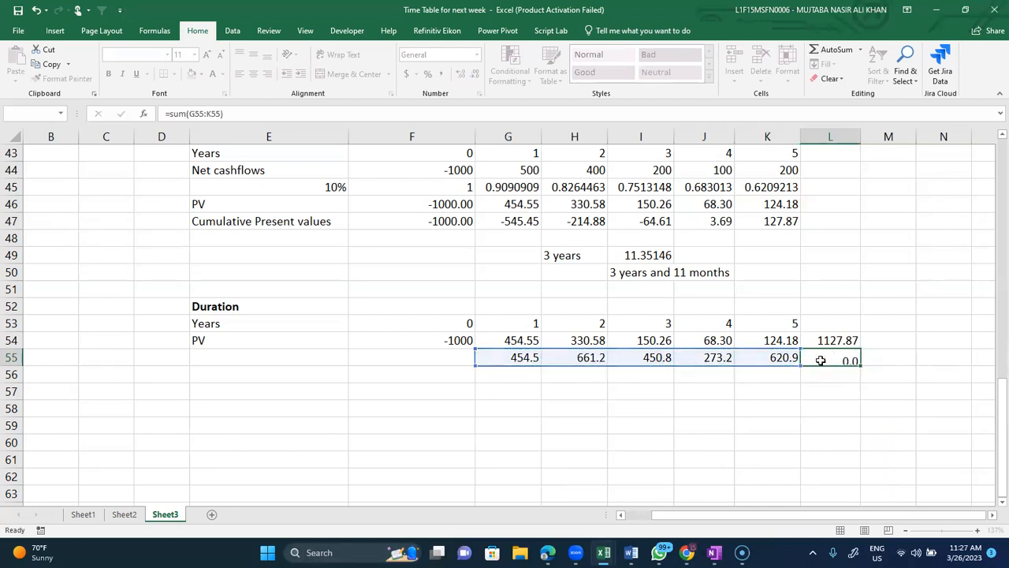
Step: Label cell F57 "Duration" below the present value rows
key(Down)
key(Left)
key(Left)
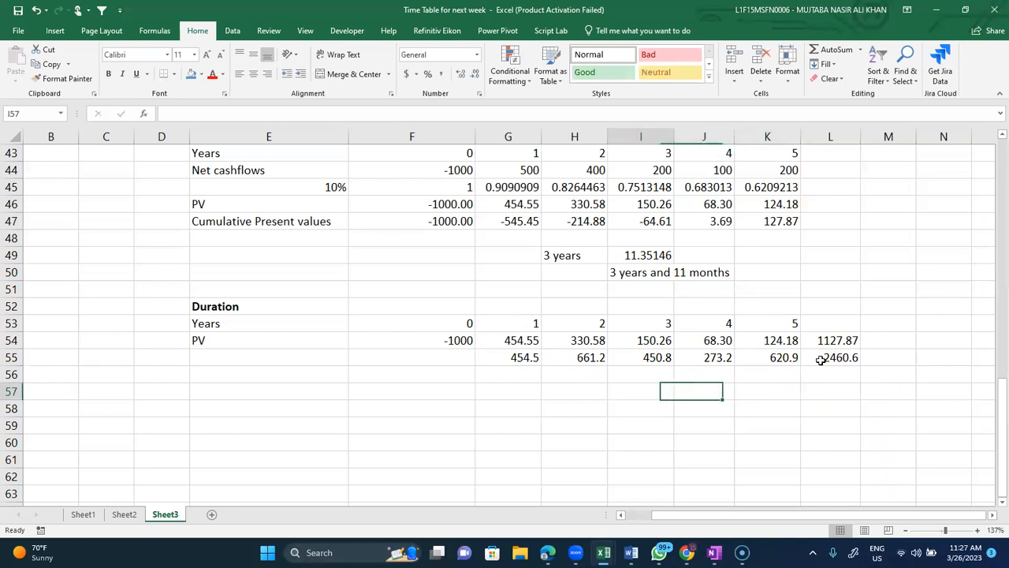
key(Left)
key(Left)
key(Left)
key(Left)
text(Duration)
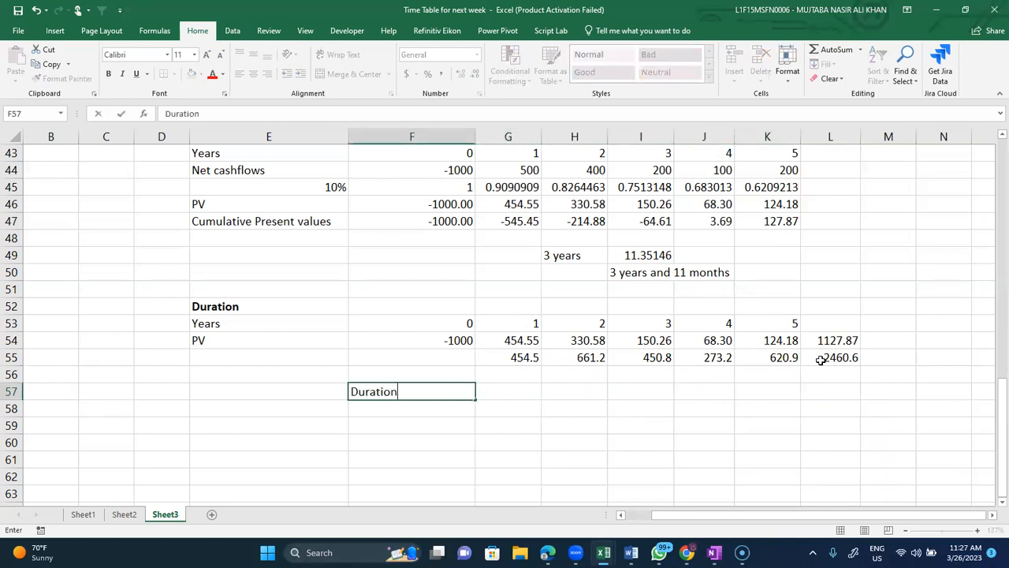
Step: Calculate the duration in G57 by dividing the row 55 total by the PV total with =L55/L54
key(Right)
text(=)
key(Right)
key(Right)
key(Right)
key(Right)
key(Right)
key(Up)
key(Up)
text(/)
key(Up)
key(Up)
key(Up)
key(Right)
key(Right)
key(Right)
key(Right)
key(Right)
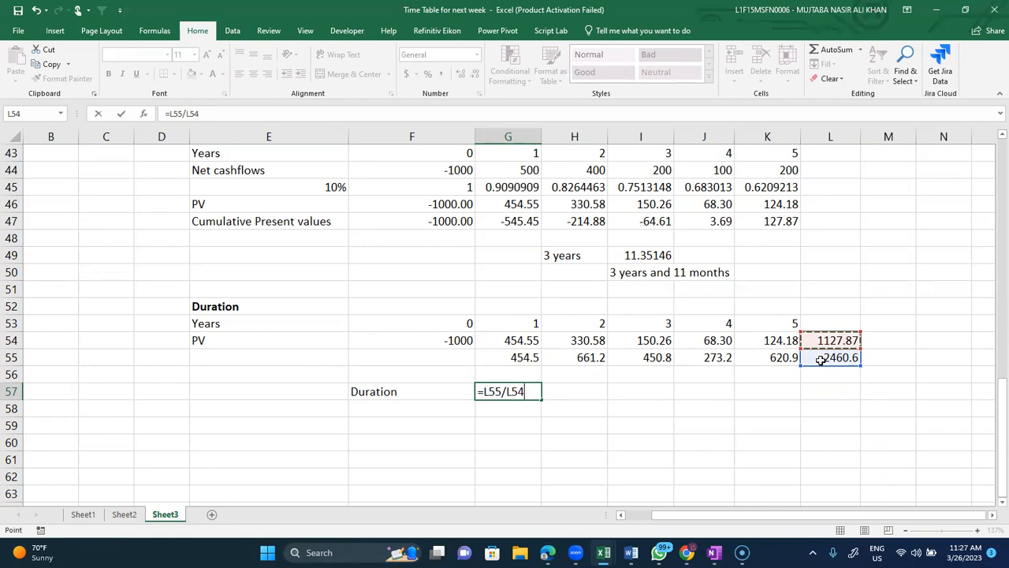
key(Return)
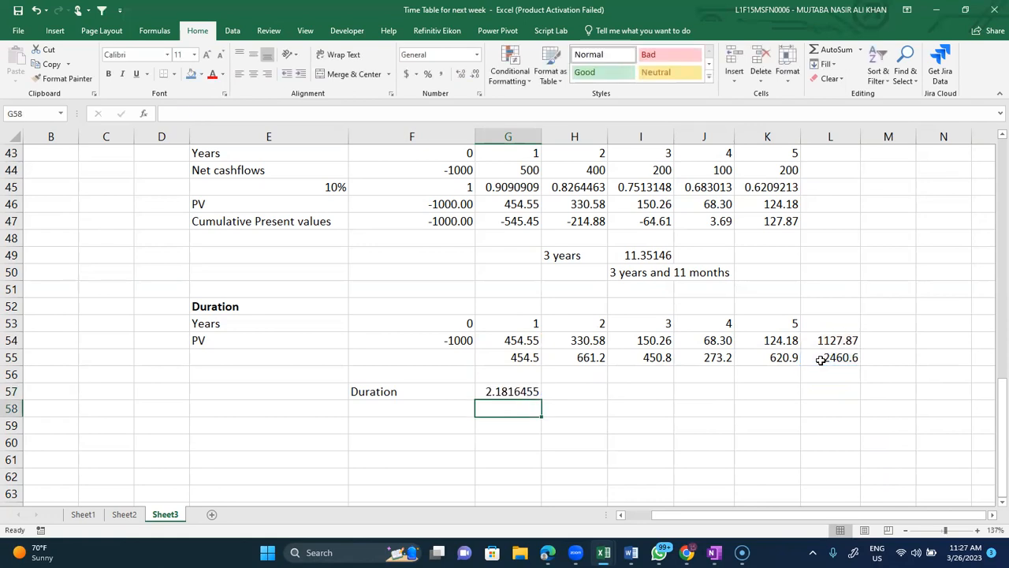
Step: Reduce the duration result in G57 to two decimal places
key(Up)
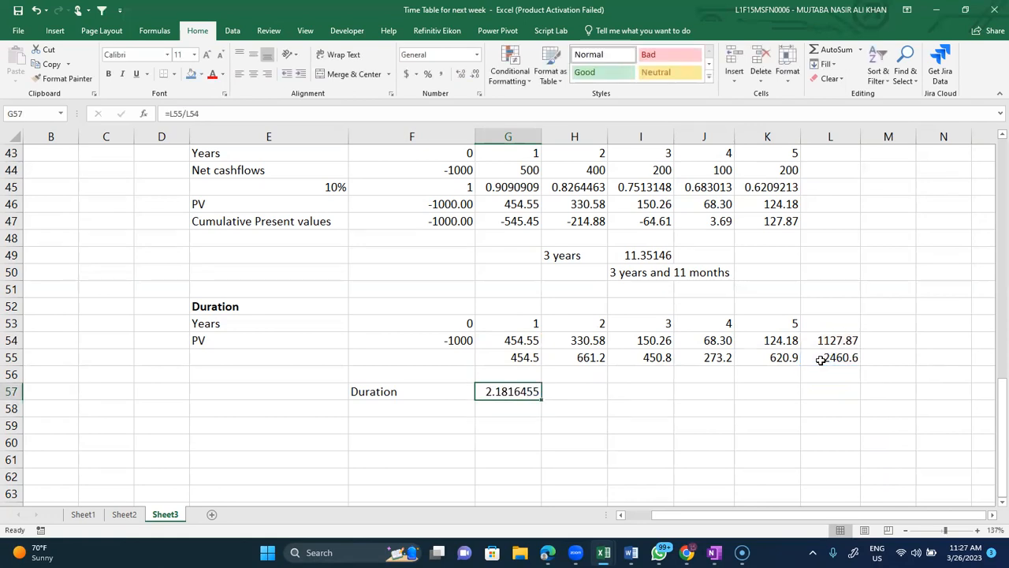
click(475, 74)
click(475, 74)
click(476, 74)
click(475, 74)
click(475, 74)
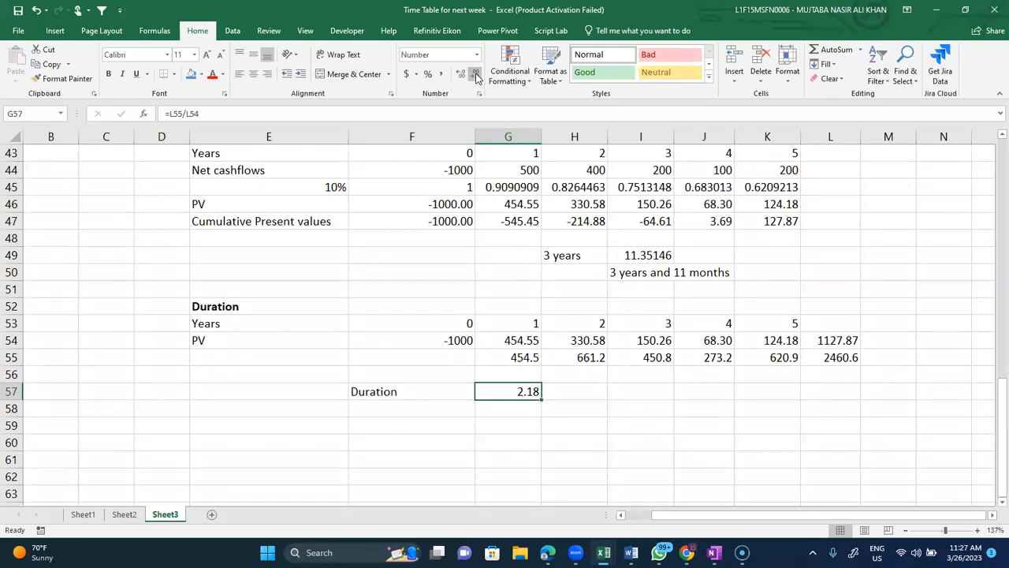
Step: Start a second duration table in E60 by linking it to the Years label in E53
scroll(475, 77, down, 3)
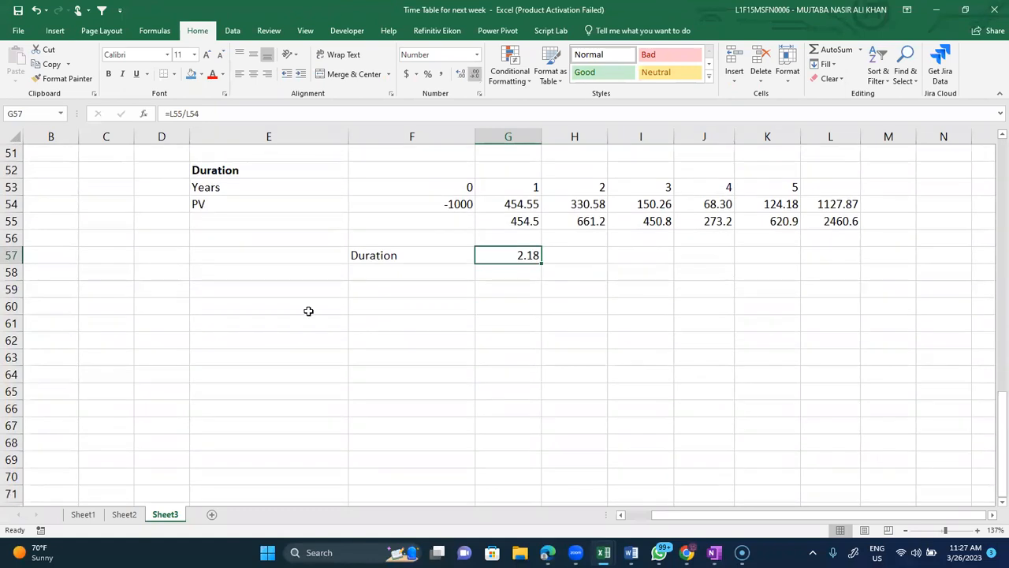
click(275, 304)
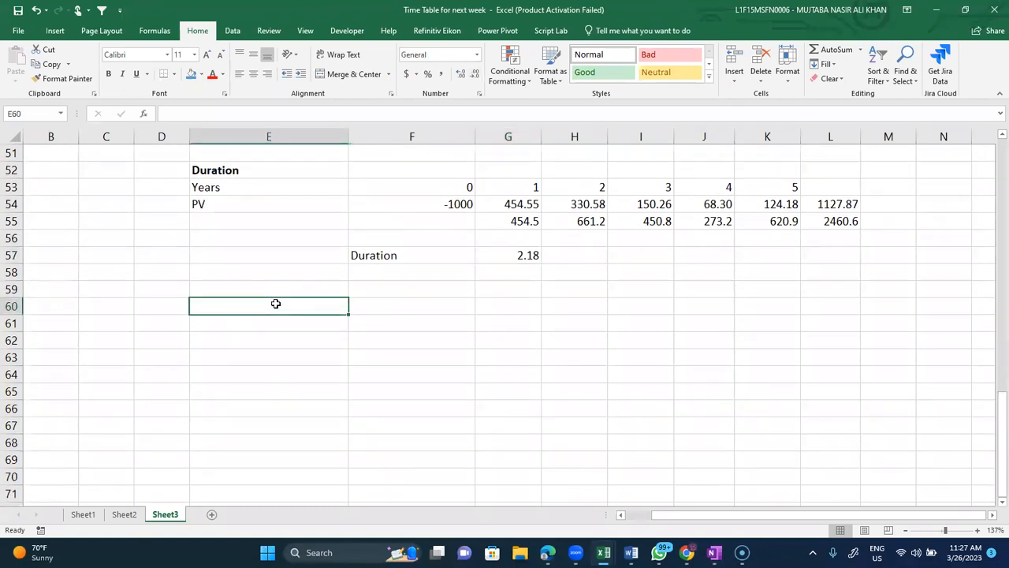
text(========)
key(BackSpace)
key(BackSpace)
key(BackSpace)
key(Up)
key(Up)
key(Up)
key(Up)
key(Up)
key(Up)
key(Up)
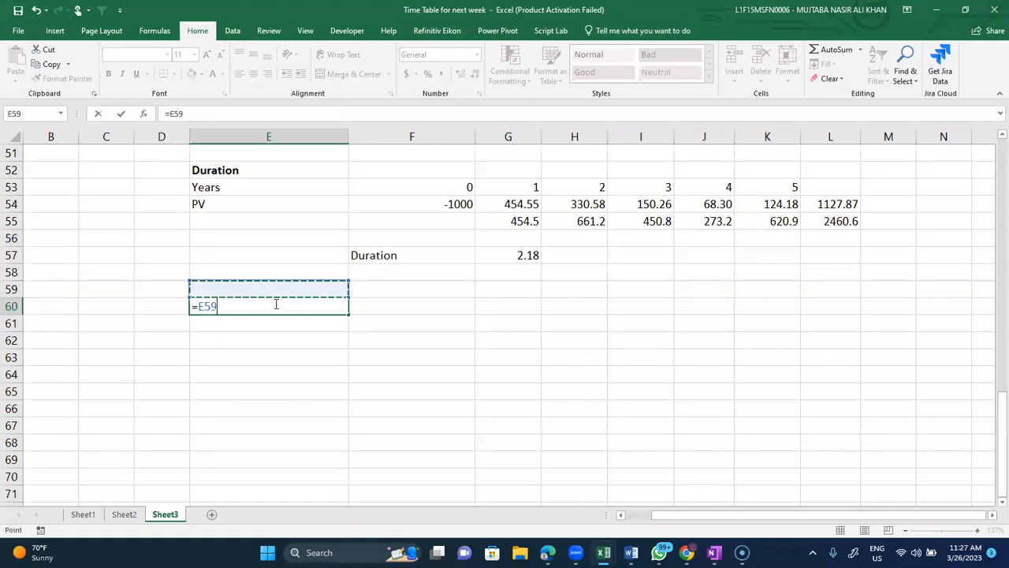
key(Return)
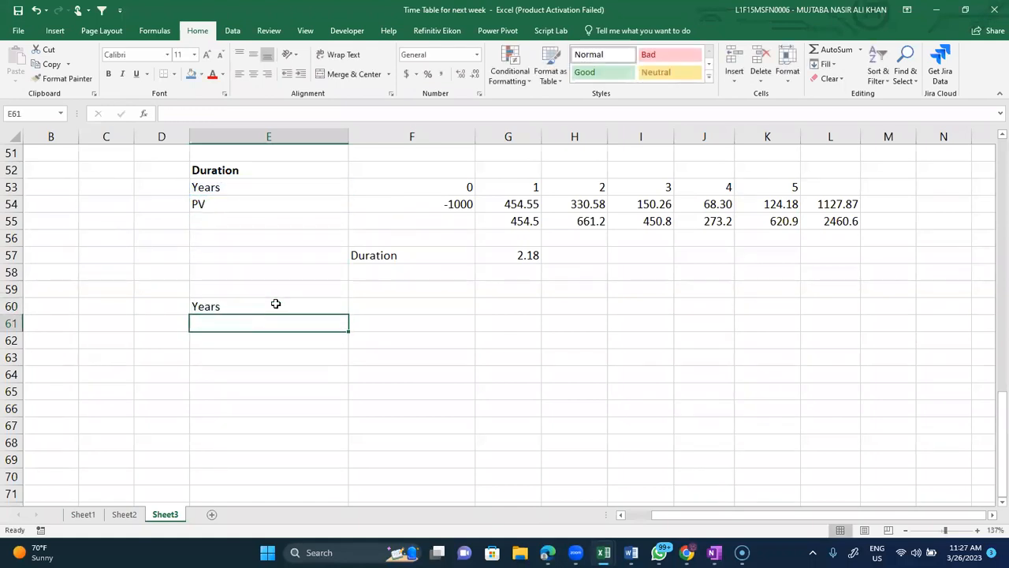
Step: Link cell E61 to the PV label in E54
text(=)
key(Up)
key(Up)
key(Up)
key(Up)
key(Up)
key(Up)
key(Up)
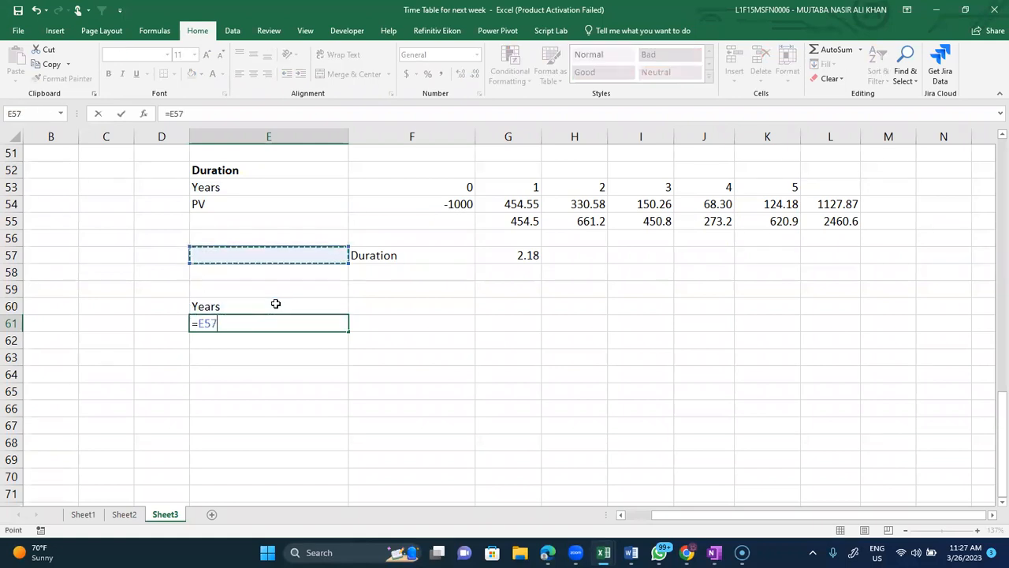
key(Return)
Step: Copy the linked formulas from E60:E61 across F60:K61 to bring in all years and present values
click(275, 304)
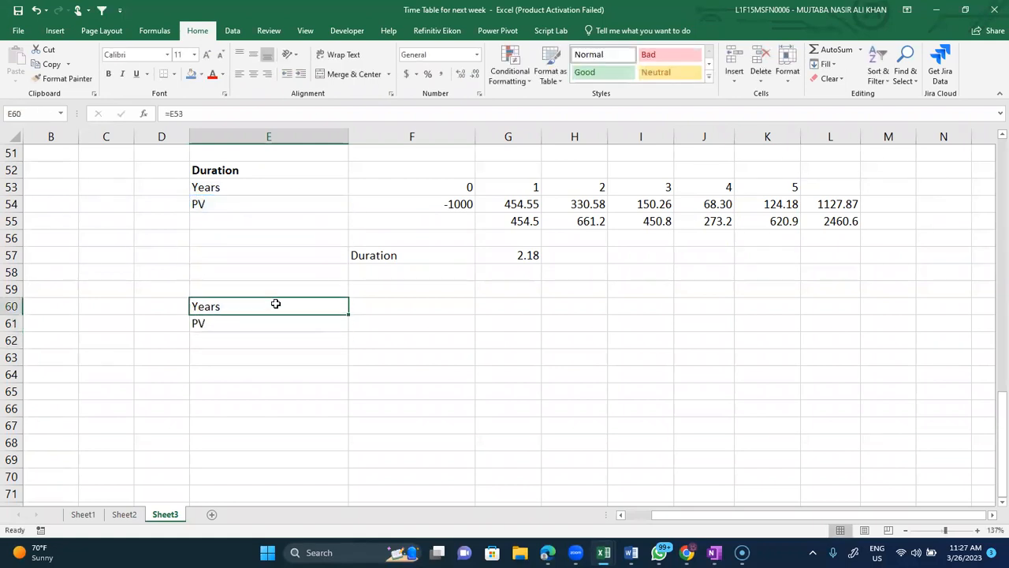
key(shift+Down)
key(ctrl+c)
key(Right)
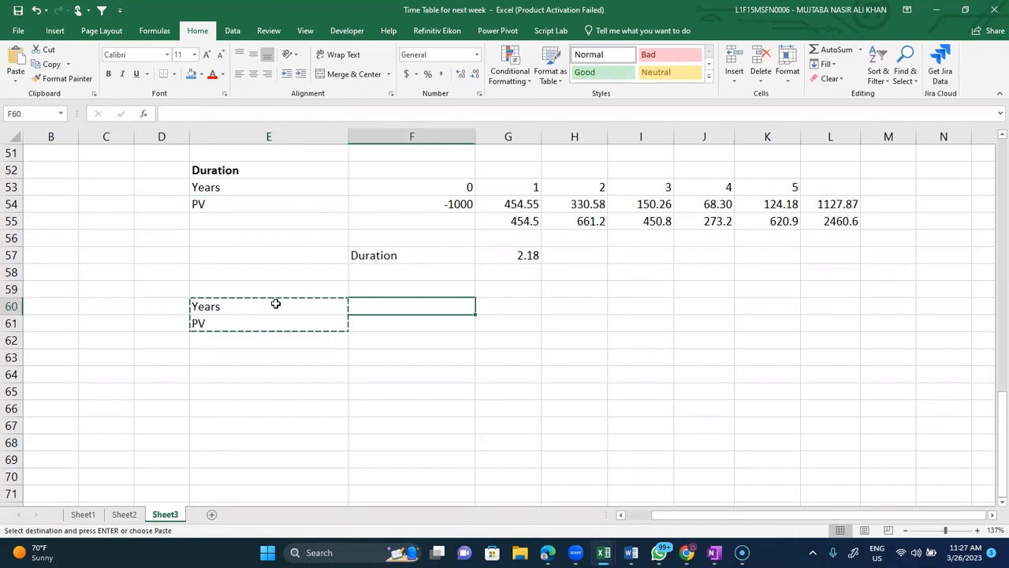
key(shift+Down)
key(shift+Right)
key(shift+Right)
key(shift+Right)
key(shift+Right)
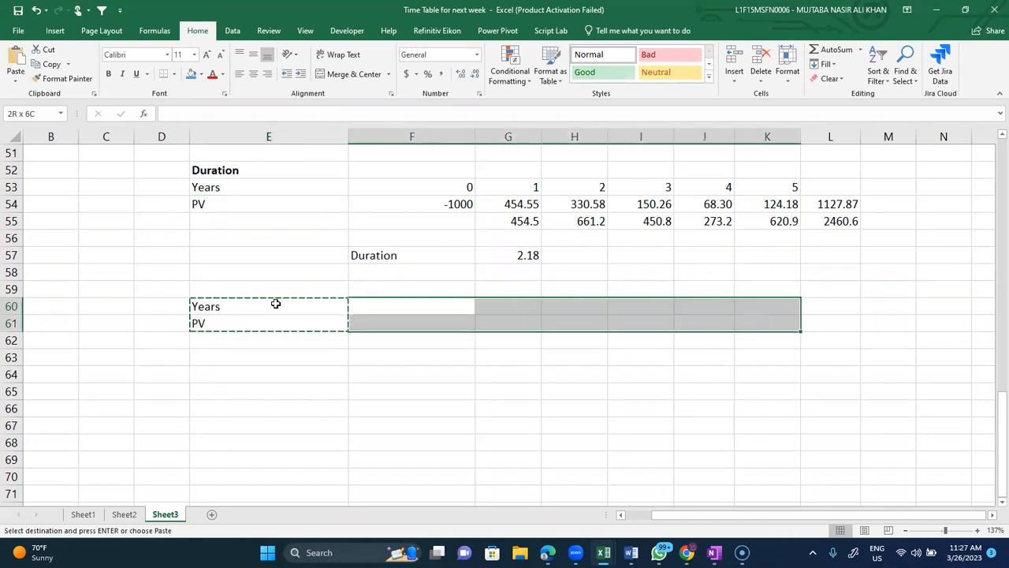
key(ctrl+v)
Step: Total the year 1 to 5 present values in L61 with =sum(G61:K61)
key(Down)
key(Down)
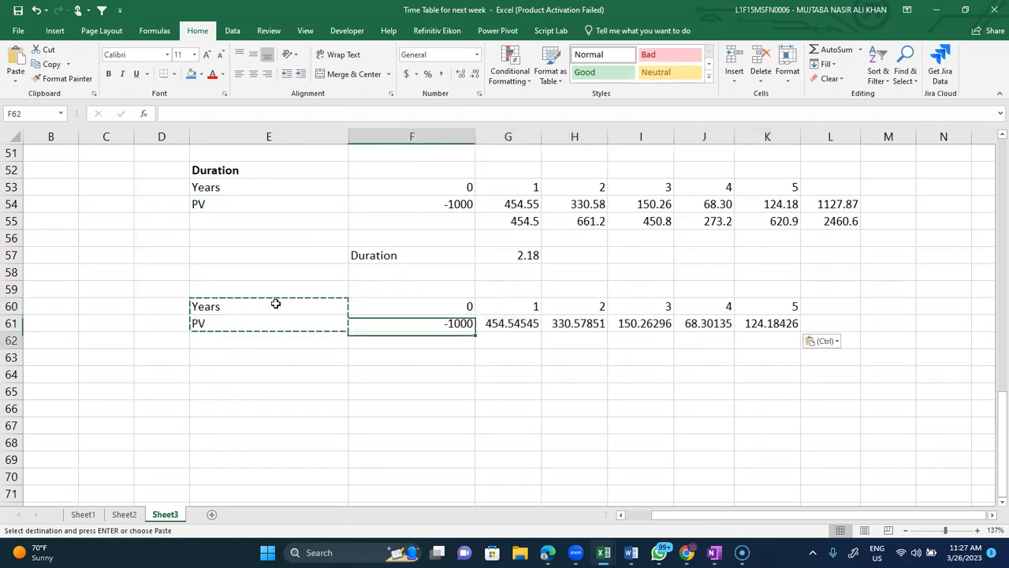
key(Up)
key(Right)
key(Right)
key(Right)
key(Right)
key(Right)
key(Right)
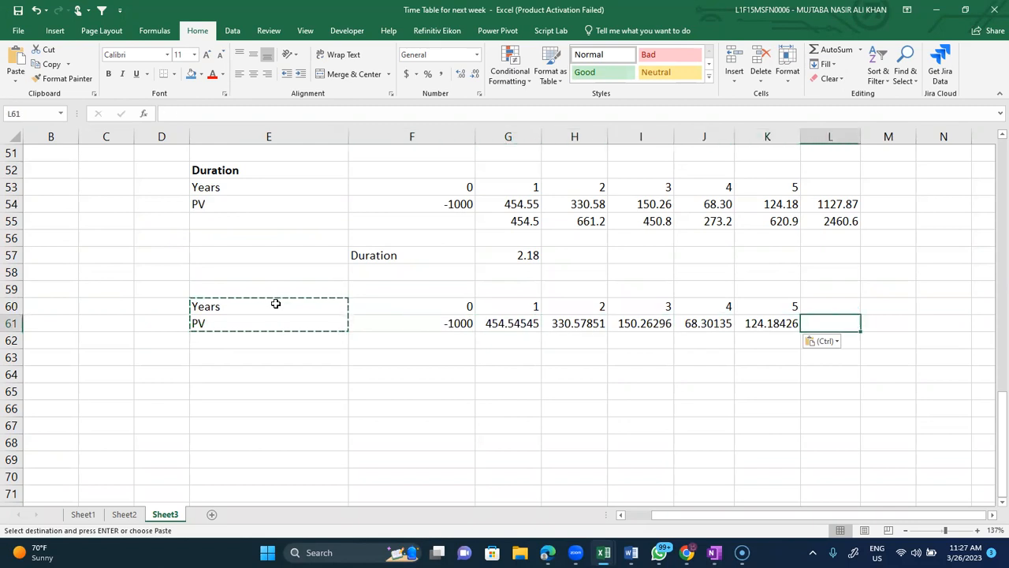
text(=sum()
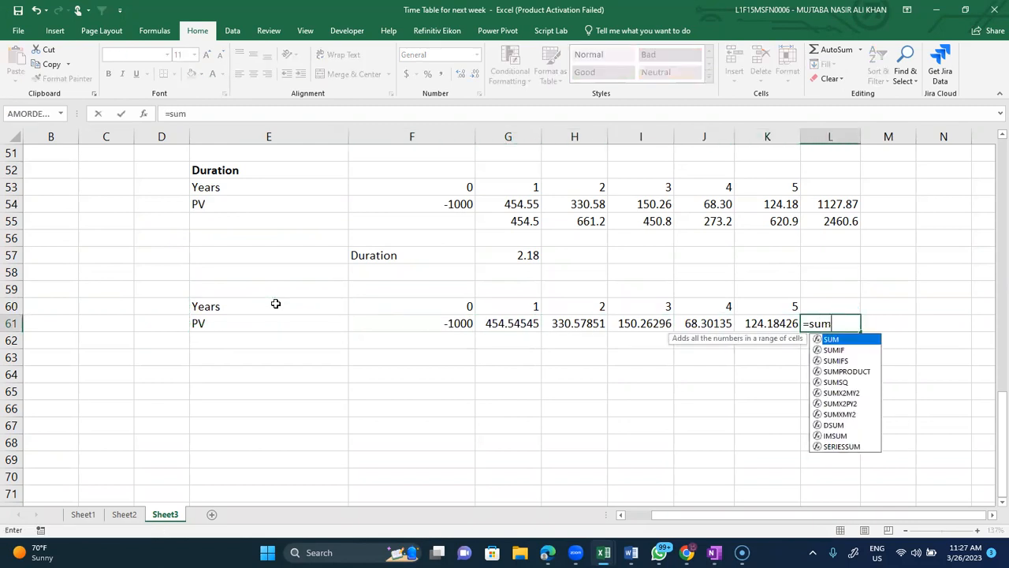
key(Left)
key(Left)
key(Left)
key(Left)
key(Left)
key(shift+Right)
key(shift+Right)
key(shift+Right)
key(shift+Right)
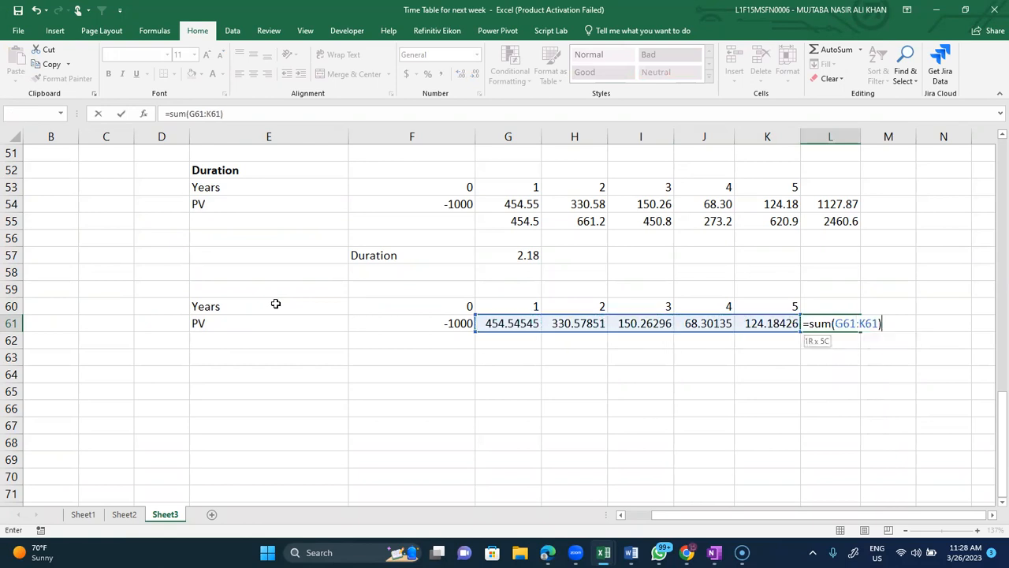
key(Return)
Step: Label cell E62 "proportion of each year"
key(Left)
key(Left)
key(Left)
key(Left)
key(Left)
key(Left)
key(Left)
key(Left)
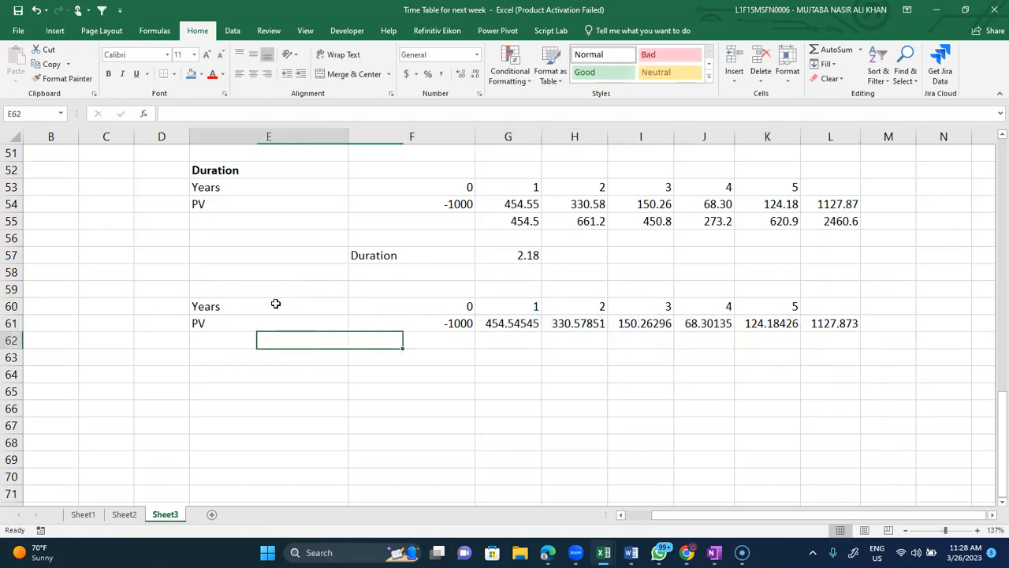
key(Right)
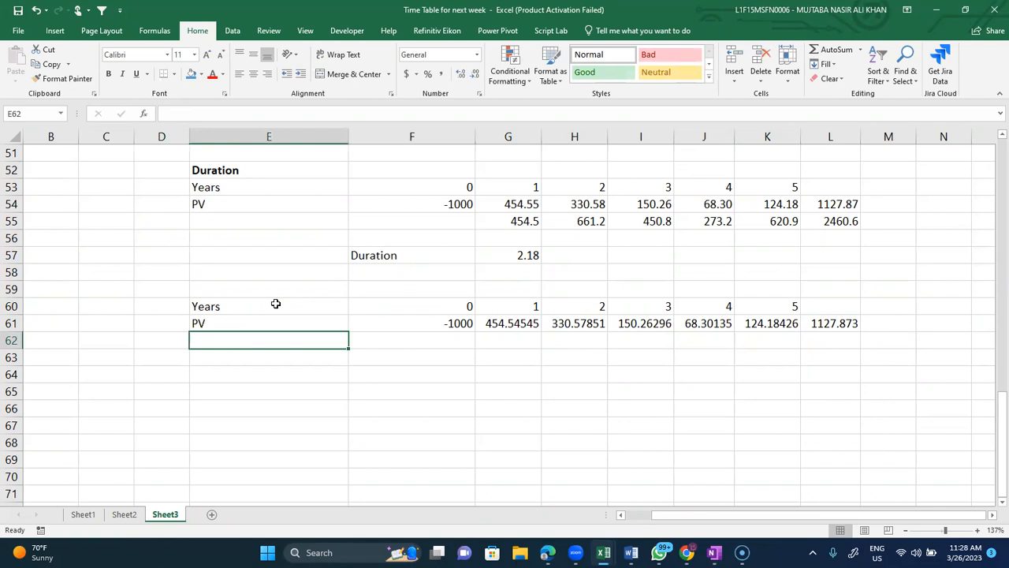
text(prop)
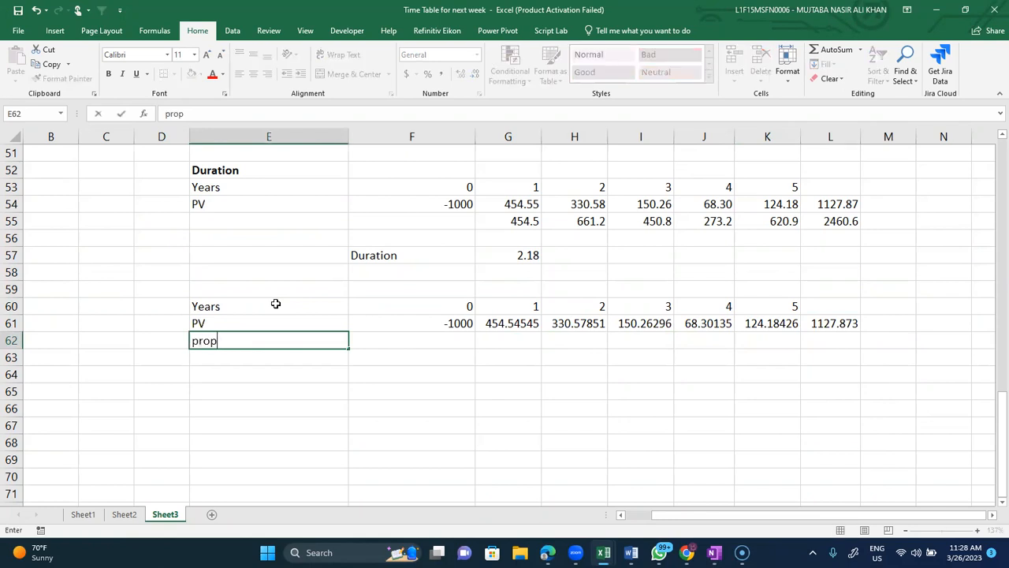
text(ortion of each ye)
Step: Calculate the year 1 proportion in G62 with =G61/$L$61, keeping the total's reference absolute
key(Tab)
key(Tab)
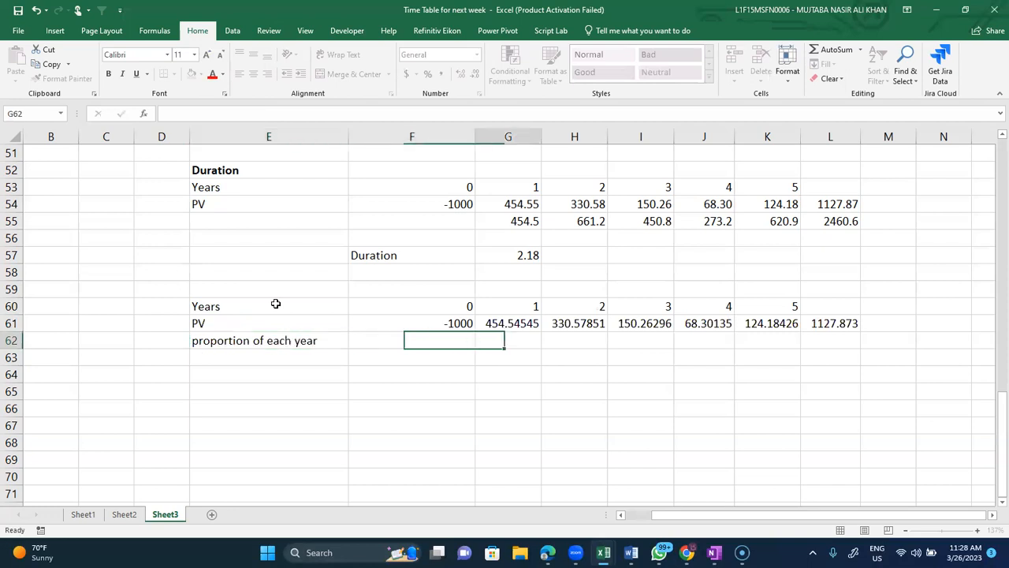
text(=)
key(Up)
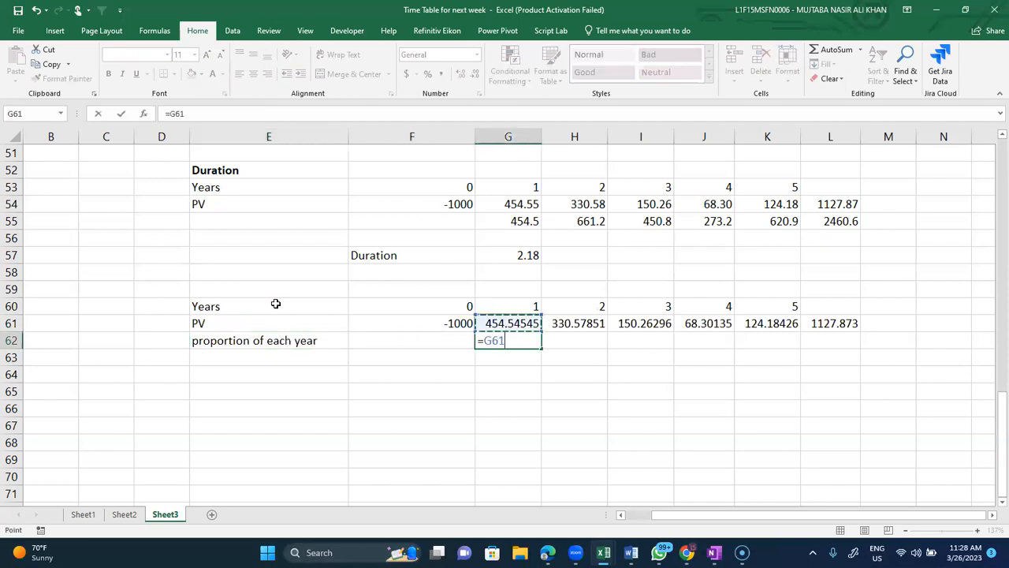
text(/)
click(823, 324)
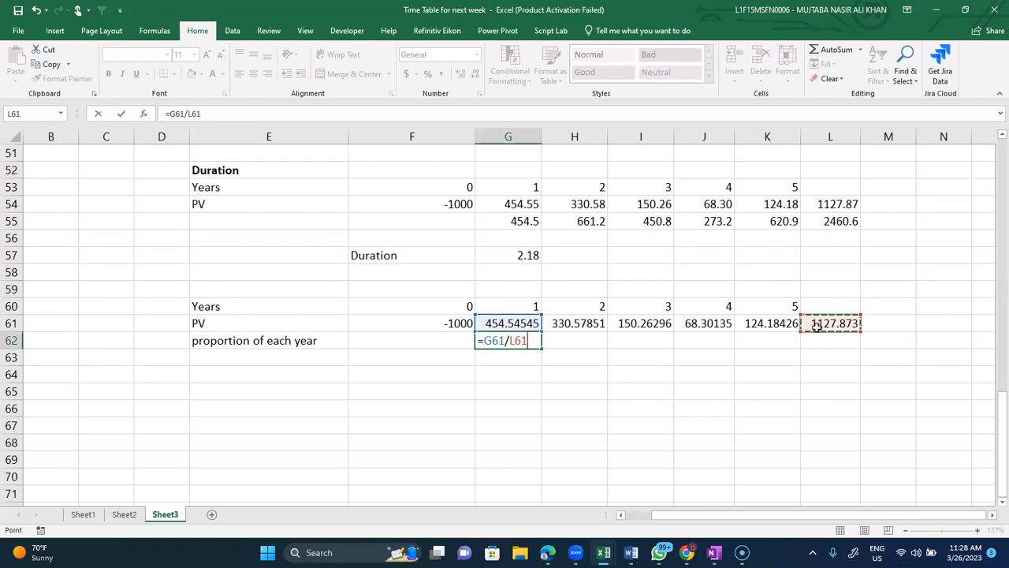
click(512, 340)
key(F4)
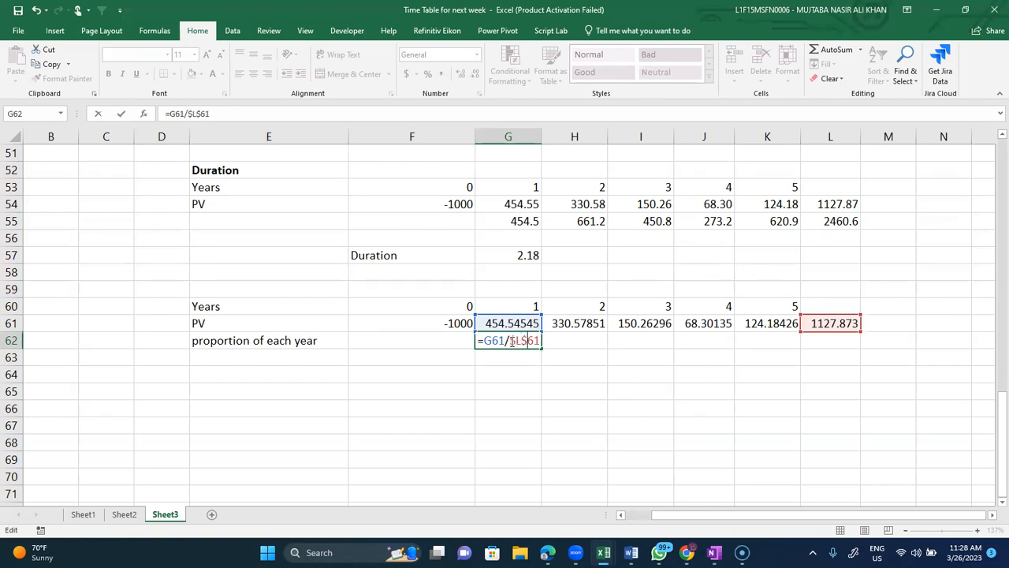
key(Return)
Step: Copy the proportion formula from G62 across H62:K62 for years 2 to 5
click(511, 341)
key(ctrl+c)
key(Right)
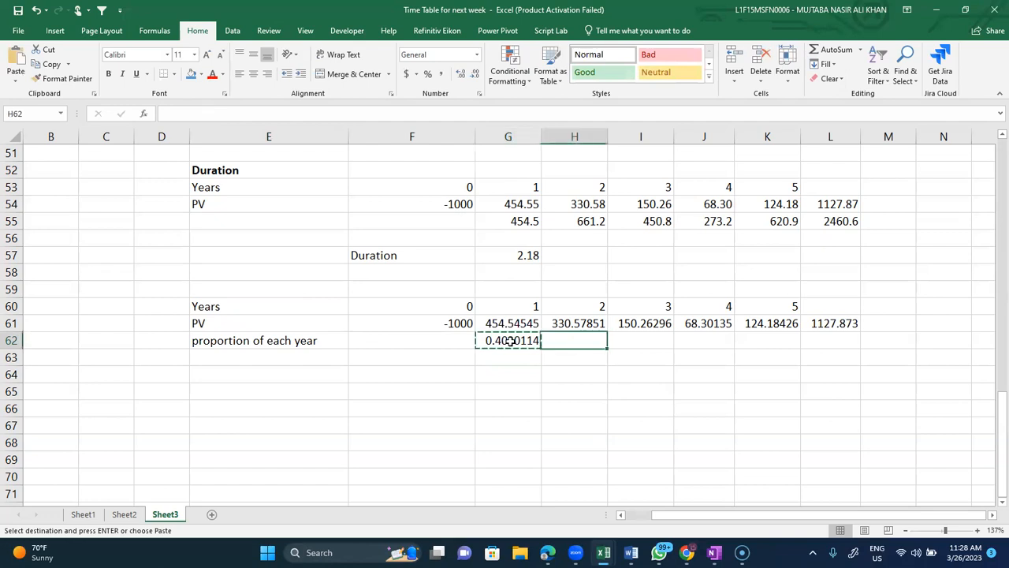
key(shift+Right)
key(shift+Right)
key(shift+Right)
key(shift+Right)
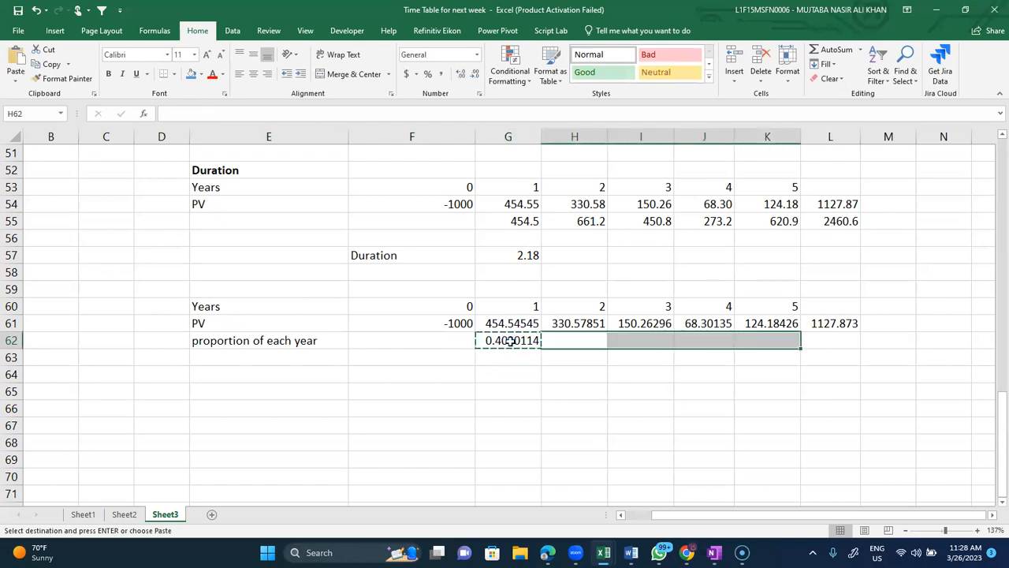
key(ctrl+v)
Step: Label cell E63 "weighted avg years"
key(Down)
key(Left)
key(Left)
key(Left)
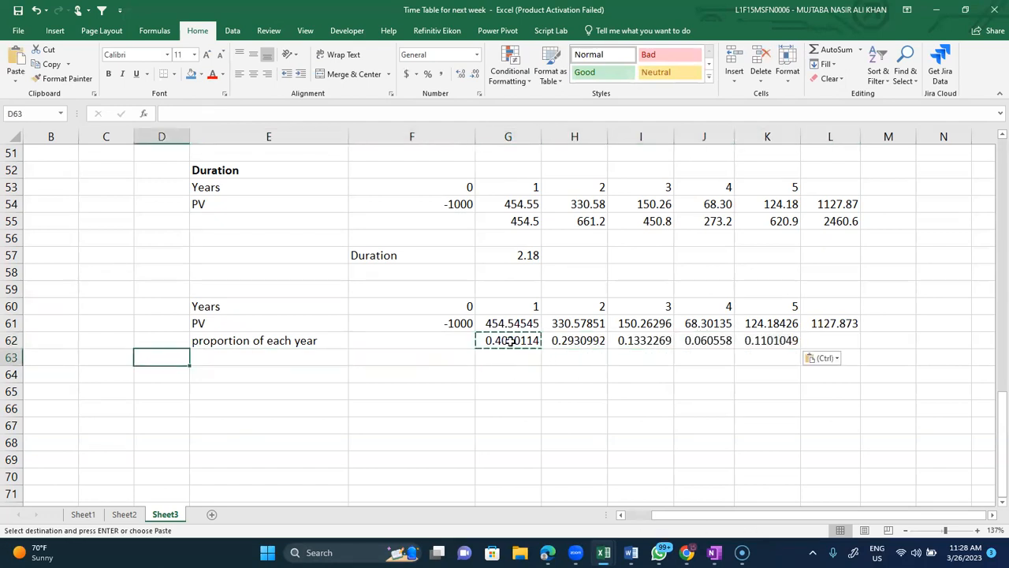
text(weight)
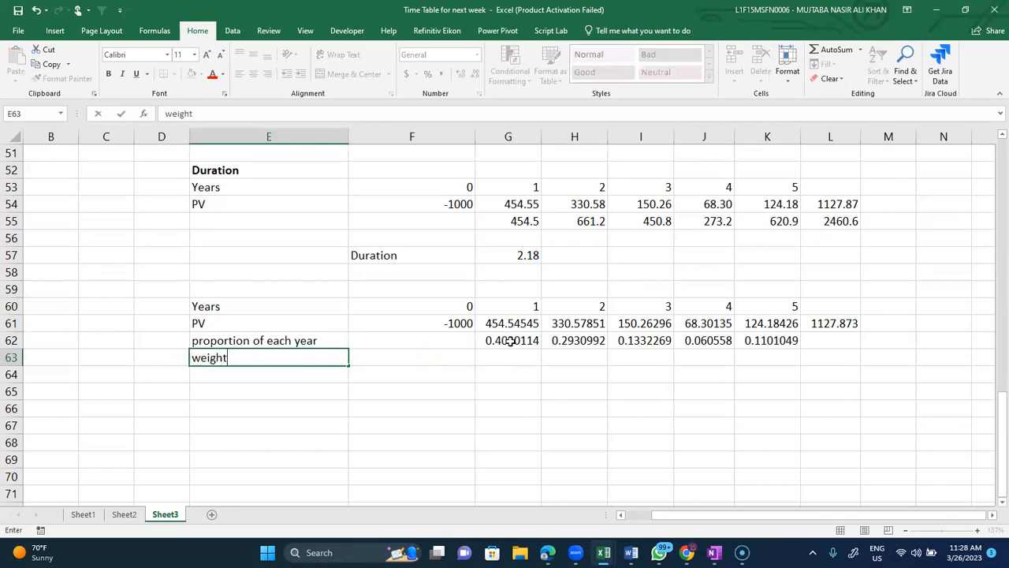
text(ed avg years)
Step: Calculate the year 1 weighted value in G63 by multiplying its proportion by the year number, =G62*G60
key(Tab)
key(Tab)
text(=)
click(511, 341)
text(*)
key(Up)
key(Up)
key(Up)
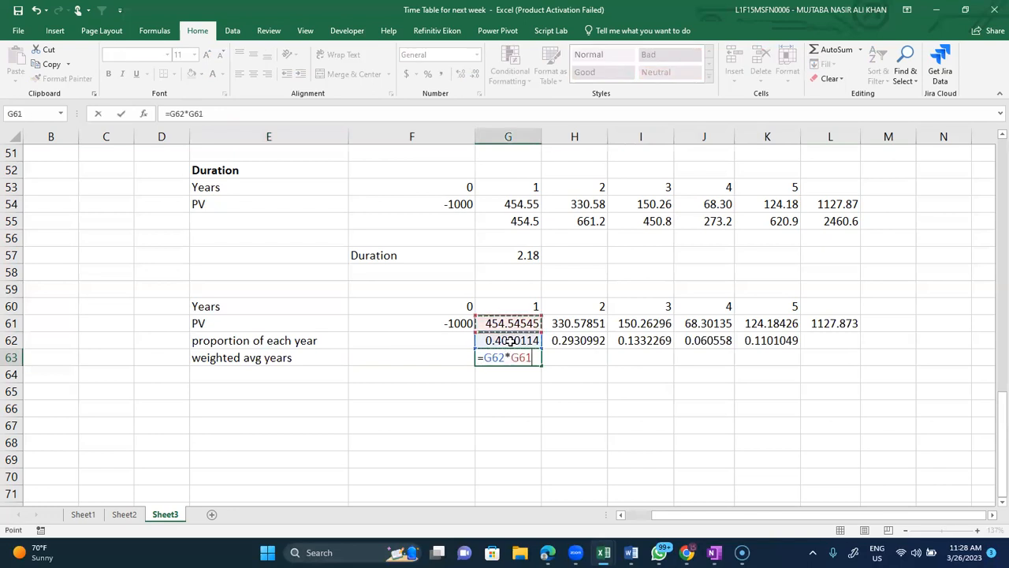
key(Return)
Step: Copy the weighted average formula from G63 across H63:K63 for years 2 to 5
key(ctrl+c)
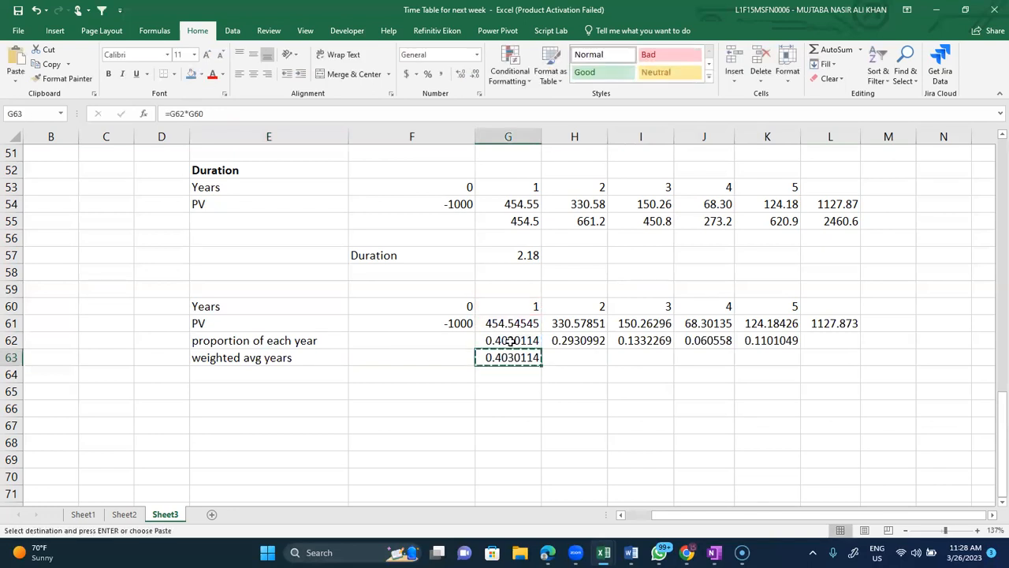
key(Right)
key(shift+Right)
key(shift+Right)
key(shift+Right)
key(ctrl+v)
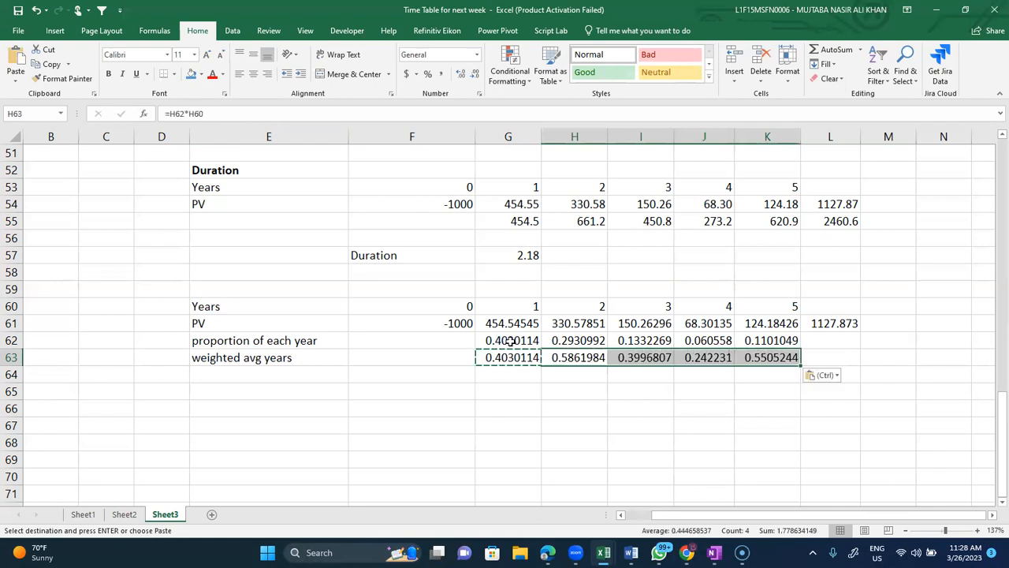
Step: Label cell E64 "Duration" below the weighted avg years row
key(Down)
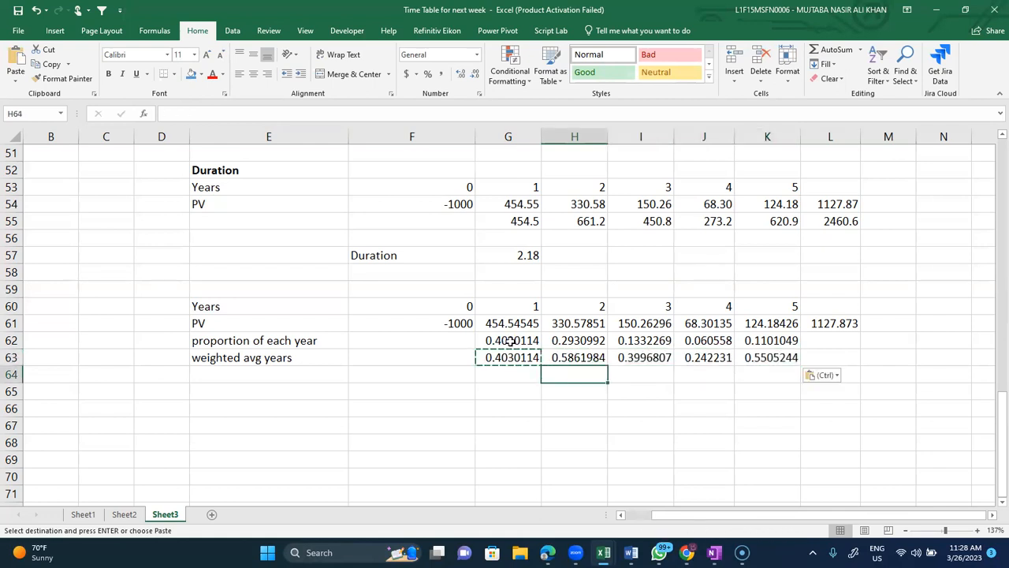
key(Left)
key(Left)
key(Left)
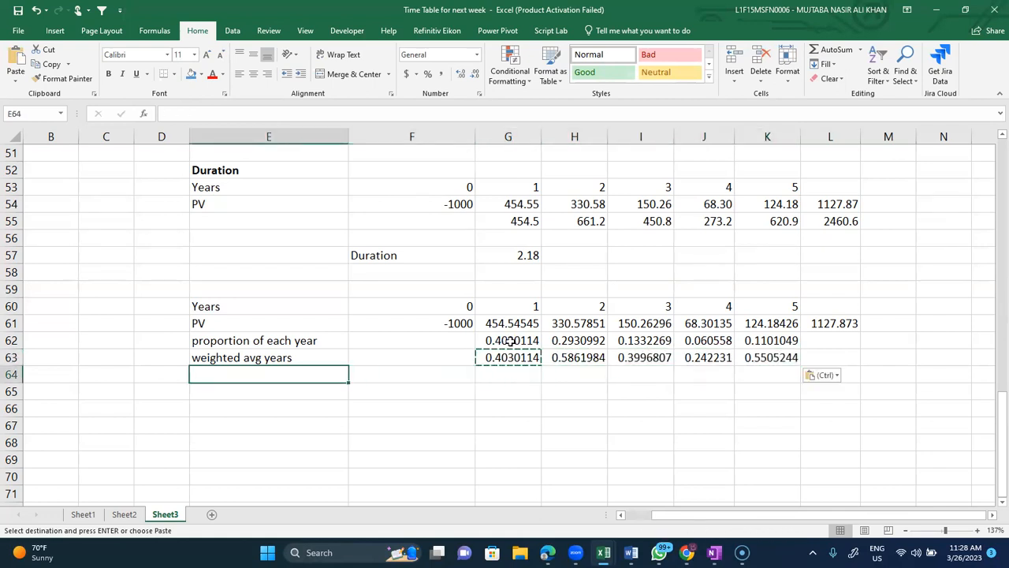
text(Duration)
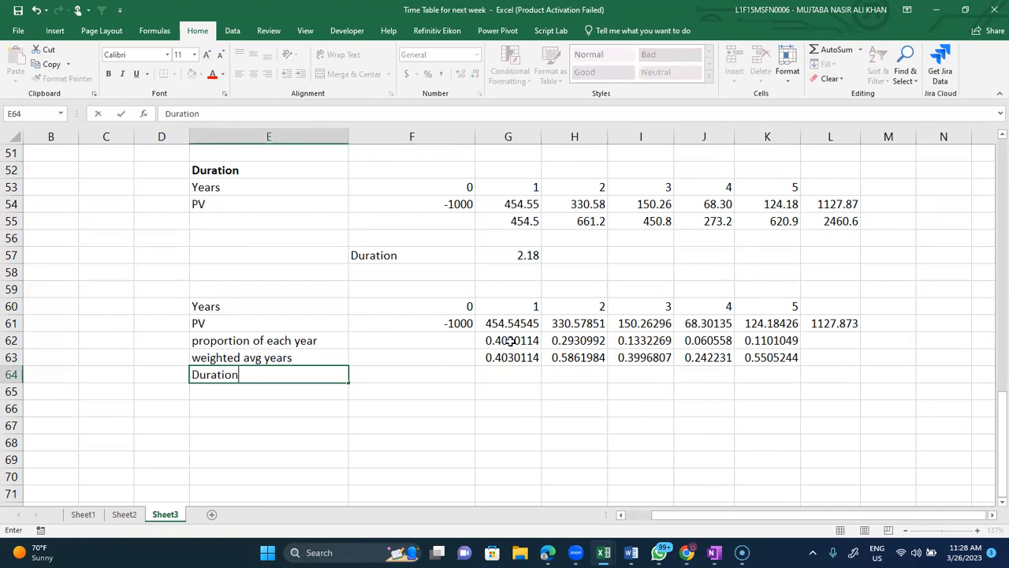
Step: Calculate the duration in F64 by summing the weighted avg years row, =SUM(G63:K63)
key(Tab)
text(=sum()
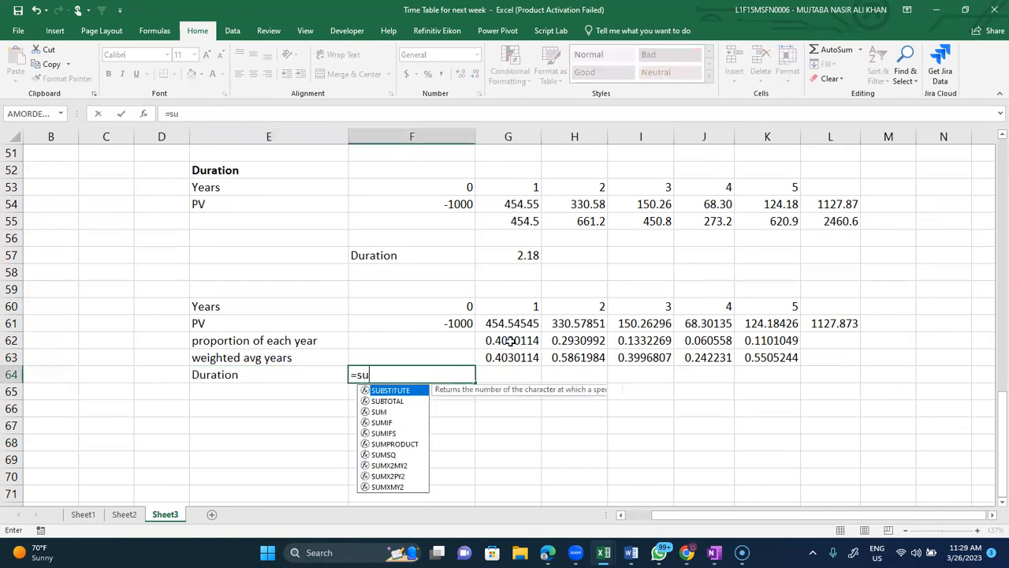
key(Up)
key(Right)
key(shift+Right)
key(shift+Right)
key(shift+Right)
key(shift+Right)
key(Return)
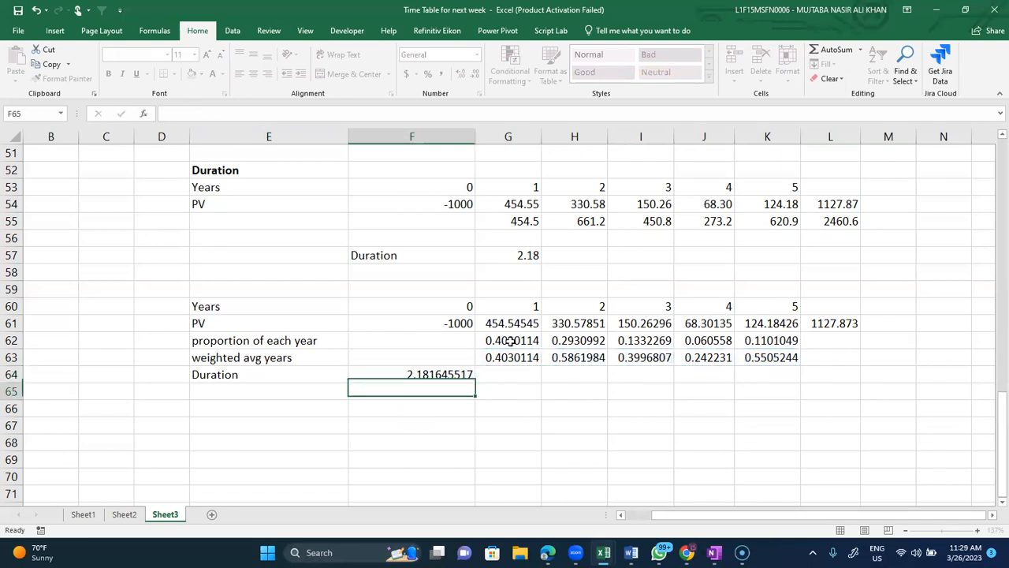
Step: Format the duration result in F64 to show four decimal places
key(Up)
click(475, 74)
click(475, 74)
click(475, 75)
click(474, 74)
click(475, 75)
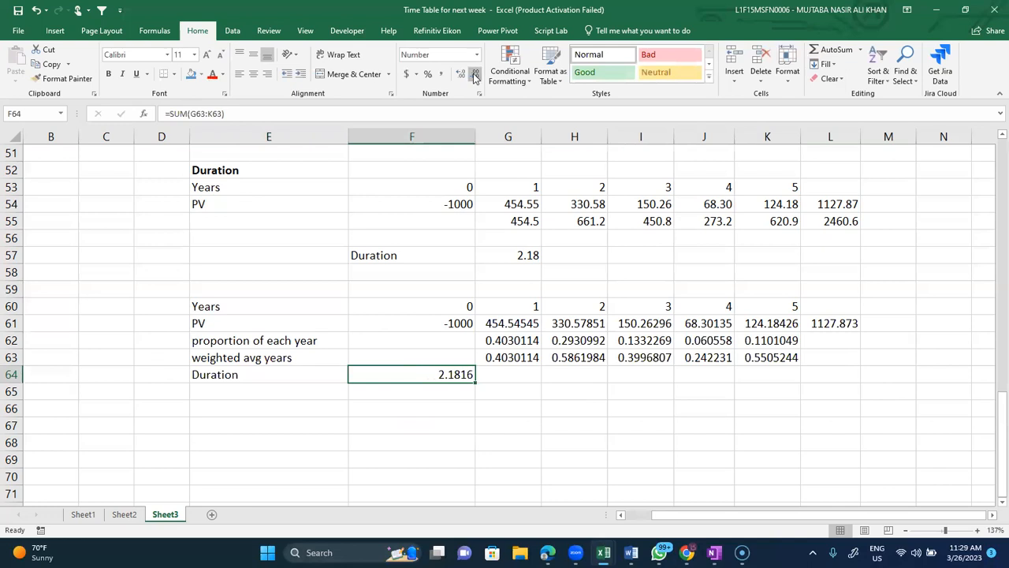
Step: Review the first duration method: the PV row and its total, the weighted PV row and its total, and the duration formula in G57
click(383, 198)
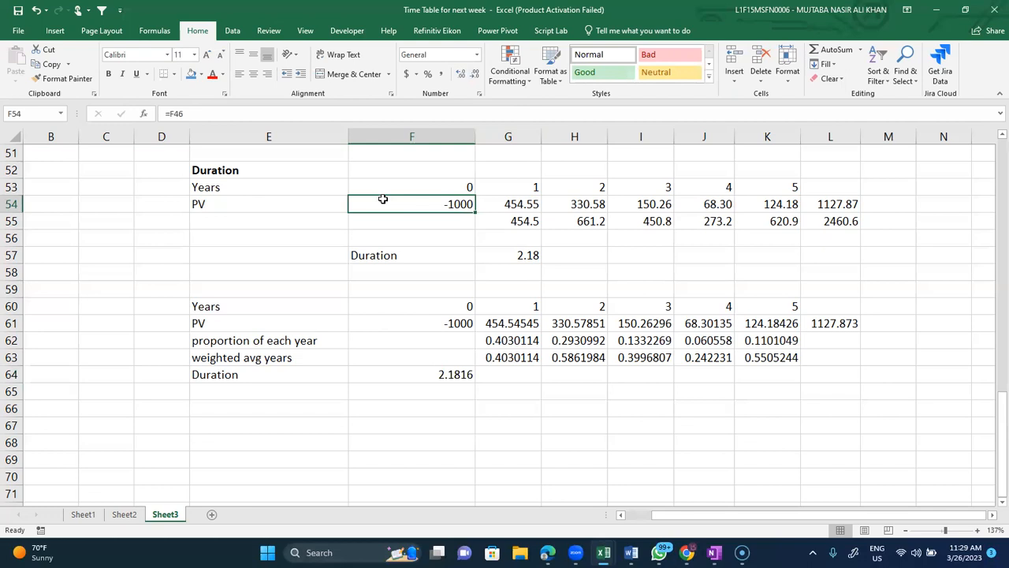
key(Right)
key(Right)
key(Right)
key(Right)
key(Right)
key(Right)
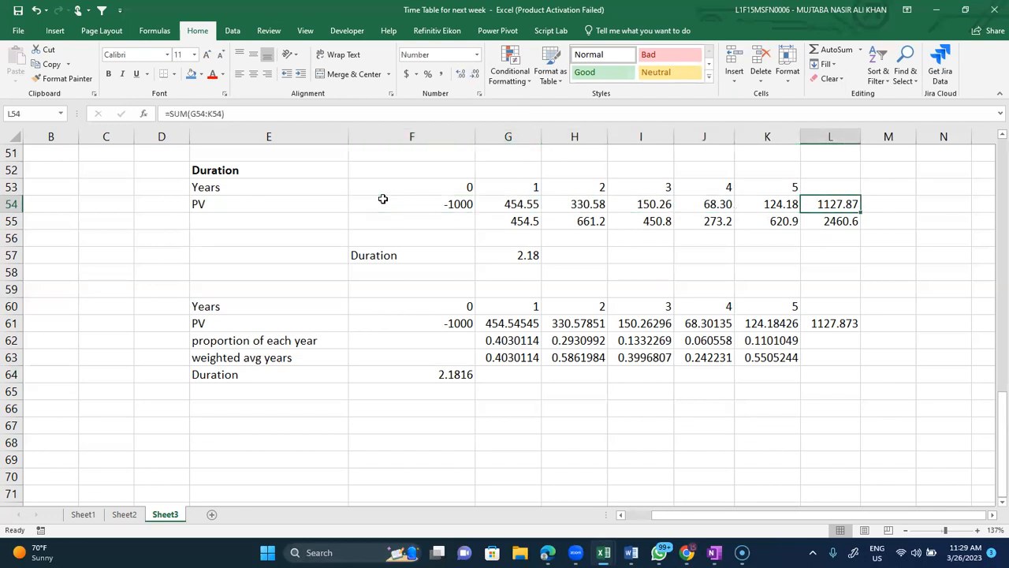
key(Down)
key(Left)
key(Left)
key(Left)
key(Left)
key(Left)
key(Up)
key(Up)
key(Down)
key(Down)
key(Right)
key(Right)
key(Right)
key(Right)
key(Right)
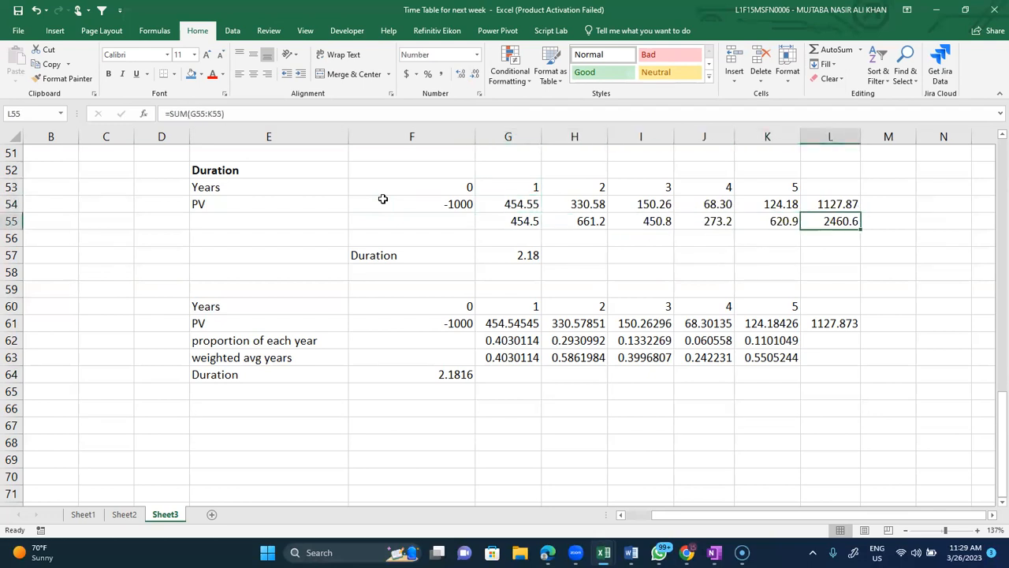
key(Up)
key(Down)
key(Down)
key(Down)
key(Left)
key(Left)
key(Left)
key(Left)
key(Left)
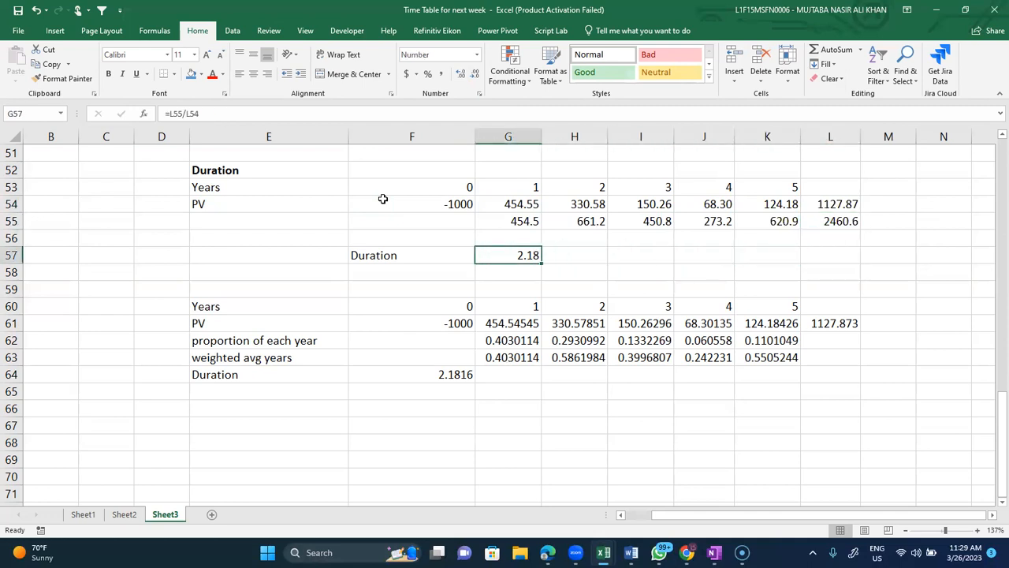
click(309, 6)
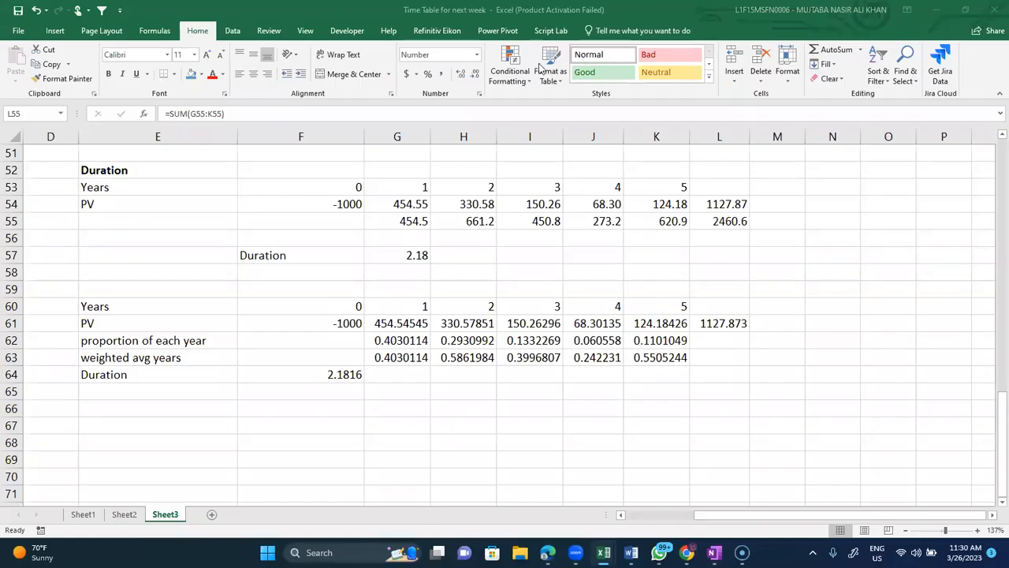
Step: Enter the heading "How to calculate YTM,KD and Mv of bond" in E66
scroll(498, 324, down, 1)
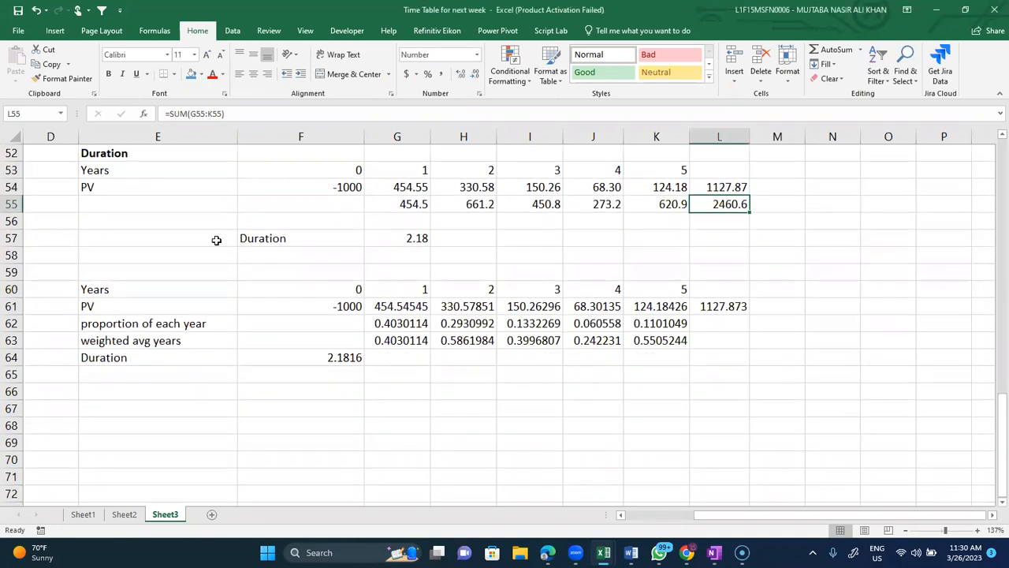
click(162, 396)
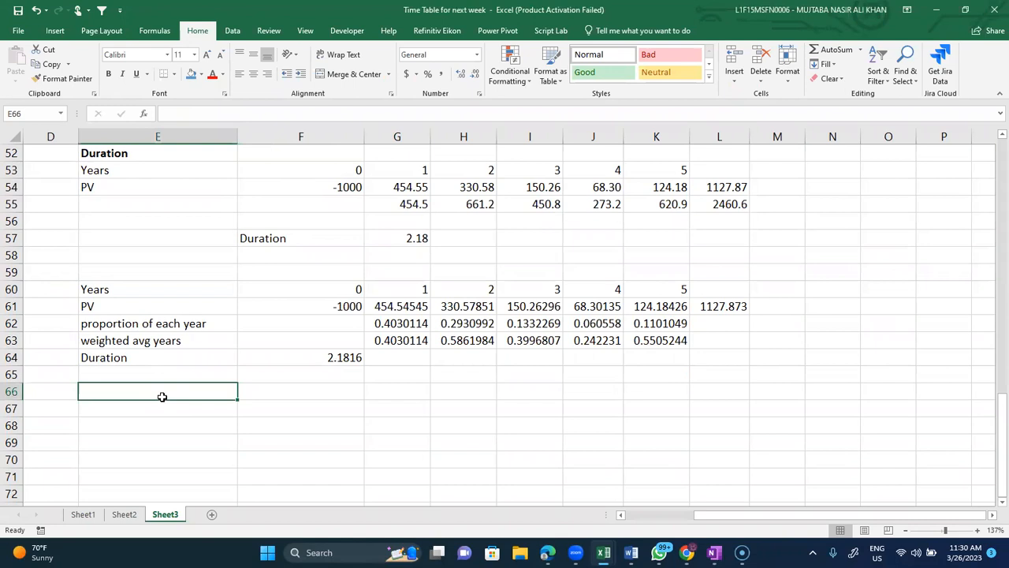
text(How to caluclate)
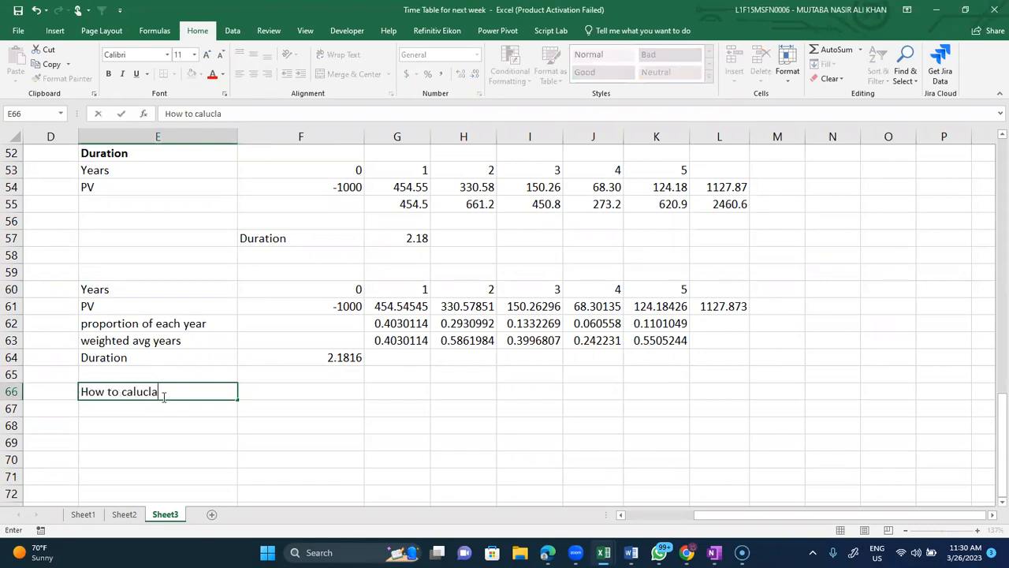
key(BackSpace)
key(BackSpace)
key(BackSpace)
key(BackSpace)
key(BackSpace)
key(BackSpace)
text(culate )
text(COs)
key(BackSpace)
key(BackSpace)
key(BackSpace)
text(YTM,KD and M)
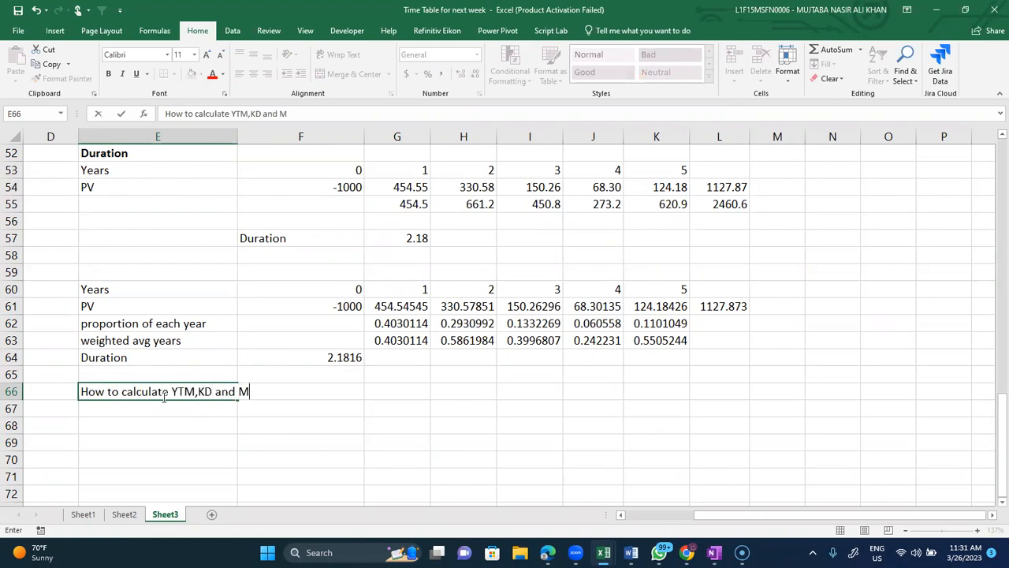
text(v of bond)
key(Return)
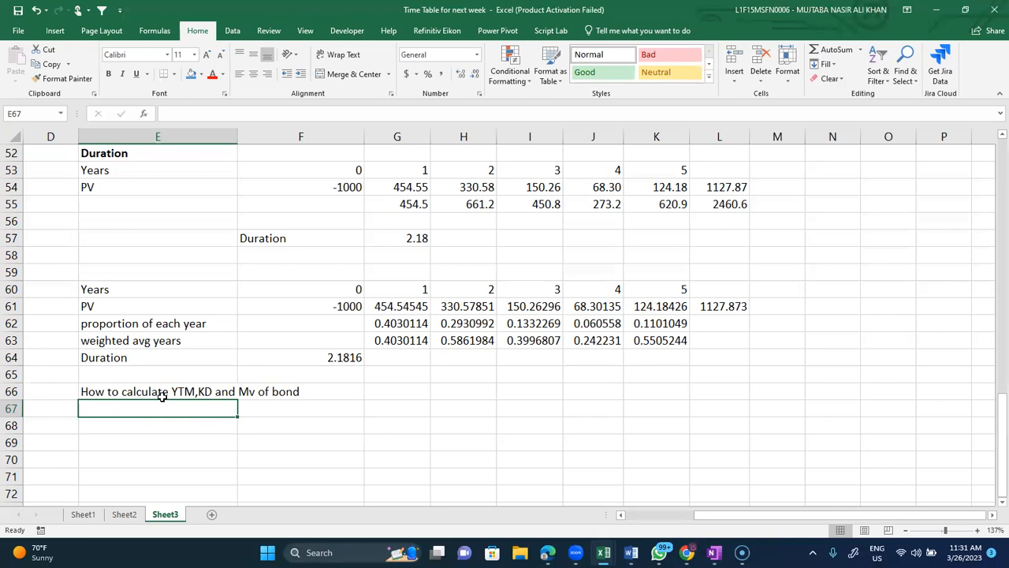
Step: Label E68 "Par" and enter 100 beside it in F68
scroll(161, 397, down, 3)
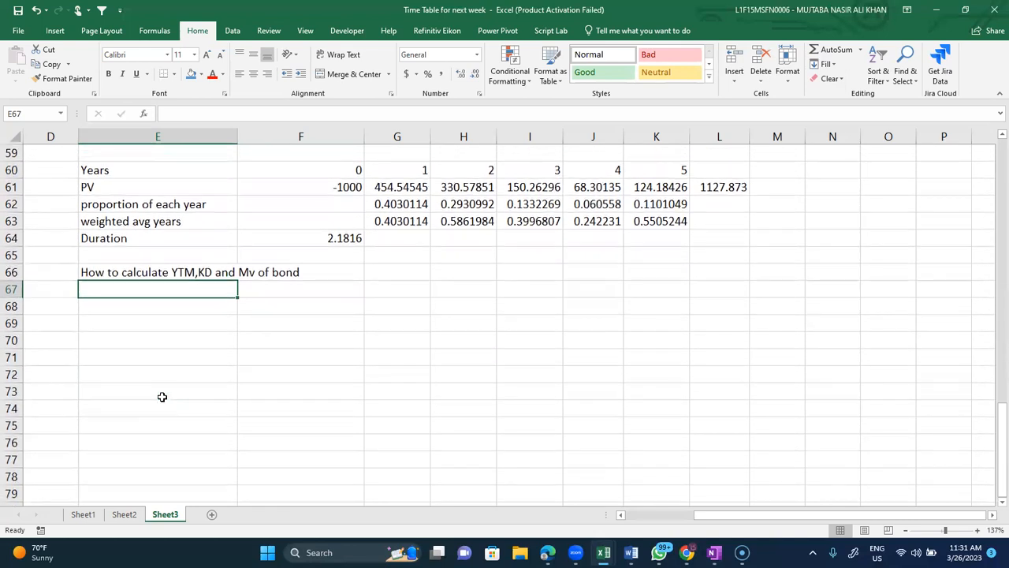
key(Down)
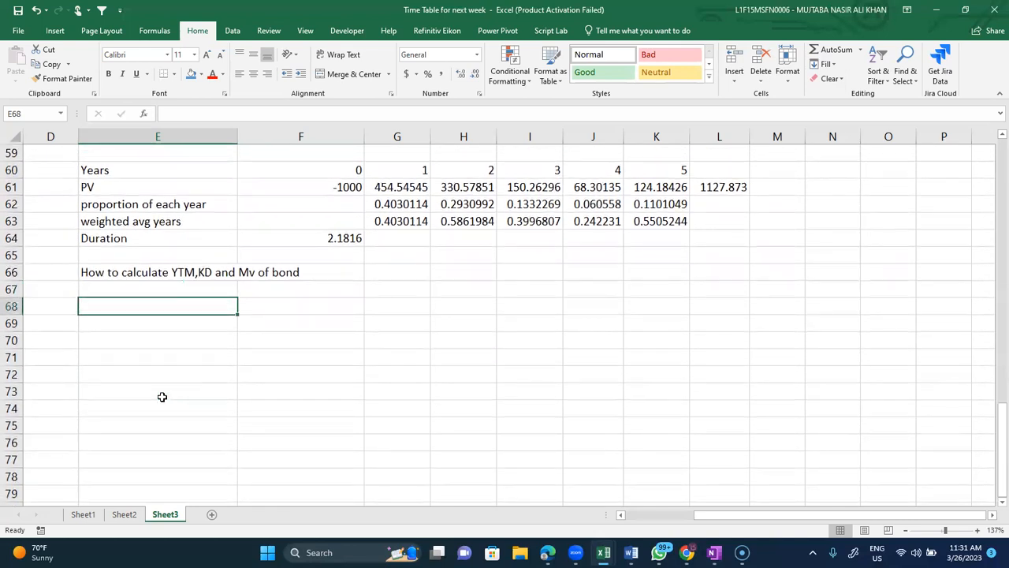
text(Par)
key(Return)
key(Up)
key(Right)
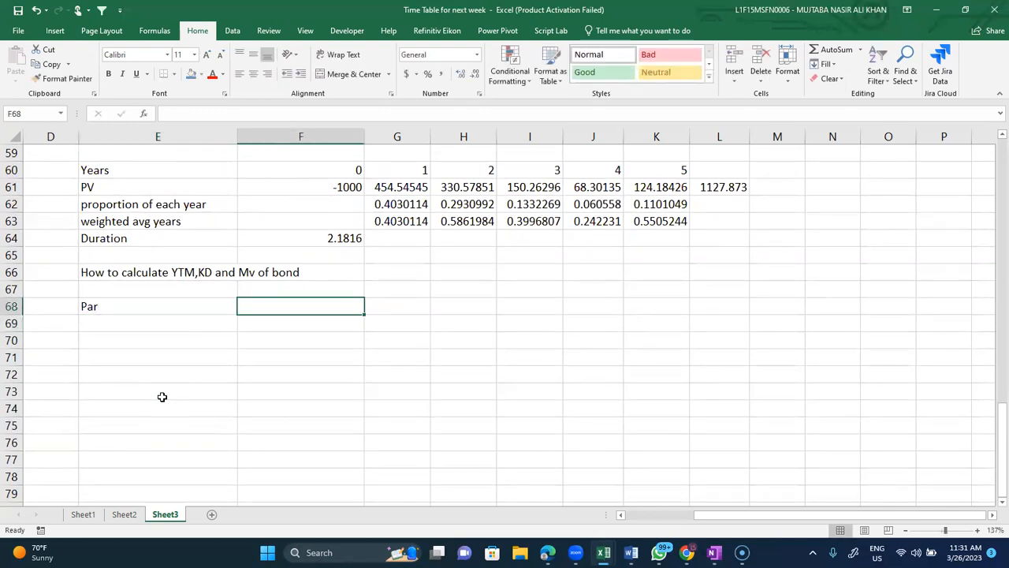
text(100)
key(Return)
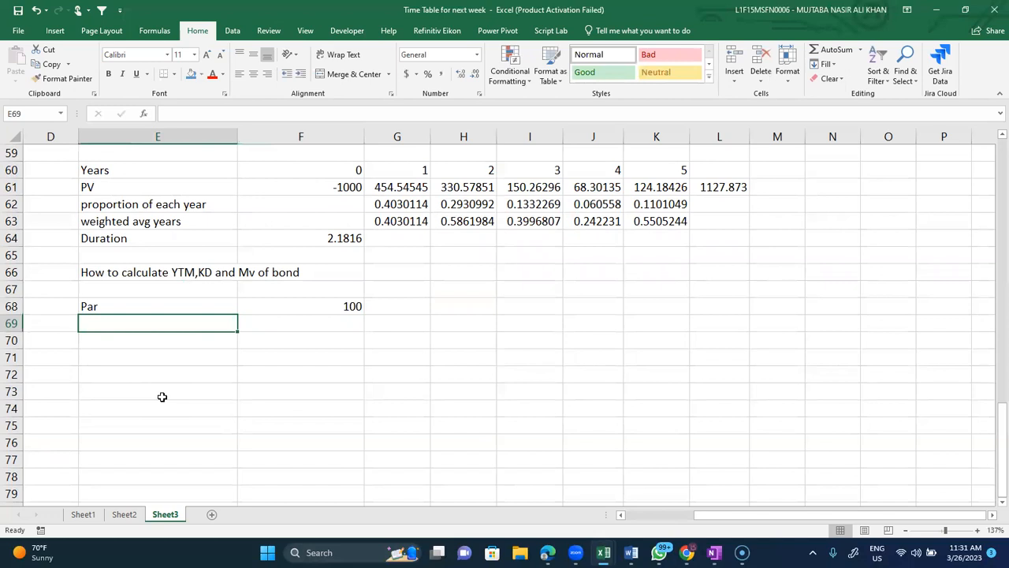
Step: Label E69 "coupon or interest" and enter 10% in F69
text(copu)
key(BackSpace)
key(BackSpace)
text(upon )
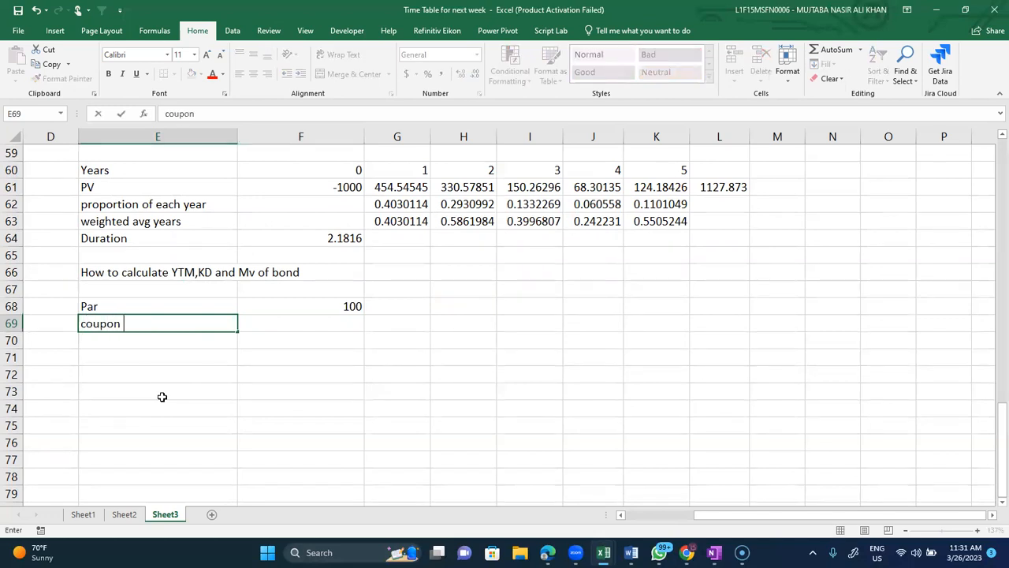
text(or intersest)
key(Tab)
text(1)
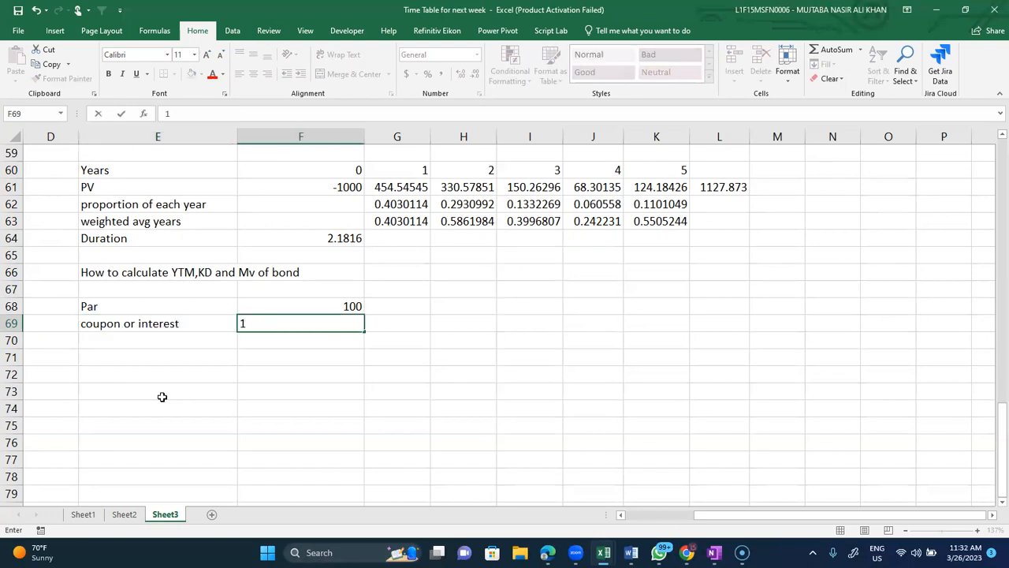
text(0%)
key(Return)
key(Left)
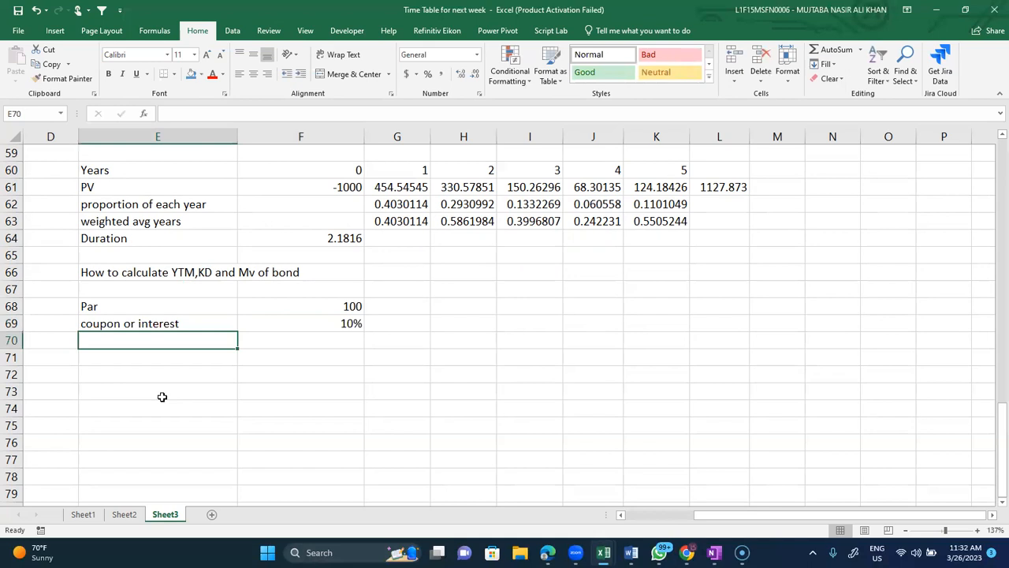
Step: Label E70 "required return or ytm" and enter 8% in F70
text(re)
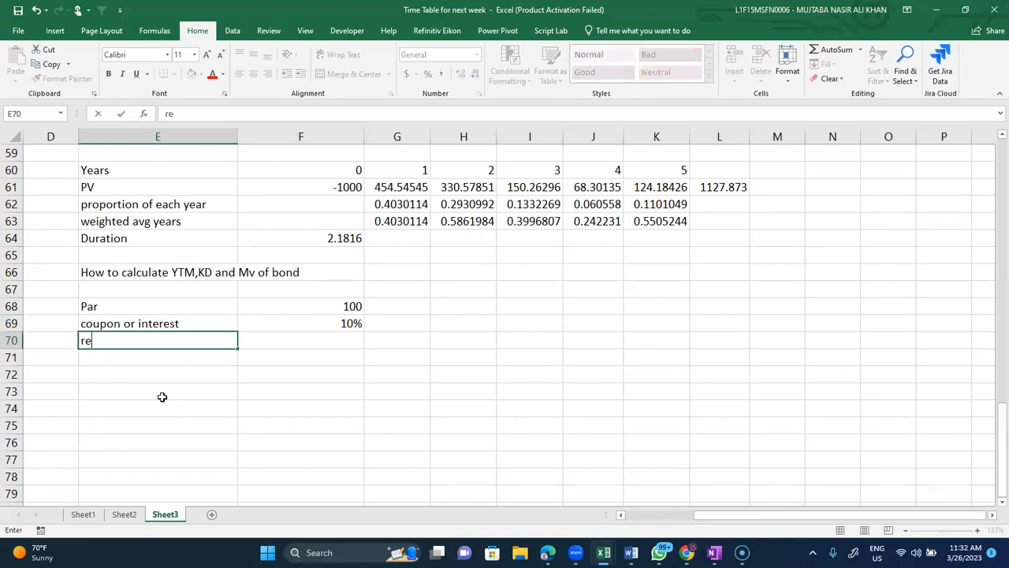
text(quired return or ytm)
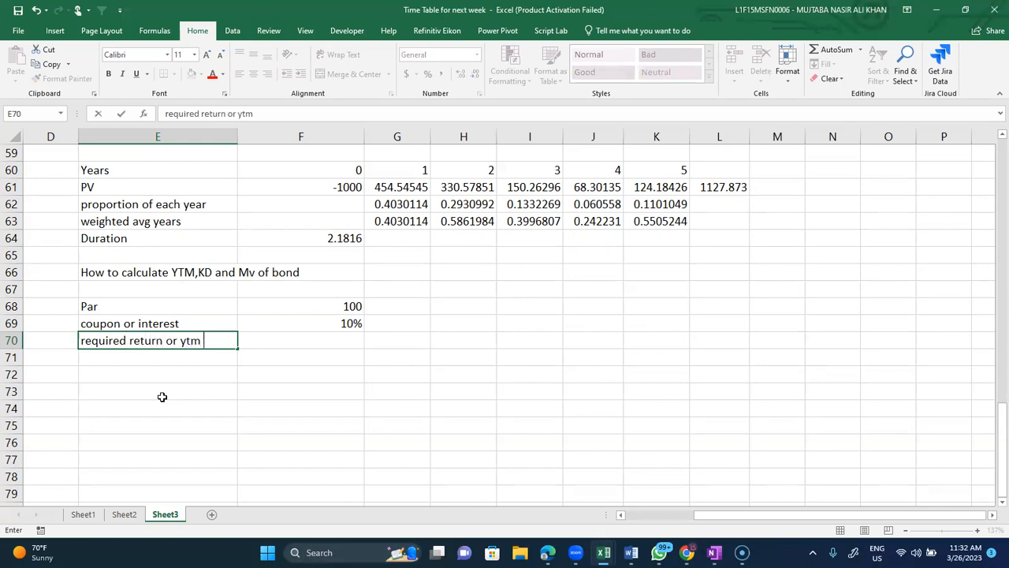
key(Tab)
text(8%)
key(Return)
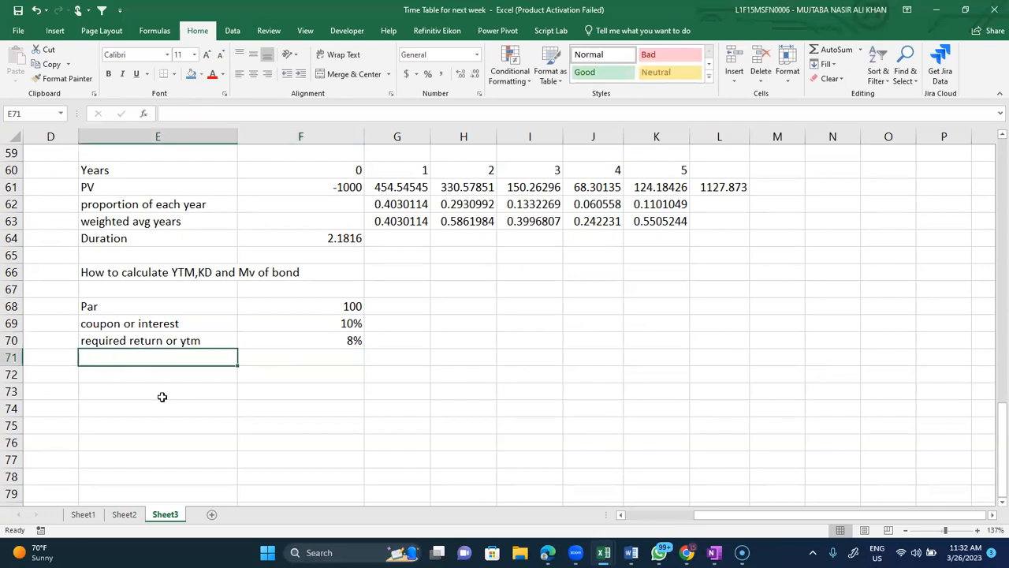
Step: Label E71 "maturity" and enter "5 years" in F71
text(maturity)
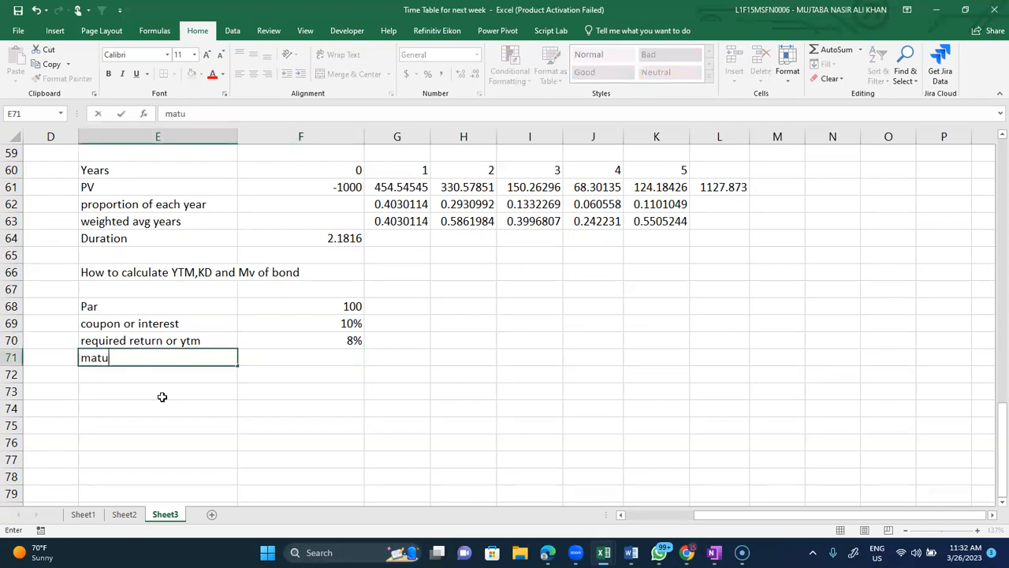
key(Up)
key(Down)
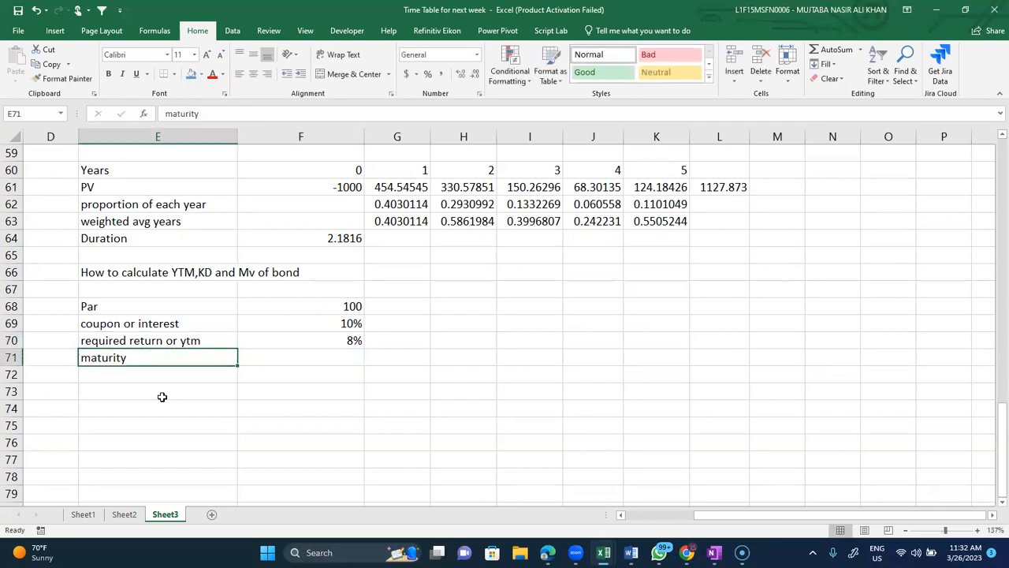
key(Right)
text(5 years)
key(Return)
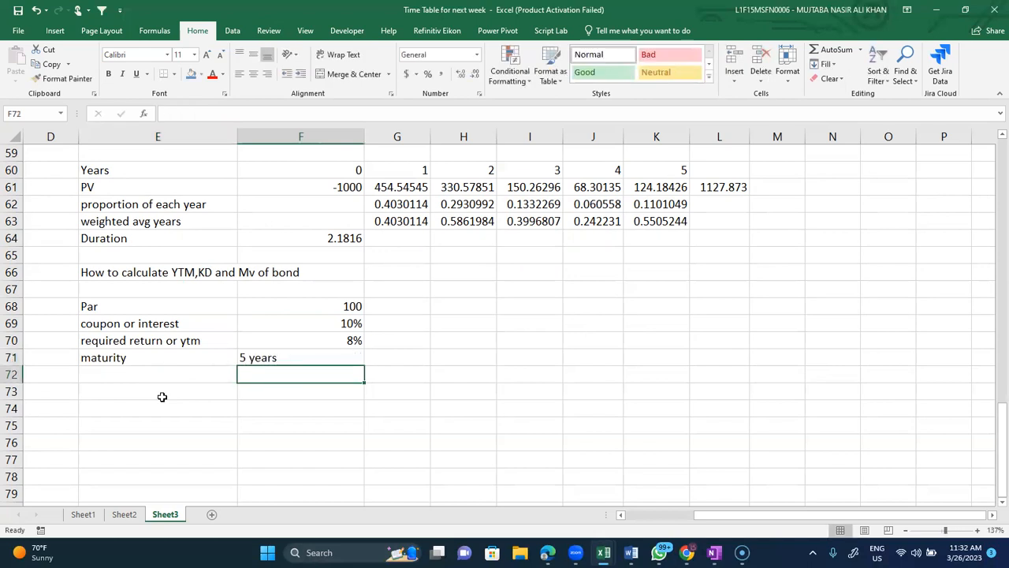
Step: Enter "redeemable at par" in E72, and label E73 "MV" with a "?" placeholder in F73
key(Left)
text(r)
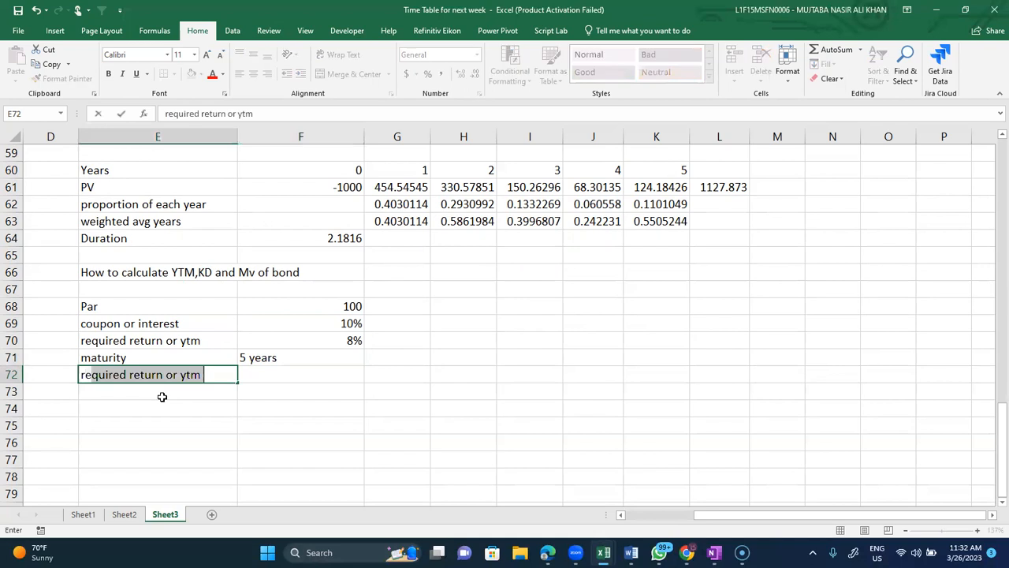
text(edeemable at )
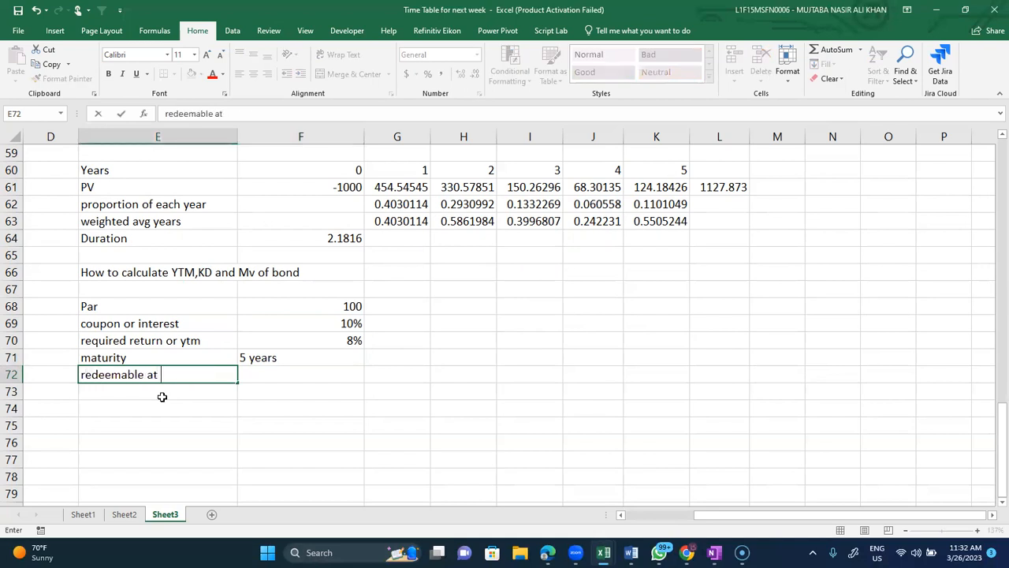
text(par)
key(Return)
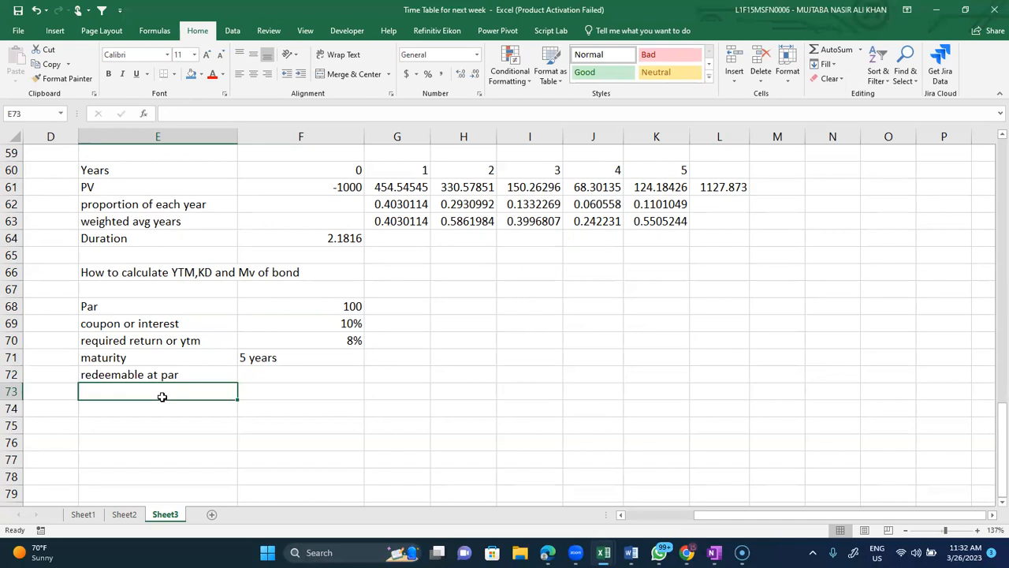
text(MV)
key(Tab)
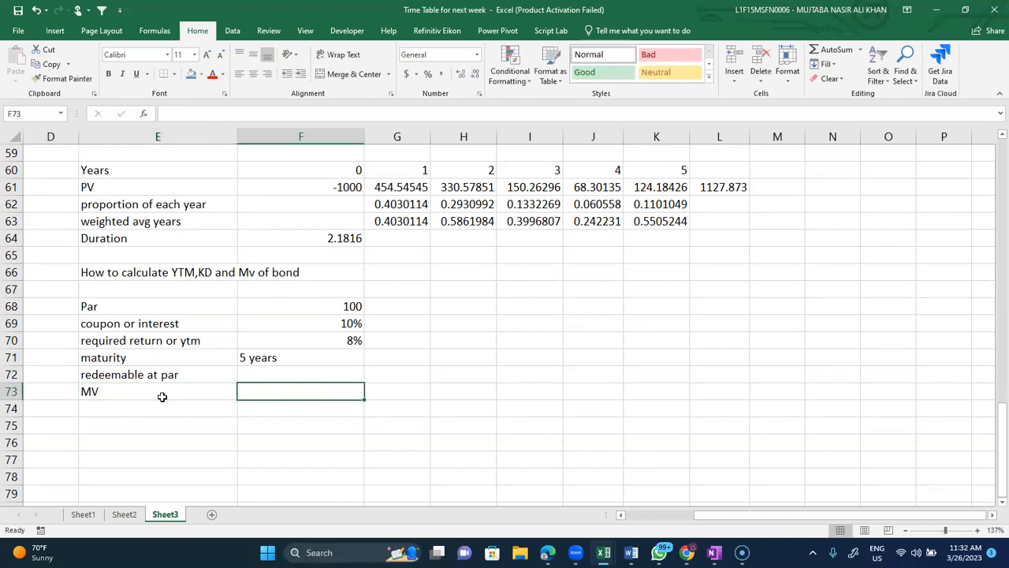
text(?)
key(Return)
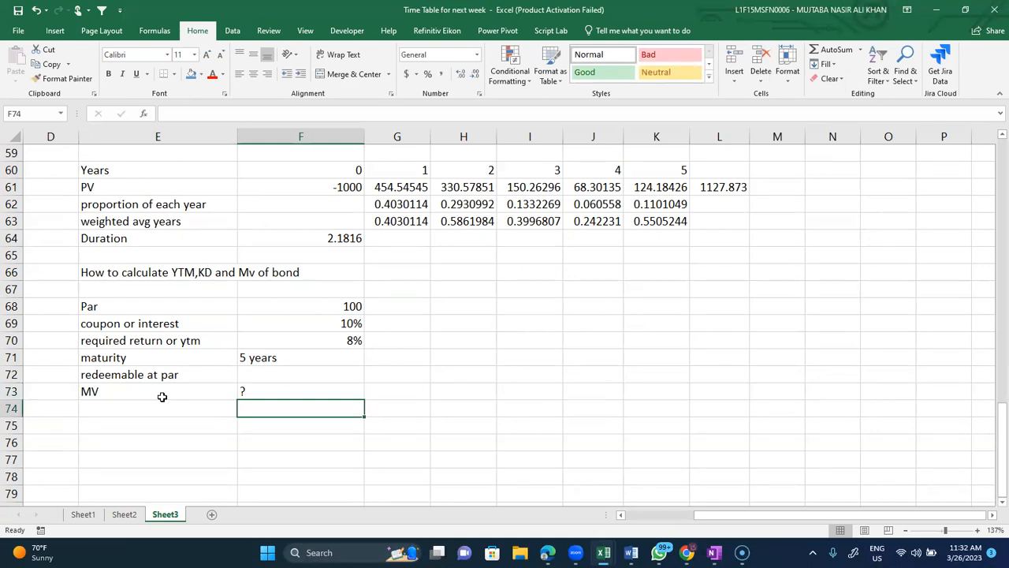
Step: Label E75 "Years" and enter the year numbers 1 to 5 across F75:J75
scroll(162, 397, down, 1)
key(Down)
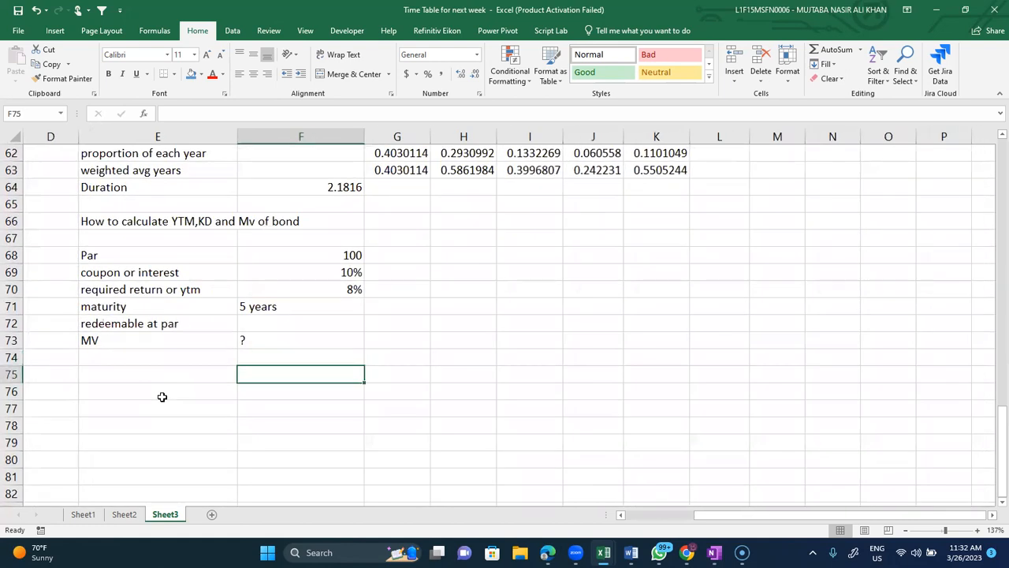
key(Left)
text(Years)
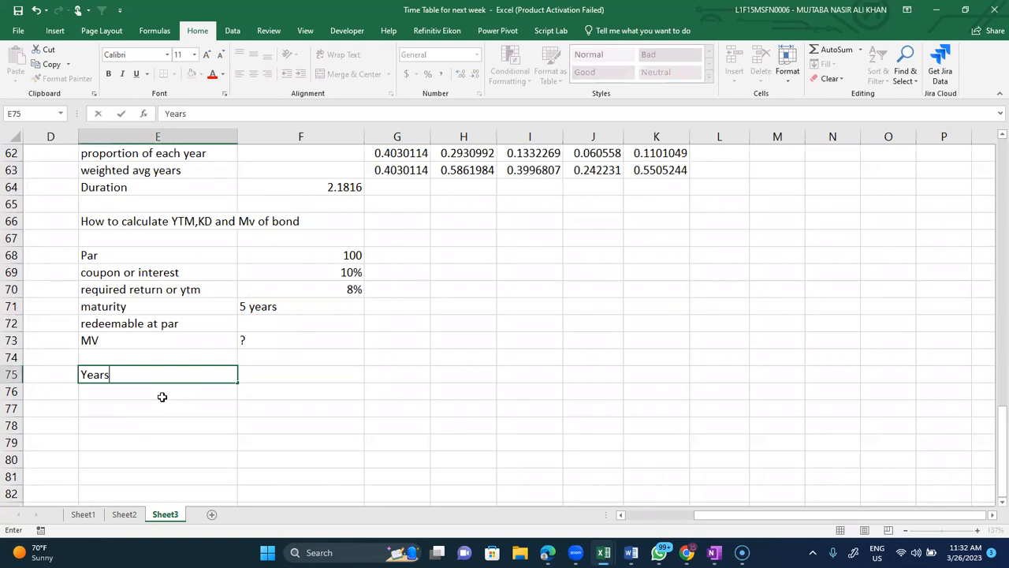
key(Tab)
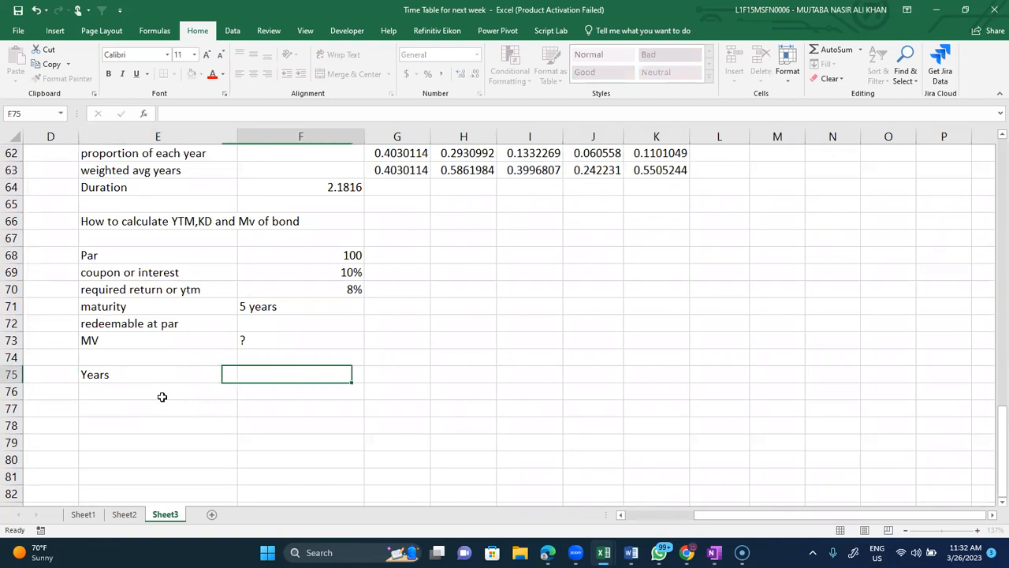
text(1)
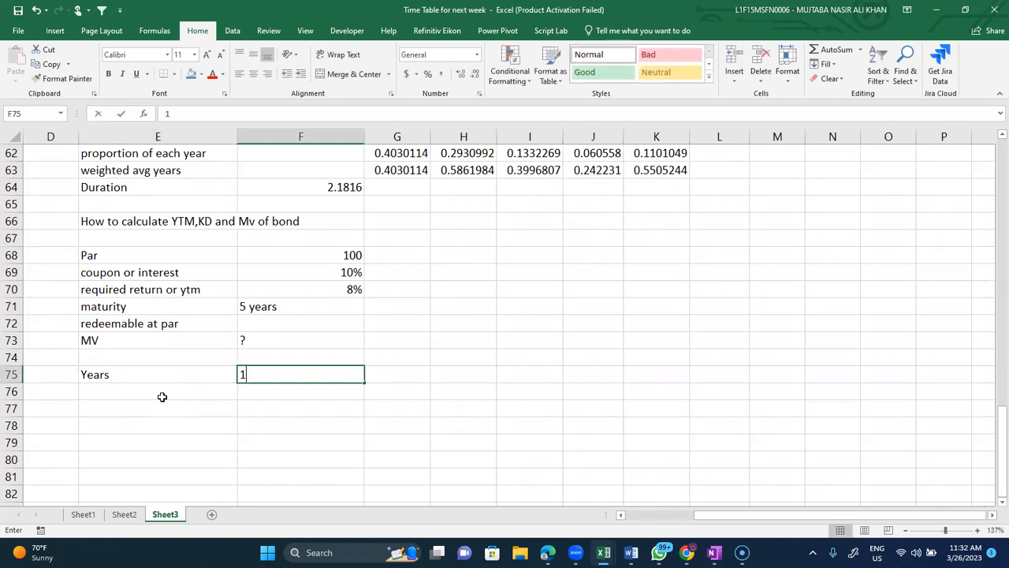
key(Tab)
text(2)
key(Tab)
text(3)
key(Tab)
text(4)
key(Tab)
text(5)
key(Return)
Step: Label E76 "Cashflows" and start a formula in F76
key(Left)
key(Left)
key(Left)
key(Left)
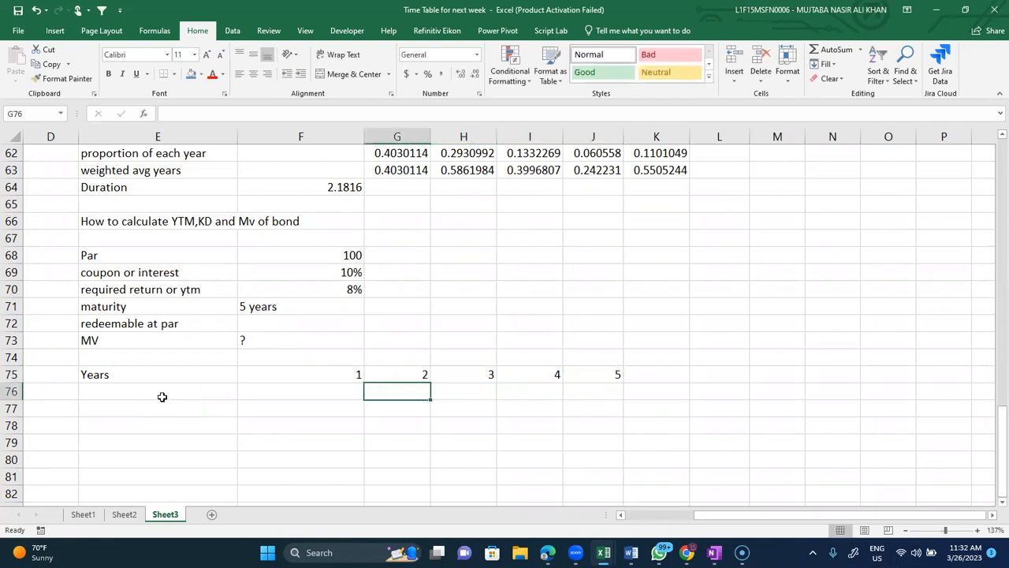
text(Cashflows)
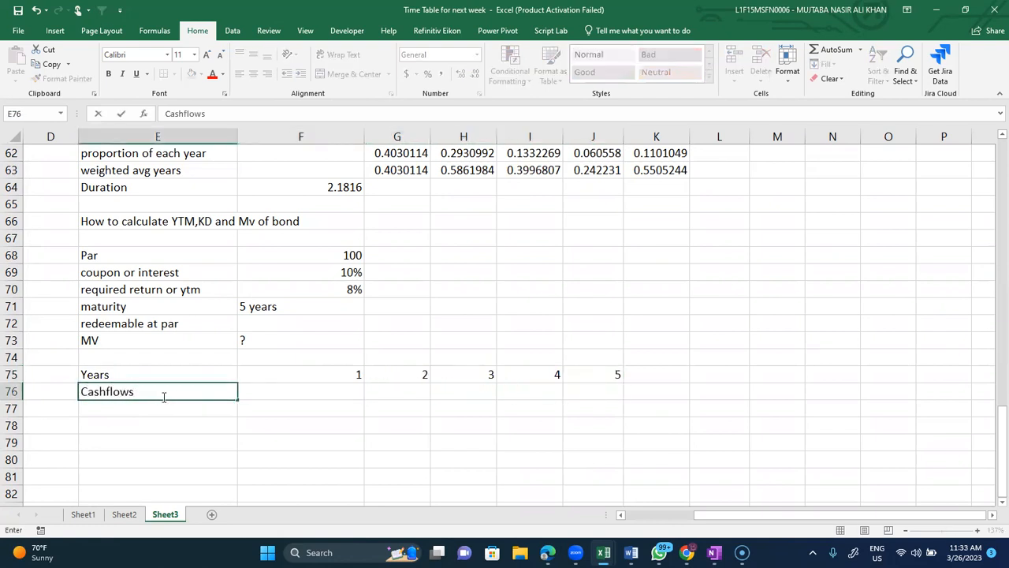
key(Tab)
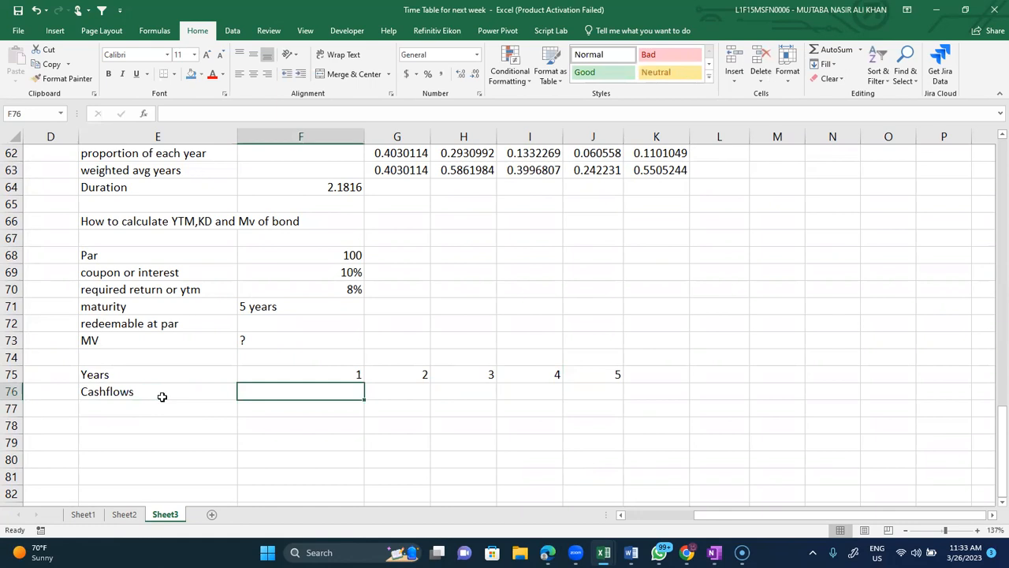
text(=)
key(Up)
key(Up)
key(Up)
key(Up)
key(Up)
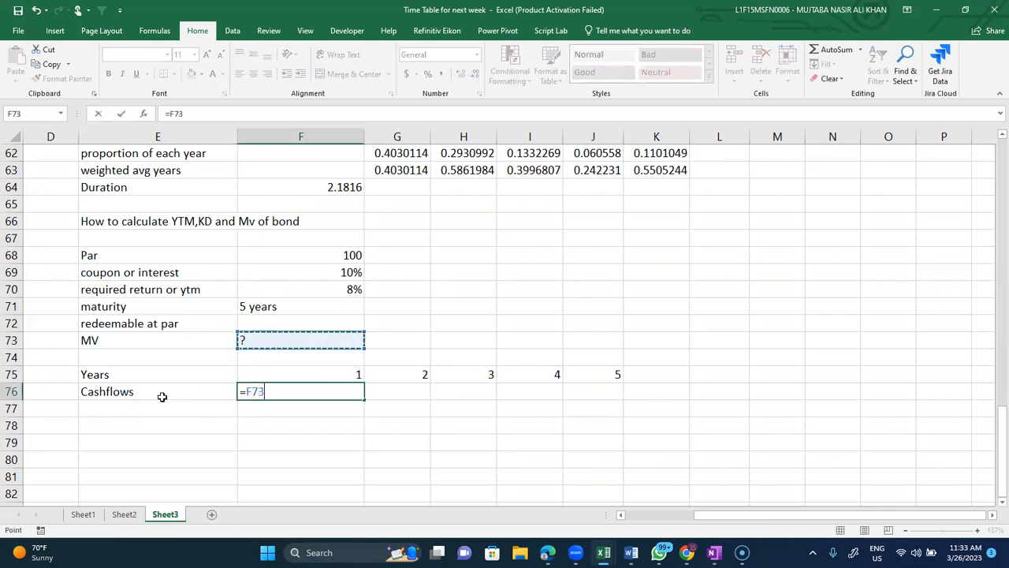
key(Up)
key(Up)
text(*10%)
key(BackSpace)
key(BackSpace)
key(BackSpace)
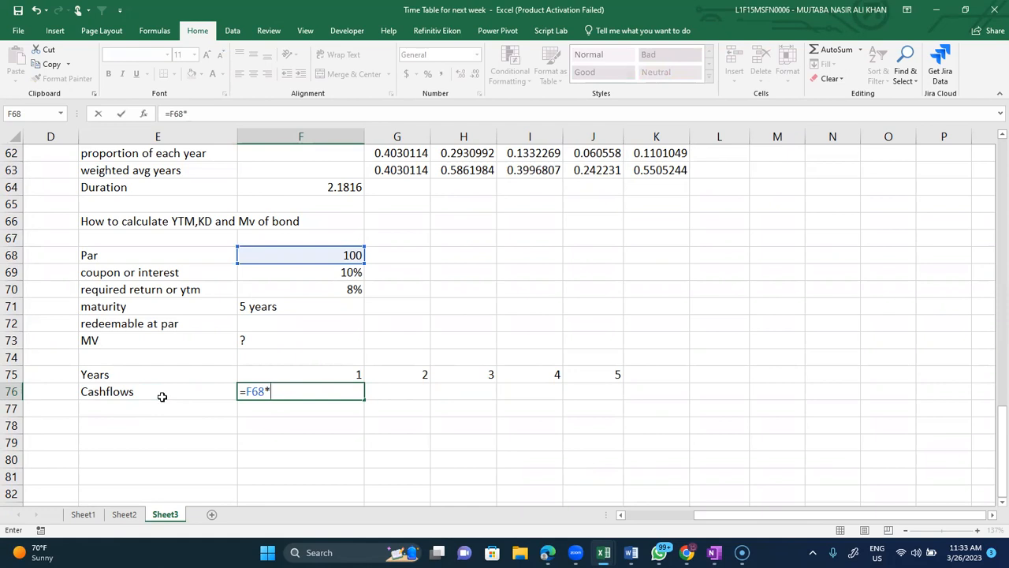
text(\)
key(BackSpace)
key(BackSpace)
key(BackSpace)
key(BackSpace)
key(BackSpace)
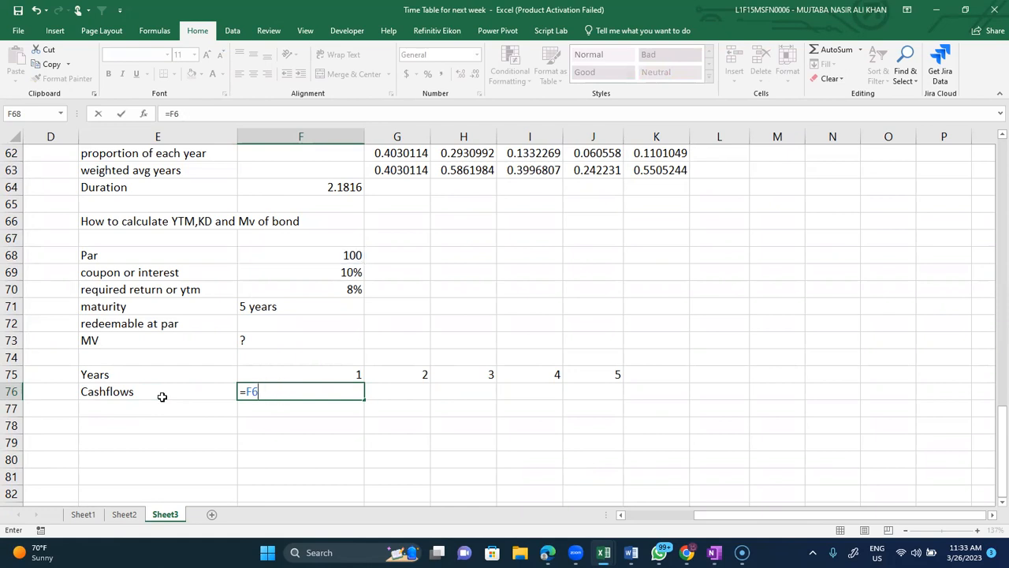
Step: Complete the F76 formula as =100*10% and copy it across G76:J76
text(100*10%)
key(Return)
key(Up)
key(ctrl+c)
key(Right)
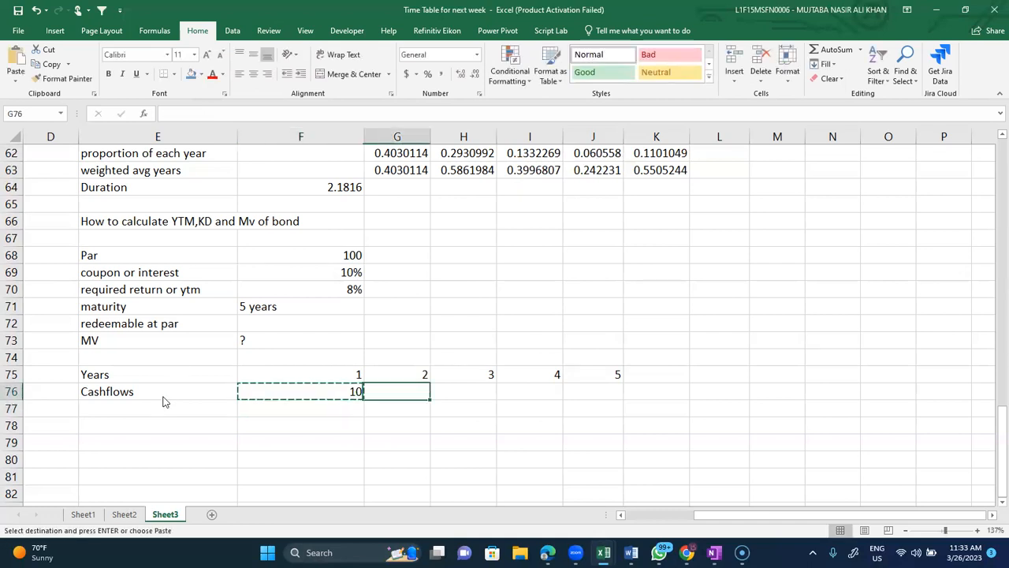
key(shift+Right)
key(shift+Right)
key(shift+Right)
key(ctrl+v)
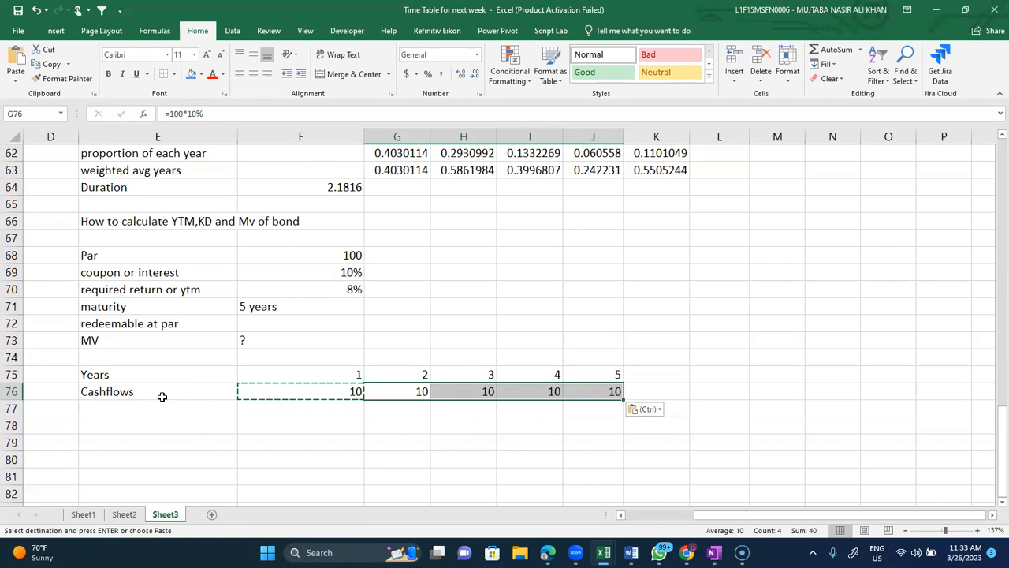
Step: Add the par redemption to the year 5 cash flow by changing J76 to =100*10%+100
key(Right)
key(Right)
key(Right)
key(Right)
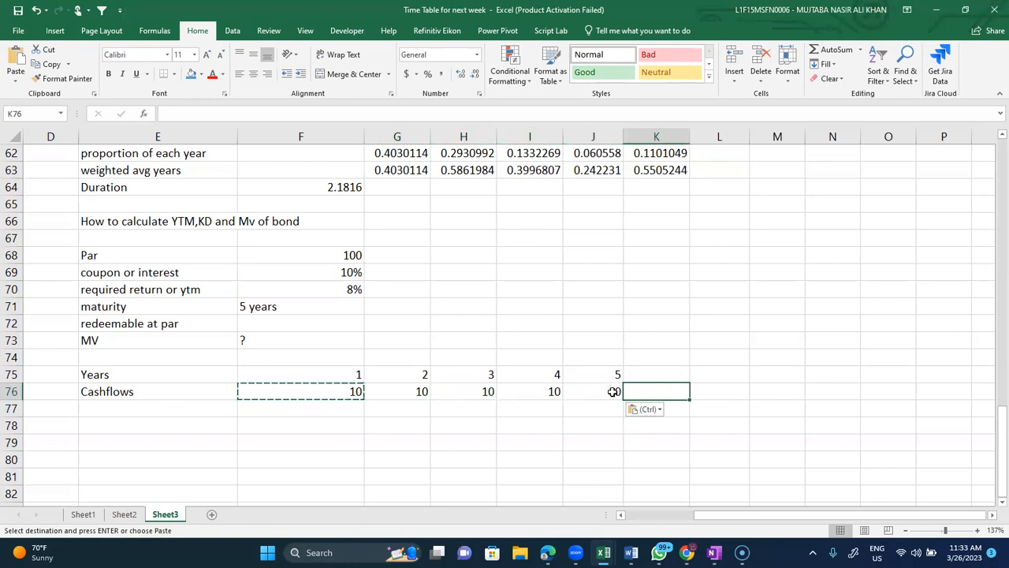
click(613, 392)
double_click(613, 392)
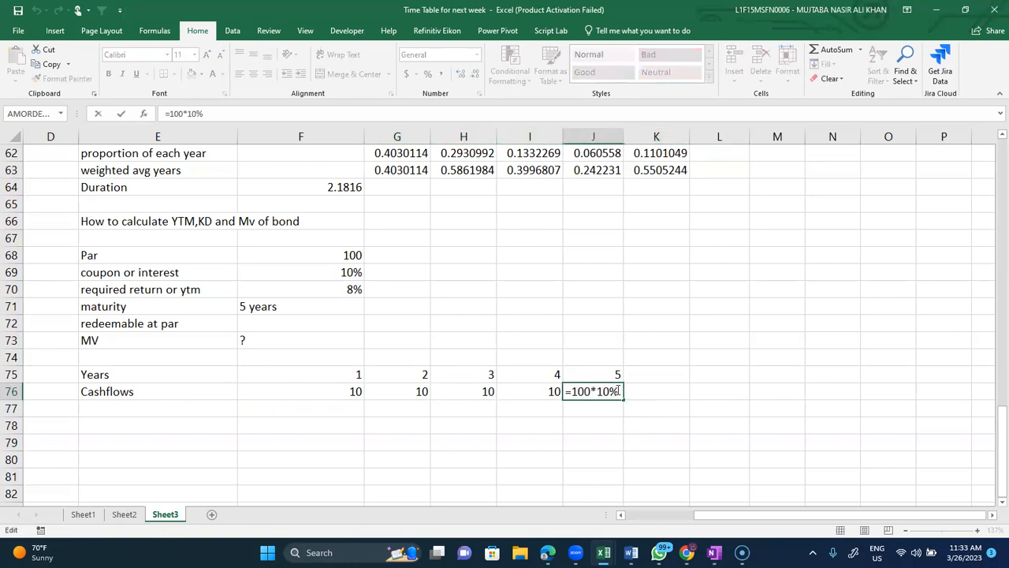
text(+100)
key(Return)
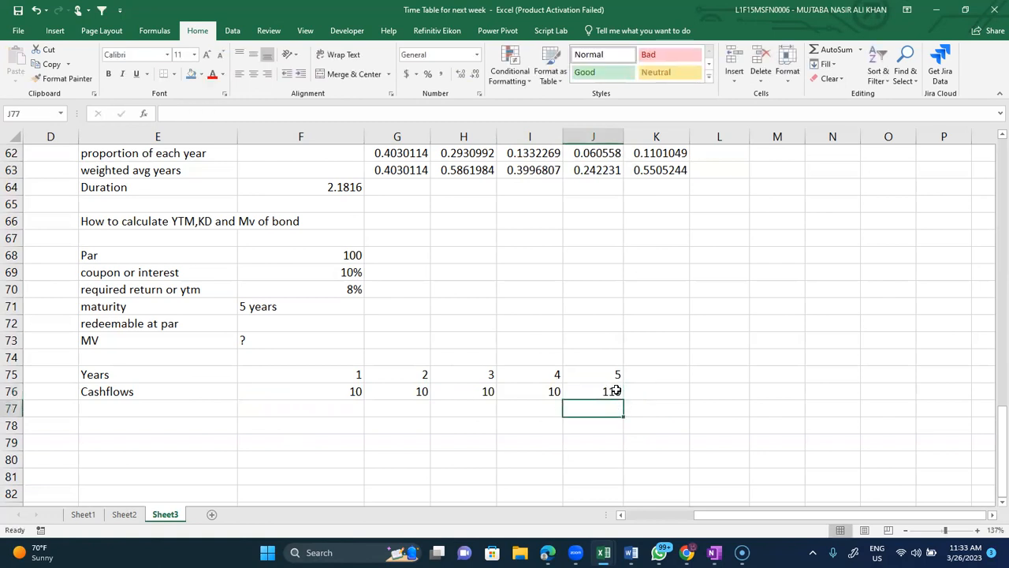
click(727, 414)
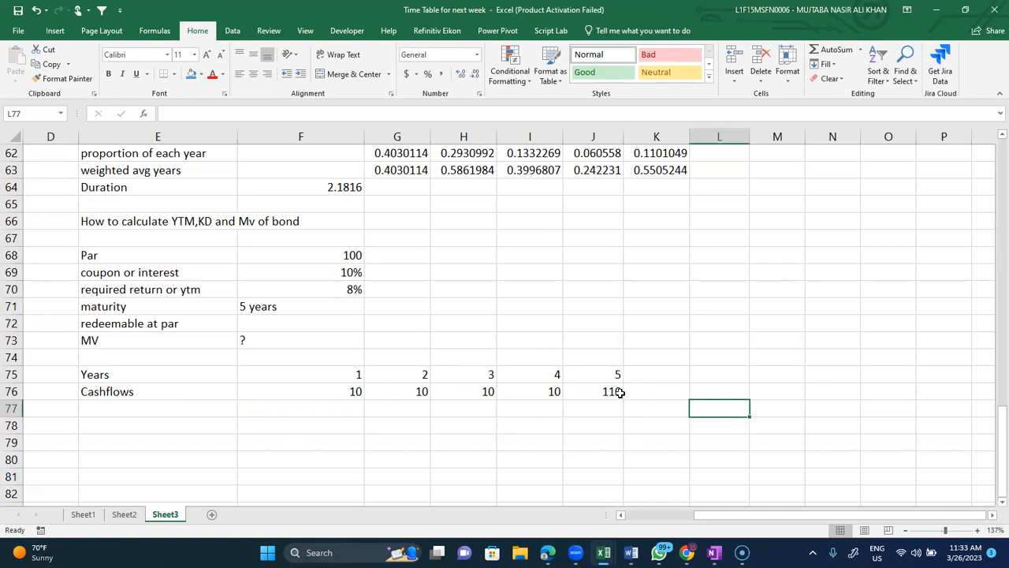
click(168, 427)
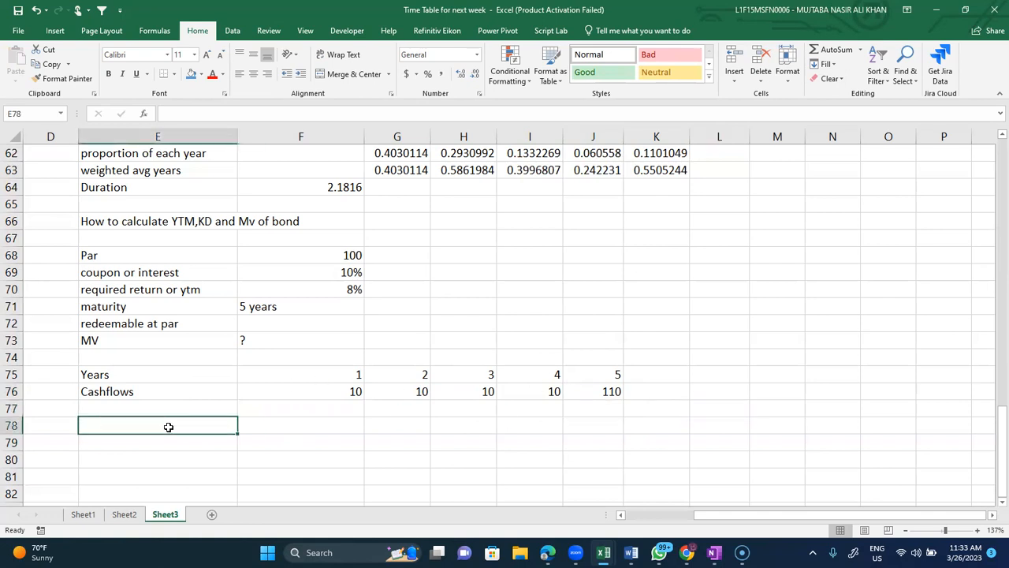
text(NPV)
key(Tab)
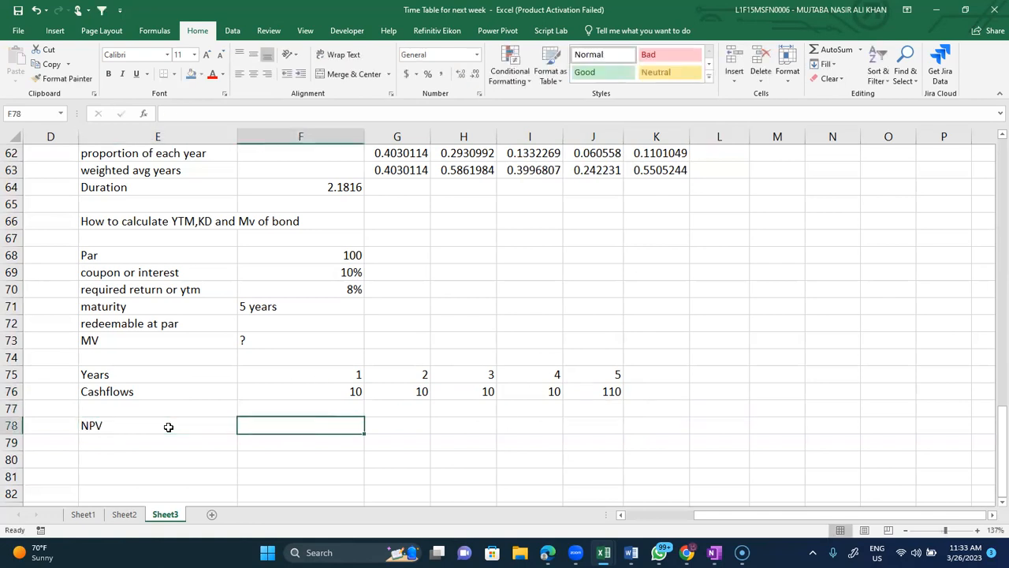
Step: Label E78 "MV" and calculate the bond's market value in F78 with =NPV(8%,F76:J76)
click(168, 427)
text(MV)
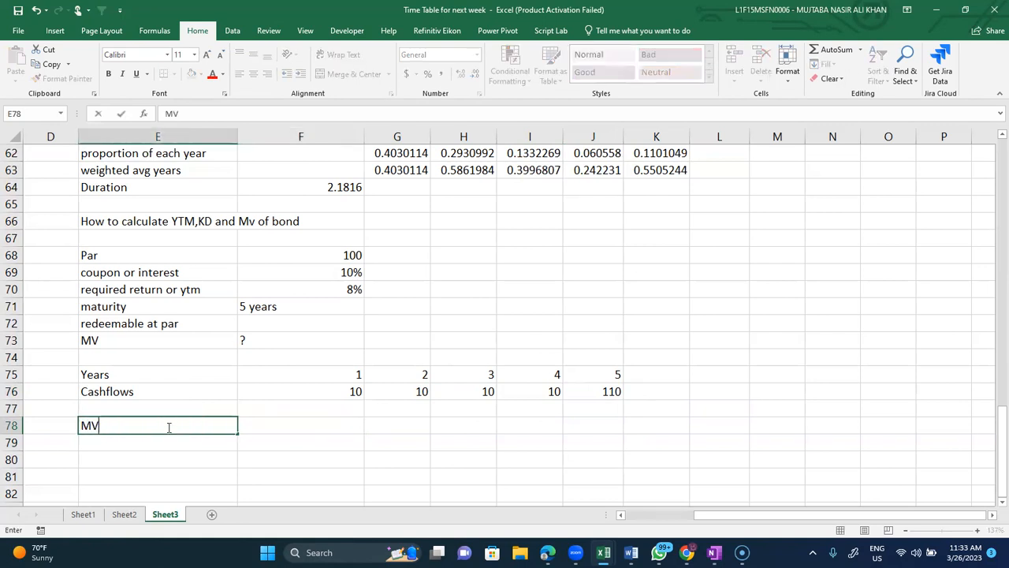
key(Tab)
text(=)
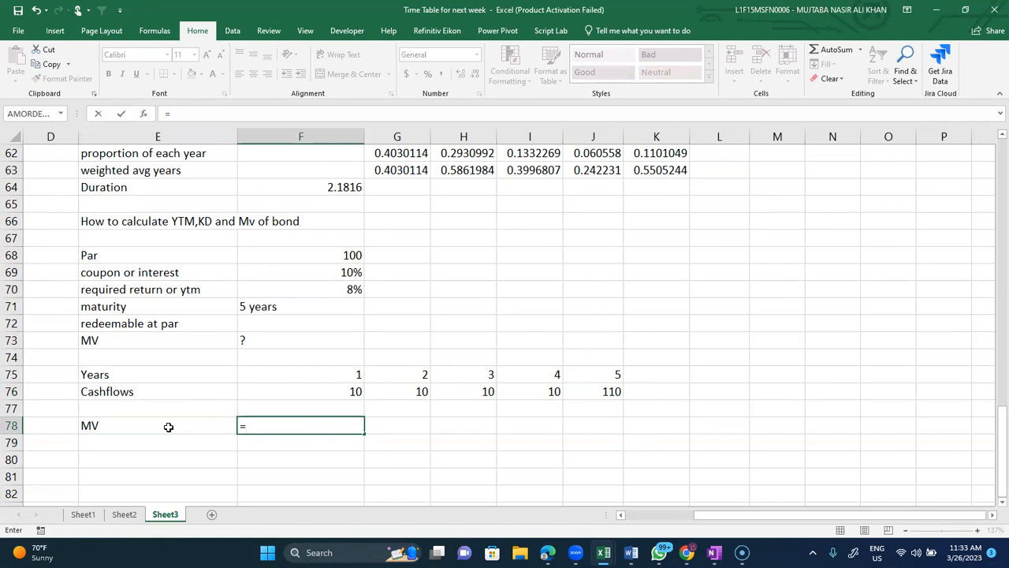
text(n)
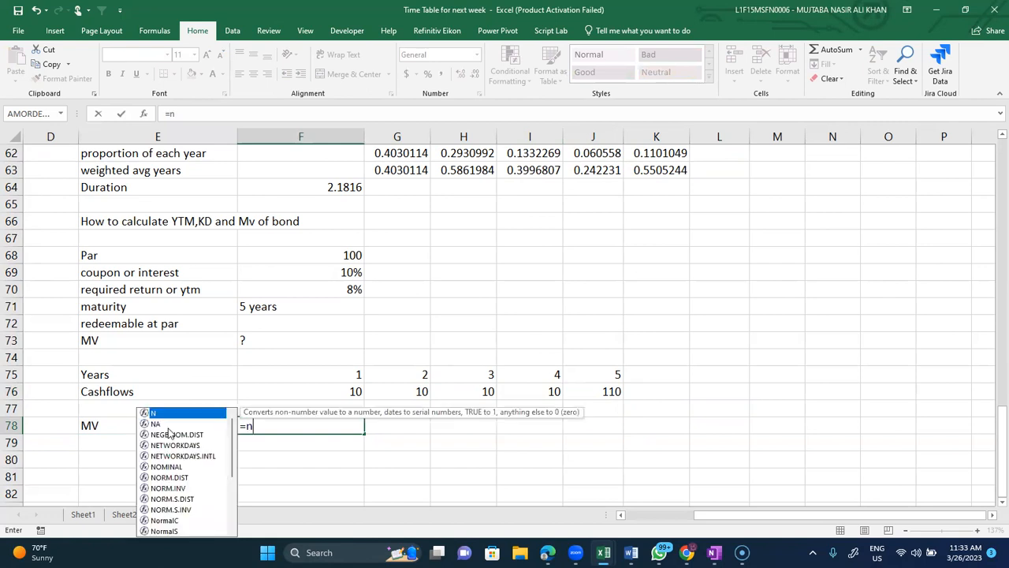
text(pv()
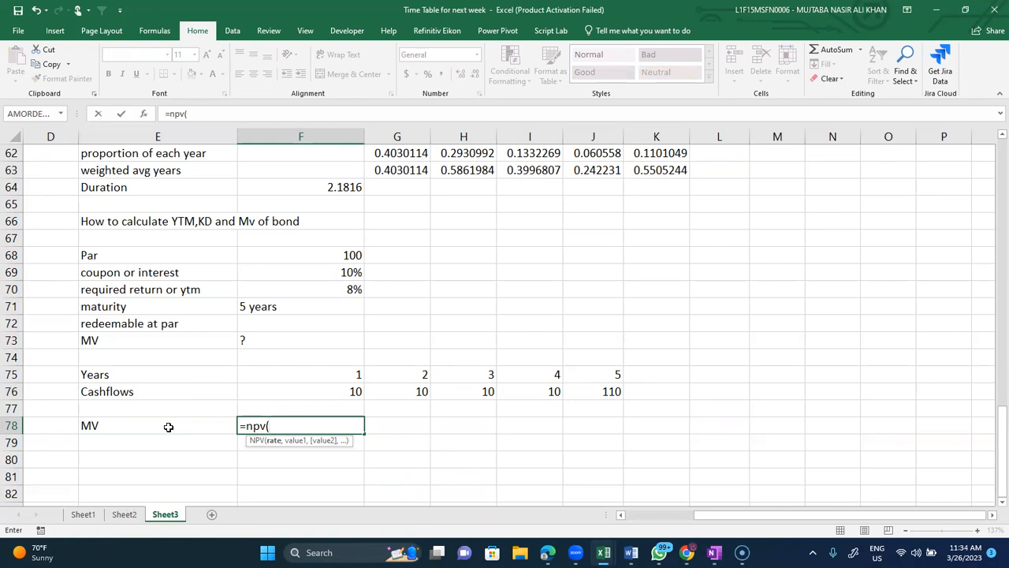
text(8%,)
key(Up)
key(Up)
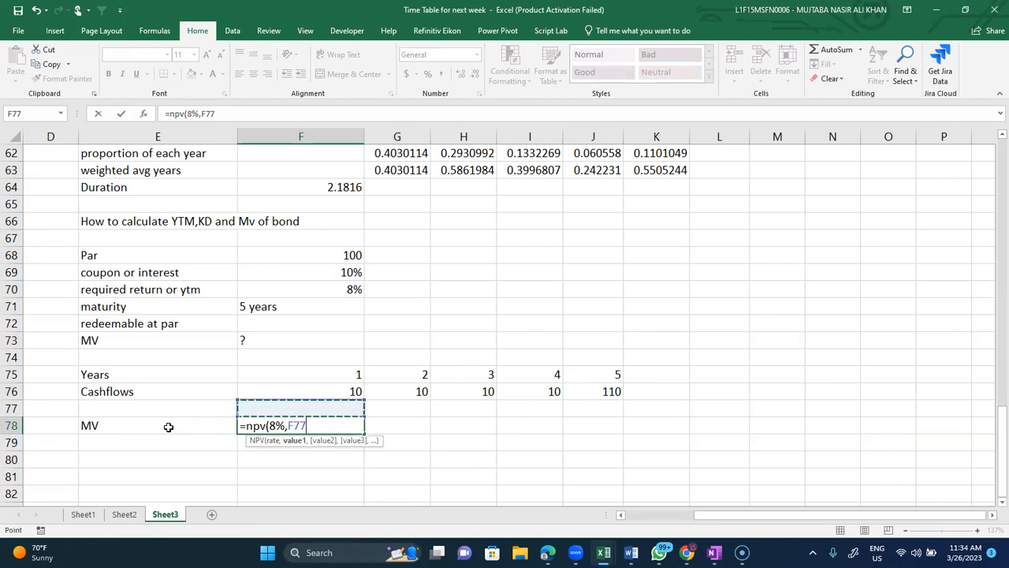
key(shift+Right)
key(shift+Right)
key(shift+Right)
key(shift+Right)
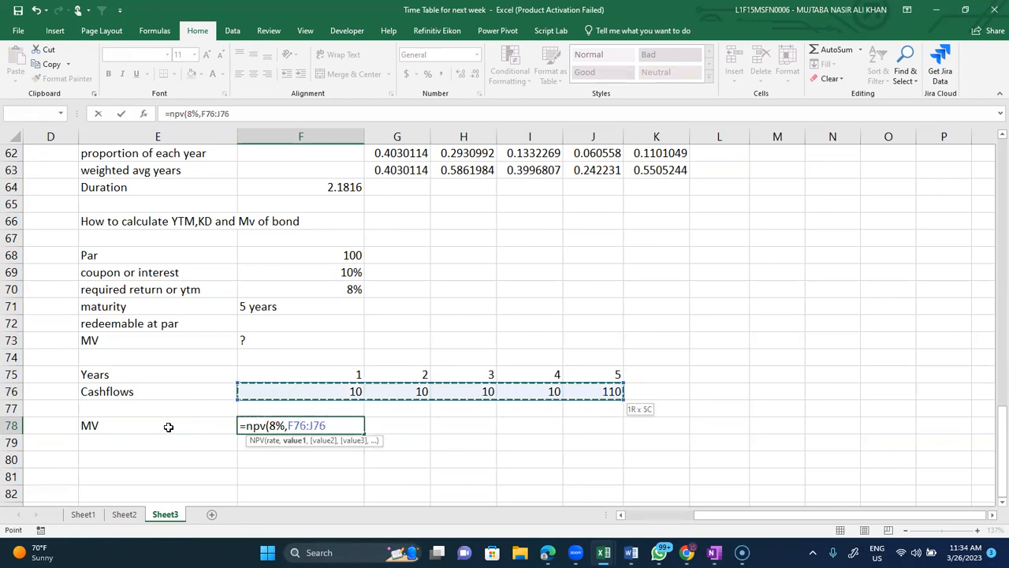
text())
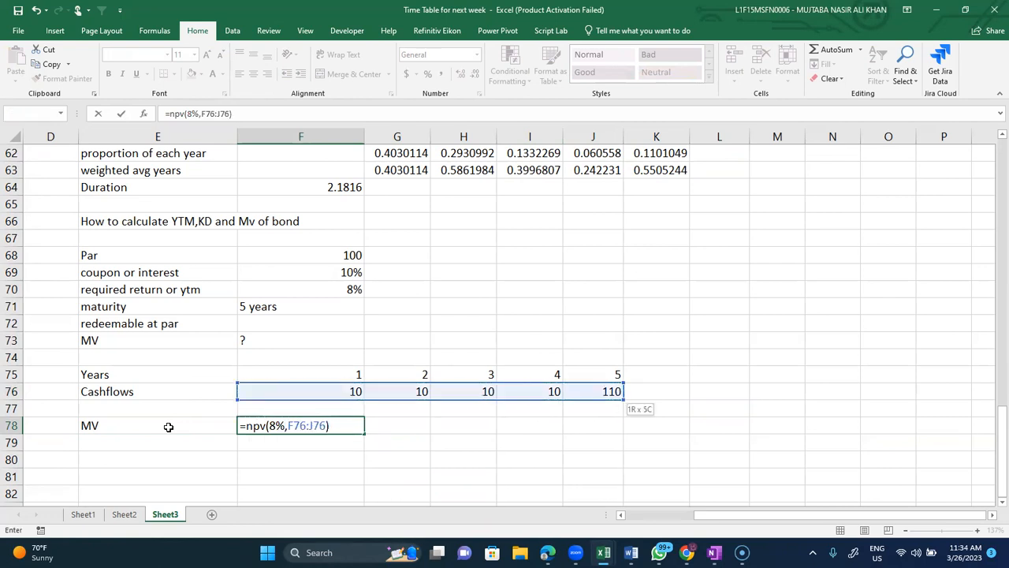
key(Return)
key(Up)
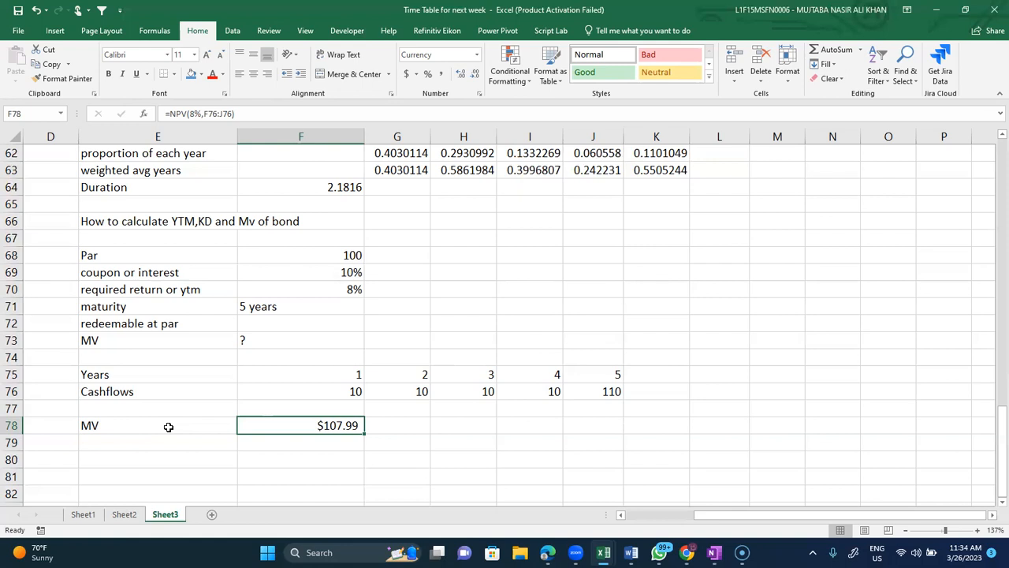
Step: Enter the heading "how to calculate YTM" in E80
scroll(168, 426, down, 1)
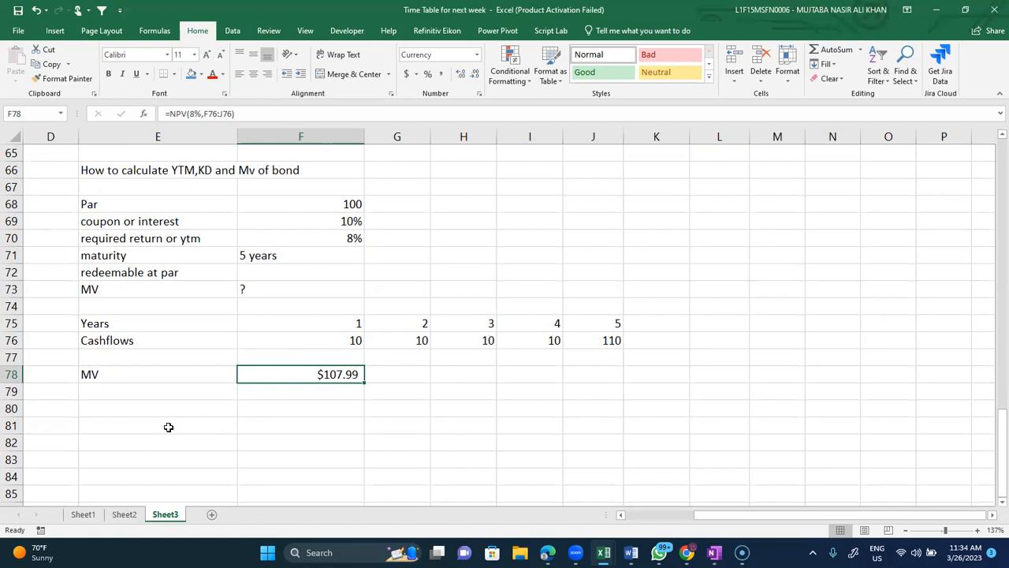
click(131, 411)
text(how t)
key(BackSpace)
text(o)
key(BackSpace)
text(to c)
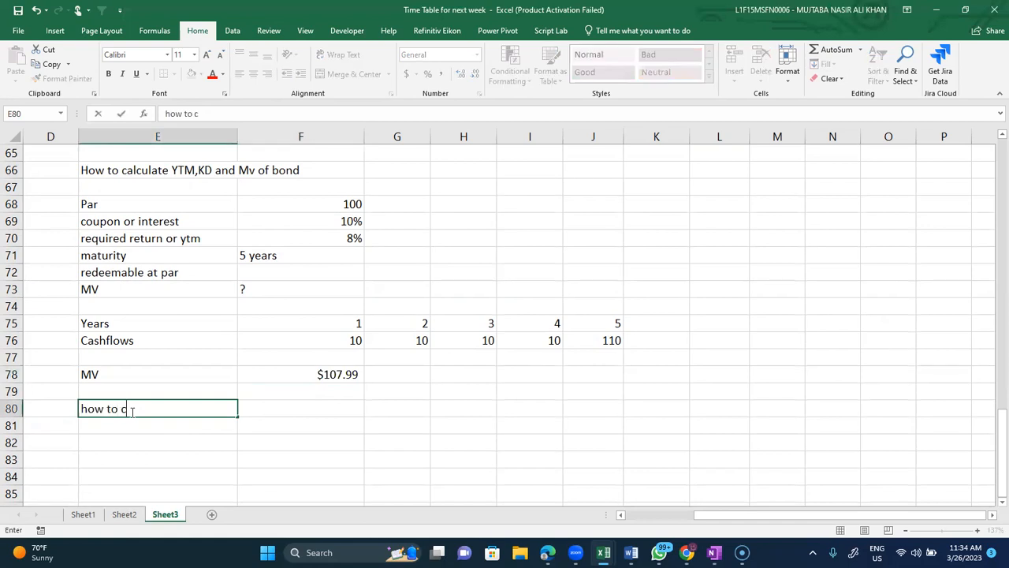
text(alculate YTM)
key(Return)
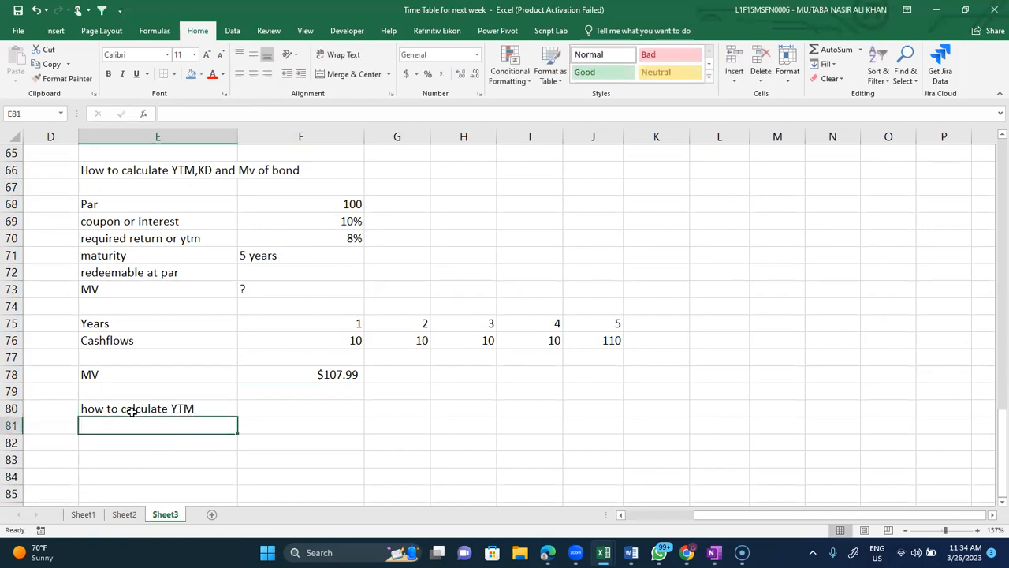
Step: Copy the bond data block E68:F73 and paste it at E81 under the YTM heading
key(Up)
key(Up)
key(Up)
key(Up)
key(Up)
key(Up)
key(Up)
key(Up)
key(Up)
key(Up)
key(Up)
key(Up)
key(Up)
key(Up)
key(Up)
key(Down)
key(Down)
key(shift+Right)
key(shift+Down)
key(shift+Down)
key(shift+Down)
key(shift+Down)
key(shift+Down)
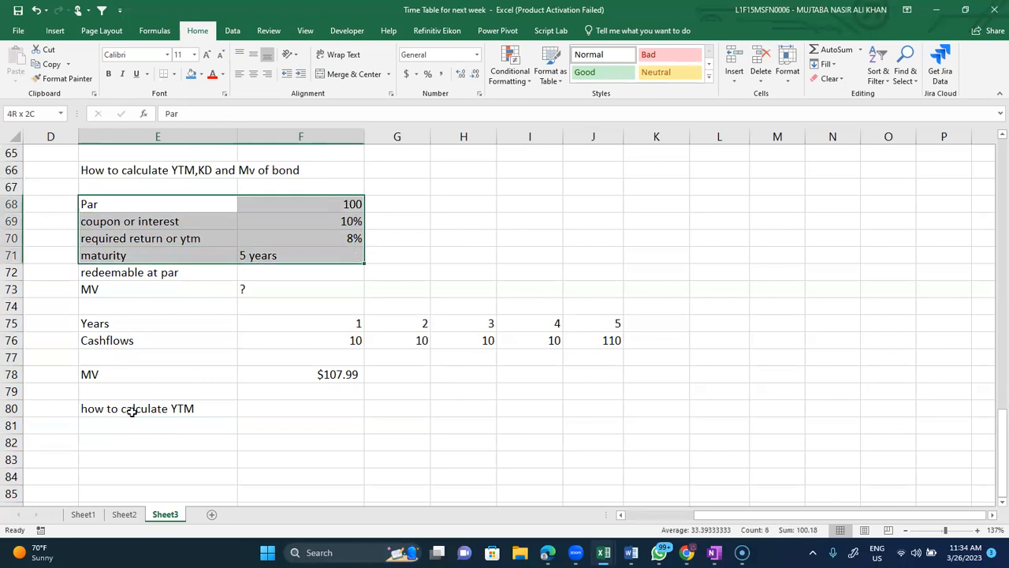
key(ctrl+c)
scroll(132, 411, down, 3)
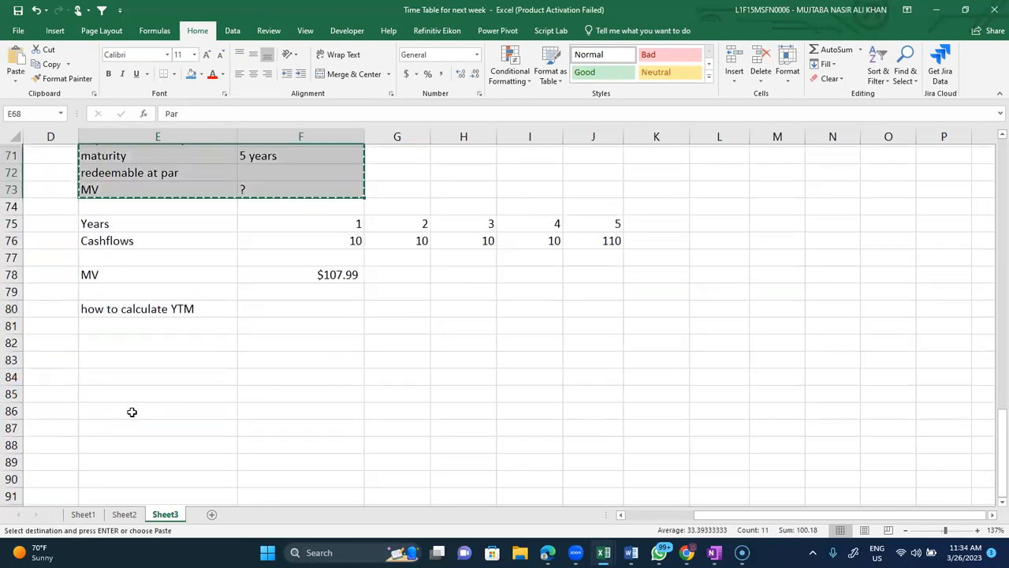
scroll(132, 412, down, 1)
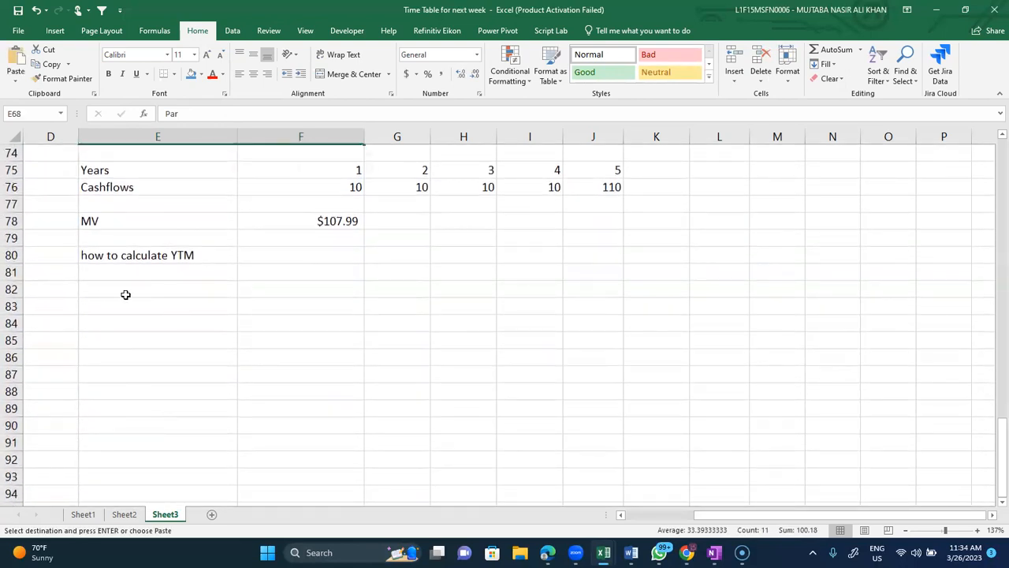
click(128, 273)
key(ctrl+v)
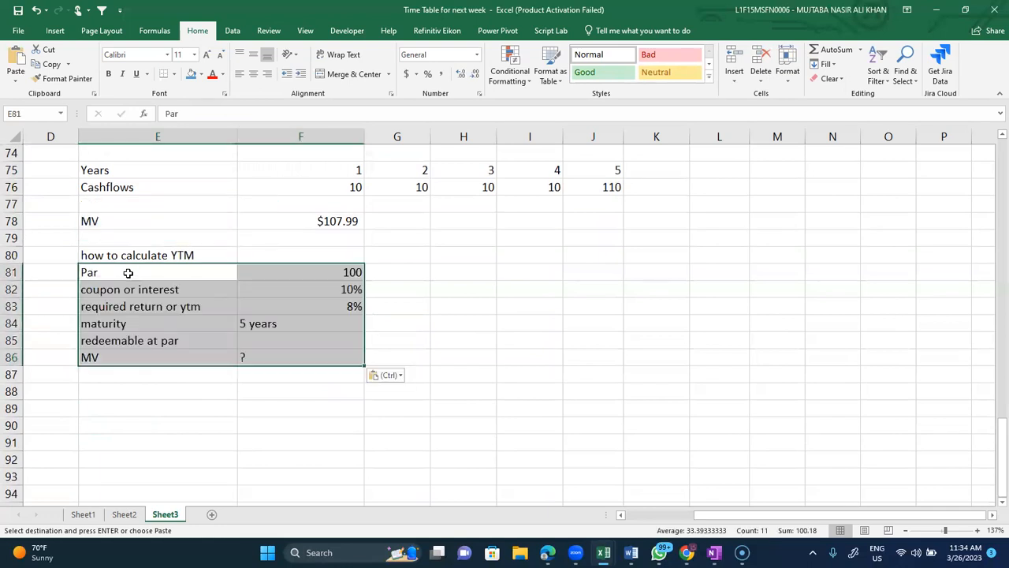
Step: Set the MV in F86 of the copied bond data to 108
click(260, 356)
text(108)
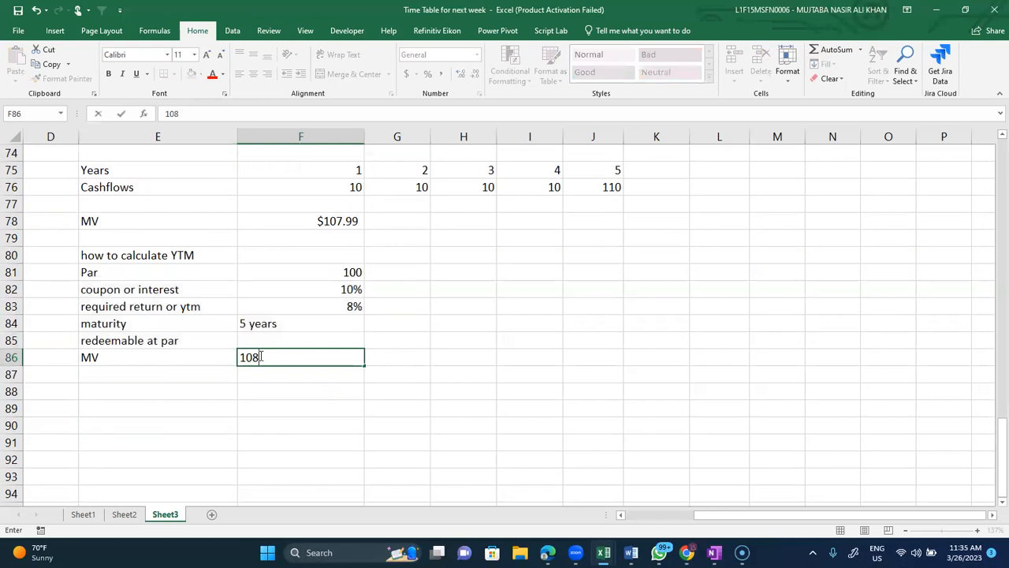
key(Left)
key(Left)
key(Up)
key(Up)
key(Up)
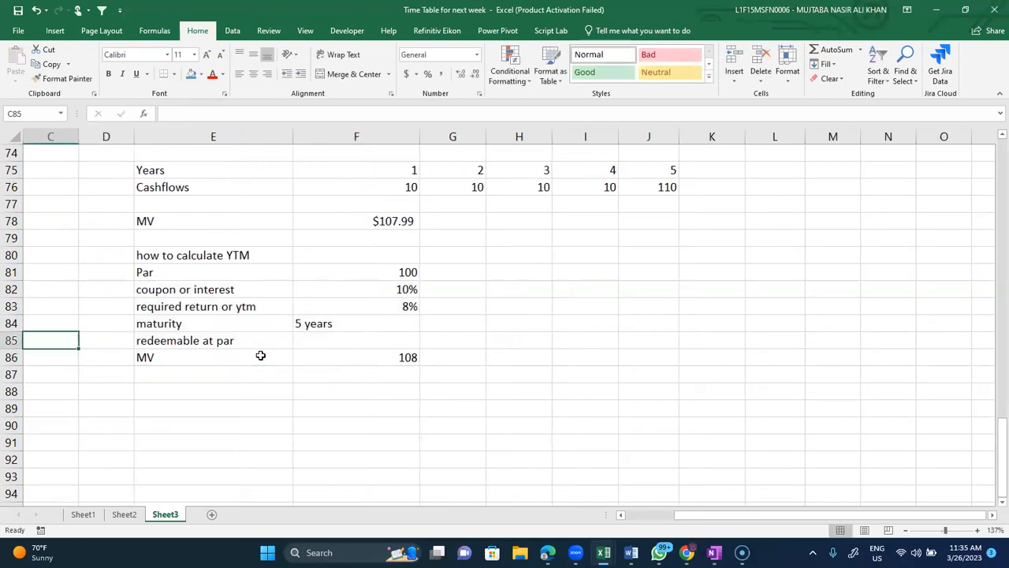
Step: Replace the required return or ytm value in F83 with a question mark
key(Left)
key(Right)
key(Right)
key(Right)
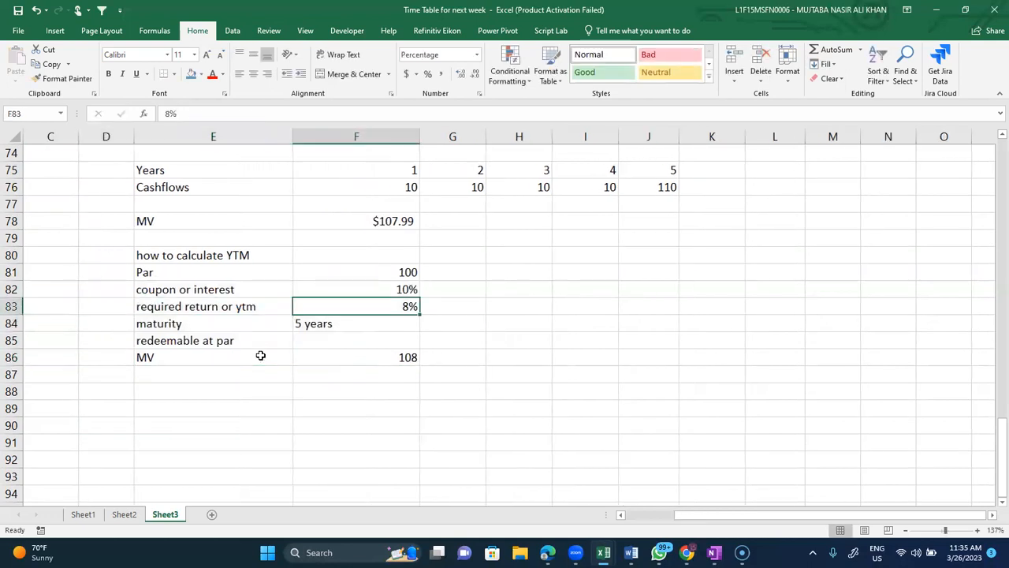
text(?)
key(Return)
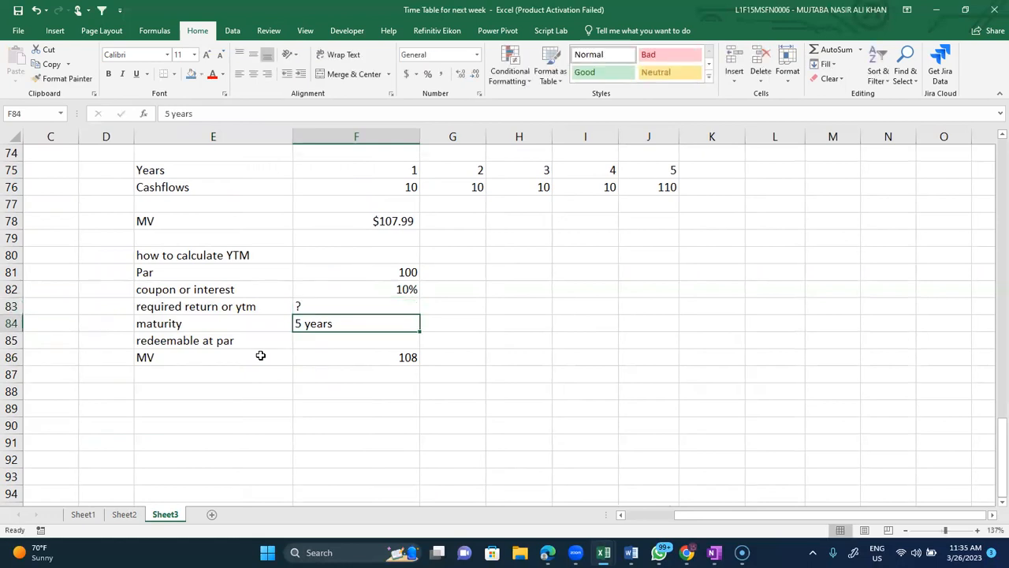
Step: Add a Years row starting in E88, with years 0 through 5 in F88:K88
scroll(261, 356, right, 2)
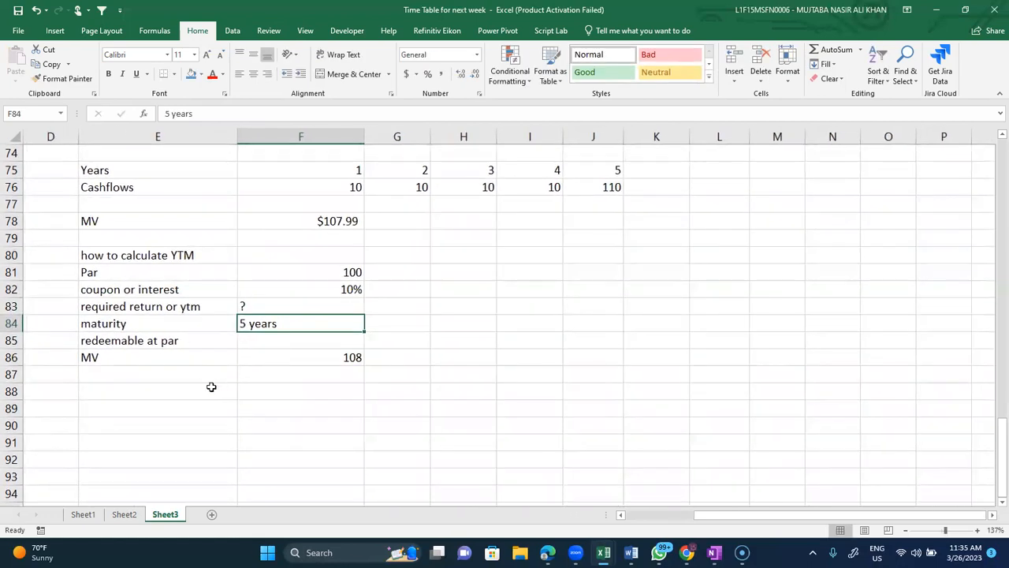
click(201, 386)
text(YEars)
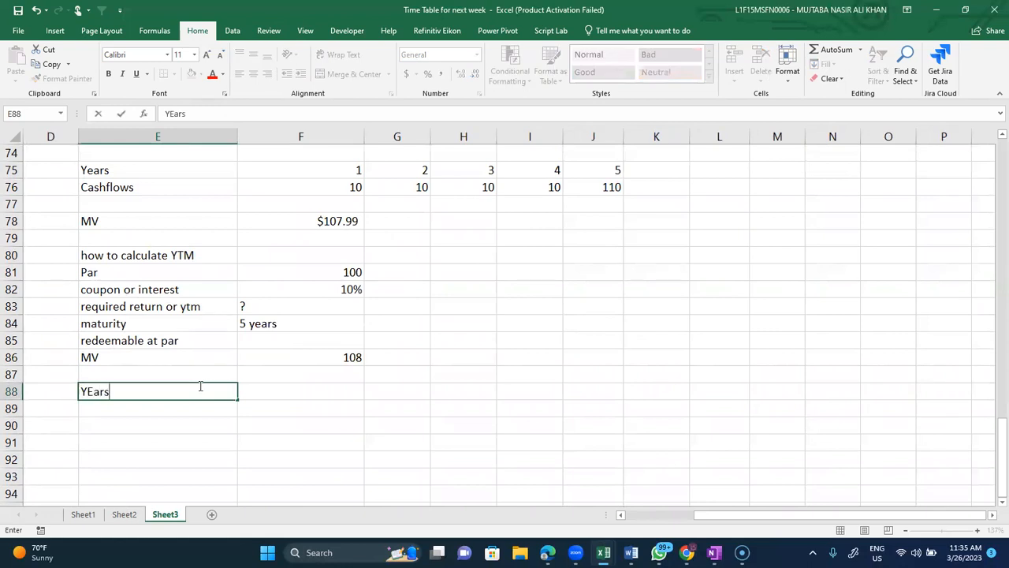
key(Tab)
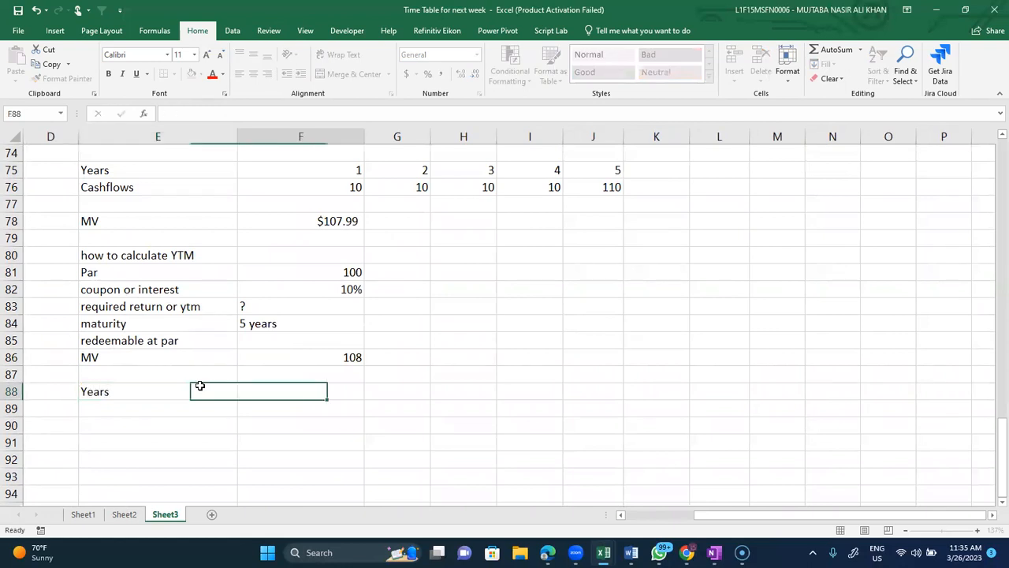
text(0)
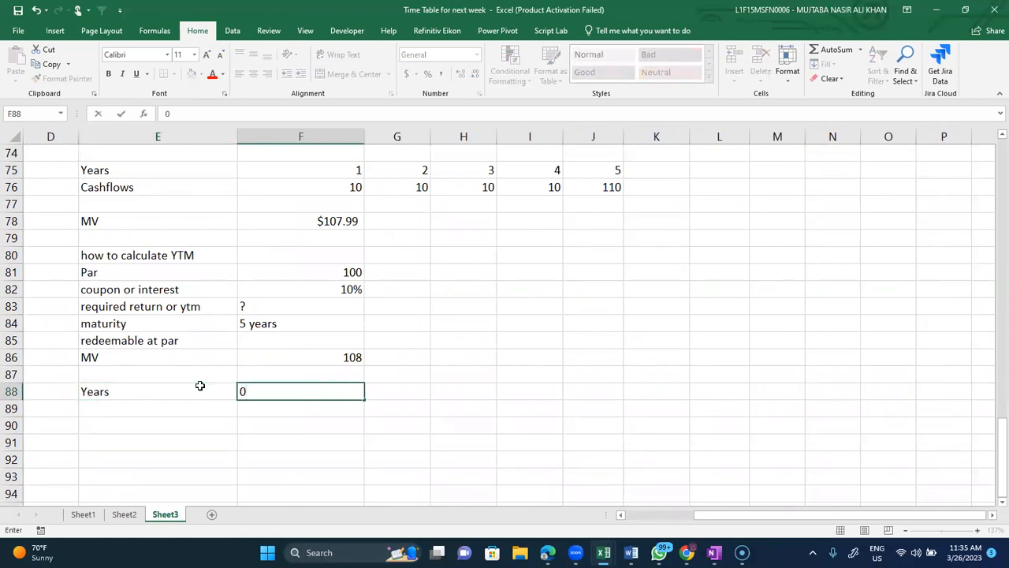
key(Tab)
text(1)
key(Tab)
text(2)
key(Tab)
text(3)
key(ctrl+Return)
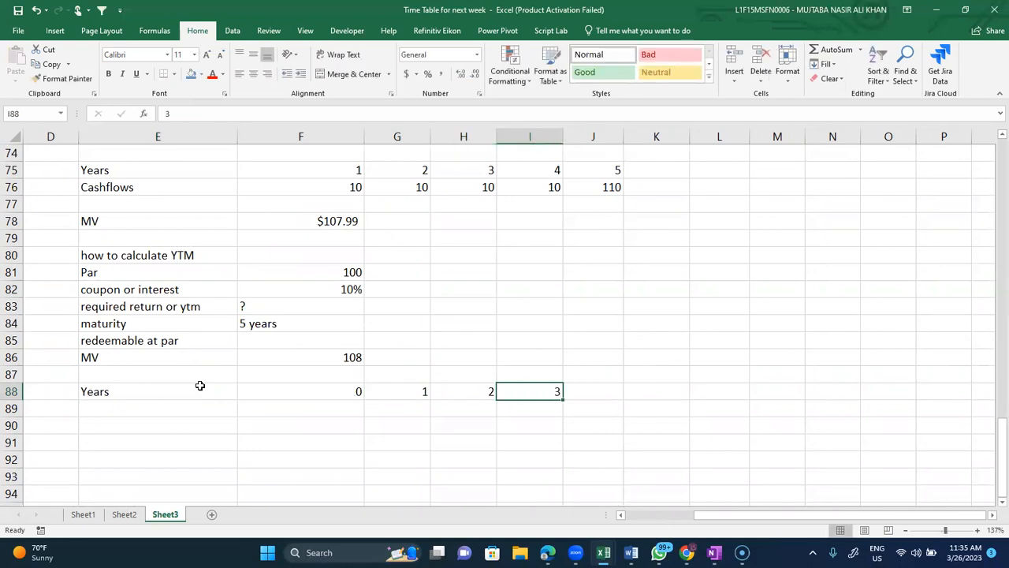
key(Tab)
text(4)
key(Tab)
text(5)
key(Return)
Step: Label E89 "Cashflows" and set the year 0 cash flow in F89 to the negative of the MV with =-F86
key(Left)
key(Left)
key(Left)
key(Left)
key(Left)
text(Cashflows)
key(Tab)
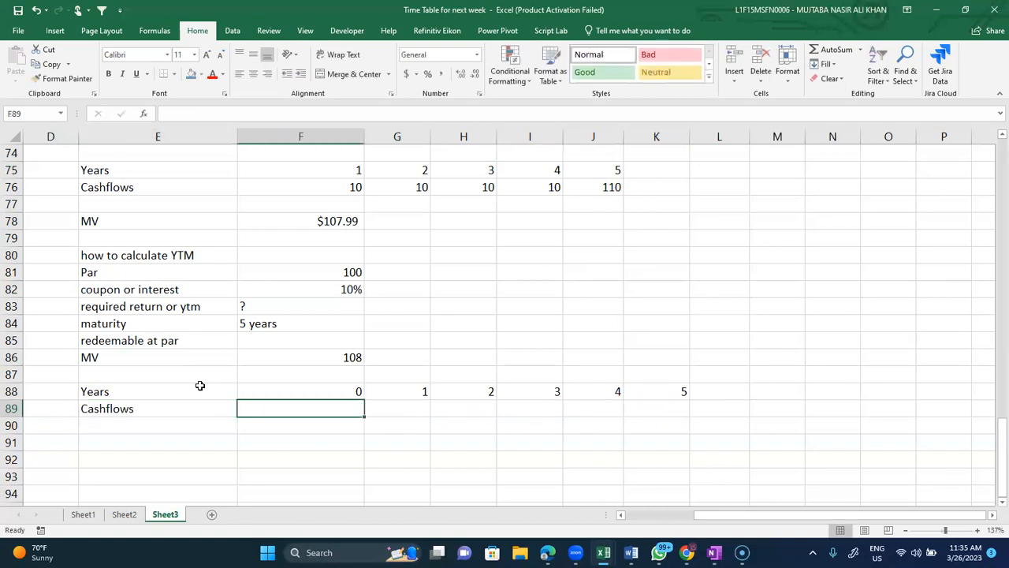
text(=)
text(-)
key(Up)
key(Up)
key(Up)
key(Return)
Step: Calculate the year 1 coupon in G89 with =100*10% and copy it across H89:K89
key(Up)
key(Right)
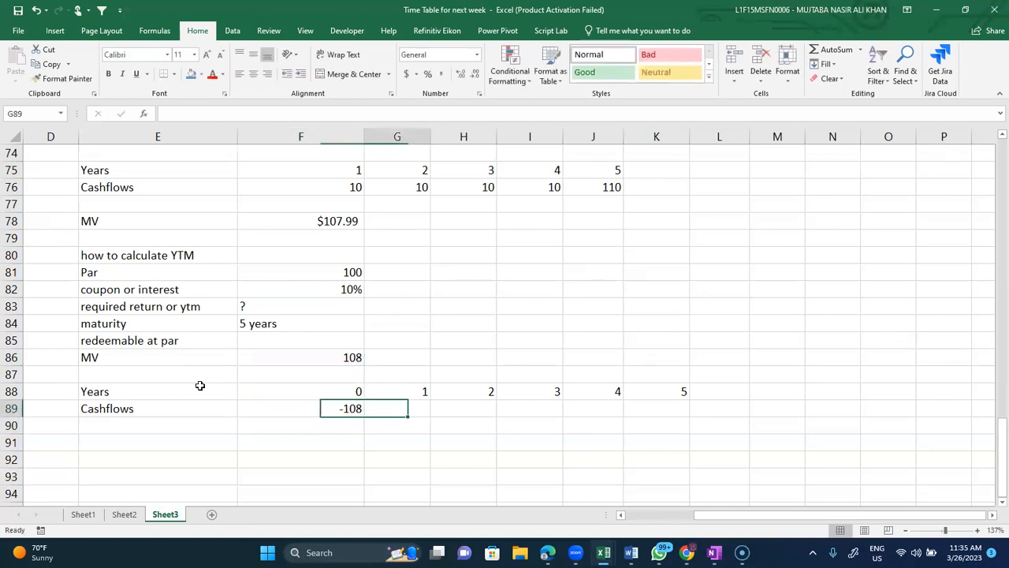
text(=100*10%)
key(Return)
key(Up)
key(ctrl+c)
key(Right)
key(shift+Right)
key(shift+Right)
key(shift+Right)
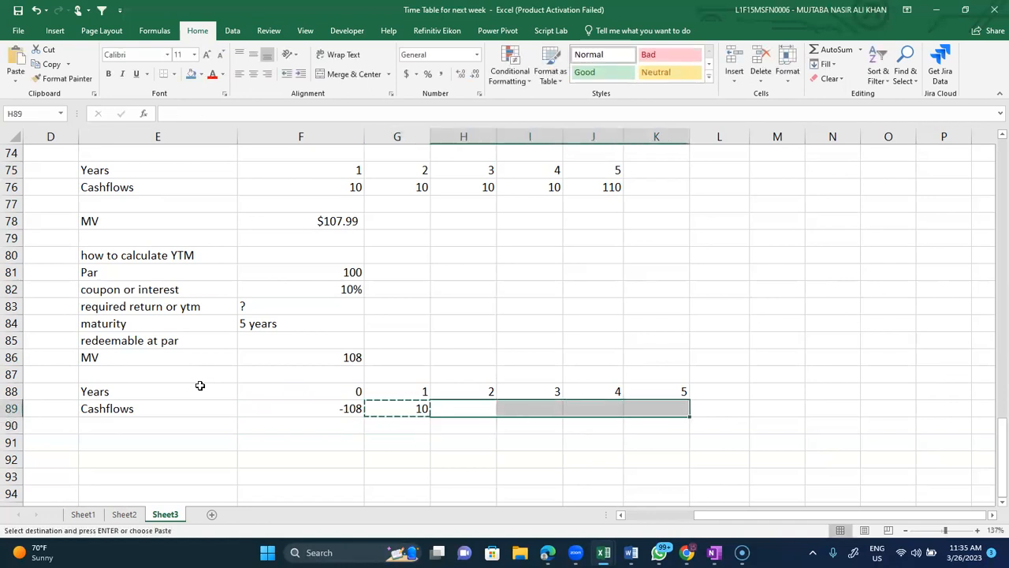
key(ctrl+v)
key(Escape)
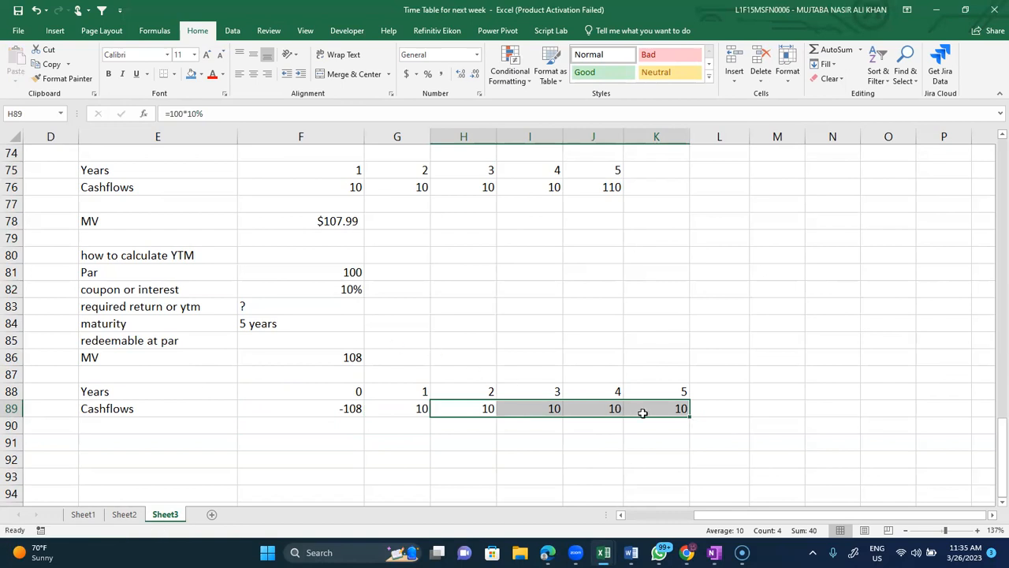
Step: Add the par redemption to the year 5 cash flow, making K89 =100*10%+100
double_click(667, 409)
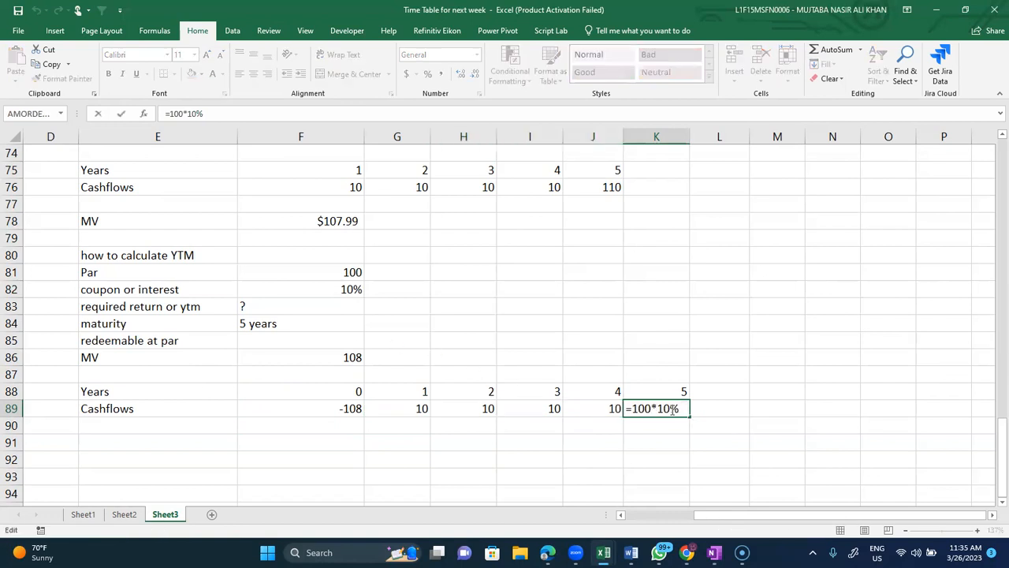
text(+100)
key(Return)
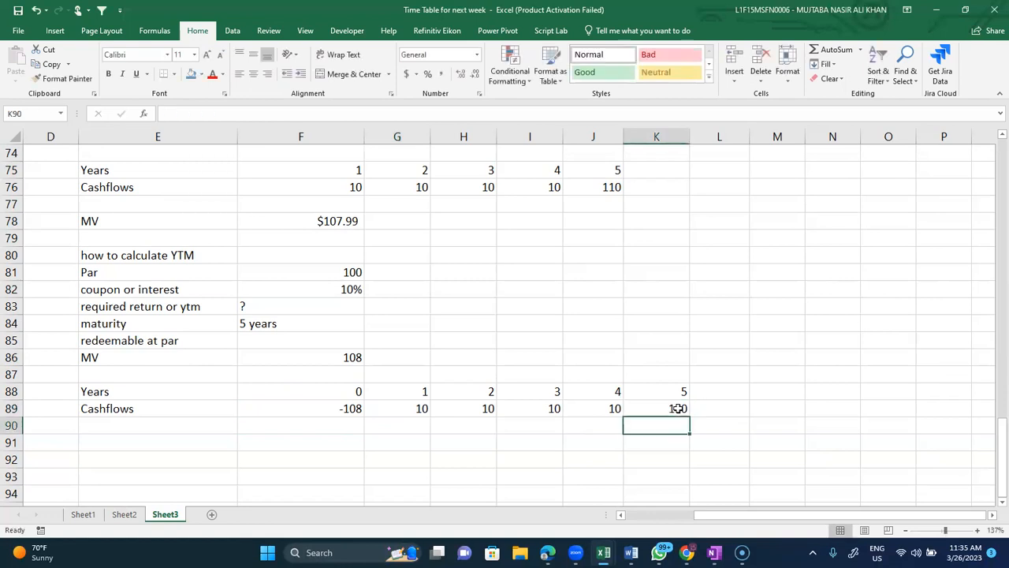
Step: Label E91 "ytm" and calculate the yield in F91 with =IRR(F89:K89)
key(Down)
key(Left)
key(Left)
key(Left)
key(Left)
key(Left)
key(Left)
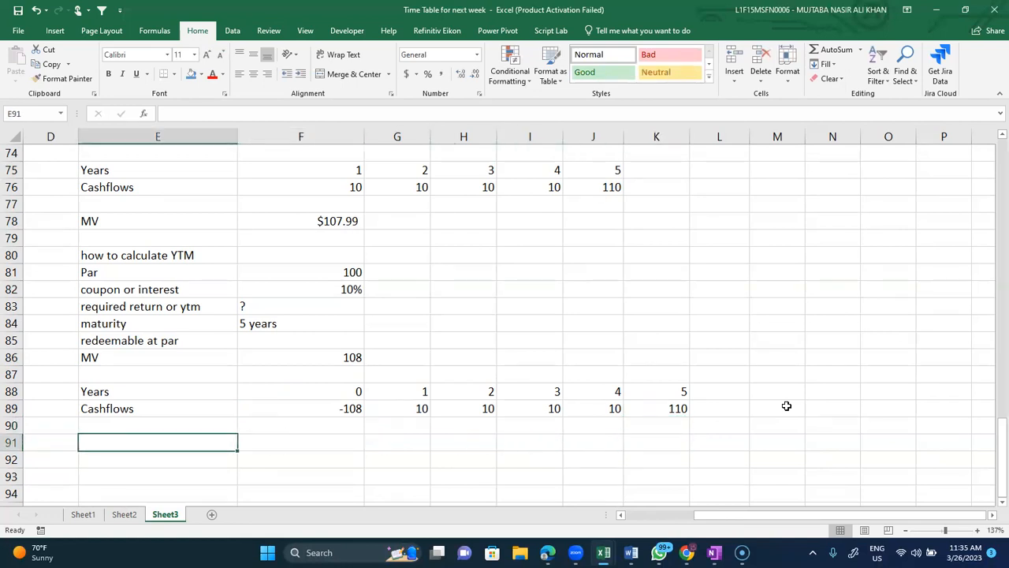
text(ytm)
key(Tab)
text(=)
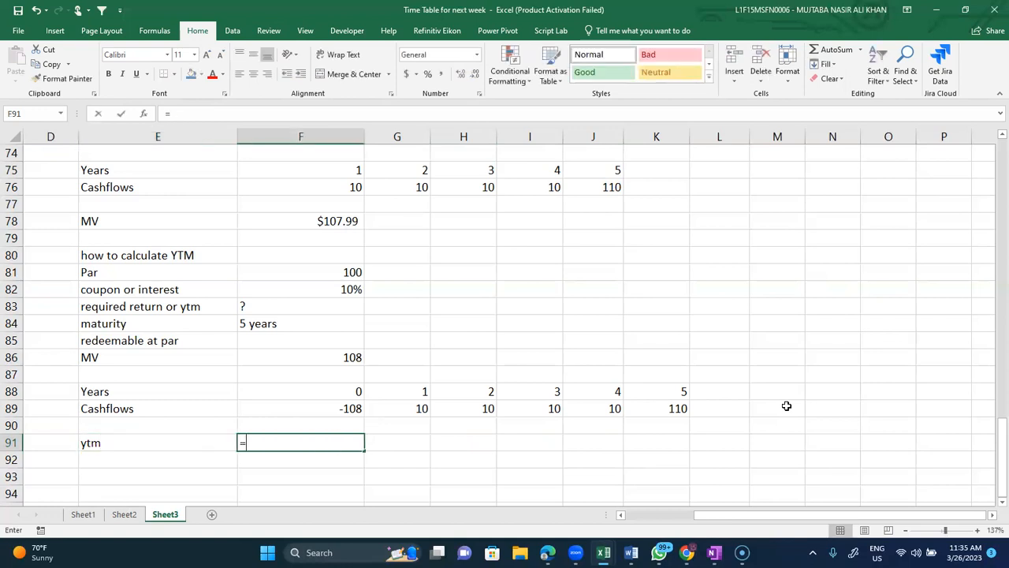
text(irr()
key(Up)
key(Up)
key(shift+Right)
key(shift+Right)
key(shift+Right)
key(shift+Right)
key(shift+Right)
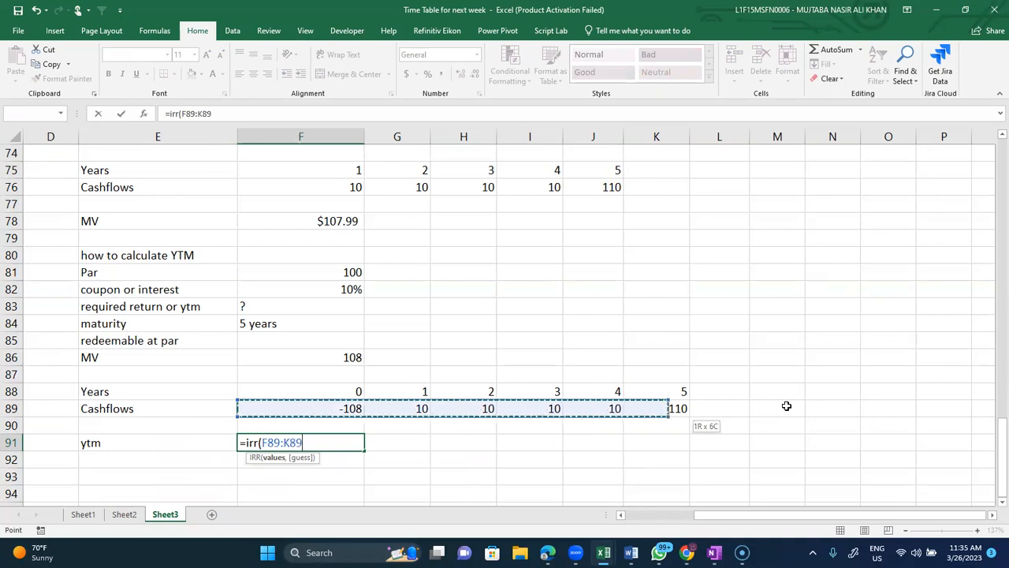
text())
key(Return)
key(Up)
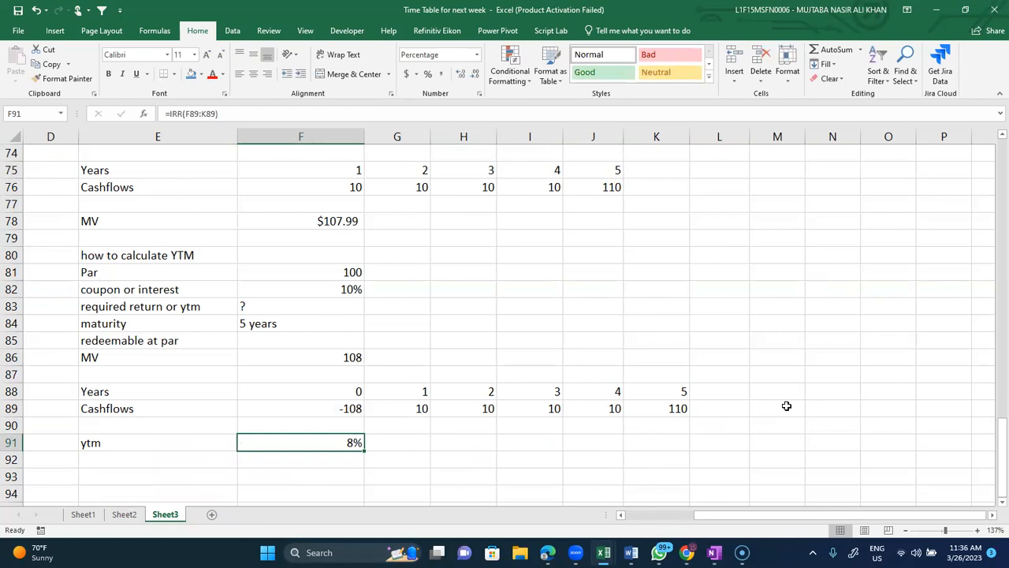
Step: Enter the heading "How to calculate the Kd" in E93
scroll(786, 405, down, 2)
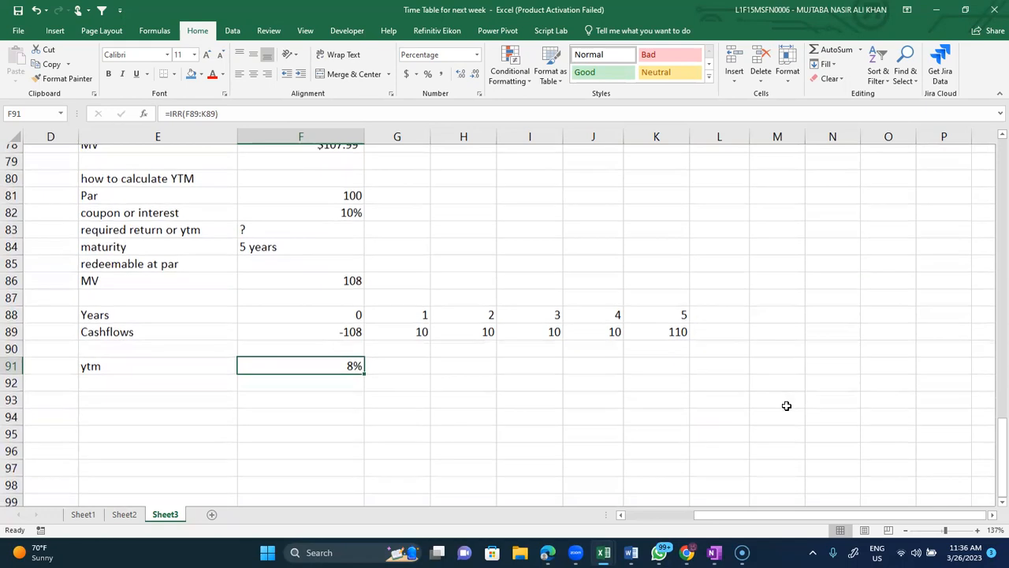
click(196, 392)
text(How to cal)
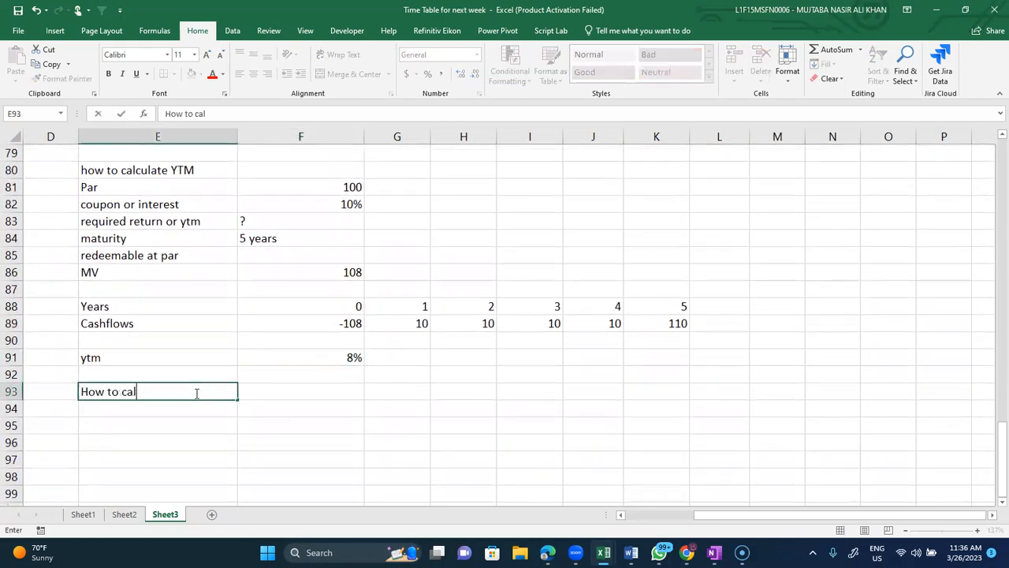
text(culate the K)
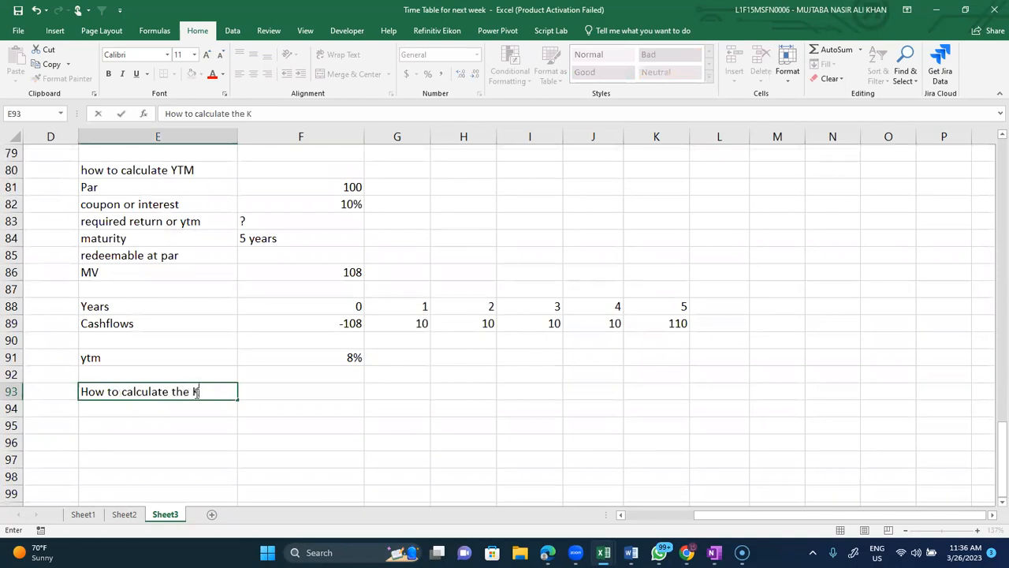
text(d)
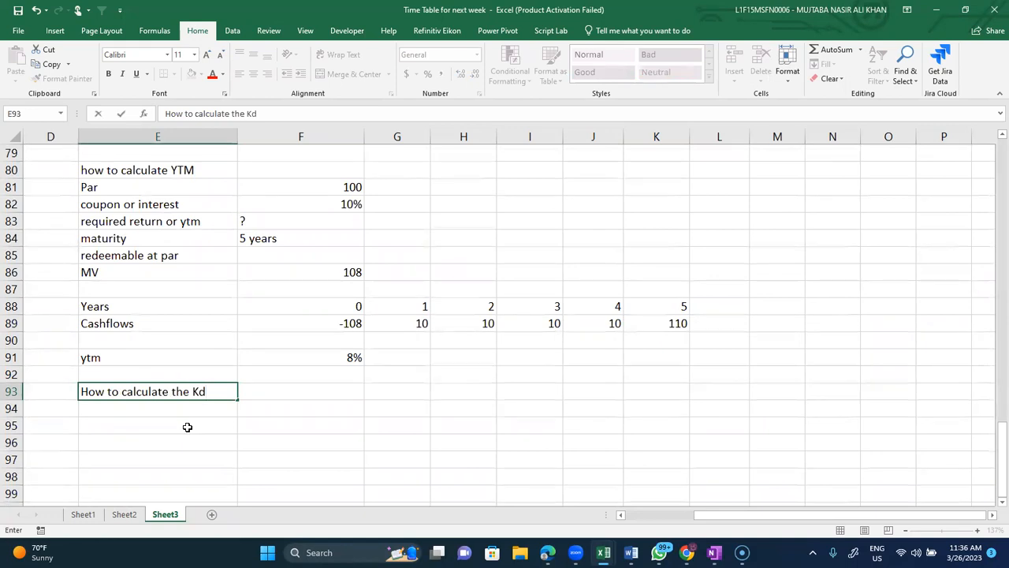
Step: Copy the bond data block E81:F86 and paste it at E94 under the Kd heading
click(125, 199)
click(125, 187)
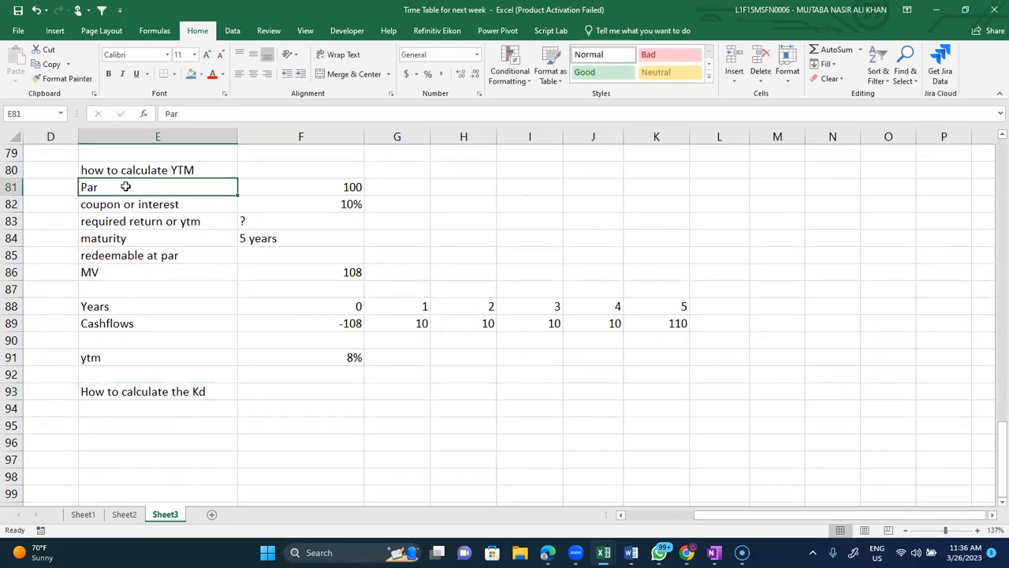
key(shift+Down)
key(shift+Down)
key(shift+Down)
key(shift+Down)
key(shift+Down)
key(shift+Right)
key(shift+Right)
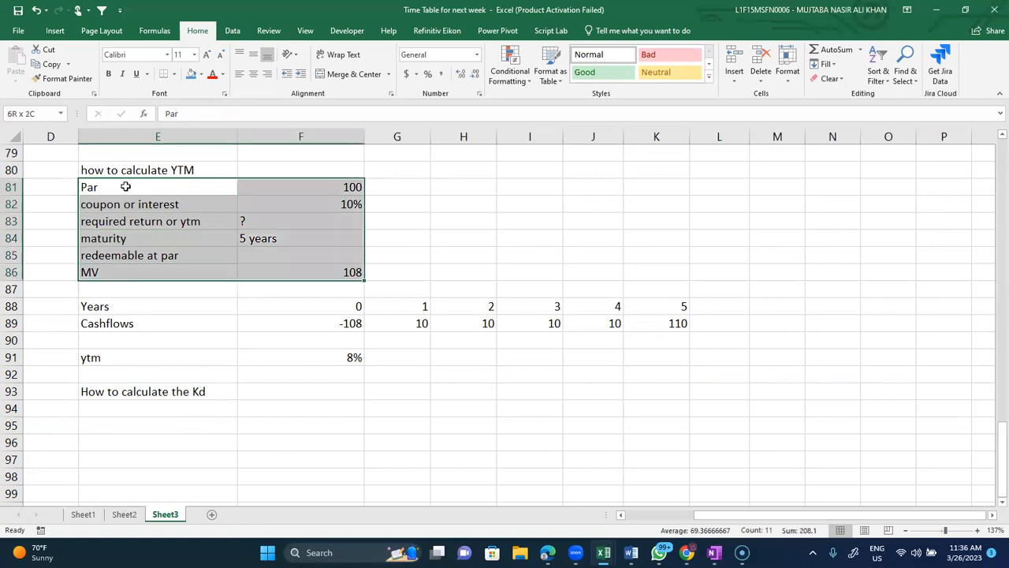
key(shift+Left)
key(ctrl+c)
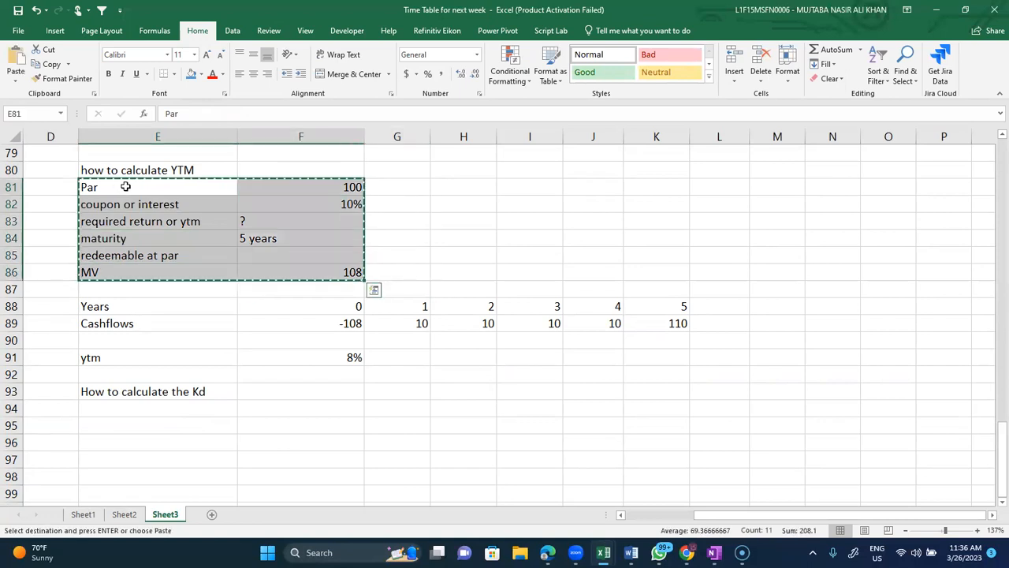
scroll(126, 187, down, 1)
scroll(124, 187, down, 2)
click(114, 272)
key(ctrl+v)
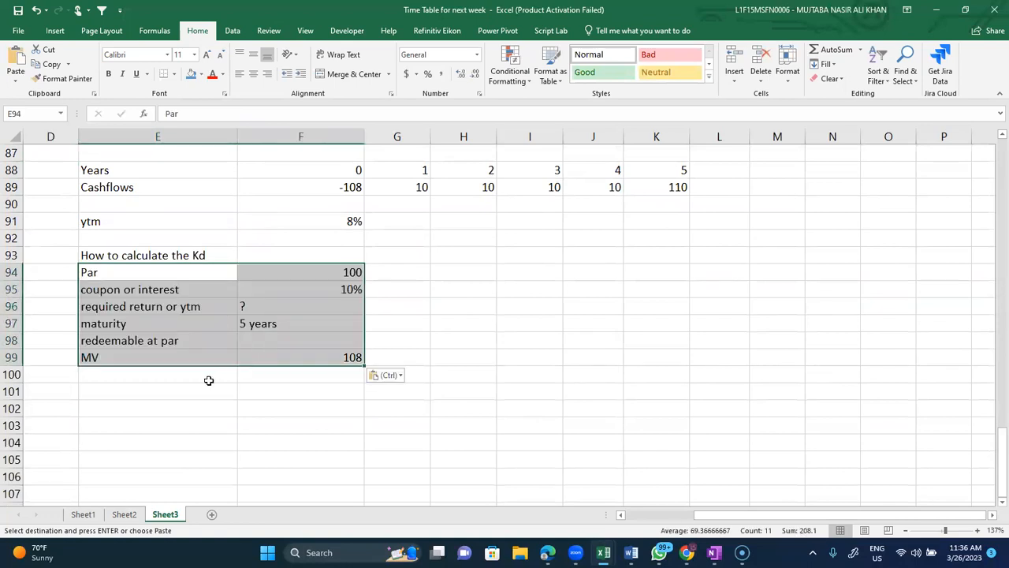
Step: Add a "tax" row in E100 with a rate of 30% in F100
click(209, 381)
text(tax)
key(Tab)
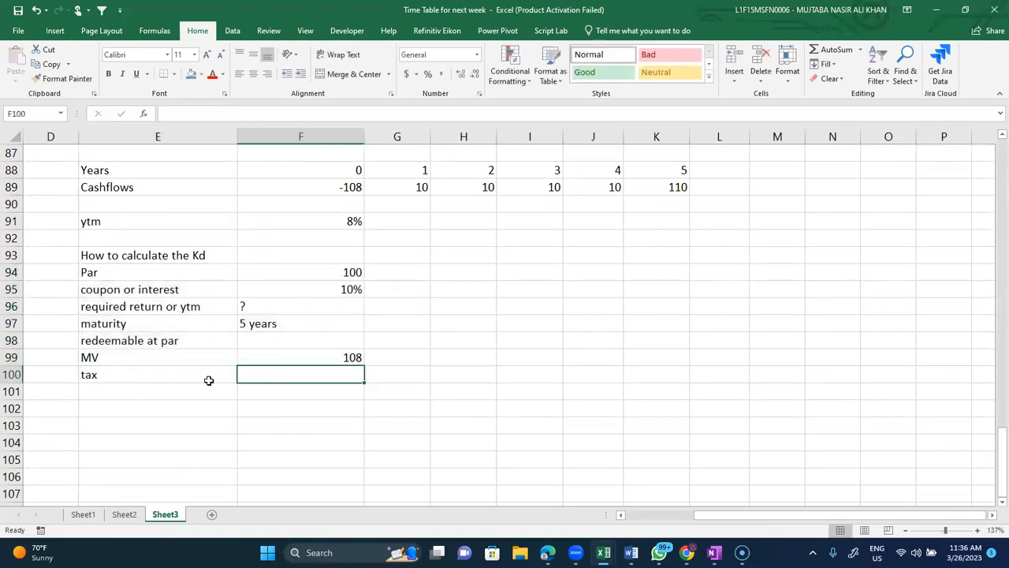
text(30%)
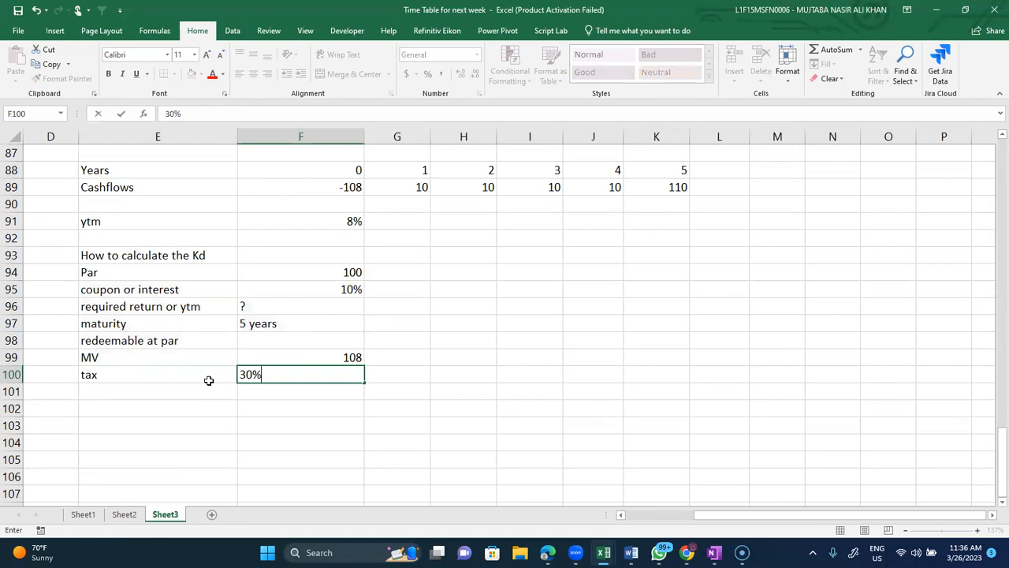
key(Return)
Step: Add a Years row starting in E102, with years 0 through 5 in F102:K102
key(Down)
key(Left)
text(YE)
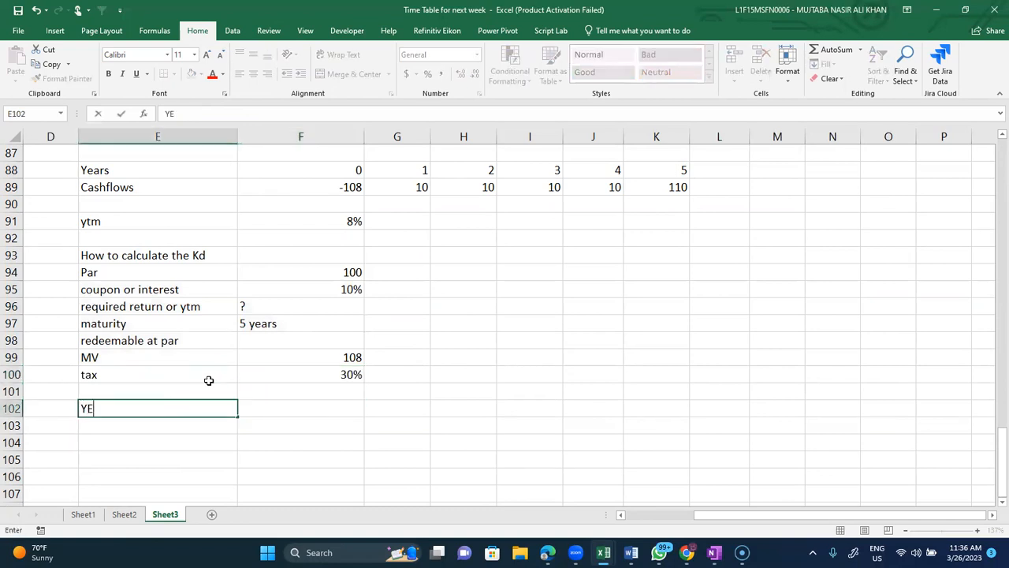
text(ars)
key(Tab)
text(0)
key(Tab)
text(1)
key(Tab)
text(2)
key(Tab)
text(3	)
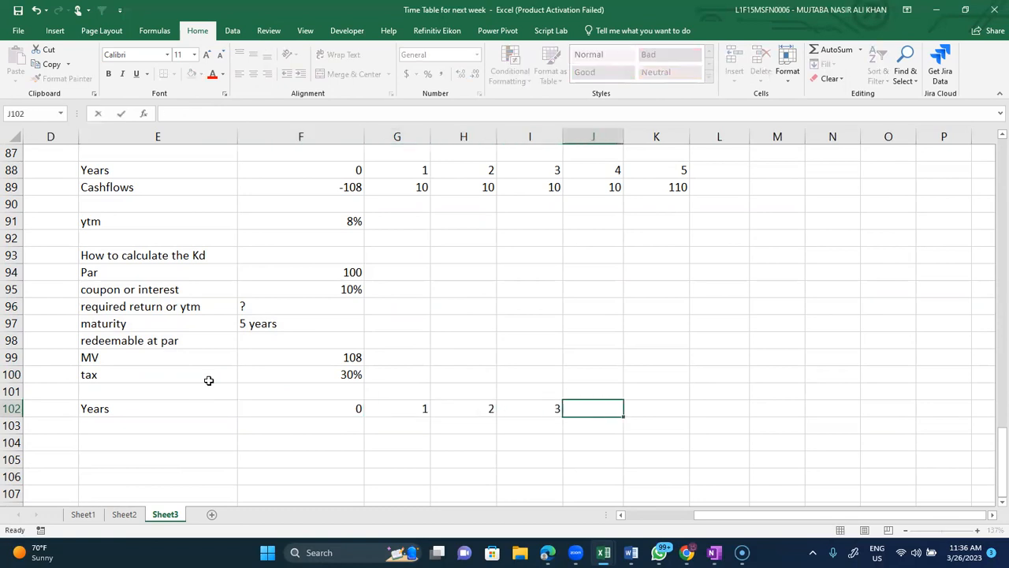
text(4)
key(Tab)
text(5)
key(Return)
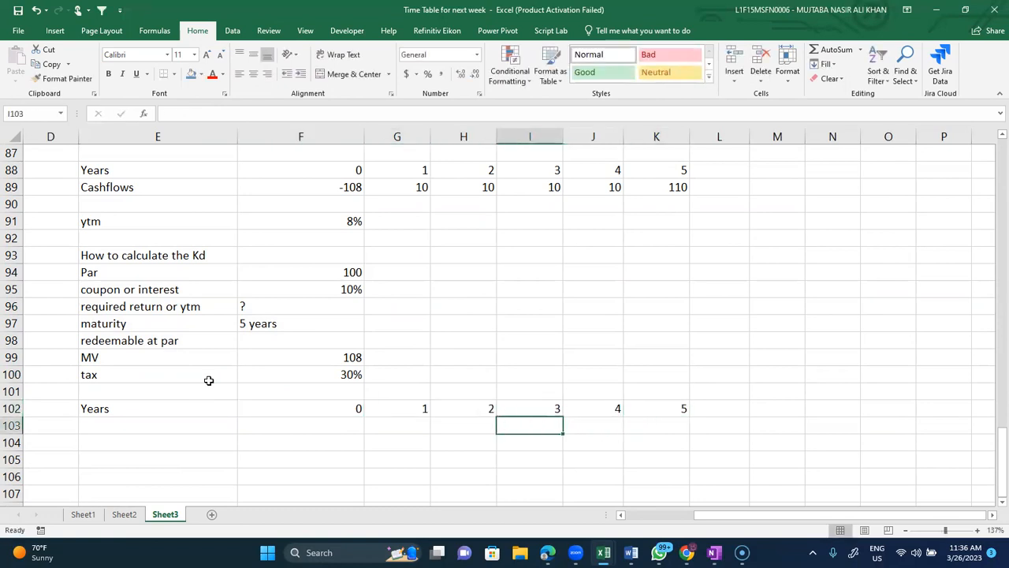
Step: Label E103 "cashflows" and set the year 0 cash flow in F103 to the negative of the MV in F99
key(Left)
text(cashf)
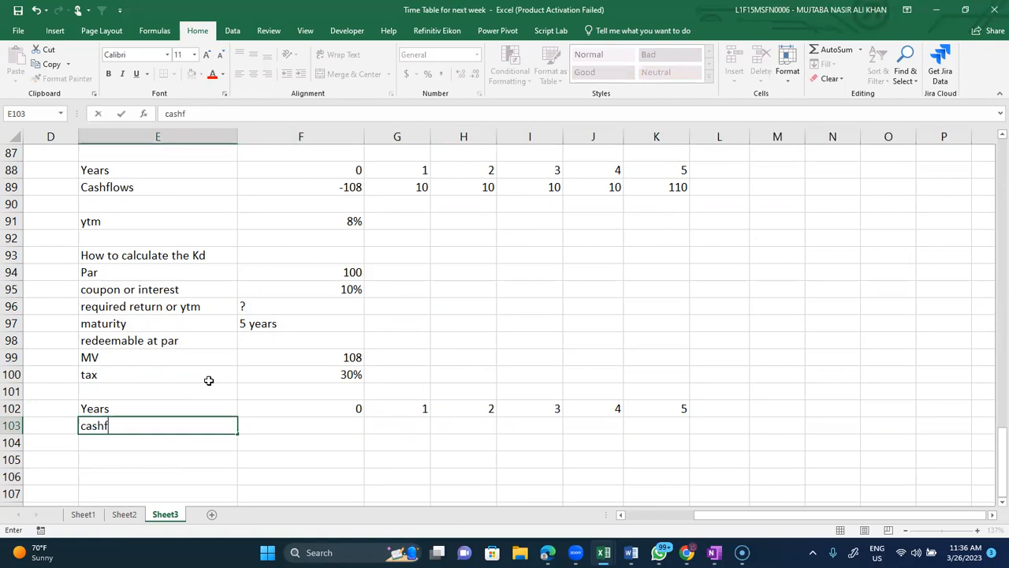
text(lows)
key(Tab)
text(=-)
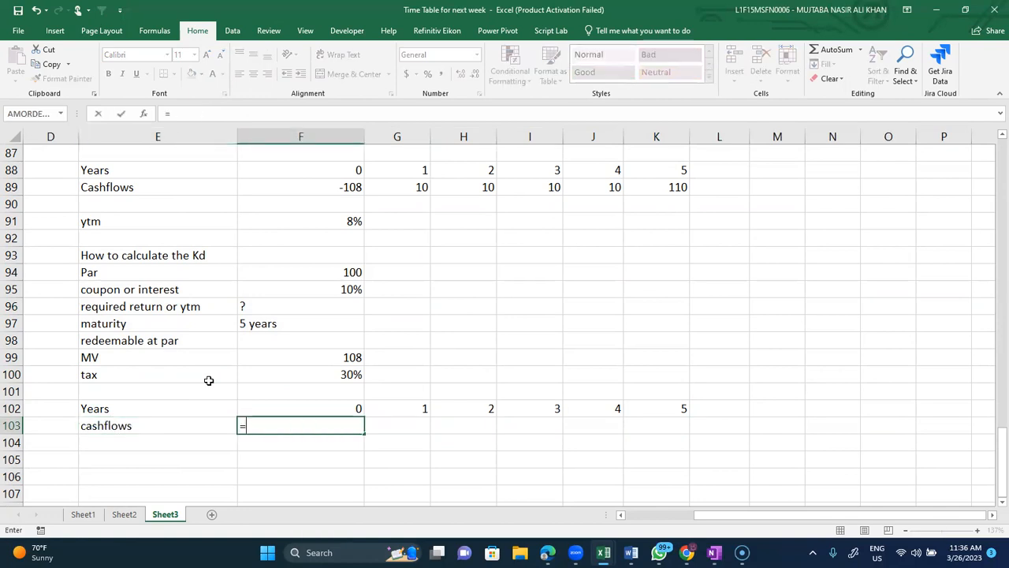
key(Up)
key(Up)
key(Up)
key(Up)
key(Return)
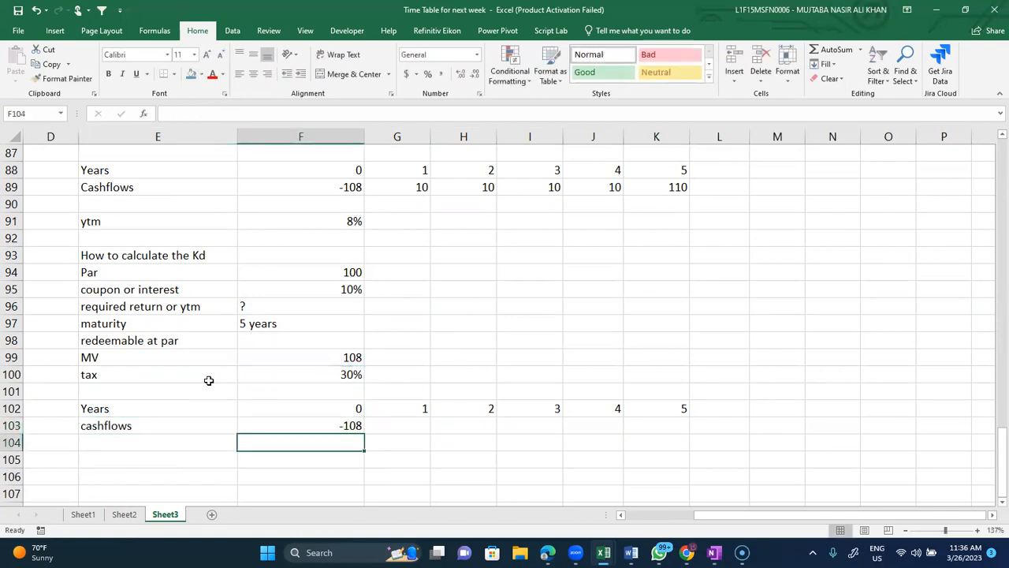
Step: Enter the year 1 after-tax interest in G103 with the formula =100*10%*0.7
key(Up)
key(Right)
text(=)
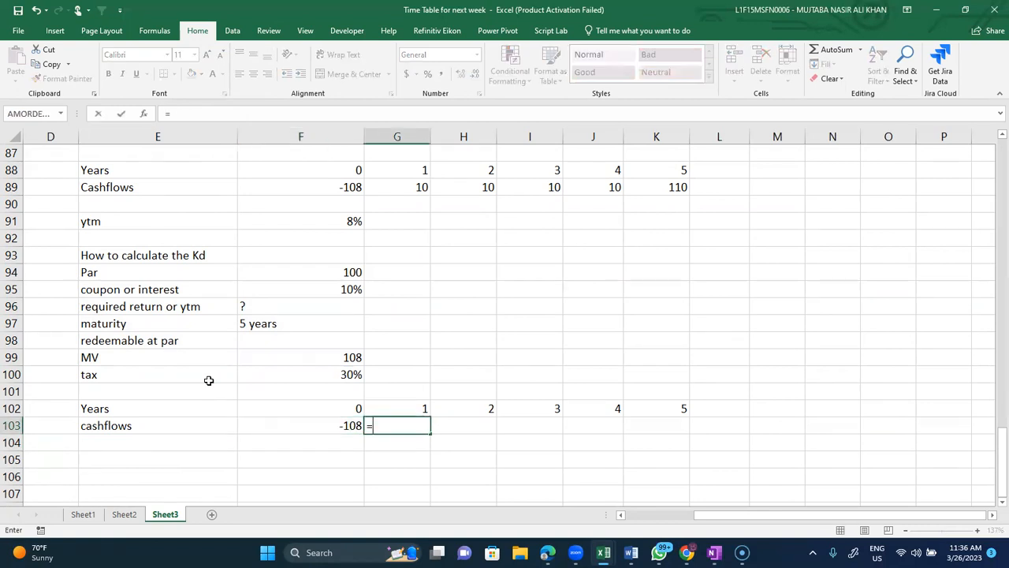
text(100*!0%)
key(BackSpace)
key(BackSpace)
key(BackSpace)
text(10%)
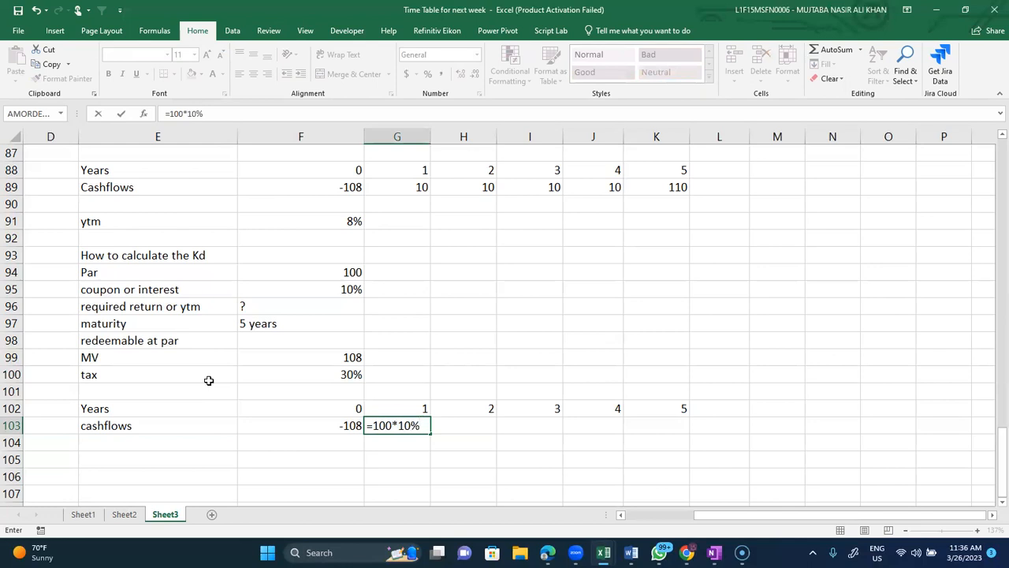
text(*0.7)
key(Return)
Step: Copy the after-tax interest formula from G103 into H103:K103 for years 2 to 5
key(Up)
key(ctrl+c)
key(Right)
key(shift+Right)
key(shift+Right)
key(shift+Right)
key(ctrl+v)
key(Escape)
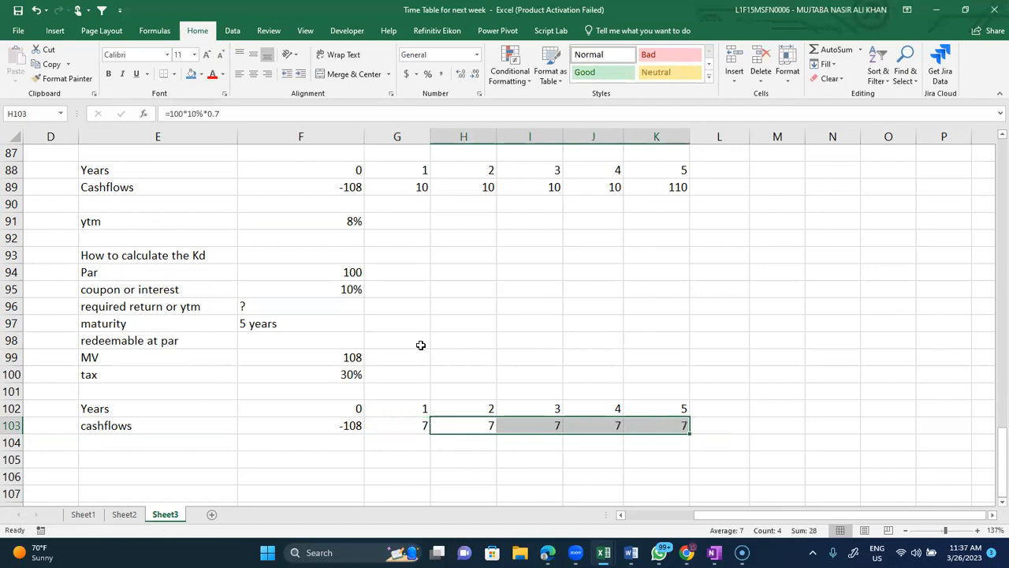
Step: Add the redemption value to the year 5 cash flow by extending the K103 formula with +100
click(665, 422)
key(F2)
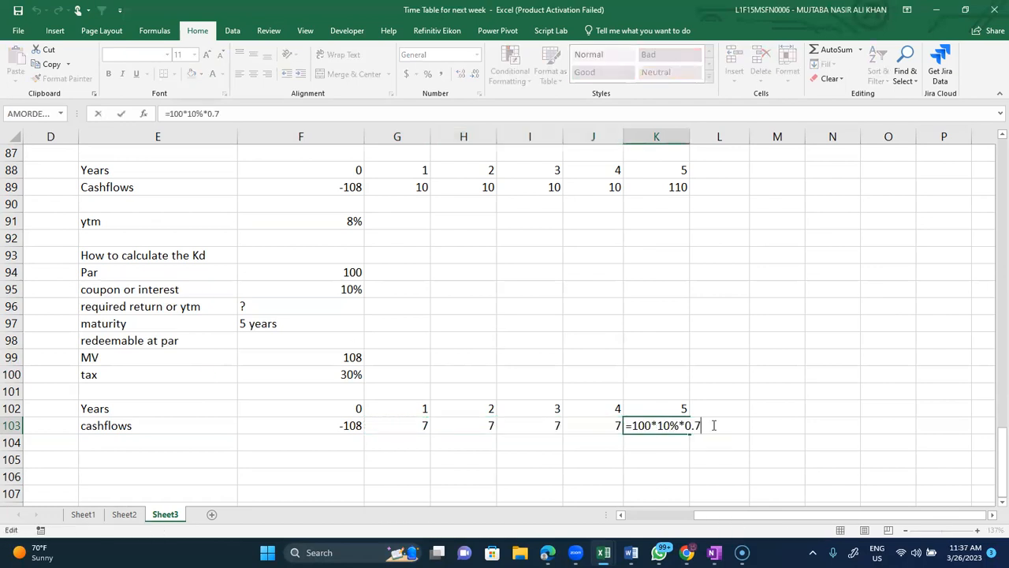
text(+100)
key(Return)
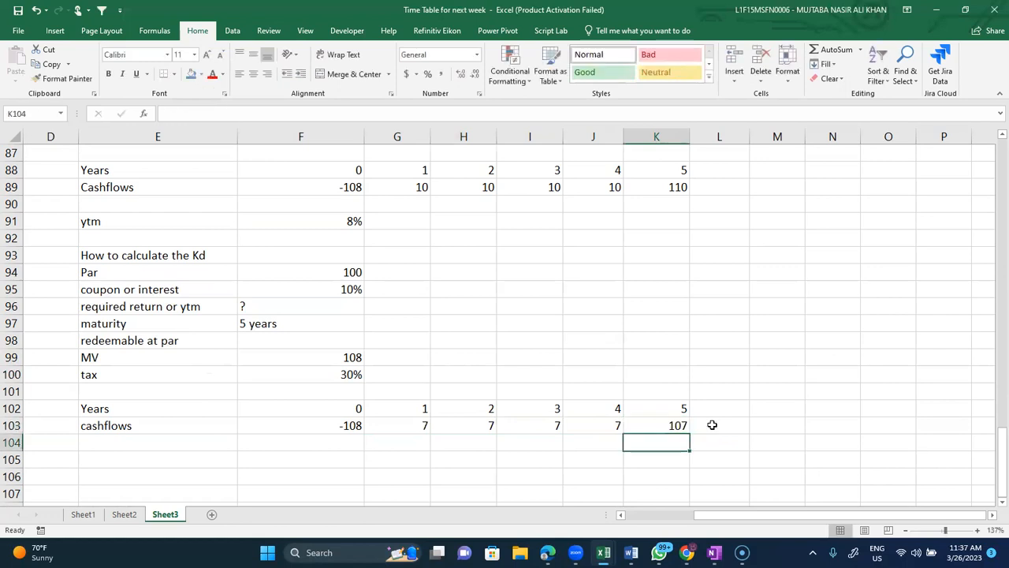
Step: Label cell E104, below the cashflows row, "KD"
key(Left)
key(Left)
key(Left)
key(Left)
key(Left)
key(Left)
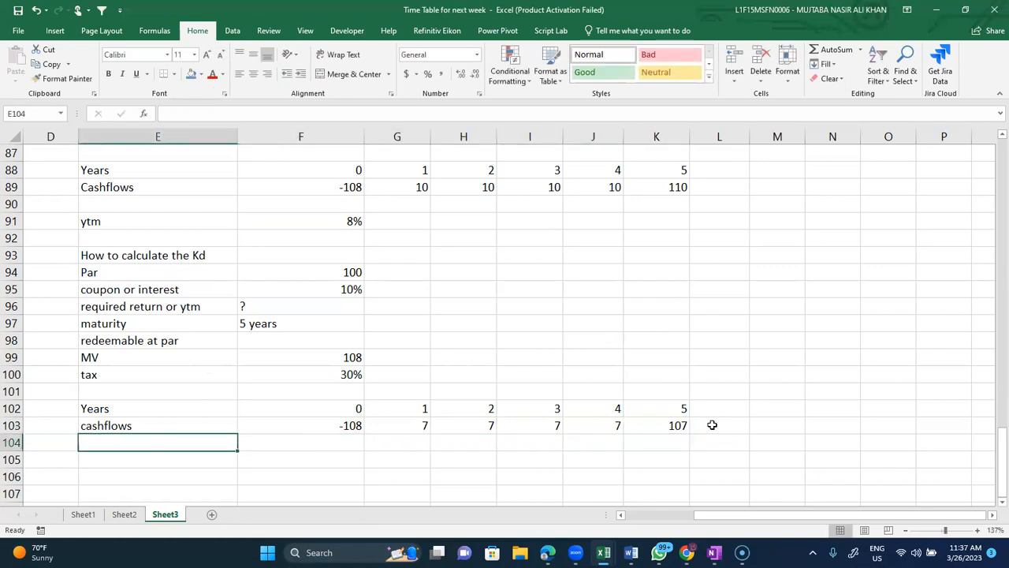
text(KD)
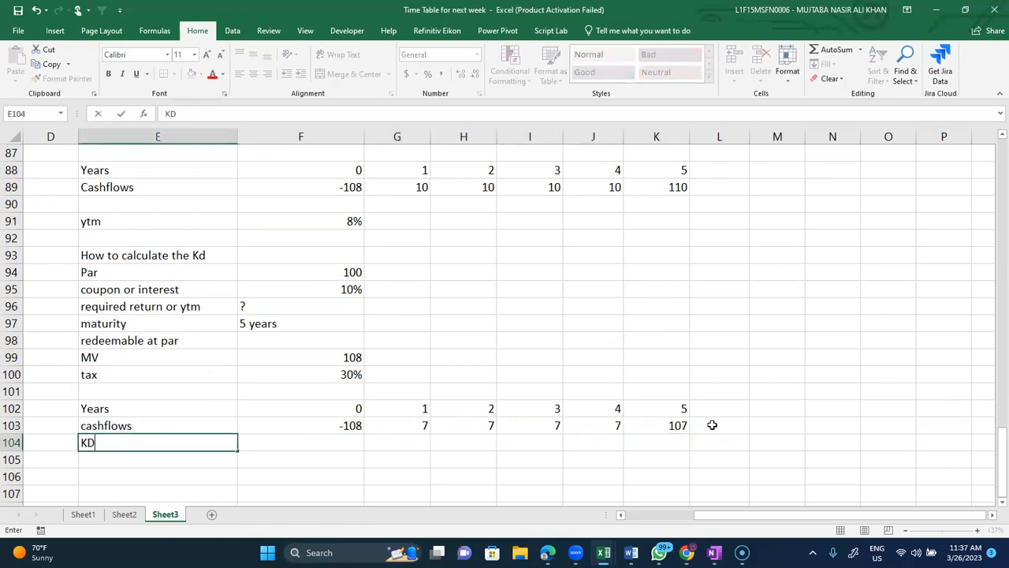
Step: Calculate KD in F104 as the IRR of the cash flows F103:K103, formatted to two decimal places
key(Right)
text(=)
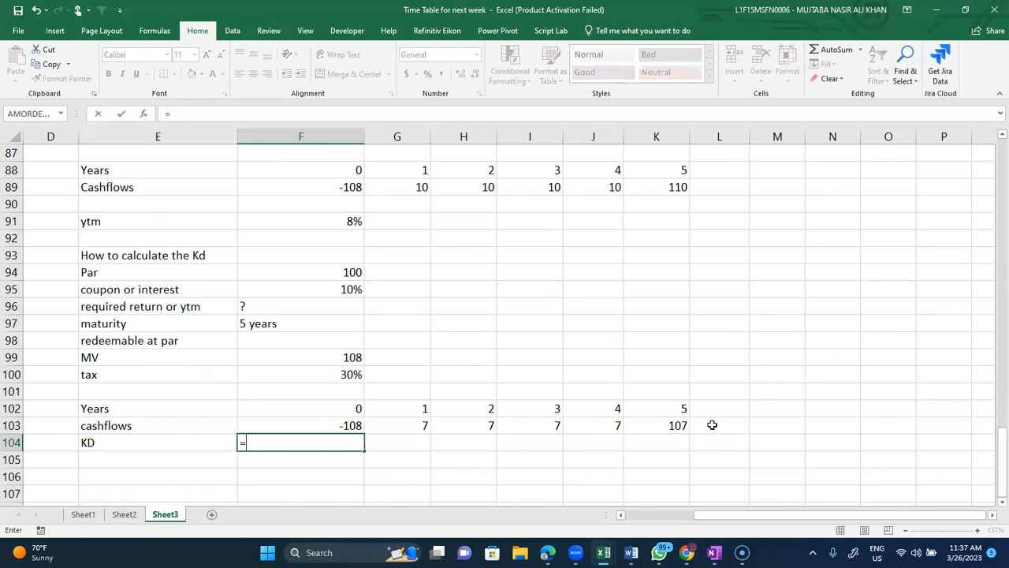
text(irr()
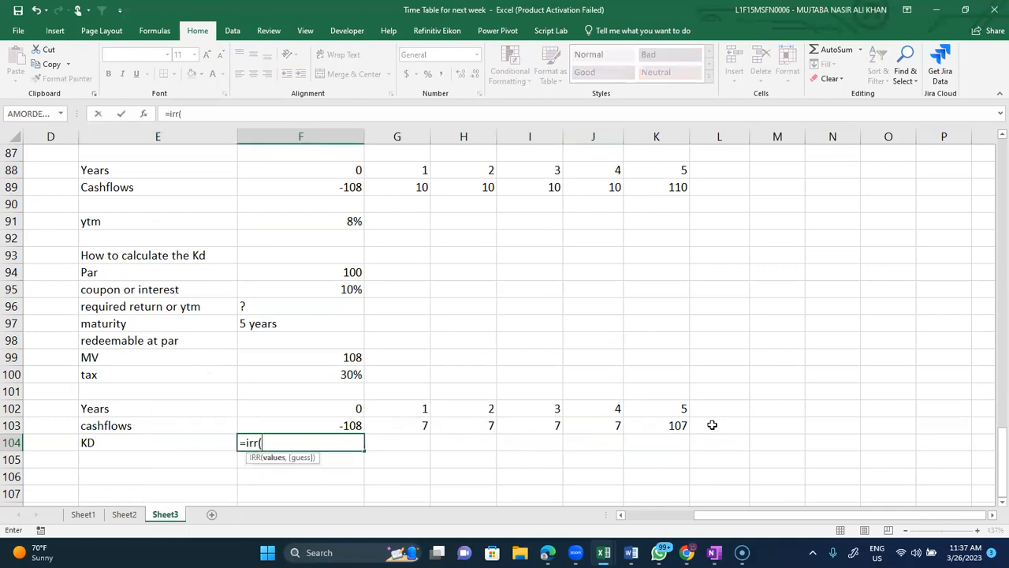
key(Up)
key(shift+Right)
key(shift+Right)
key(shift+Right)
key(shift+Right)
key(shift+Right)
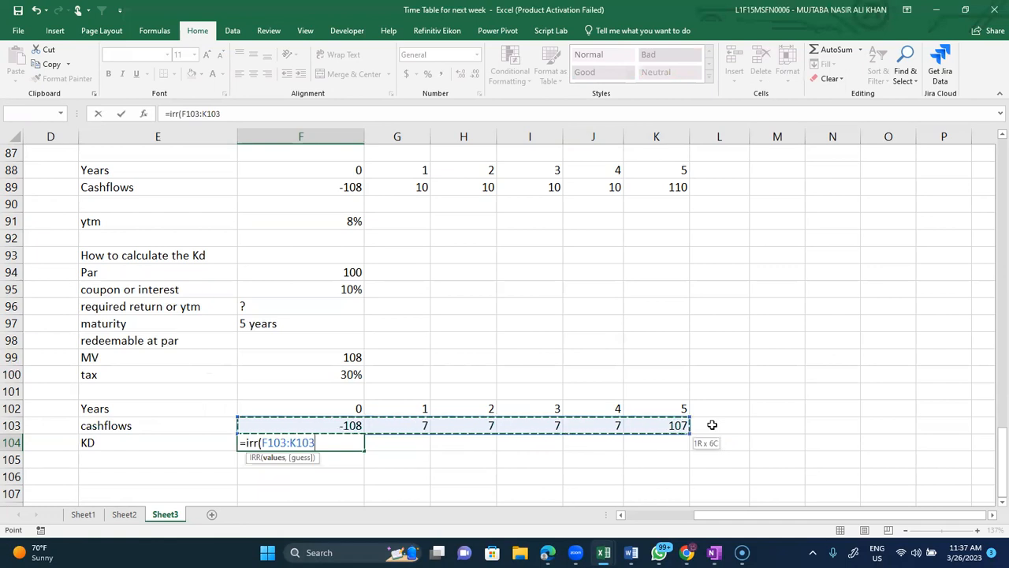
key(Return)
key(Up)
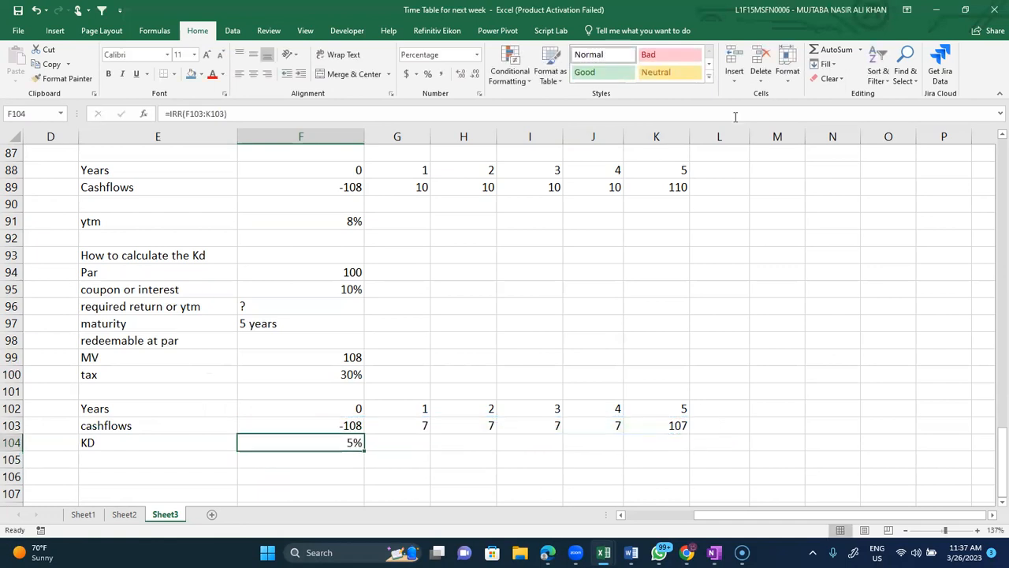
click(461, 74)
click(461, 73)
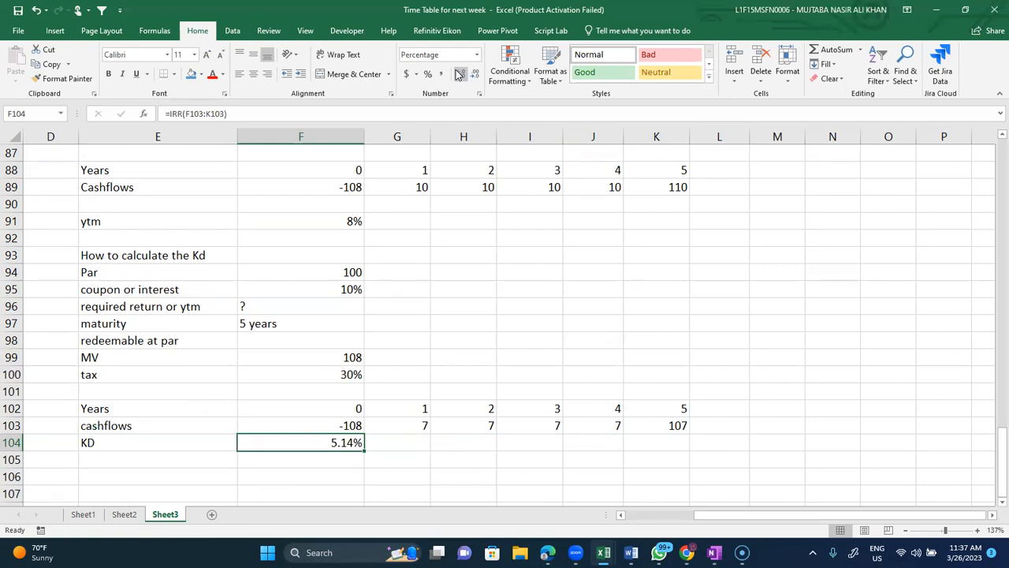
Step: Inspect the NPV formula behind the MV in F78 and look over the Kd calculation below it
scroll(448, 291, up, 3)
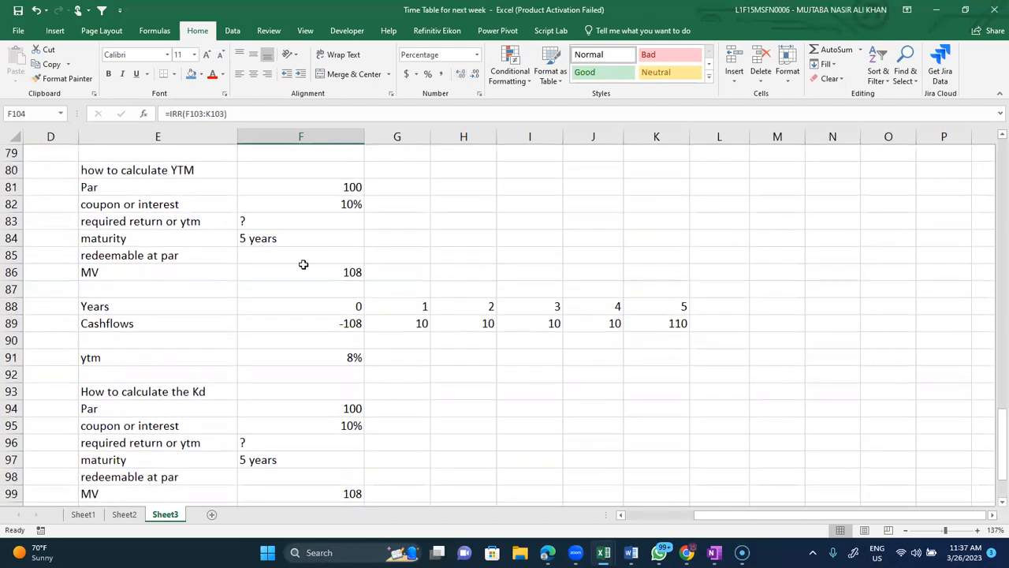
scroll(372, 275, up, 3)
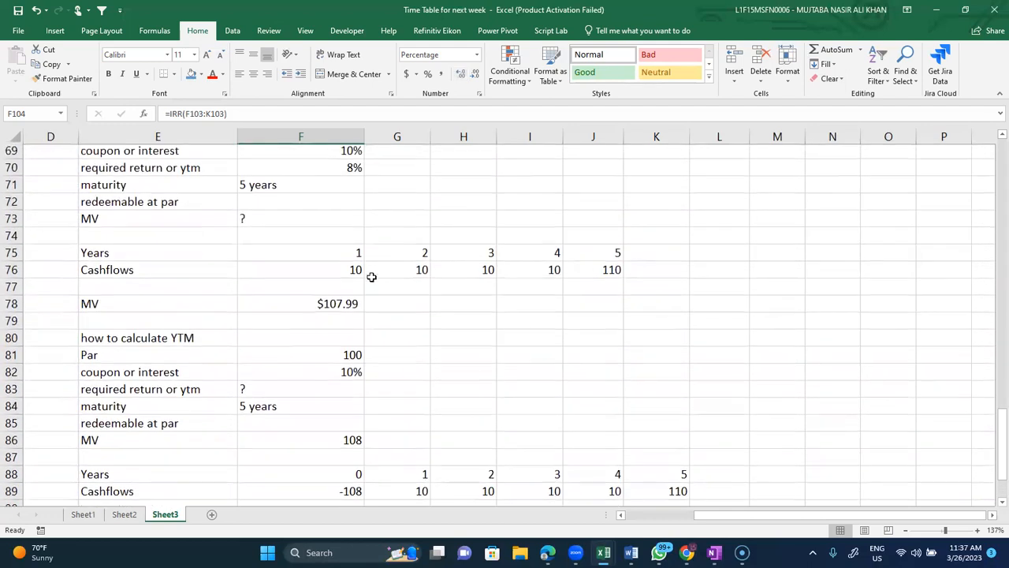
click(307, 304)
double_click(310, 307)
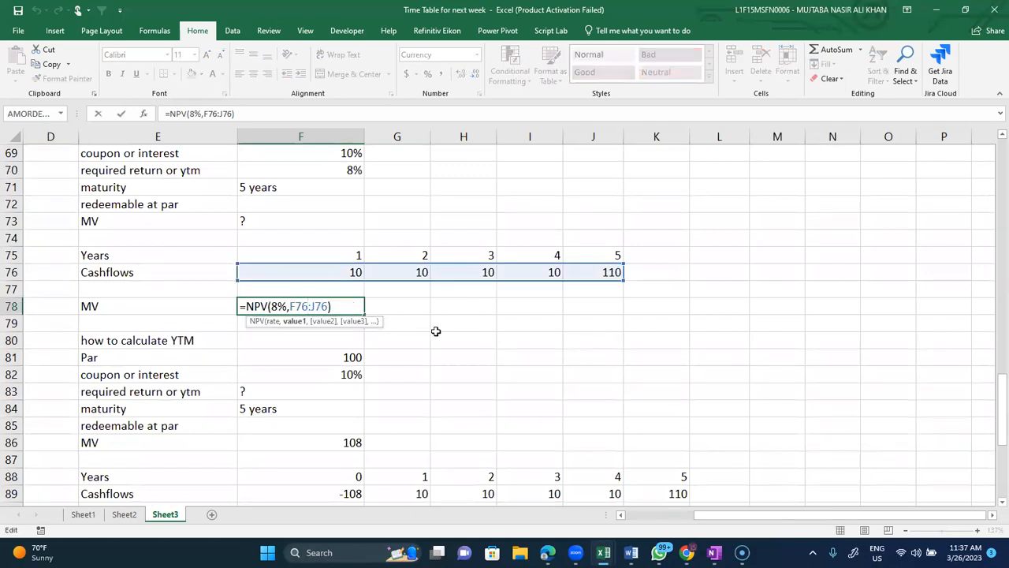
key(Escape)
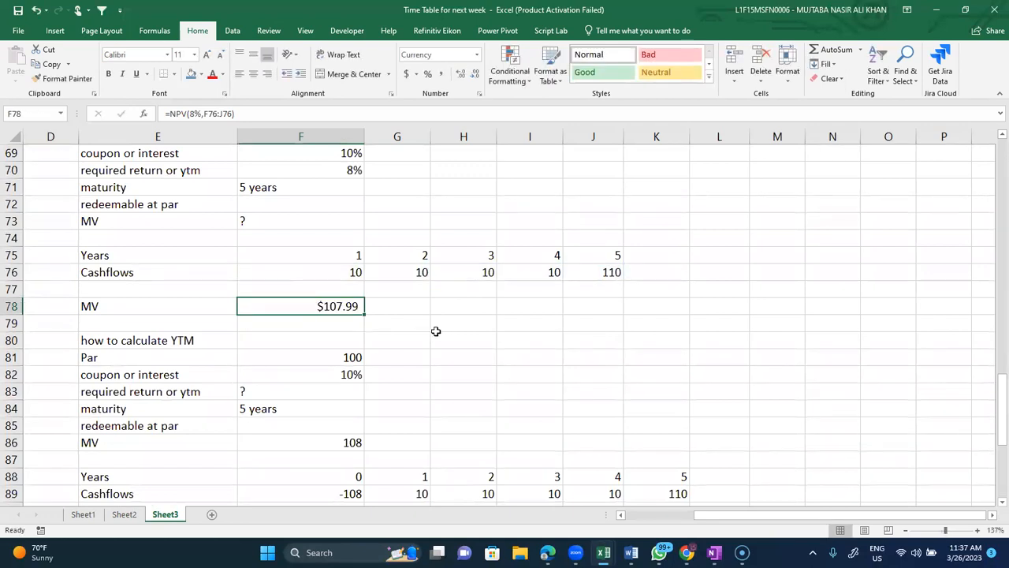
scroll(435, 331, down, 6)
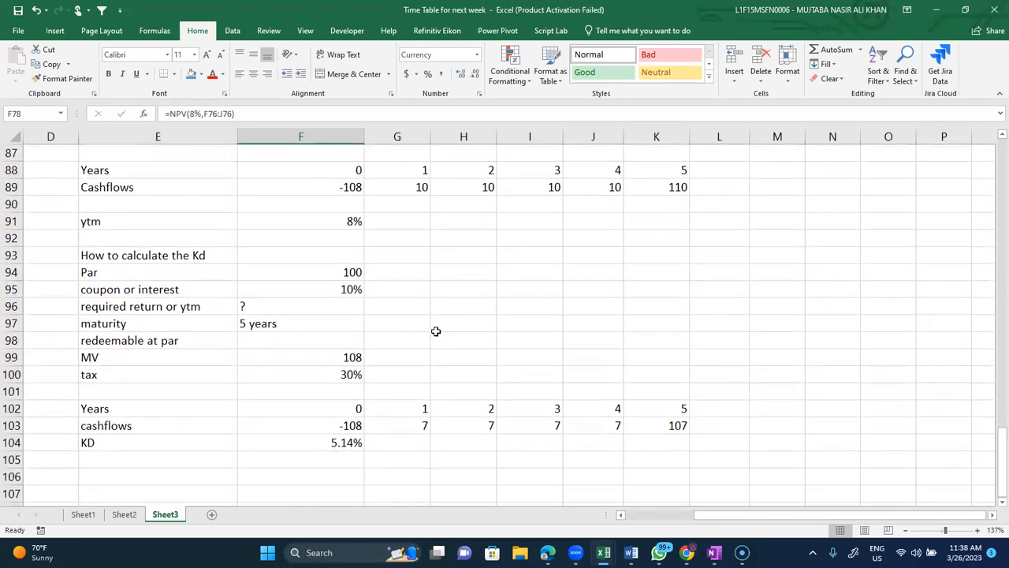
scroll(435, 331, up, 3)
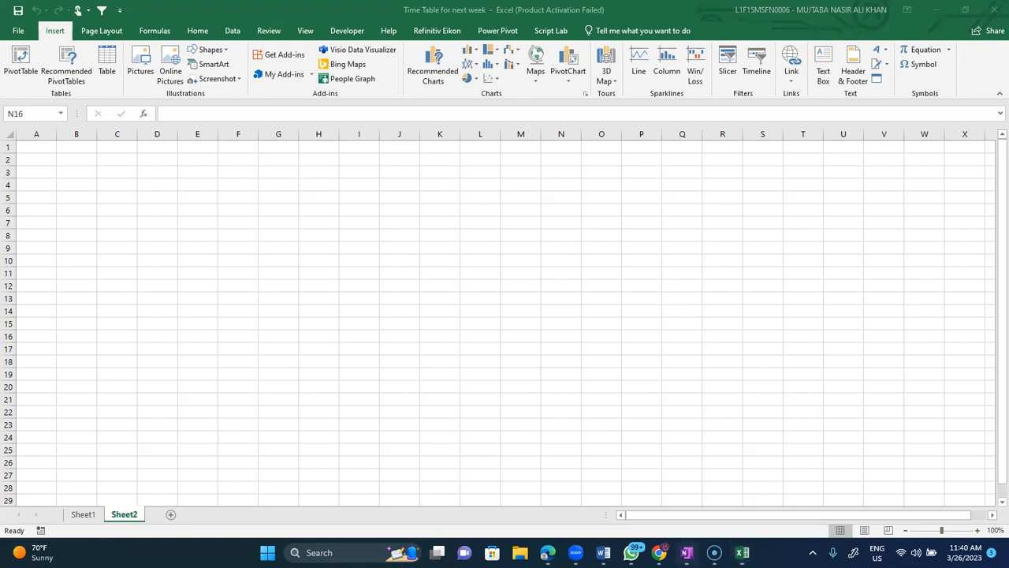
Step: Switch to OneNote and handwrite the heading "IRRedeemable" in black ink, with a double underline
click(687, 552)
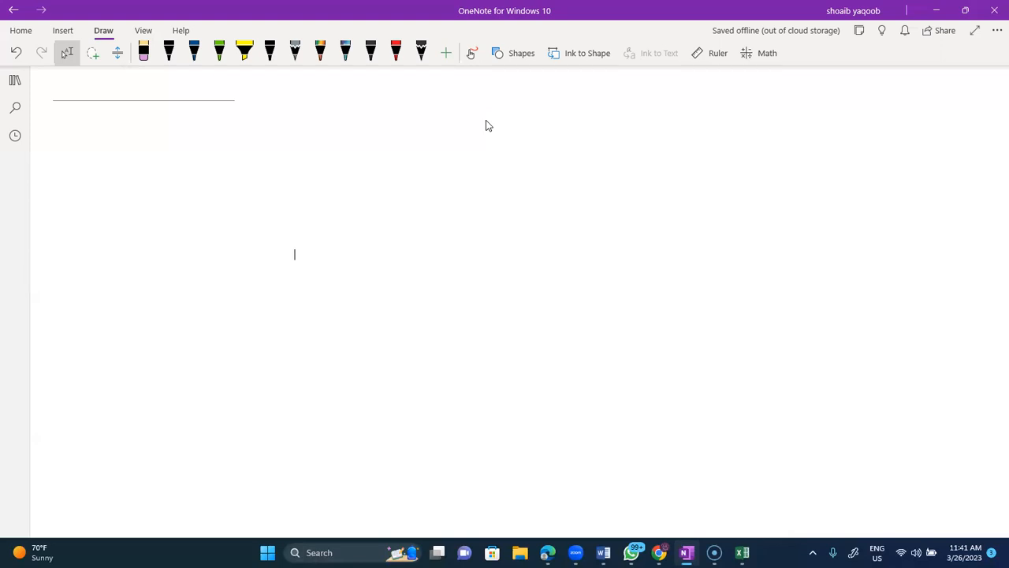
mouse_move(314, 270)
mouse_down()
mouse_move(308, 294)
mouse_move(318, 293)
mouse_up()
drag(319, 270, 331, 289)
drag(343, 270, 340, 294)
mouse_move(342, 271)
mouse_down()
mouse_move(352, 264)
mouse_move(364, 290)
mouse_up()
mouse_move(370, 262)
mouse_down()
mouse_move(368, 292)
mouse_move(379, 289)
mouse_up()
drag(377, 282, 392, 288)
drag(394, 281, 420, 284)
drag(419, 282, 439, 283)
drag(438, 281, 447, 276)
mouse_move(351, 296)
mouse_down()
mouse_move(422, 292)
mouse_move(409, 298)
mouse_up()
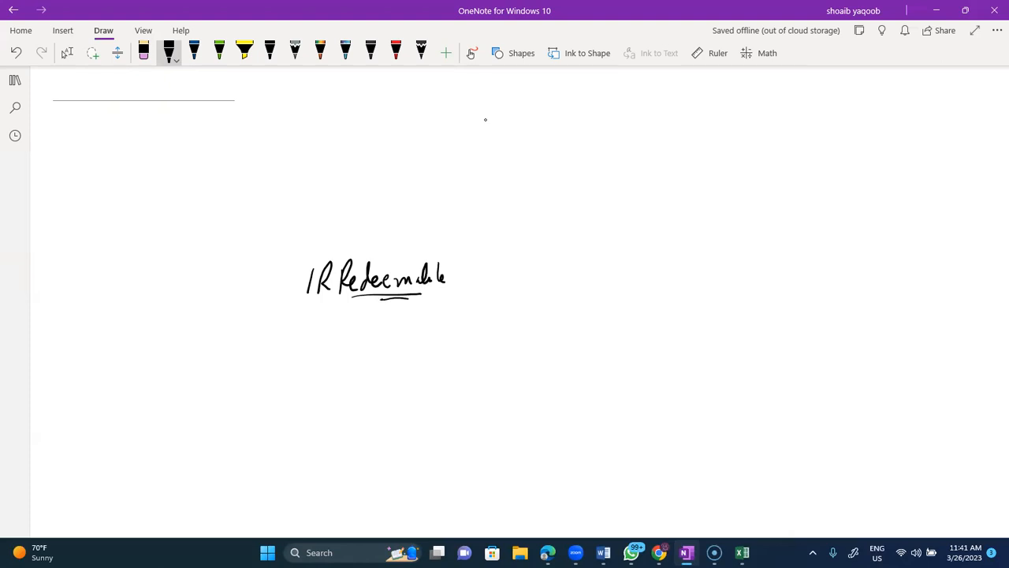
Step: Handwrite the irredeemable debt formula MV = Interest / r below the heading
scroll(486, 120, right, 1)
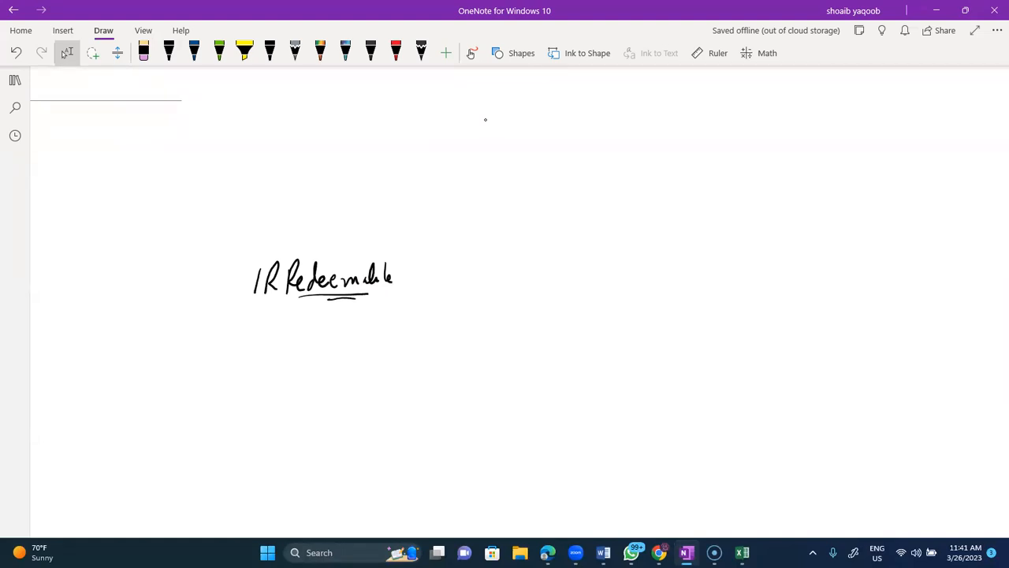
scroll(485, 119, down, 1)
scroll(485, 119, right, 1)
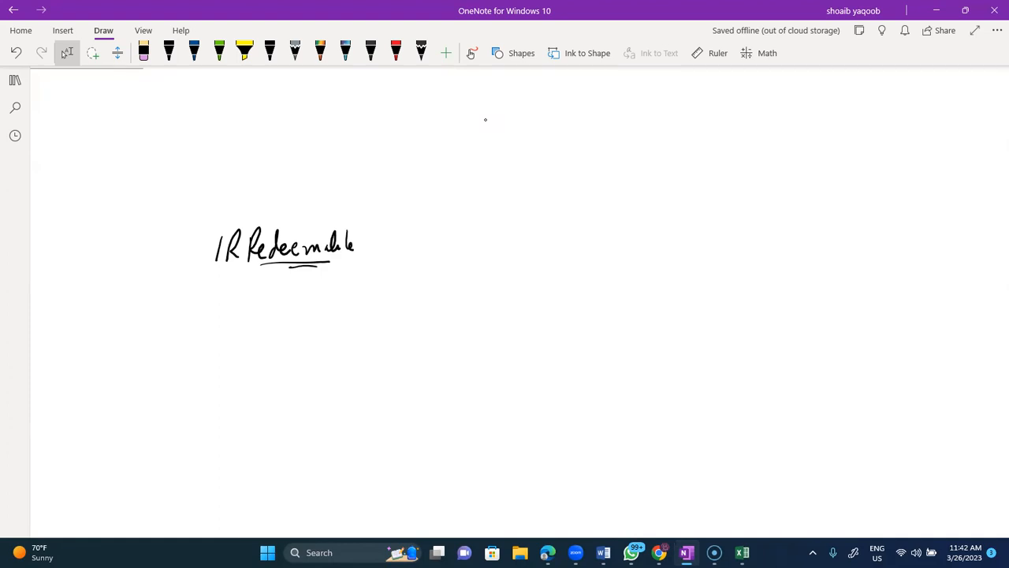
click(169, 51)
drag(355, 313, 379, 312)
drag(363, 319, 382, 319)
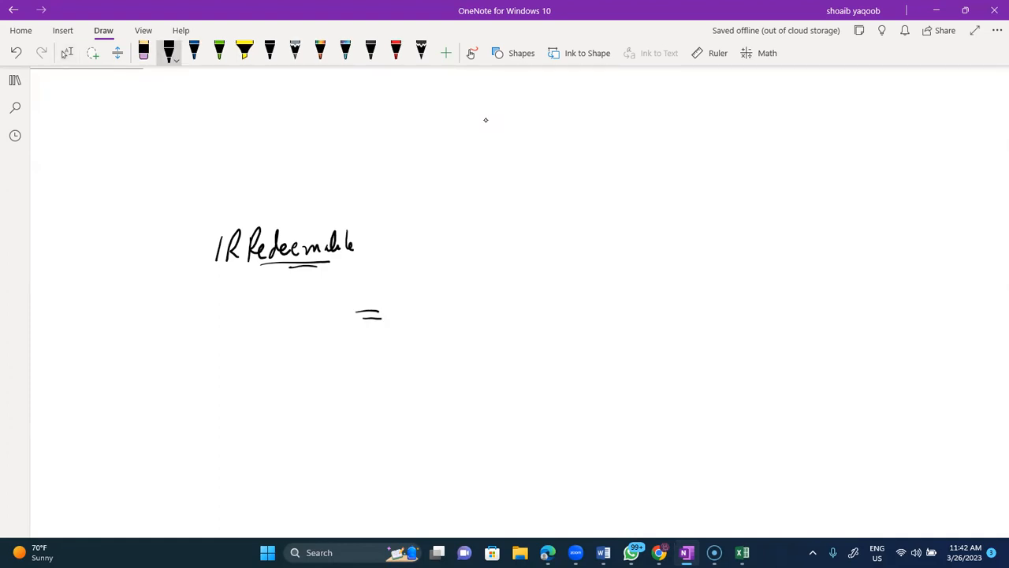
drag(429, 282, 428, 304)
mouse_move(435, 303)
mouse_down()
mouse_move(462, 300)
mouse_move(478, 284)
mouse_up()
drag(474, 293, 501, 286)
mouse_move(512, 274)
mouse_down()
mouse_move(512, 297)
mouse_move(522, 287)
mouse_up()
drag(421, 315, 550, 300)
drag(481, 345, 501, 341)
mouse_move(292, 320)
mouse_down()
mouse_move(330, 299)
mouse_move(312, 302)
mouse_up()
mouse_move(480, 348)
mouse_down()
mouse_move(495, 342)
mouse_move(474, 357)
mouse_move(477, 334)
mouse_move(488, 340)
mouse_up()
Step: Handwrite the rearranged formula r = Interest / MV below the MV formula
drag(400, 401, 416, 398)
drag(401, 412, 417, 408)
drag(314, 418, 341, 410)
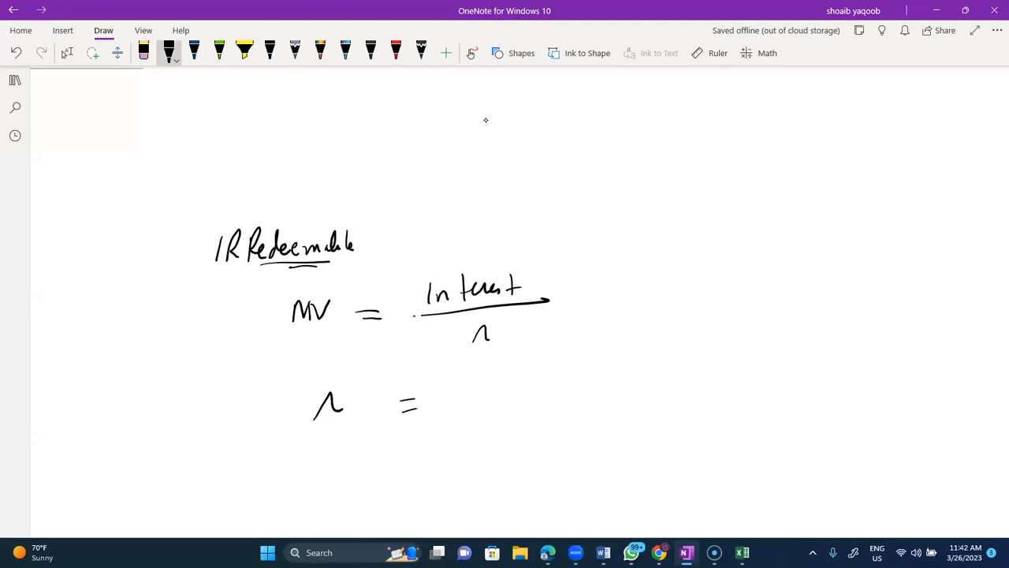
drag(464, 375, 465, 400)
mouse_move(472, 396)
mouse_down()
mouse_move(484, 385)
mouse_move(492, 400)
mouse_up()
drag(482, 385, 526, 379)
drag(533, 366, 539, 379)
drag(443, 418, 550, 399)
mouse_move(489, 435)
mouse_down()
mouse_move(493, 421)
mouse_move(517, 433)
mouse_move(533, 420)
mouse_up()
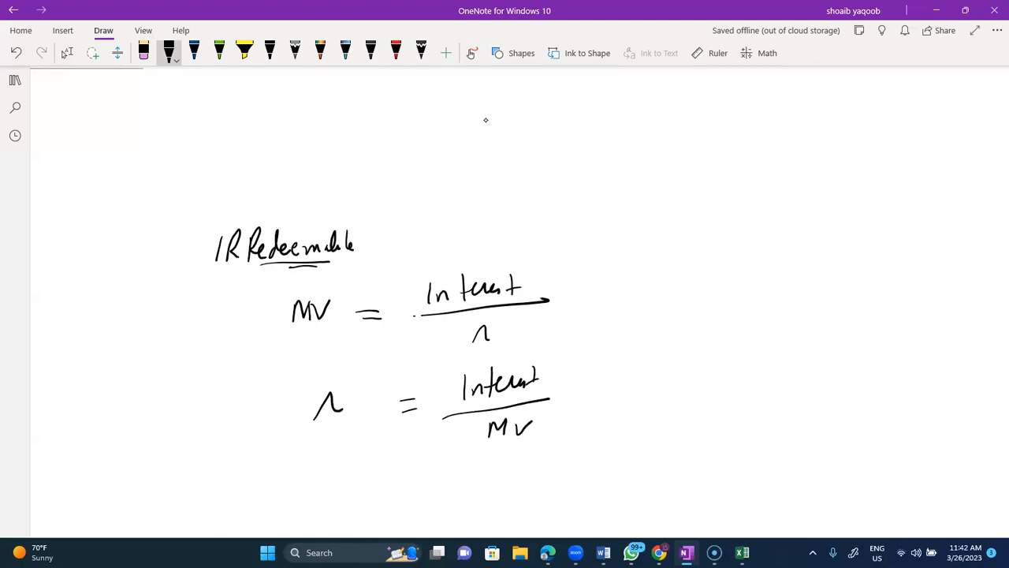
Step: Turn the r formula into the cost of debt formula Kd = Interest (1-T) / MV
mouse_move(322, 403)
mouse_down()
mouse_move(335, 408)
mouse_move(320, 428)
mouse_up()
mouse_move(338, 387)
mouse_down()
mouse_move(336, 425)
mouse_move(357, 422)
mouse_up()
drag(538, 401, 611, 388)
mouse_move(564, 364)
mouse_down()
mouse_move(563, 386)
mouse_move(572, 380)
mouse_up()
drag(580, 369, 597, 376)
mouse_move(589, 363)
mouse_down()
mouse_move(602, 359)
mouse_move(604, 385)
mouse_up()
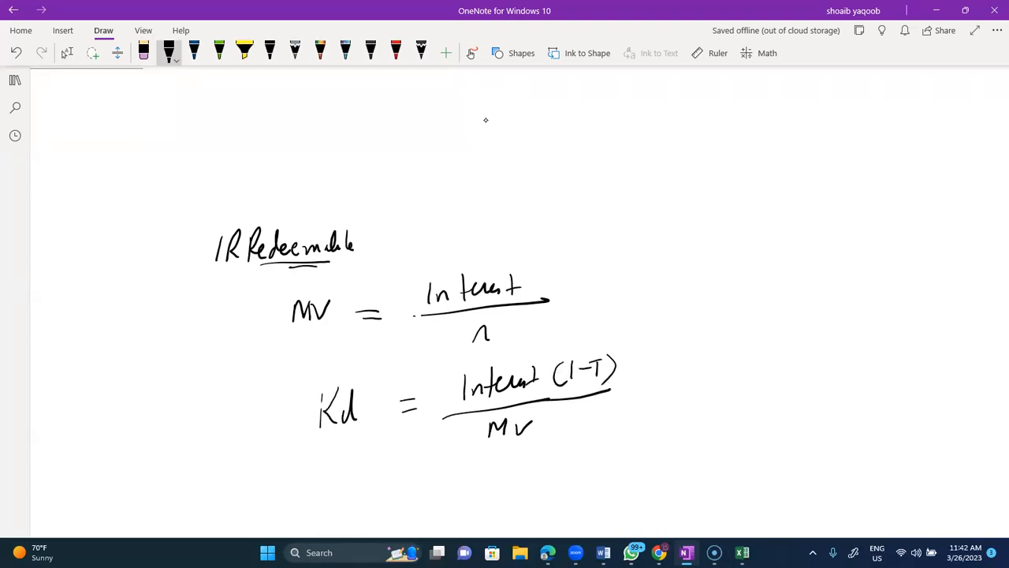
Step: Handwrite the heading "Redeemable" below the Kd formula, with a double underline
scroll(485, 120, down, 2)
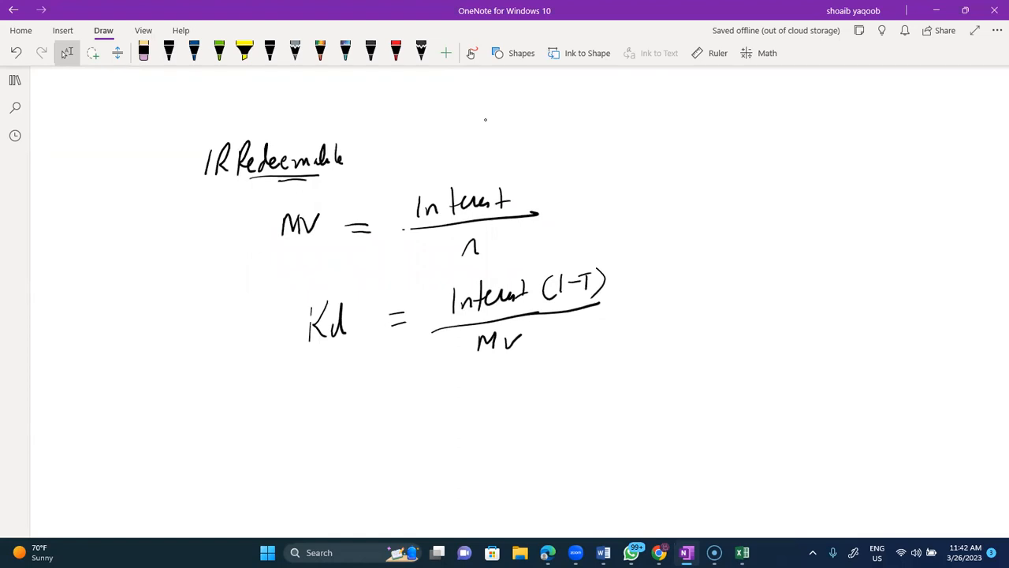
scroll(486, 120, down, 1)
mouse_move(269, 383)
mouse_down()
mouse_move(289, 347)
mouse_move(281, 378)
mouse_up()
drag(283, 371, 320, 376)
mouse_move(328, 364)
mouse_down()
mouse_move(332, 374)
mouse_move(372, 371)
mouse_up()
drag(377, 351, 386, 367)
drag(300, 379, 369, 376)
drag(319, 386, 361, 382)
scroll(486, 120, down, 1)
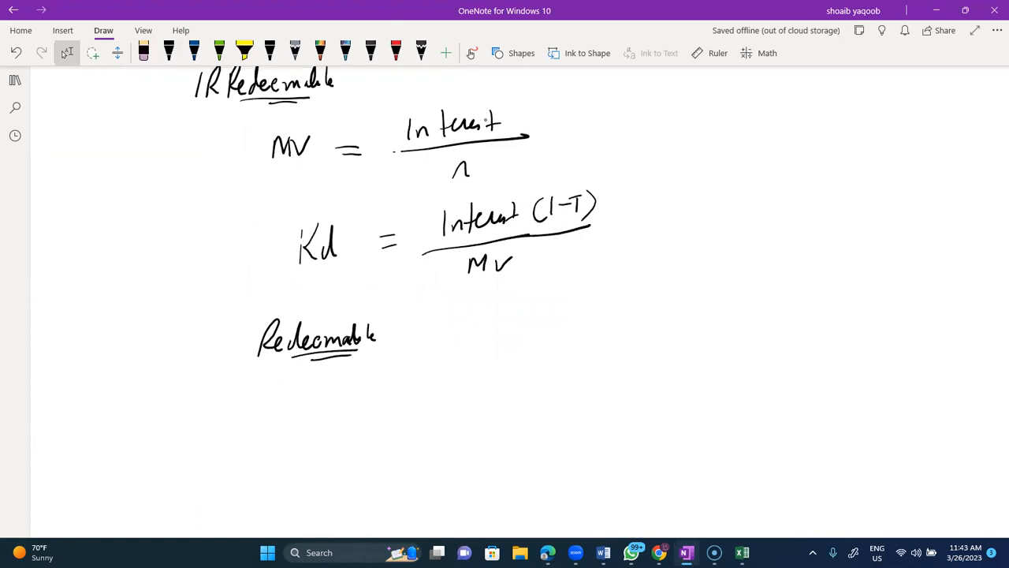
Step: Handwrite a "year" row numbered 1 to 5 below the Redeemable heading
mouse_move(394, 372)
mouse_down()
mouse_move(404, 387)
mouse_move(394, 406)
mouse_move(429, 381)
mouse_up()
mouse_move(440, 377)
mouse_down()
mouse_move(442, 390)
mouse_move(456, 380)
mouse_up()
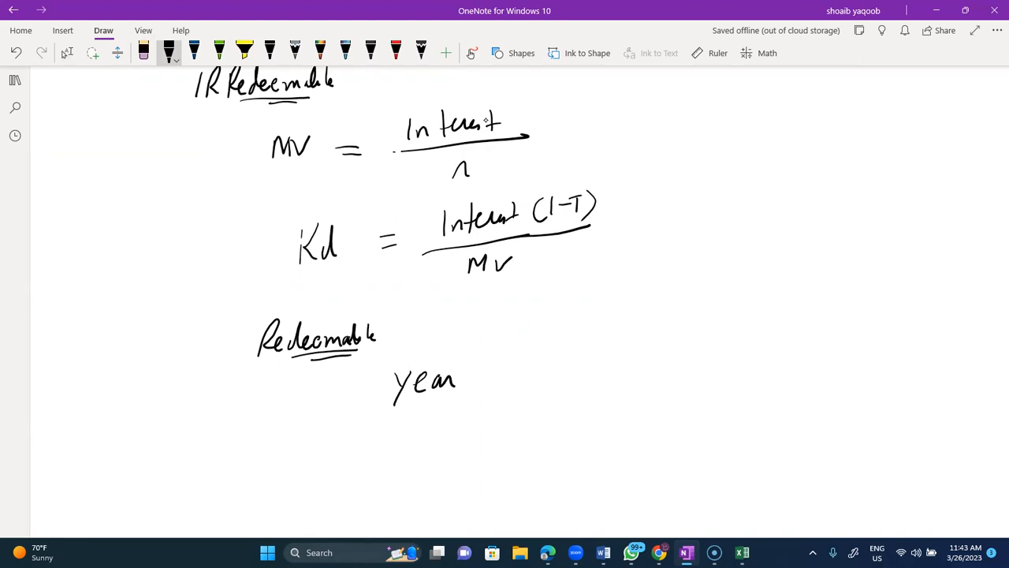
drag(520, 372, 519, 387)
mouse_move(569, 366)
mouse_down()
mouse_move(585, 384)
mouse_move(621, 384)
mouse_up()
drag(674, 361, 683, 371)
mouse_move(681, 362)
mouse_down()
mouse_move(683, 377)
mouse_move(717, 375)
mouse_up()
drag(716, 357, 738, 351)
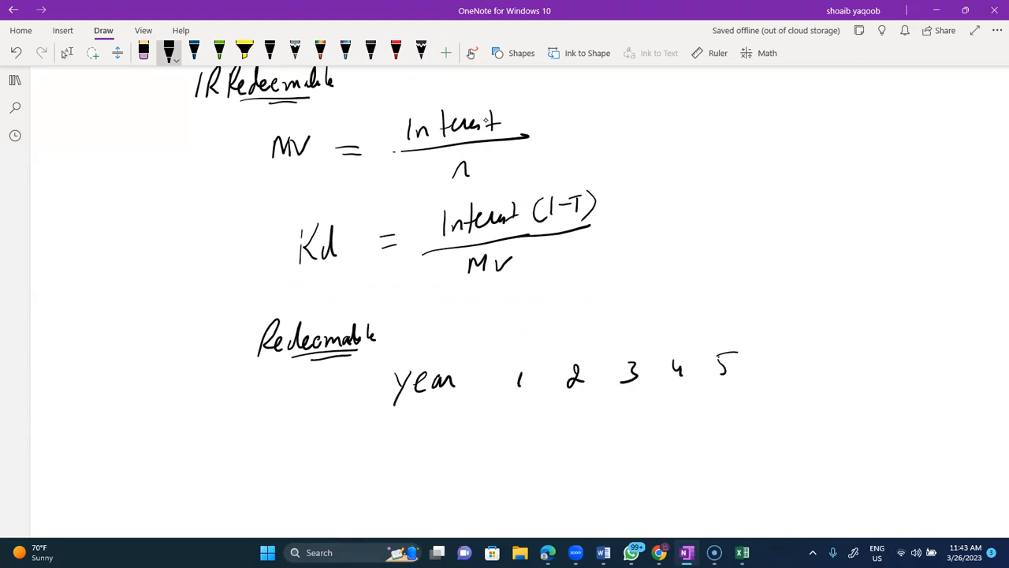
Step: Handwrite "MV" beside the timeline and "Int" under each of years 1 to 4
mouse_move(230, 434)
mouse_down()
mouse_move(243, 418)
mouse_move(252, 427)
mouse_up()
drag(258, 412, 277, 405)
mouse_move(508, 416)
mouse_down()
mouse_move(509, 428)
mouse_move(526, 425)
mouse_up()
drag(524, 417, 535, 415)
mouse_move(555, 408)
mouse_down()
mouse_move(555, 422)
mouse_move(569, 423)
mouse_up()
mouse_move(577, 403)
mouse_down()
mouse_move(578, 421)
mouse_move(584, 412)
mouse_up()
drag(608, 405, 608, 420)
drag(615, 419, 661, 415)
drag(666, 416, 686, 405)
Step: Handwrite "Int + RV" for year 5, then bracket the cash flows from below and underline MV
drag(716, 392, 715, 410)
drag(720, 411, 735, 408)
mouse_move(746, 400)
mouse_down()
mouse_move(766, 399)
mouse_move(760, 413)
mouse_up()
mouse_move(783, 380)
mouse_down()
mouse_move(783, 408)
mouse_move(798, 404)
mouse_up()
drag(803, 390, 816, 388)
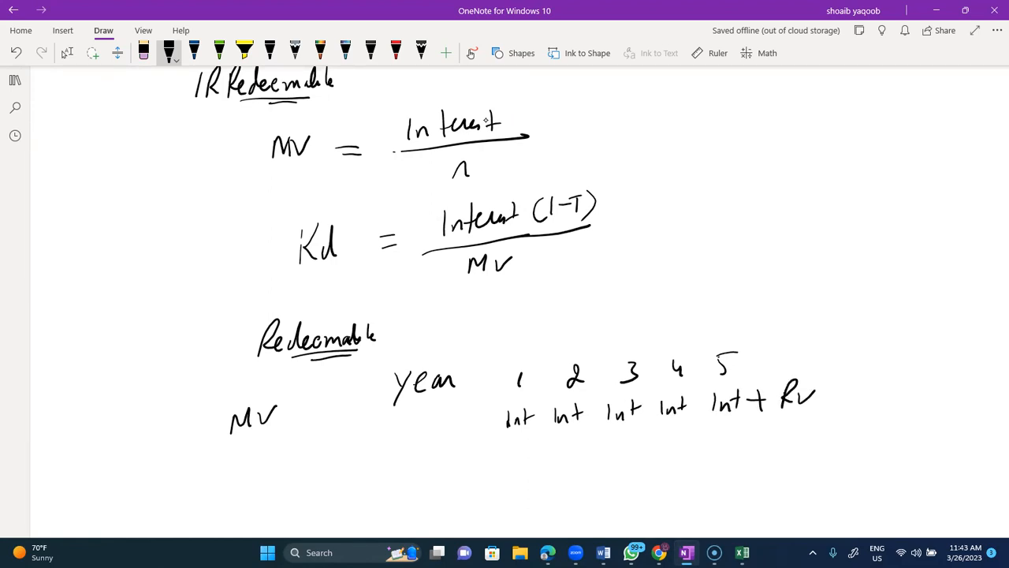
mouse_move(797, 413)
mouse_down()
mouse_move(802, 426)
mouse_move(531, 432)
mouse_up()
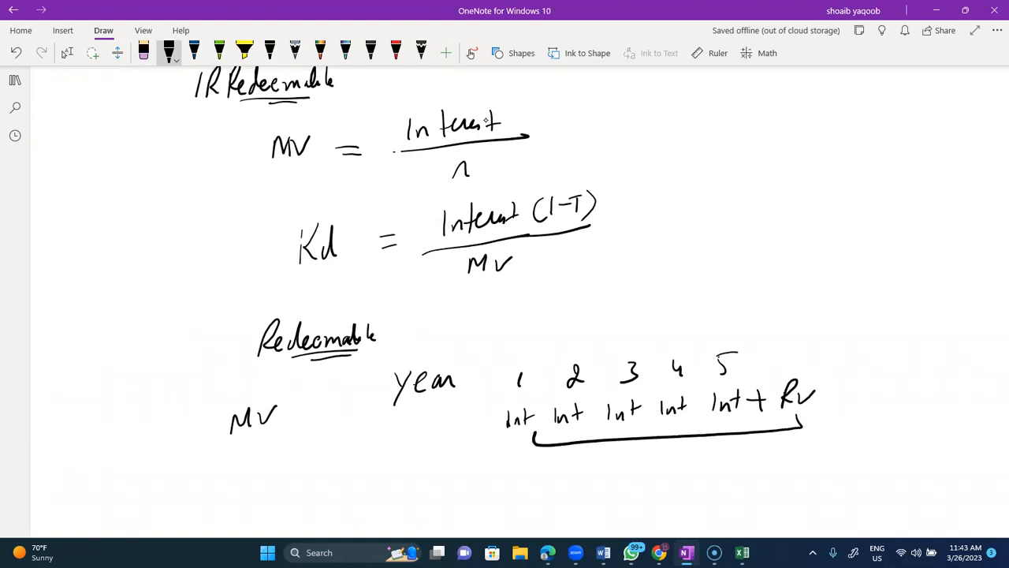
drag(240, 442, 274, 433)
Step: Handwrite the label "Kd" in the blank space below the redeemable MV timeline
scroll(485, 121, right, 1)
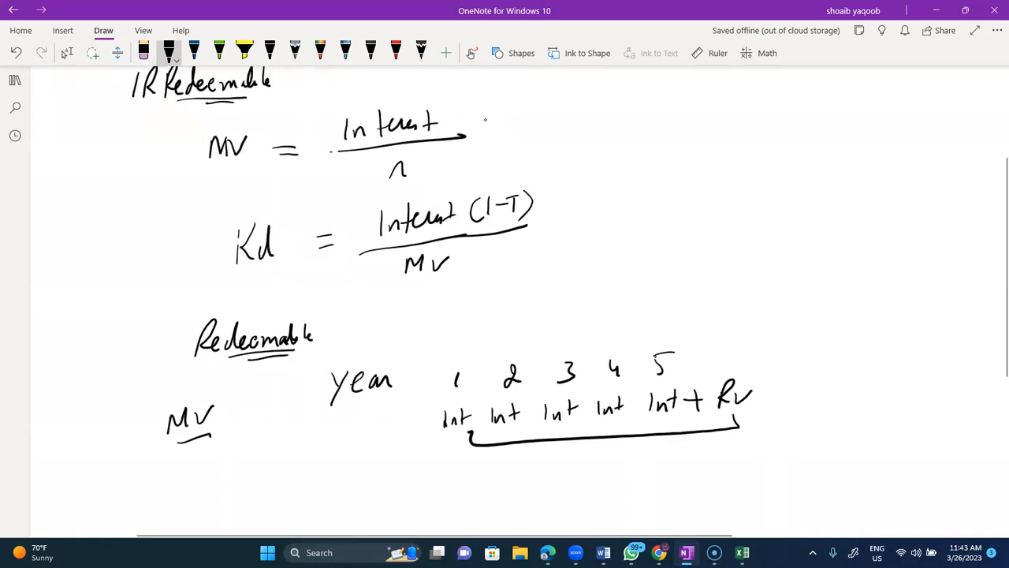
scroll(486, 120, down, 2)
scroll(486, 120, down, 1)
scroll(485, 120, right, 1)
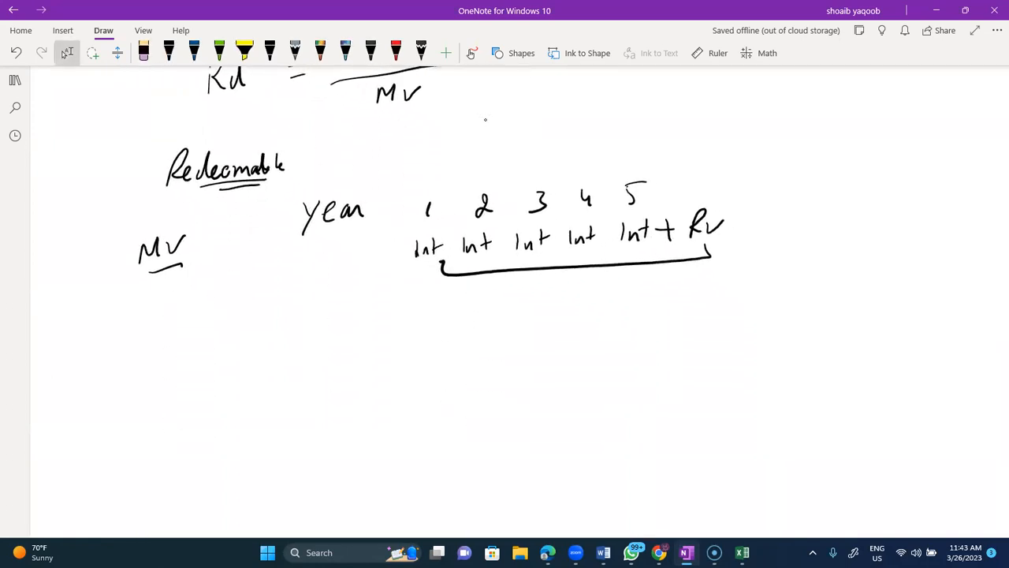
drag(186, 369, 180, 400)
mouse_move(197, 363)
mouse_down()
mouse_move(183, 388)
mouse_move(196, 397)
mouse_up()
drag(207, 384, 211, 394)
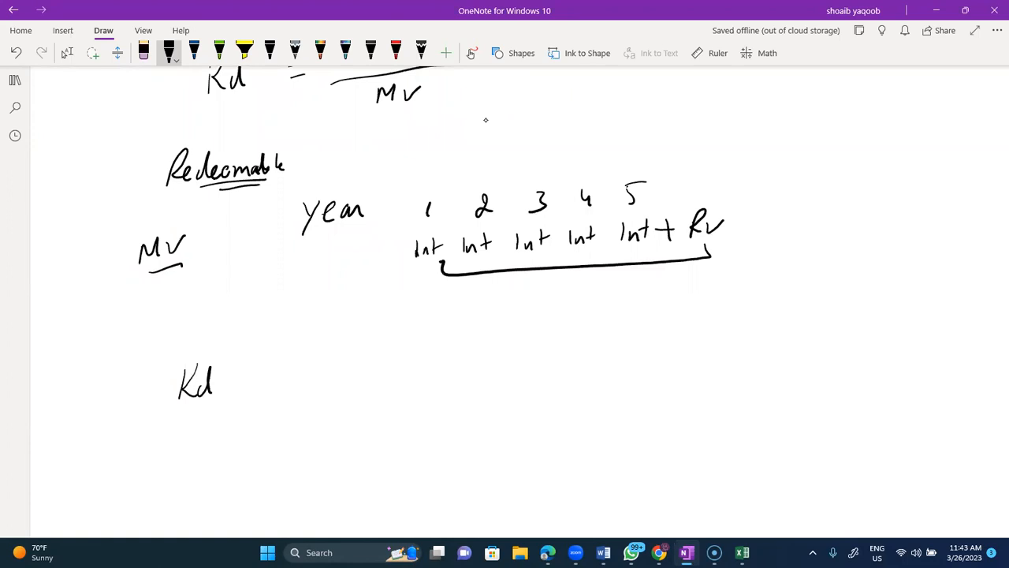
Step: Beside the Kd label, handwrite a "year" row numbered 0 to 5 with "(MV)" under year 0
scroll(486, 120, right, 2)
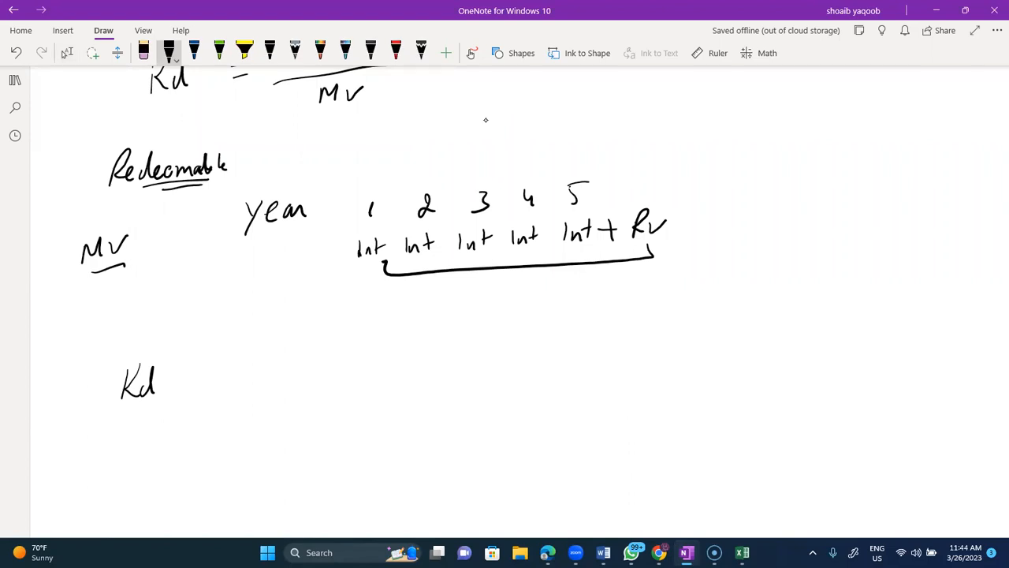
drag(267, 365, 269, 397)
drag(284, 377, 296, 386)
drag(310, 366, 325, 374)
drag(376, 352, 378, 352)
mouse_move(359, 411)
mouse_down()
mouse_move(397, 389)
mouse_move(385, 420)
mouse_up()
drag(351, 387, 354, 421)
drag(451, 345, 452, 361)
drag(518, 341, 528, 359)
mouse_move(569, 335)
mouse_down()
mouse_move(578, 344)
mouse_move(564, 354)
mouse_up()
drag(610, 331, 620, 352)
mouse_move(650, 326)
mouse_down()
mouse_move(659, 348)
mouse_move(675, 320)
mouse_up()
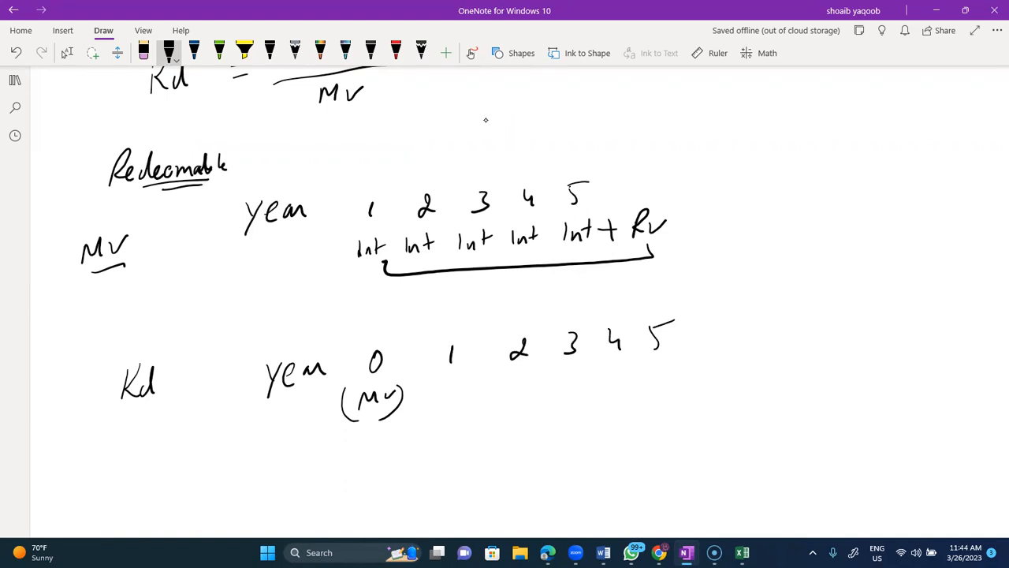
Step: Handwrite "Int" under years 1 to 4 and "Int + RV" under year 5 of the Kd timeline
mouse_move(435, 387)
mouse_down()
mouse_move(436, 402)
mouse_move(453, 394)
mouse_up()
mouse_move(460, 381)
mouse_down()
mouse_move(462, 398)
mouse_move(473, 386)
mouse_up()
drag(498, 376, 499, 391)
drag(506, 390, 529, 388)
drag(526, 383, 580, 380)
mouse_move(585, 362)
mouse_down()
mouse_move(583, 376)
mouse_move(593, 367)
mouse_up()
mouse_move(607, 360)
mouse_down()
mouse_move(608, 379)
mouse_move(622, 367)
mouse_up()
mouse_move(629, 359)
mouse_down()
mouse_move(630, 376)
mouse_move(639, 363)
mouse_up()
mouse_move(652, 359)
mouse_down()
mouse_move(653, 375)
mouse_move(667, 364)
mouse_up()
mouse_move(670, 354)
mouse_down()
mouse_move(672, 373)
mouse_move(689, 360)
mouse_up()
mouse_move(684, 353)
mouse_down()
mouse_move(685, 371)
mouse_move(697, 347)
mouse_up()
Step: Bracket the Kd cash flows back to MV, write "= Kd" below, and underline the year 1 "Int"
mouse_move(697, 343)
mouse_down()
mouse_move(709, 364)
mouse_move(722, 353)
mouse_move(599, 416)
mouse_move(382, 441)
mouse_move(372, 420)
mouse_up()
drag(372, 480, 389, 478)
drag(378, 488, 392, 486)
mouse_move(408, 466)
mouse_down()
mouse_move(407, 489)
mouse_move(410, 477)
mouse_up()
mouse_move(412, 476)
mouse_down()
mouse_move(435, 489)
mouse_move(408, 493)
mouse_move(412, 484)
mouse_up()
drag(443, 408, 462, 403)
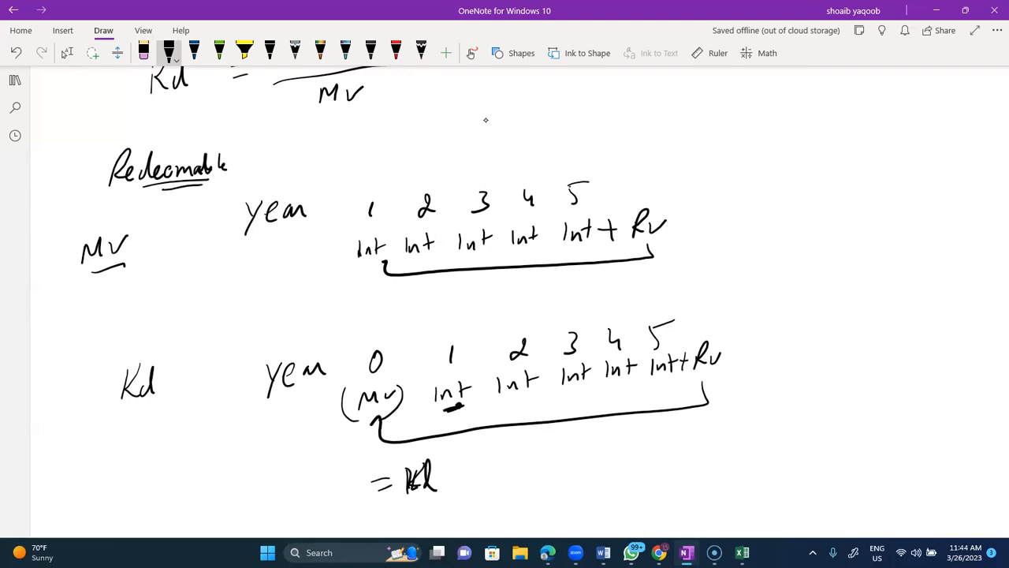
Step: Below the Kd result, handwrite an arrow followed by "Theory" and "Adv & disAdv"
scroll(486, 120, down, 2)
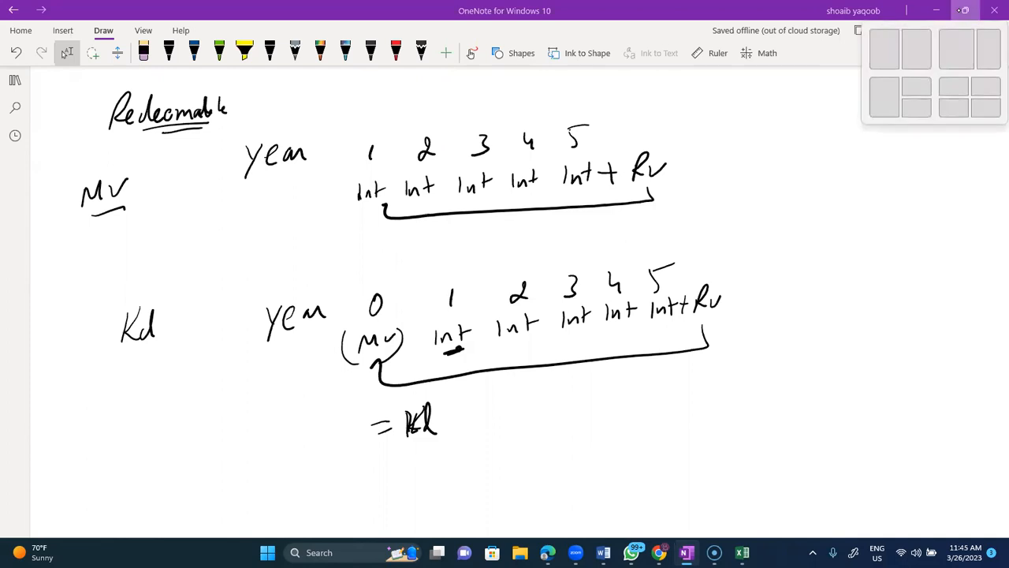
scroll(504, 300, down, 1)
mouse_move(357, 409)
mouse_down()
mouse_move(372, 408)
mouse_move(376, 426)
mouse_up()
mouse_move(432, 382)
mouse_down()
mouse_move(424, 413)
mouse_move(459, 394)
mouse_move(471, 403)
mouse_up()
mouse_move(475, 391)
mouse_down()
mouse_move(486, 389)
mouse_move(476, 412)
mouse_up()
drag(544, 399, 562, 398)
mouse_move(551, 387)
mouse_down()
mouse_move(577, 394)
mouse_move(600, 376)
mouse_move(612, 391)
mouse_move(618, 380)
mouse_up()
mouse_move(638, 372)
mouse_down()
mouse_move(637, 384)
mouse_move(679, 372)
mouse_up()
mouse_move(685, 367)
mouse_down()
mouse_move(690, 376)
mouse_move(701, 365)
mouse_up()
Step: Handwrite an arrow and "Duration" beneath the "Adv & disAdv" heading
scroll(518, 301, right, 1)
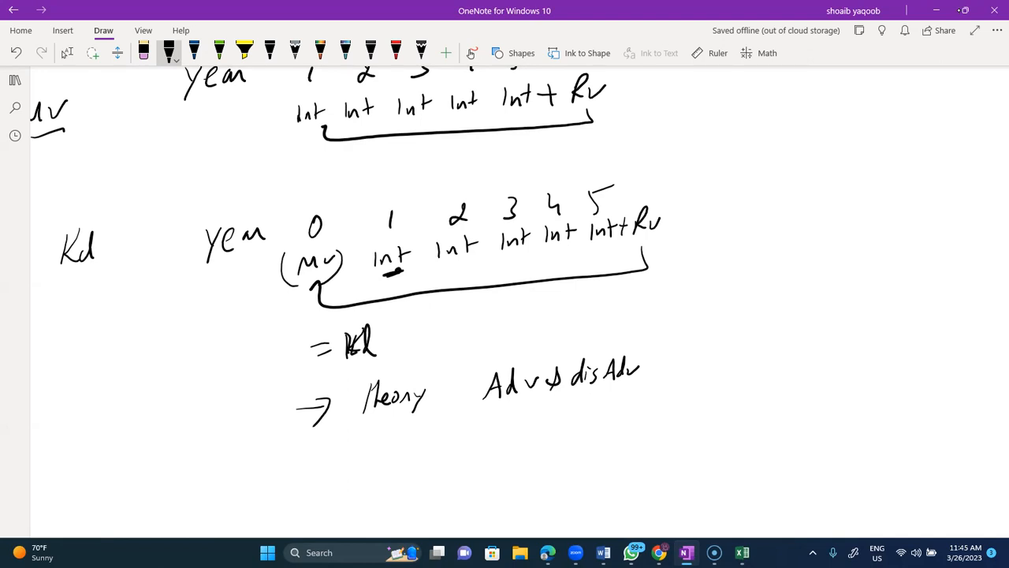
scroll(505, 300, down, 1)
scroll(504, 300, right, 1)
mouse_move(457, 405)
mouse_down()
mouse_move(487, 399)
mouse_move(478, 419)
mouse_up()
mouse_move(514, 388)
mouse_down()
mouse_move(513, 413)
mouse_move(571, 393)
mouse_up()
drag(585, 395, 589, 404)
mouse_move(584, 390)
mouse_down()
mouse_move(601, 387)
mouse_move(607, 398)
mouse_move(623, 384)
mouse_up()
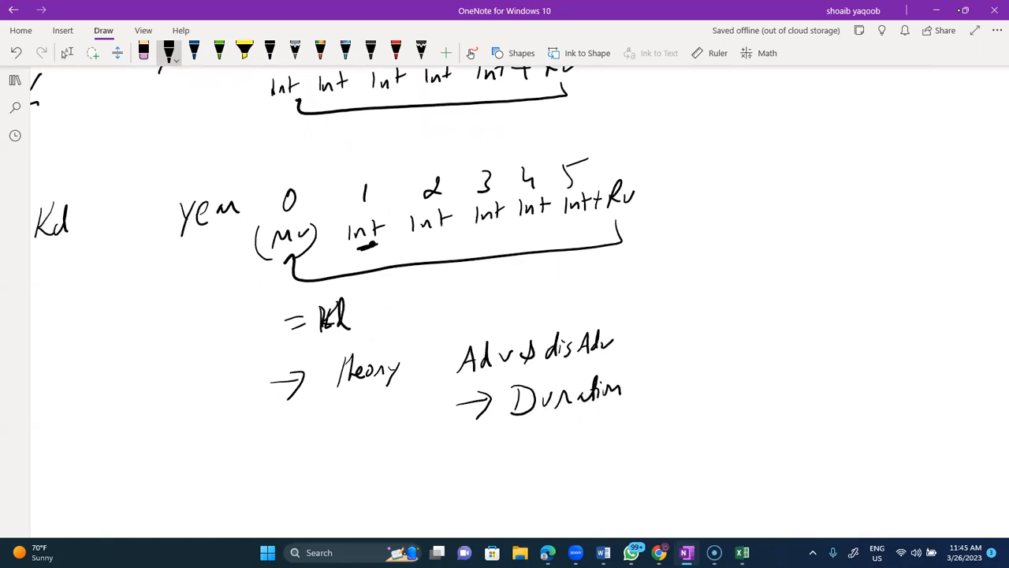
Step: Handwrite an arrow and "MIRR" on the line below "Duration"
drag(460, 454, 479, 452)
drag(475, 443, 476, 465)
mouse_move(522, 435)
mouse_down()
mouse_move(522, 454)
mouse_move(547, 446)
mouse_up()
drag(557, 432, 564, 446)
drag(566, 426, 582, 445)
drag(583, 418, 595, 442)
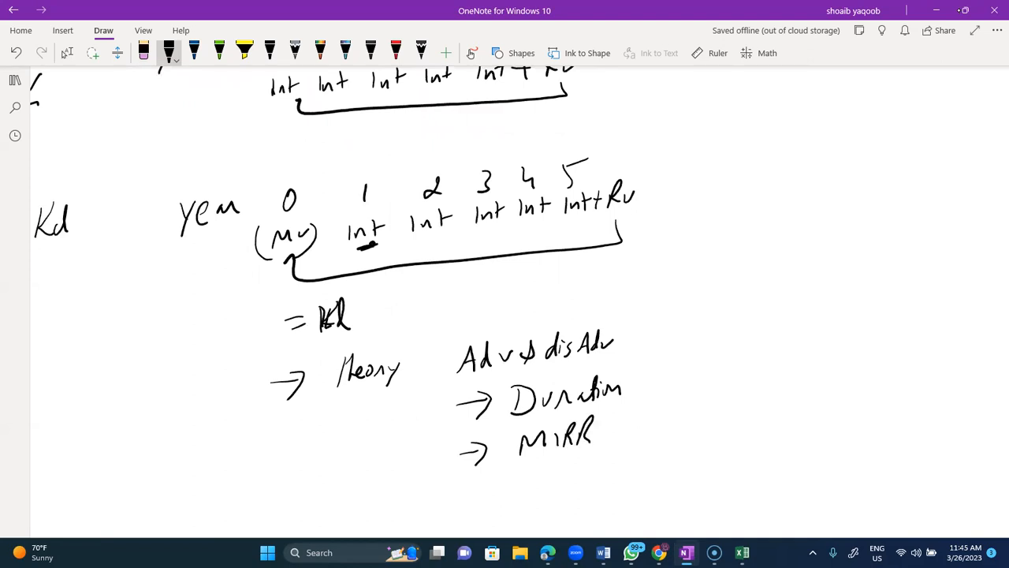
Step: Handwrite an arrow and "Assumptions" below "MIRR", then add a tick mark after the word
scroll(504, 299, down, 1)
mouse_move(423, 463)
mouse_down()
mouse_move(455, 460)
mouse_move(446, 475)
mouse_up()
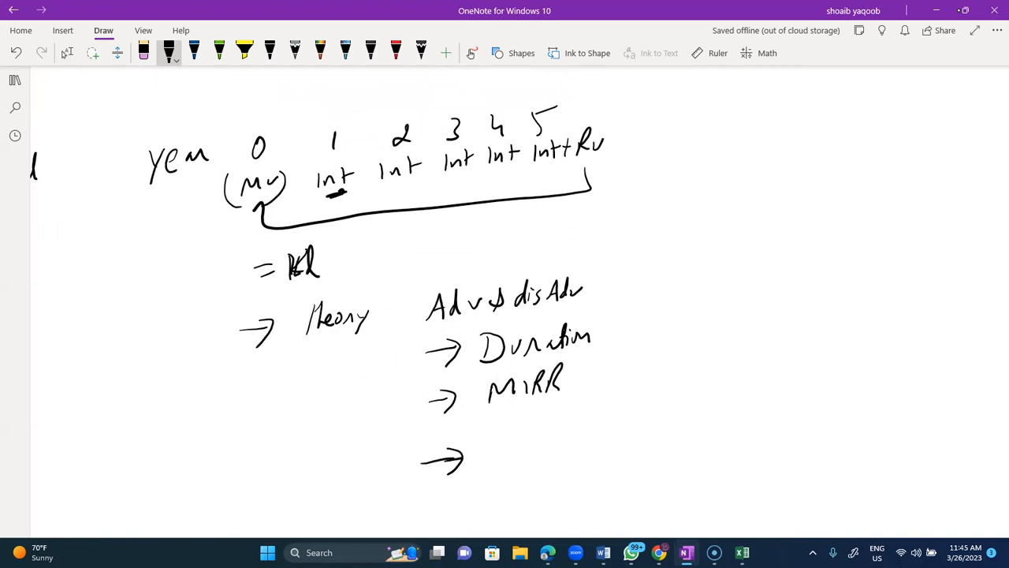
drag(504, 458, 521, 446)
mouse_move(532, 435)
mouse_down()
mouse_move(525, 451)
mouse_move(552, 443)
mouse_up()
drag(553, 444, 569, 432)
mouse_move(570, 432)
mouse_down()
mouse_move(571, 457)
mouse_move(583, 439)
mouse_up()
mouse_move(589, 416)
mouse_down()
mouse_move(588, 440)
mouse_move(615, 425)
mouse_move(631, 424)
mouse_move(626, 432)
mouse_up()
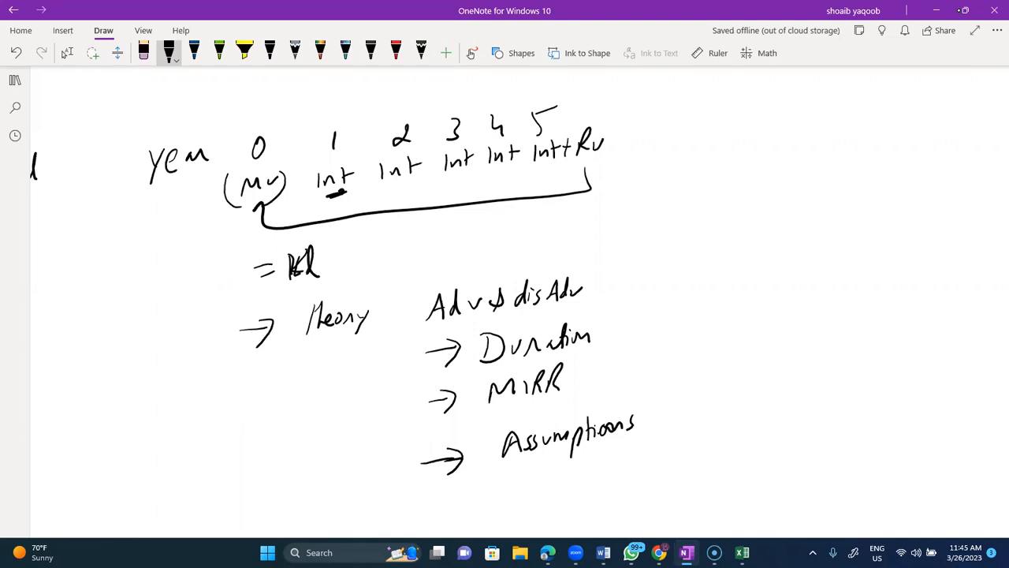
drag(647, 416, 692, 395)
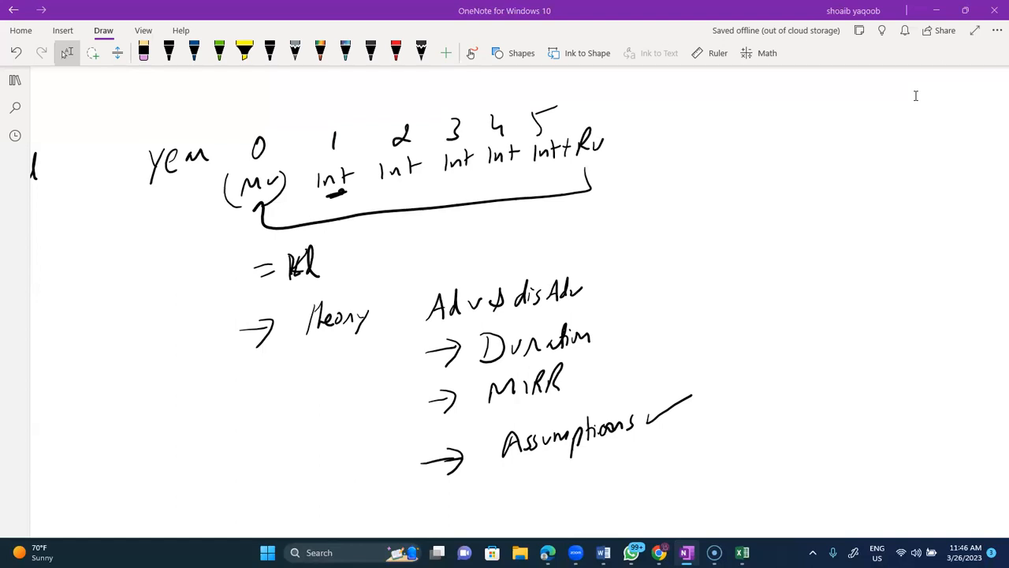
key(super+z)
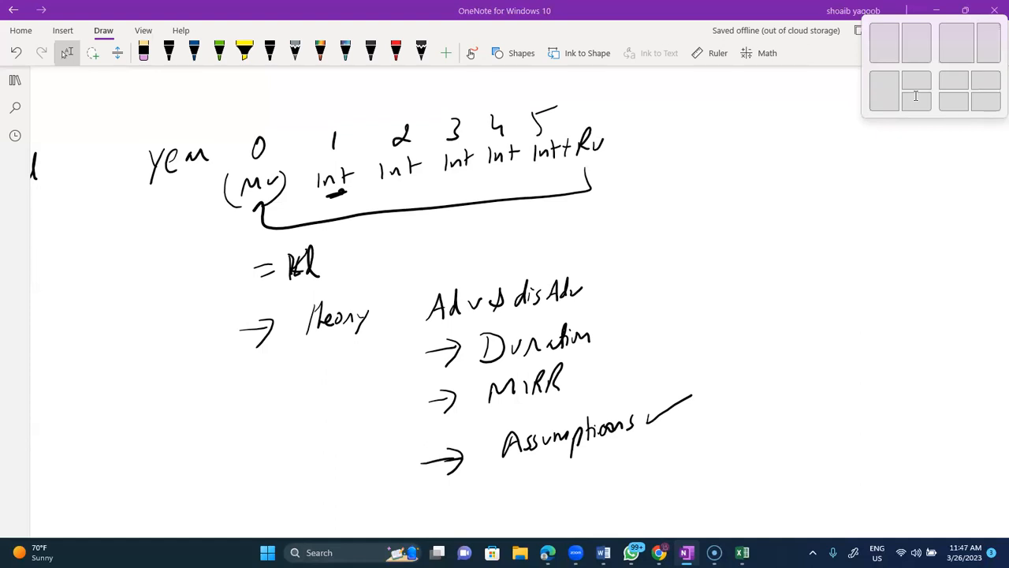
key(Escape)
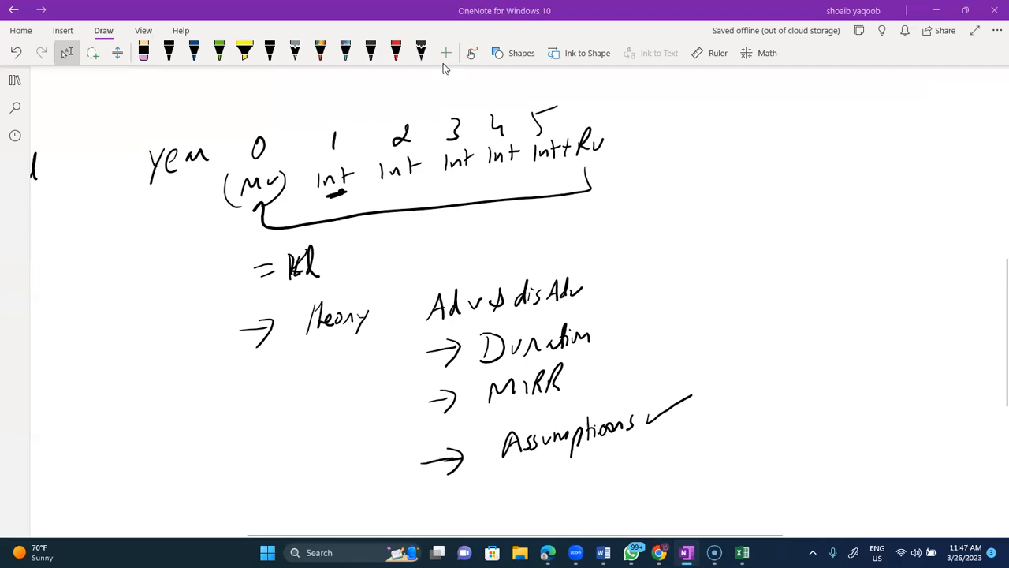
Step: Switch to the qs answers p4 workbook in Excel and open the Sleepon worksheet
key(alt+Tab)
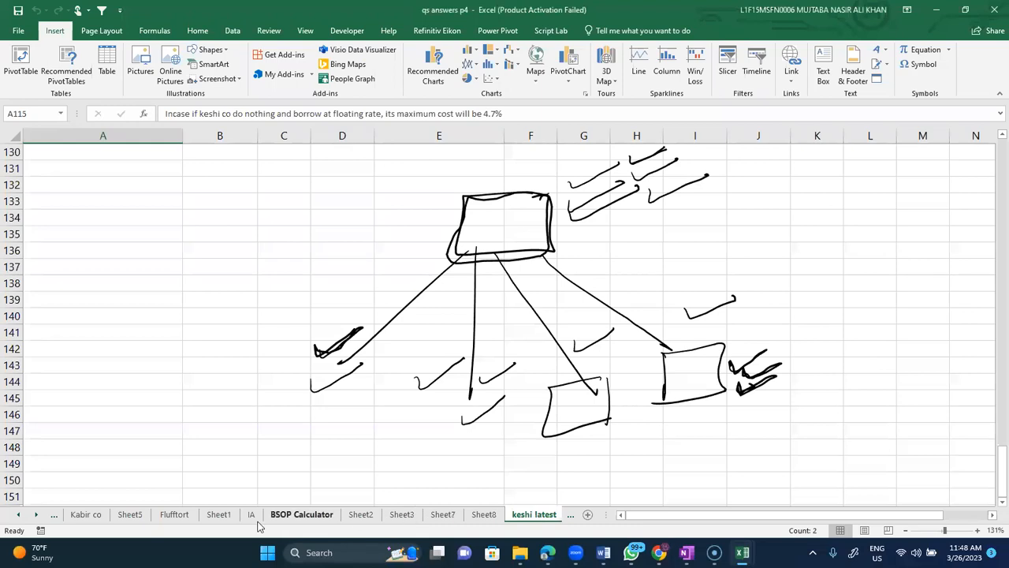
click(18, 517)
click(18, 517)
click(18, 517)
click(18, 517)
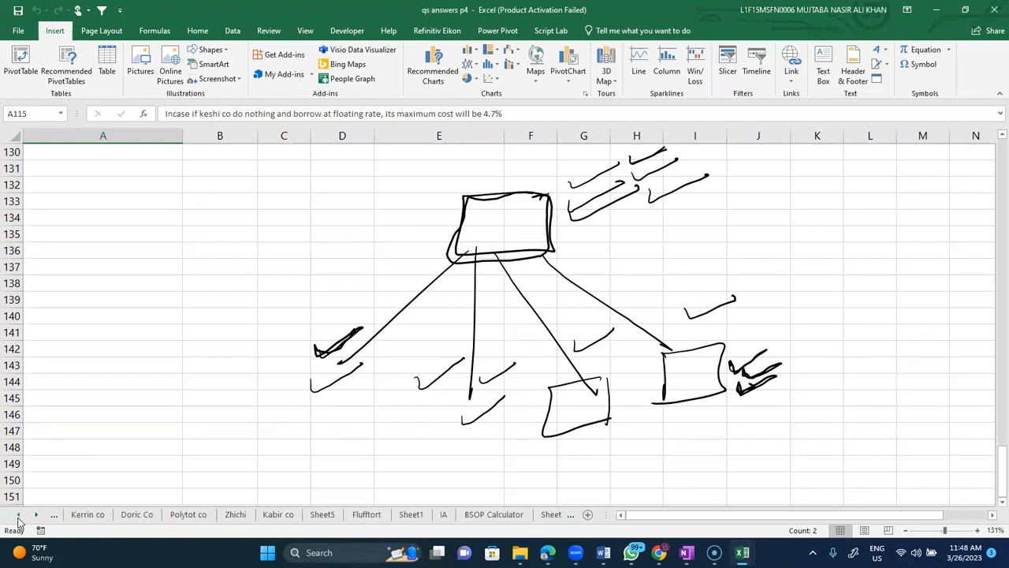
click(18, 517)
click(18, 518)
click(18, 518)
click(18, 518)
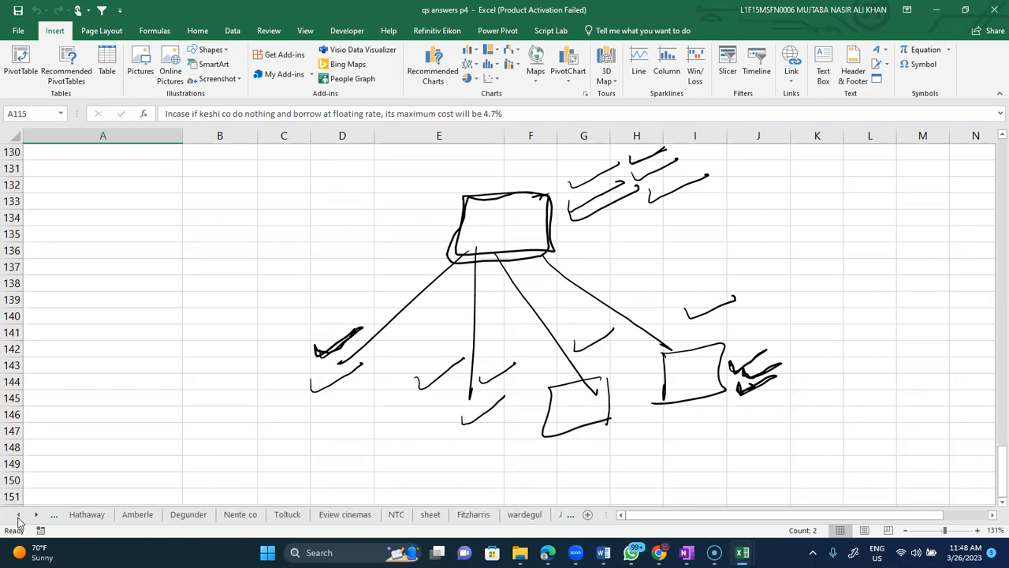
click(18, 514)
click(18, 514)
click(18, 514)
click(18, 514)
click(19, 514)
click(18, 515)
click(18, 514)
click(18, 514)
click(19, 514)
click(152, 515)
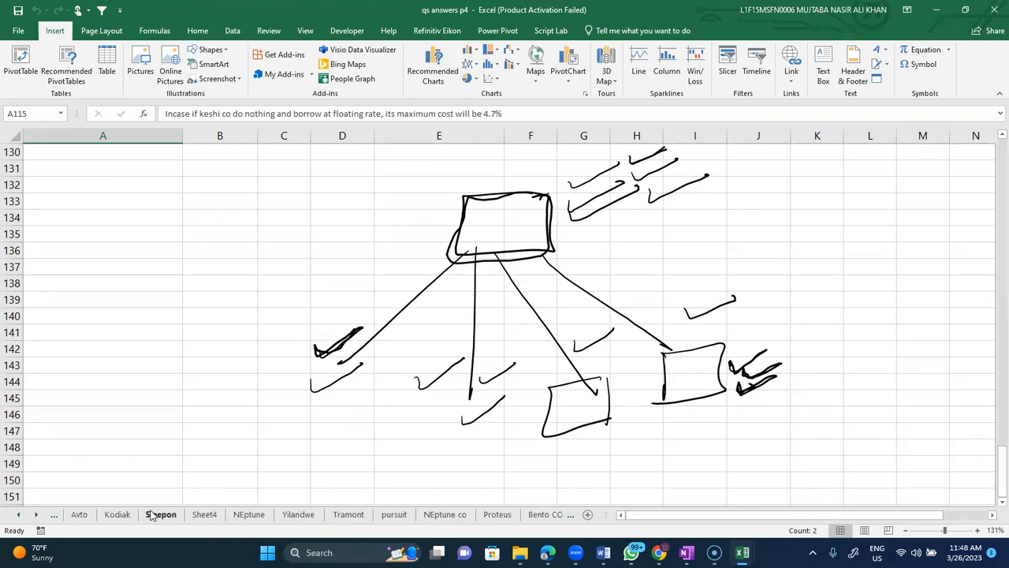
Step: Examine the NPV and MIRR formulas on the Sleepon worksheet
click(291, 422)
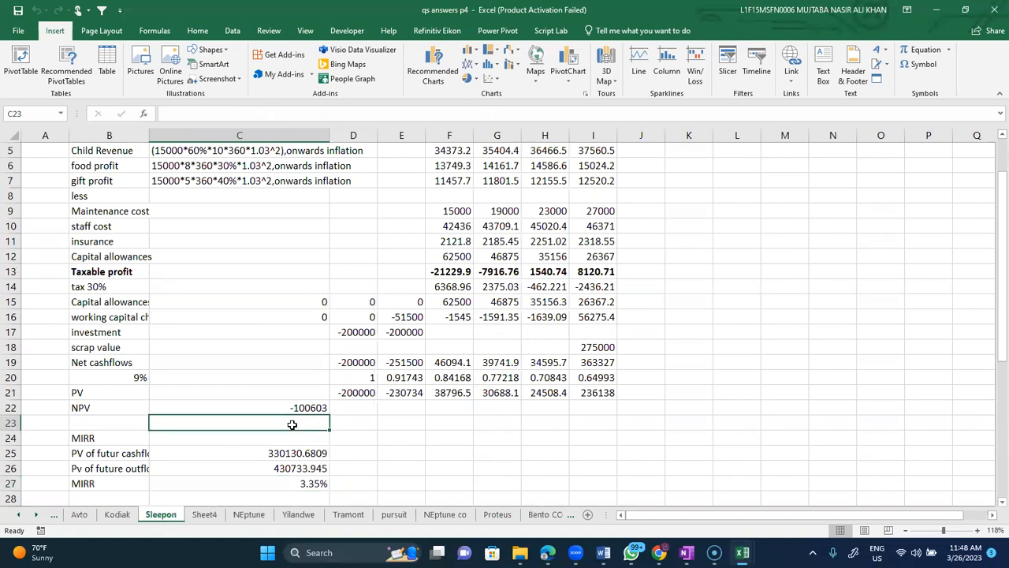
click(291, 407)
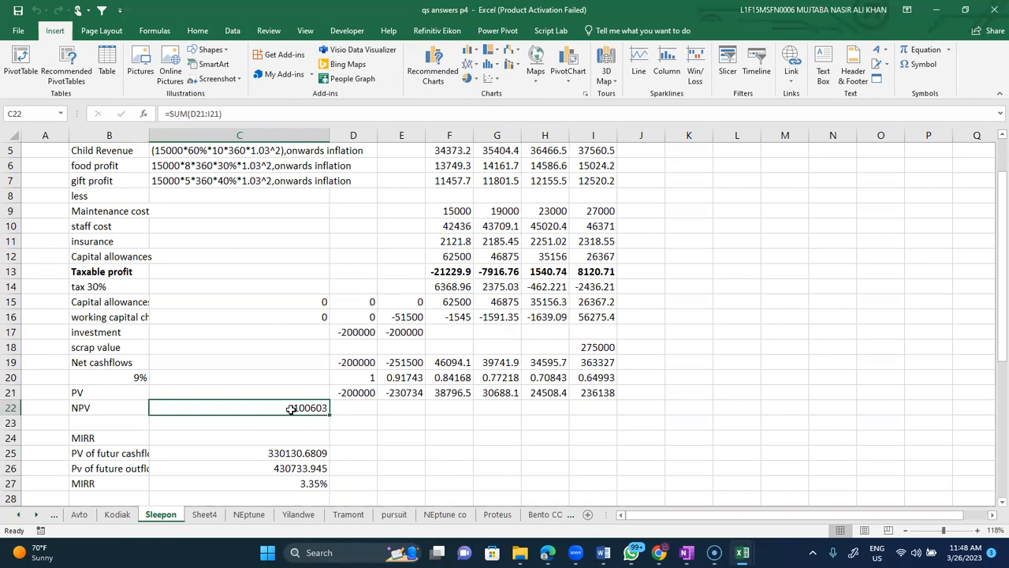
click(294, 485)
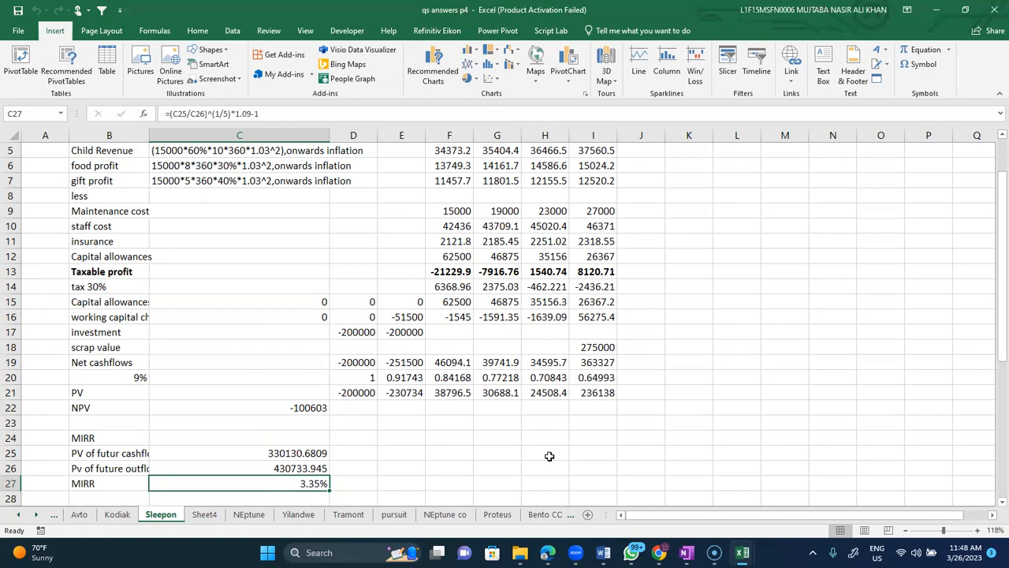
Step: Switch to OneNote and, in the blank space below "Assumptions", handwrite "βa = βe ×" followed by "E" as a numerator
key(alt+Tab)
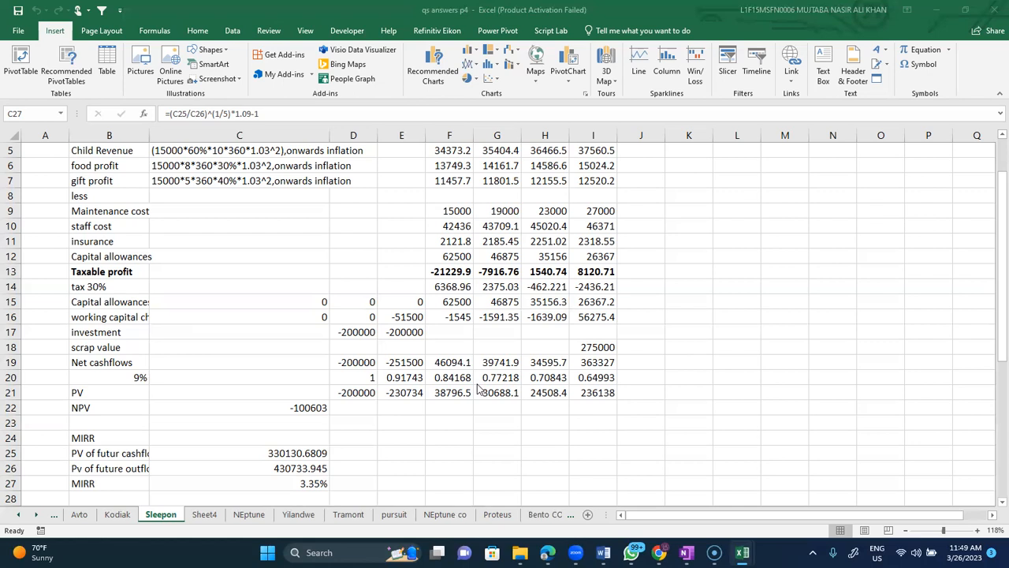
click(686, 552)
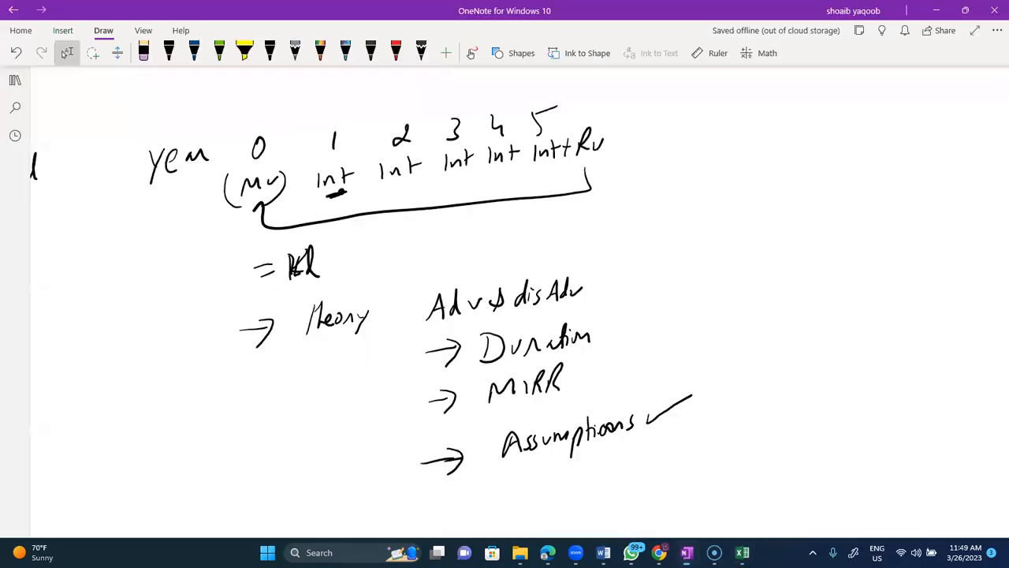
scroll(182, 200, down, 5)
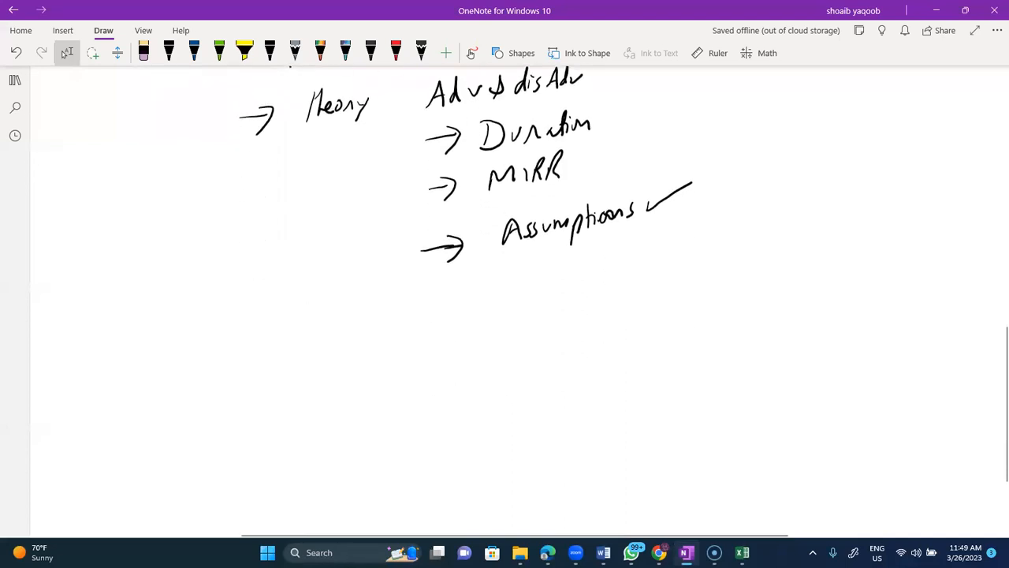
scroll(505, 299, down, 1)
scroll(505, 300, right, 1)
click(169, 52)
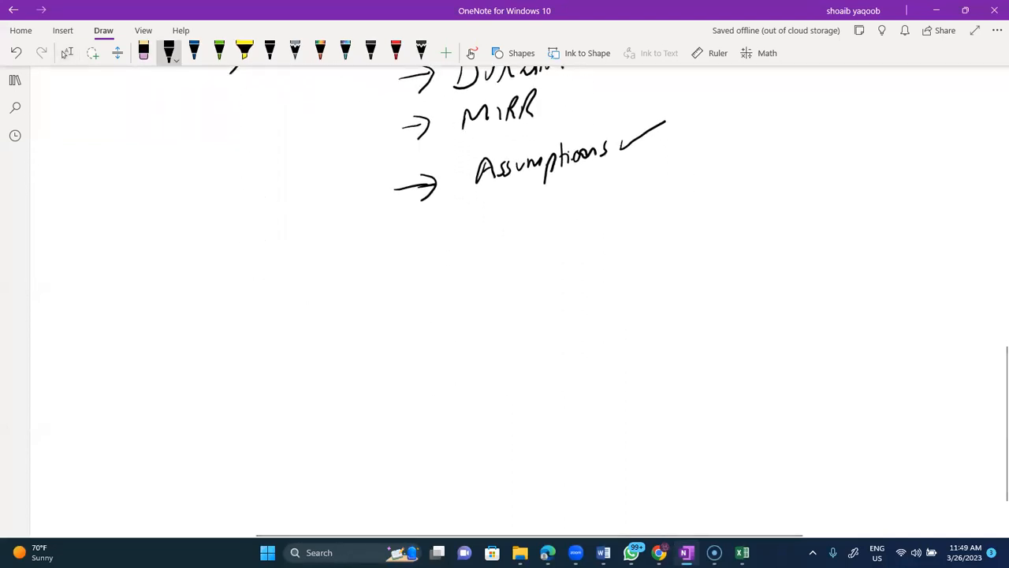
mouse_move(314, 331)
mouse_down()
mouse_move(314, 348)
mouse_move(323, 338)
mouse_move(317, 364)
mouse_move(340, 359)
mouse_move(355, 339)
mouse_up()
click(331, 351)
mouse_move(342, 347)
mouse_down()
mouse_move(389, 327)
mouse_move(381, 343)
mouse_up()
drag(378, 334, 381, 350)
drag(390, 347, 400, 352)
mouse_move(421, 318)
mouse_down()
mouse_move(437, 332)
mouse_move(425, 337)
mouse_up()
mouse_move(482, 305)
mouse_down()
mouse_move(483, 324)
mouse_move(495, 300)
mouse_move(495, 321)
mouse_up()
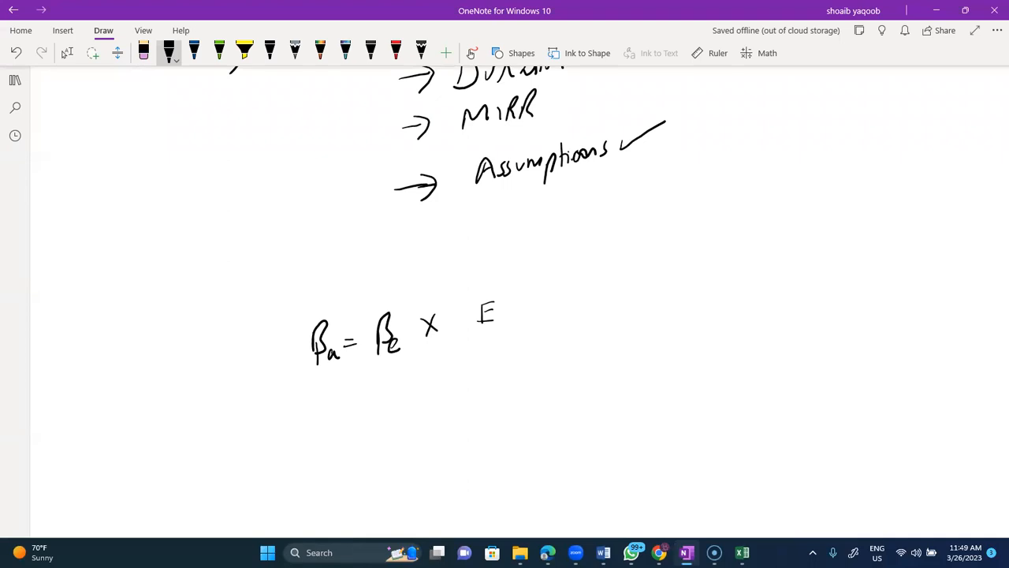
Step: Draw the fraction line under E and handwrite the denominator "E + D × (1 − T)"
drag(441, 341, 597, 317)
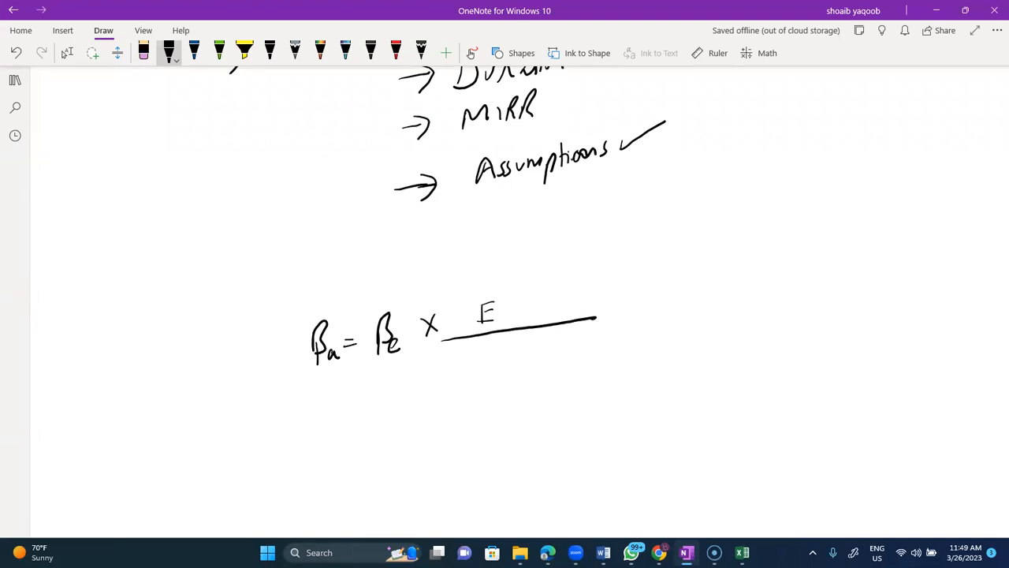
mouse_move(462, 347)
mouse_down()
mouse_move(457, 371)
mouse_move(471, 346)
mouse_move(476, 355)
mouse_up()
drag(457, 370, 518, 356)
mouse_move(518, 339)
mouse_down()
mouse_move(535, 349)
mouse_move(520, 358)
mouse_up()
mouse_move(541, 341)
mouse_down()
mouse_move(550, 351)
mouse_move(540, 354)
mouse_move(563, 353)
mouse_up()
mouse_move(578, 335)
mouse_down()
mouse_move(578, 350)
mouse_move(605, 347)
mouse_up()
mouse_move(596, 332)
mouse_down()
mouse_move(610, 330)
mouse_move(615, 354)
mouse_up()
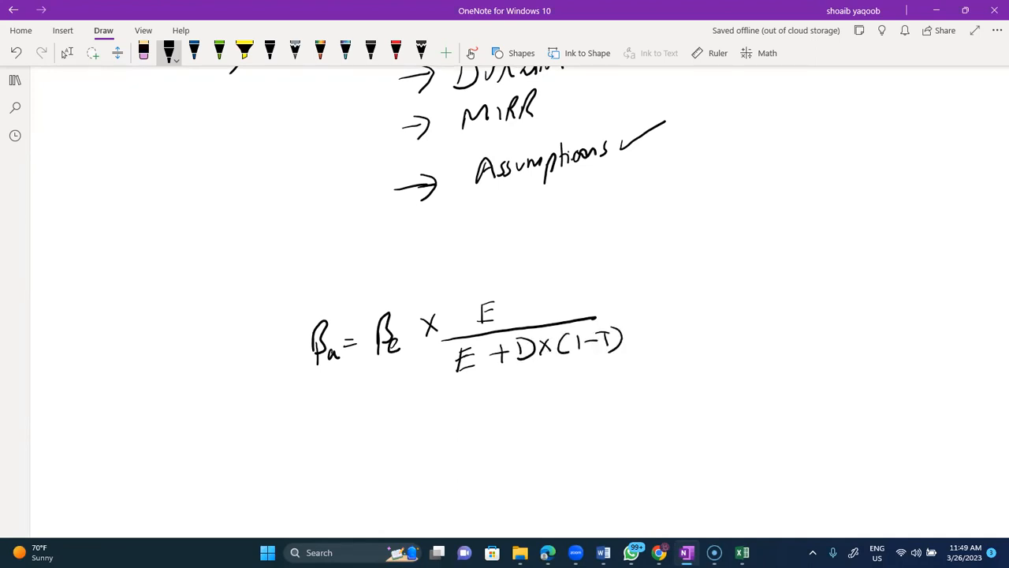
Step: Tick βe, the numerator E and D in the asset beta formula, and write an equals sign below it
scroll(521, 301, down, 1)
drag(362, 354, 381, 348)
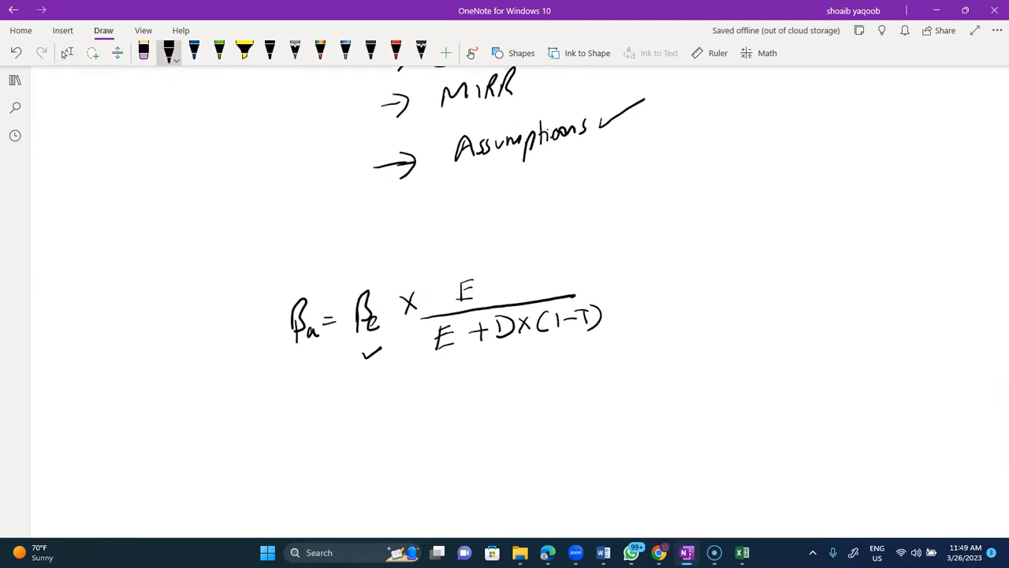
drag(487, 269, 537, 253)
drag(500, 362, 531, 348)
drag(340, 411, 345, 413)
drag(331, 422, 345, 419)
Step: Switch to the Time Table for next week workbook in Excel and enter "Be" in H8 with 1.2 in I8
click(67, 52)
mouse_move(742, 553)
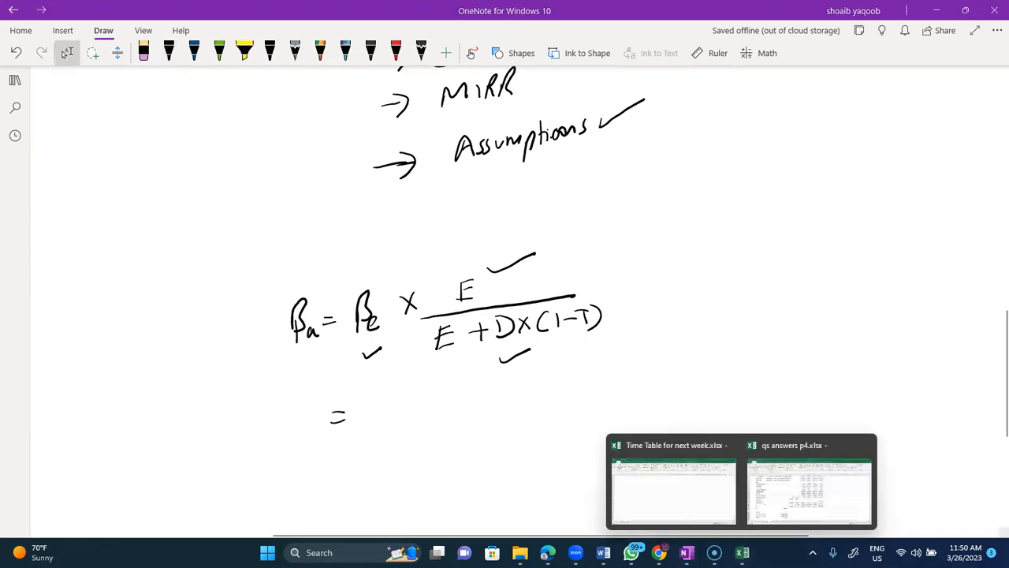
click(702, 505)
click(311, 240)
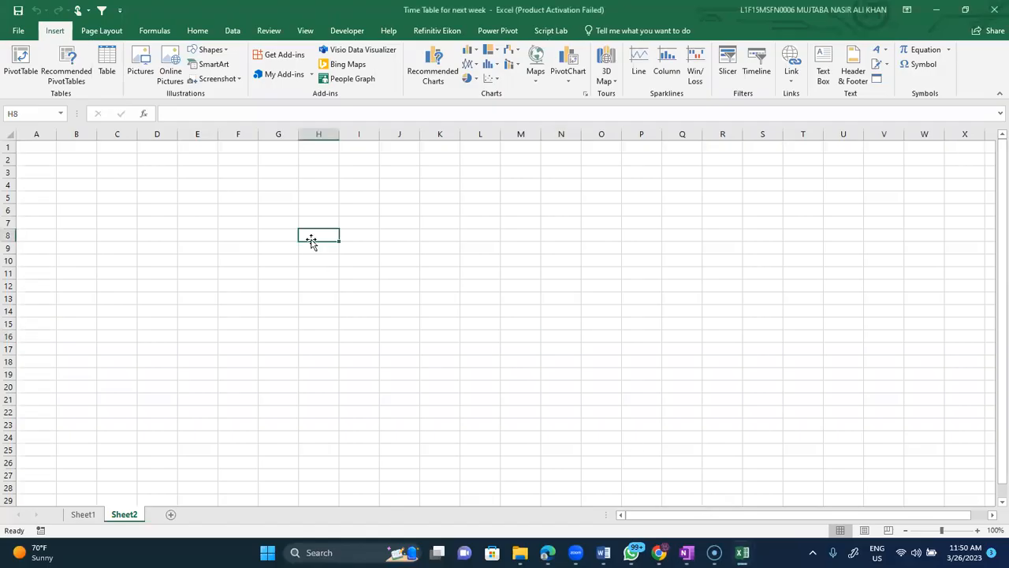
text(Be)
key(Tab)
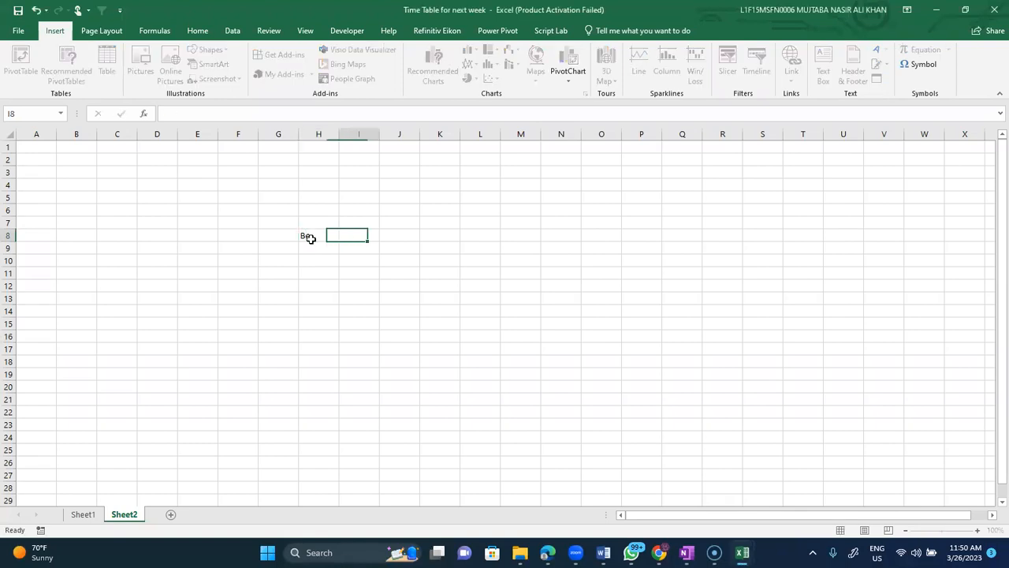
text(1.2)
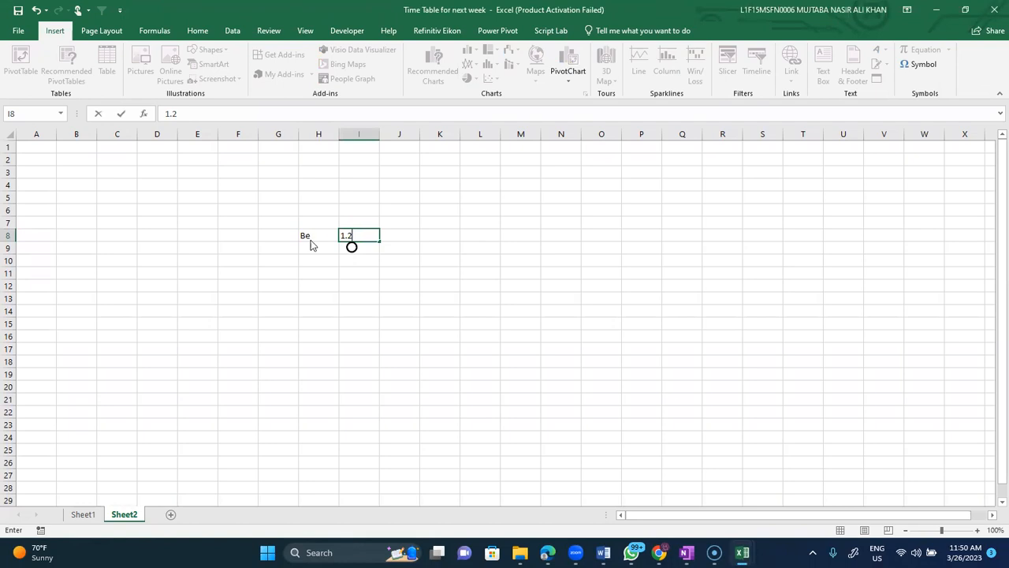
key(Return)
Step: Below the Be row, enter "E" with 200 in H9:I9 and "D" with 50 in H10:I10
scroll(311, 240, up, 3)
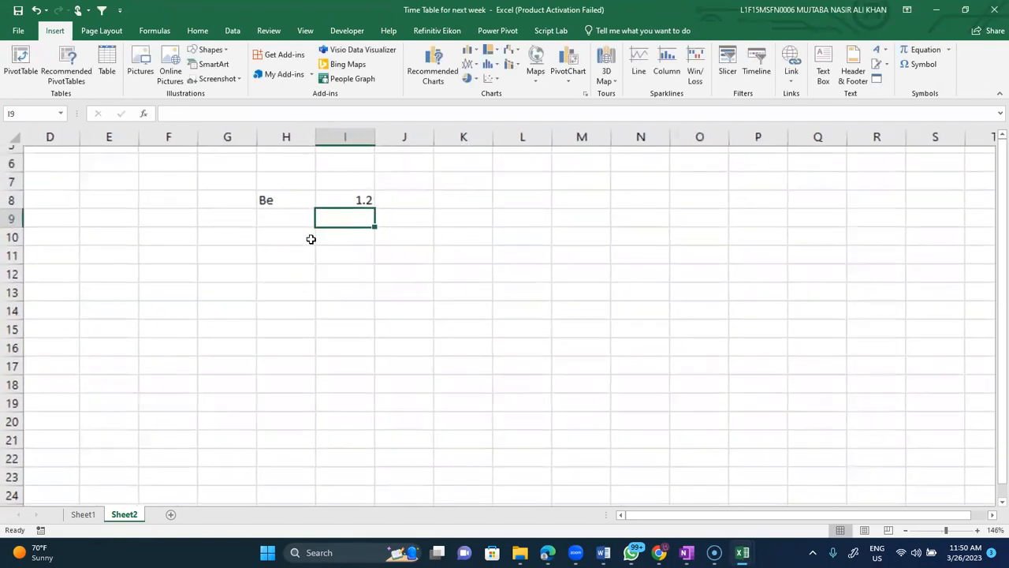
key(Left)
text(E)
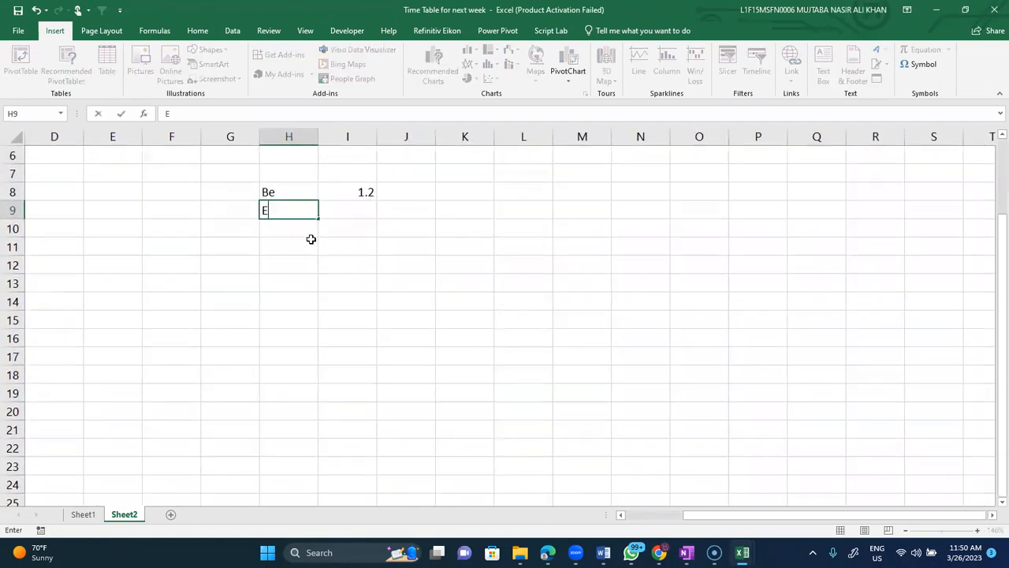
key(Tab)
text(200)
key(Return)
text(D)
key(Tab)
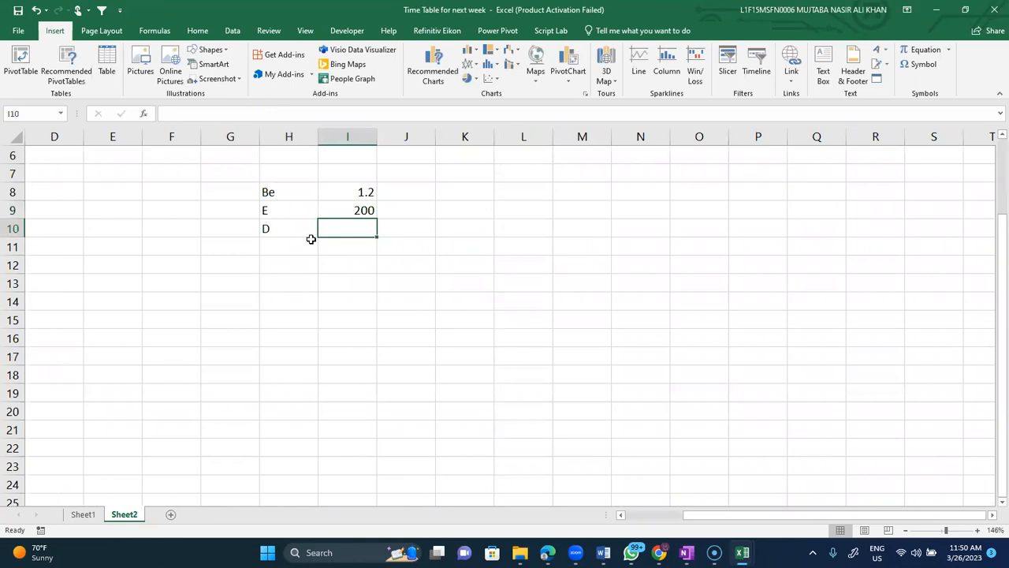
text(50)
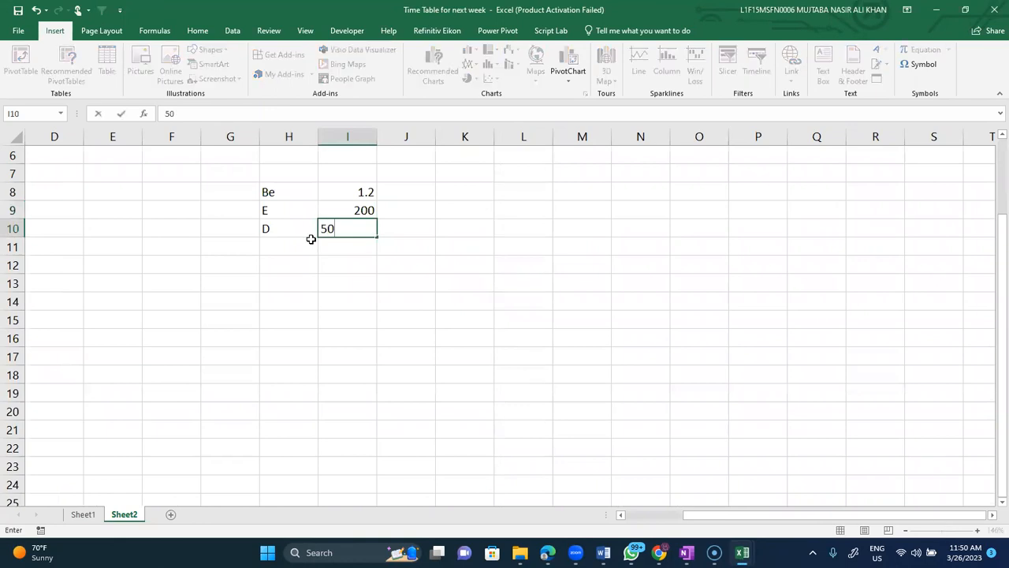
key(Return)
Step: Enter "Tax" in H11 with 30% in I11
text(Tax)
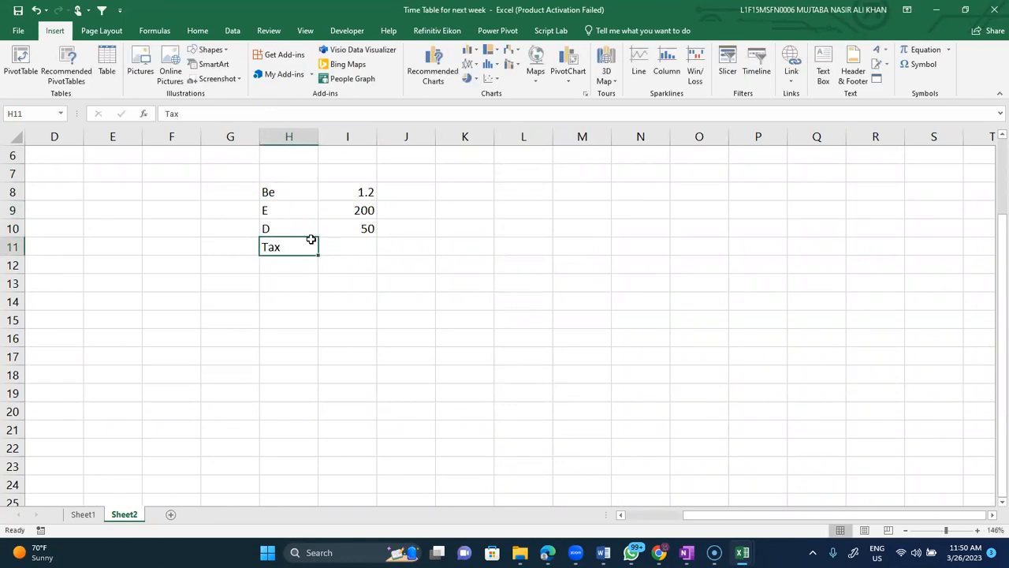
key(Tab)
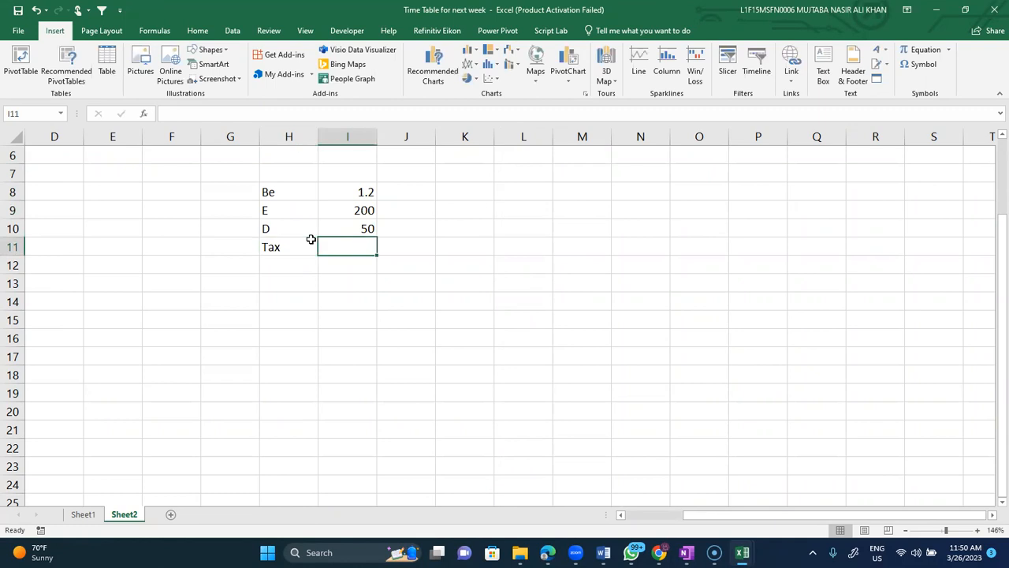
text(30%)
key(Return)
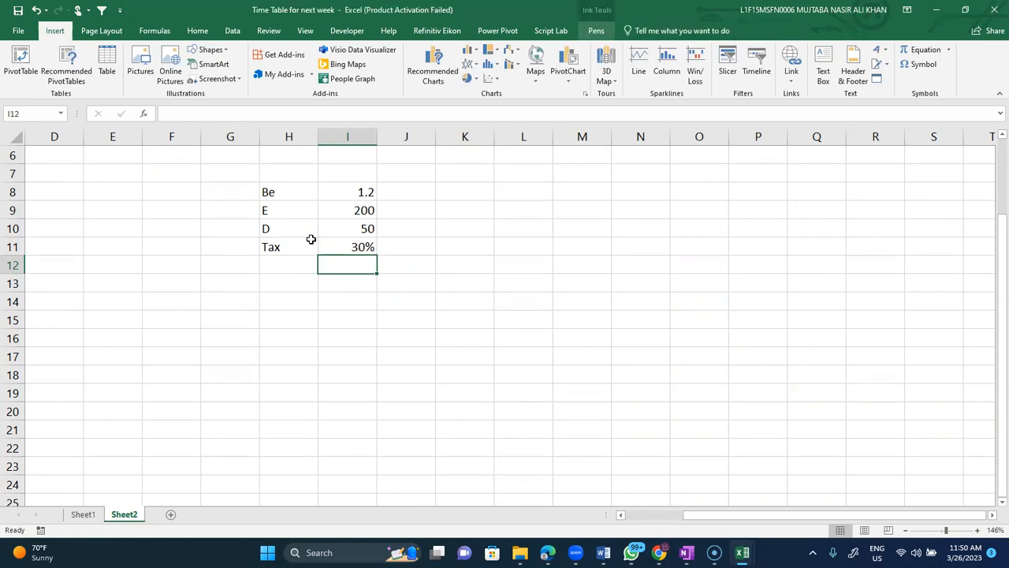
Step: With the black pen, handwrite "βa = βe ×" in ink just below the Tax row
click(289, 281)
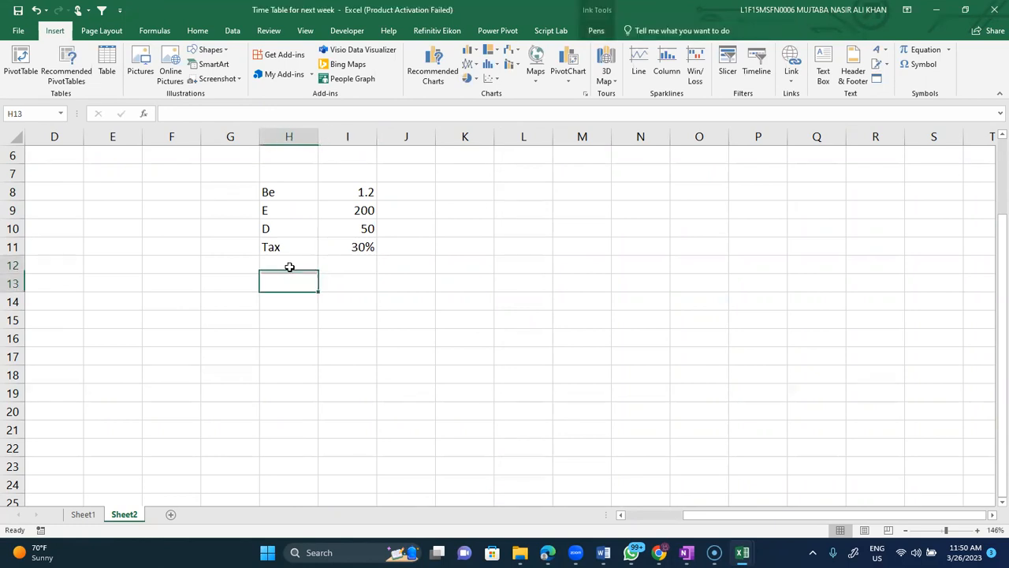
click(596, 31)
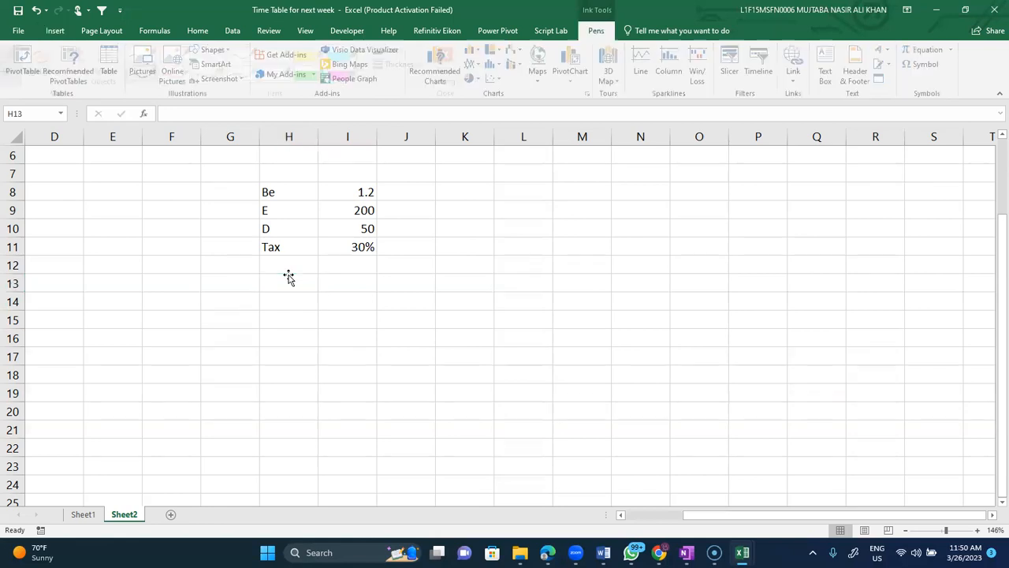
mouse_move(296, 281)
mouse_down()
mouse_move(304, 272)
mouse_move(292, 303)
mouse_move(314, 301)
mouse_move(334, 282)
mouse_up()
mouse_move(322, 291)
mouse_down()
mouse_move(357, 273)
mouse_move(345, 303)
mouse_move(369, 299)
mouse_up()
mouse_move(376, 280)
mouse_down()
mouse_move(388, 292)
mouse_move(375, 296)
mouse_up()
Step: Complete the handwritten formula with the fraction E over "E + D(1 − T)" and stop inking
mouse_move(431, 261)
mouse_down()
mouse_move(421, 269)
mouse_move(432, 279)
mouse_move(479, 278)
mouse_up()
drag(410, 295, 403, 315)
mouse_move(408, 297)
mouse_down()
mouse_move(416, 293)
mouse_move(414, 305)
mouse_up()
drag(402, 315, 433, 301)
drag(429, 296, 429, 308)
drag(440, 294, 442, 307)
mouse_move(467, 290)
mouse_down()
mouse_move(463, 308)
mouse_move(470, 304)
mouse_up()
drag(474, 298, 479, 298)
mouse_move(482, 291)
mouse_down()
mouse_move(483, 303)
mouse_move(489, 288)
mouse_up()
drag(490, 285, 495, 308)
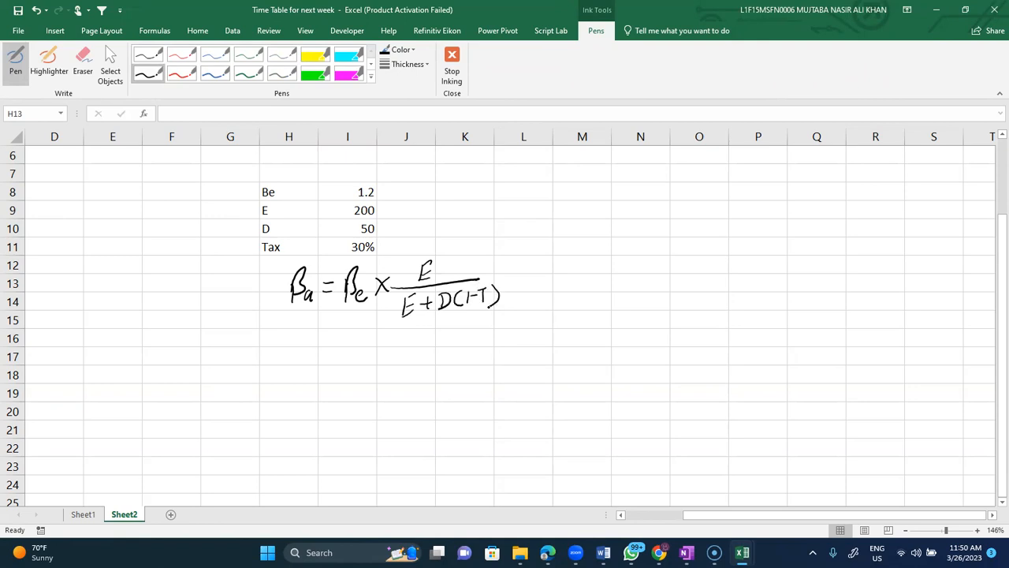
key(Escape)
click(304, 342)
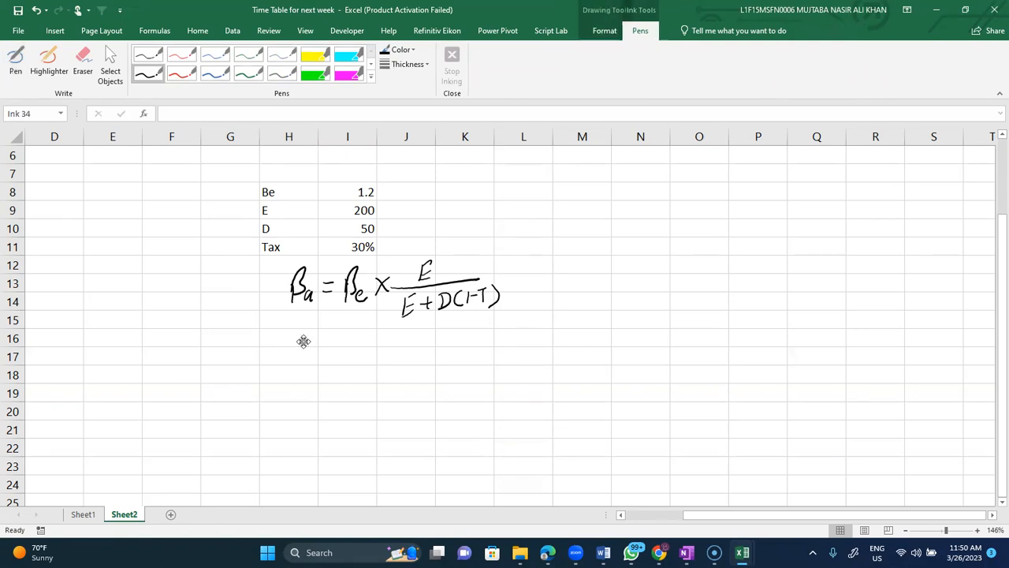
Step: Start the asset beta formula in I16 by multiplying Be by E, as =I8*I9
click(345, 340)
text(=)
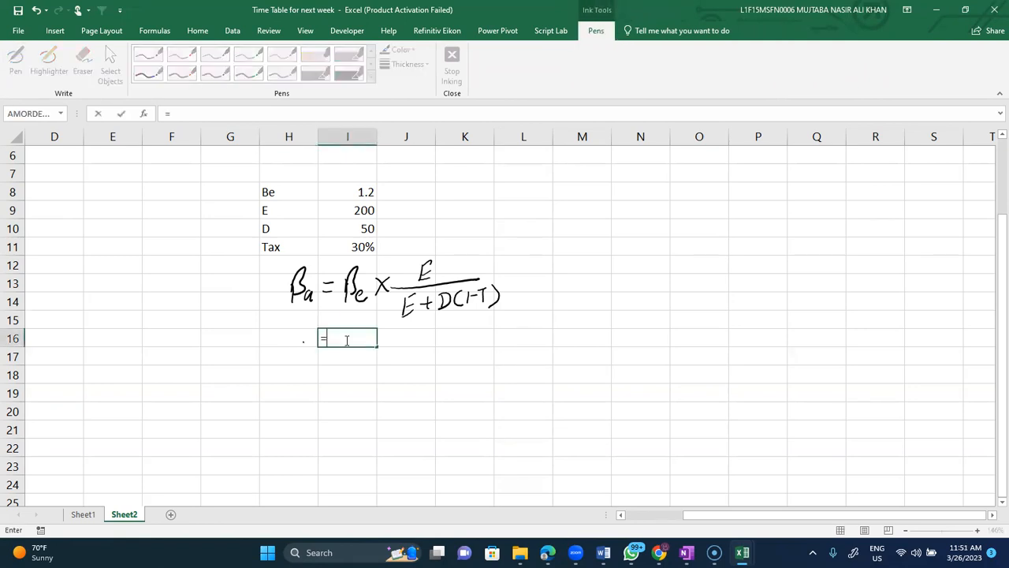
key(Up)
key(Up)
key(Up)
key(Up)
key(Up)
key(Up)
key(Up)
key(Up)
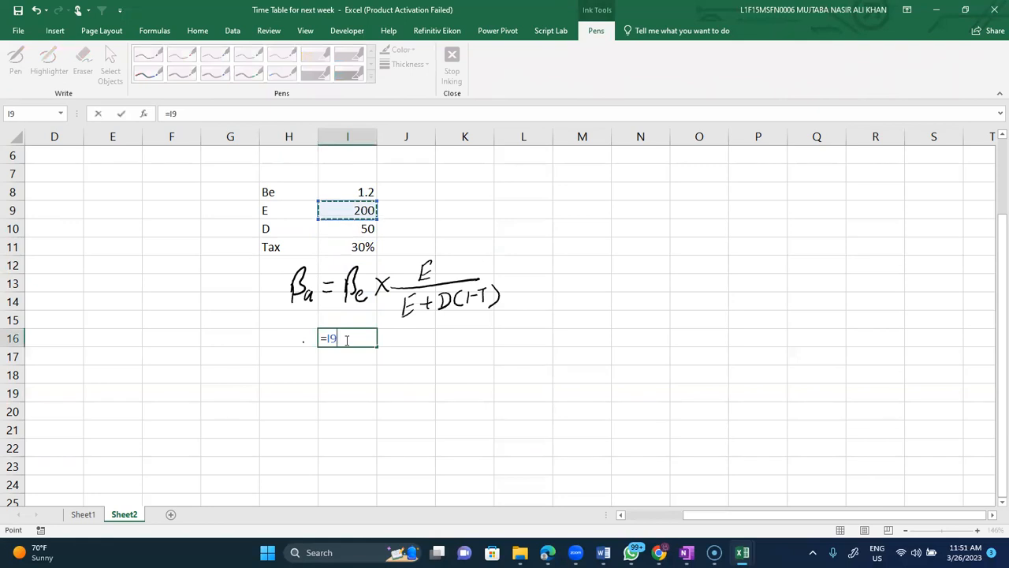
text(*)
key(Up)
key(Up)
key(Up)
key(Up)
key(Up)
key(Up)
key(Up)
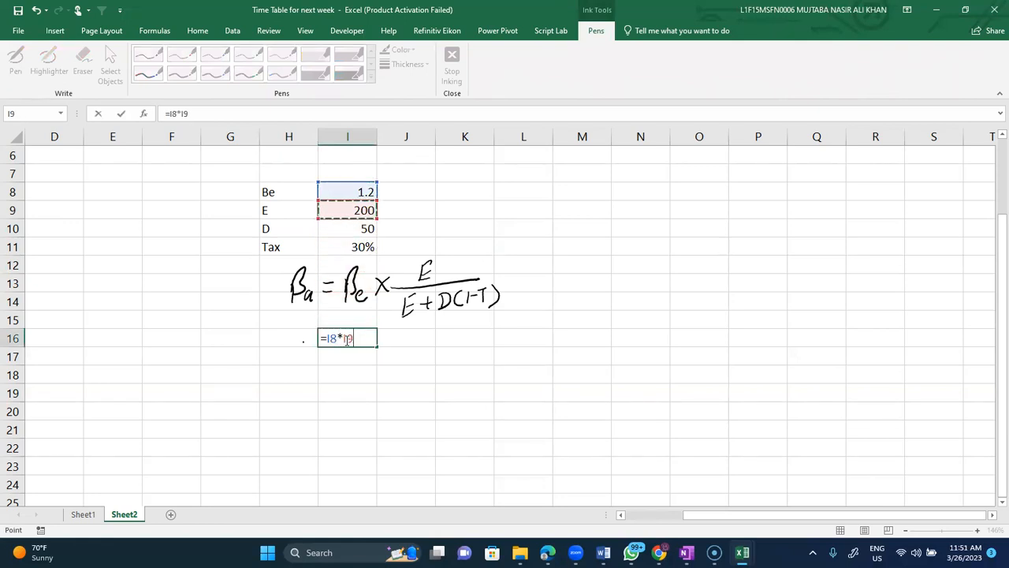
Step: Complete the I16 formula by dividing by (I9+I10*0.7), so that it reads =I8*I9/(I9+I10*0.7)
text(/()
key(Up)
key(Up)
key(Up)
key(Up)
key(Up)
key(Up)
key(Up)
text(+)
key(Up)
key(Up)
key(Up)
key(Up)
key(Up)
key(Up)
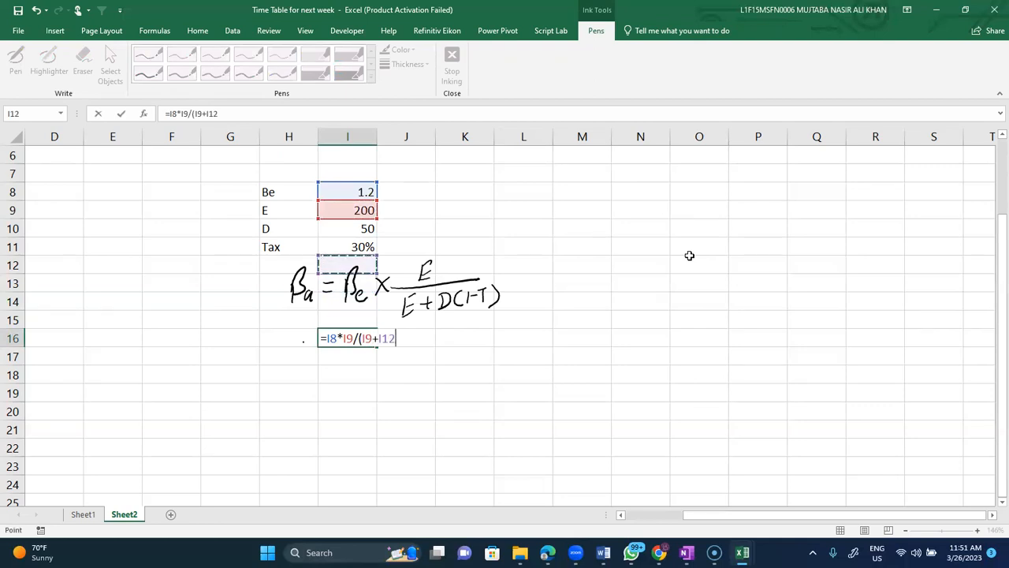
text(*)
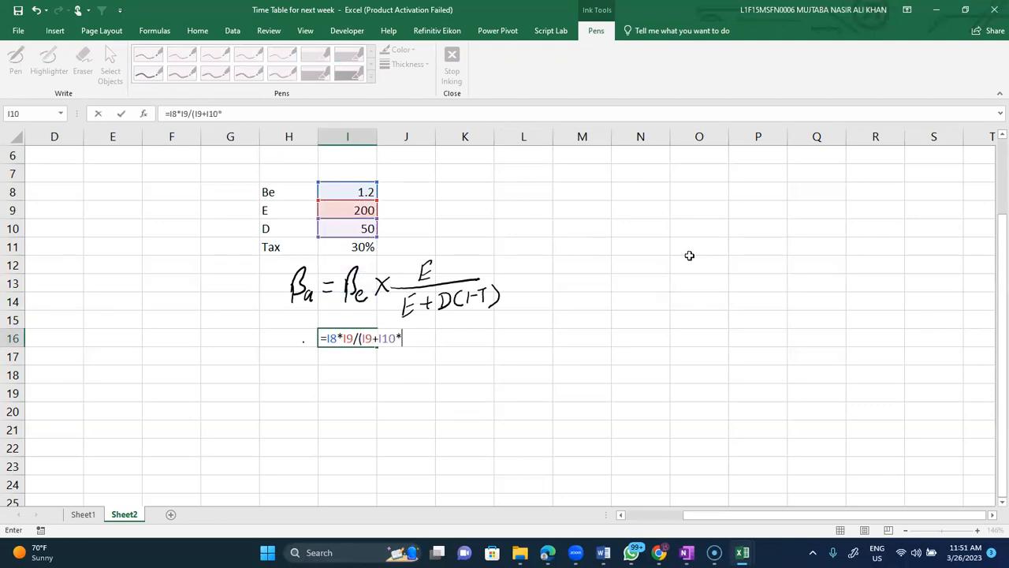
text(0.7))
key(Return)
key(Up)
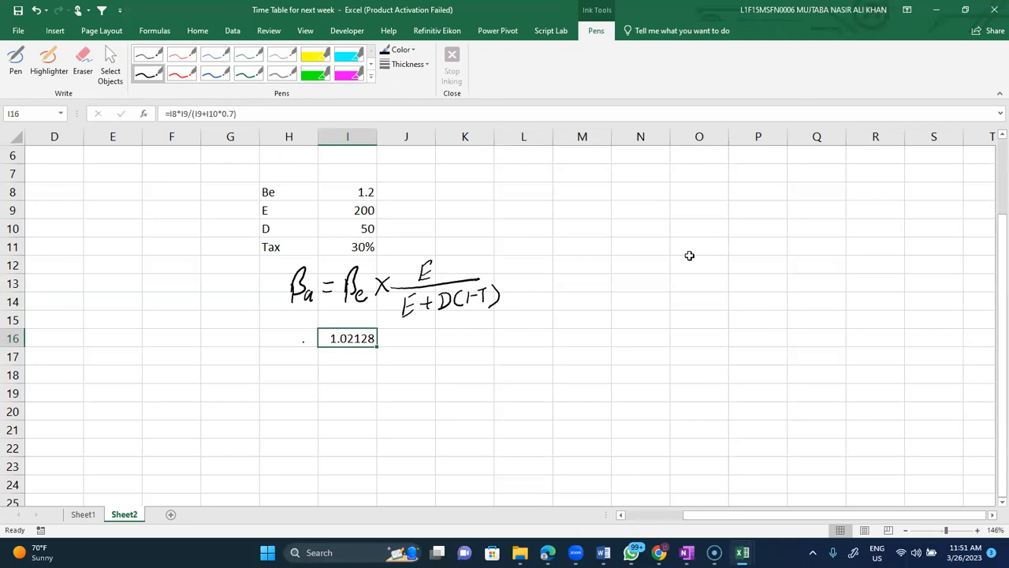
Step: Copy the Be, E, D and Tax block in H8:I11 to H19:I22
scroll(689, 256, down, 1)
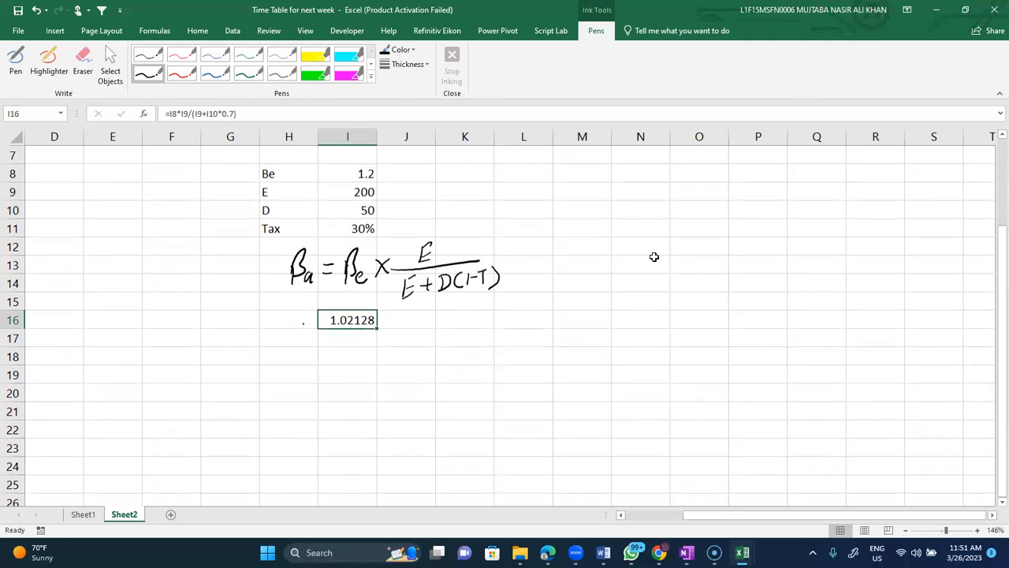
click(323, 398)
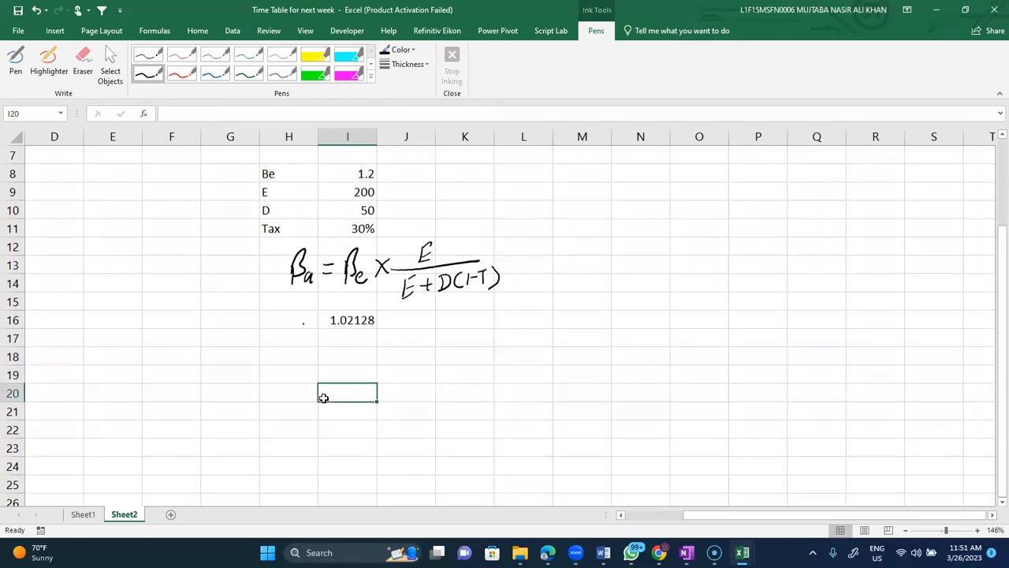
click(269, 179)
key(Right)
key(Right)
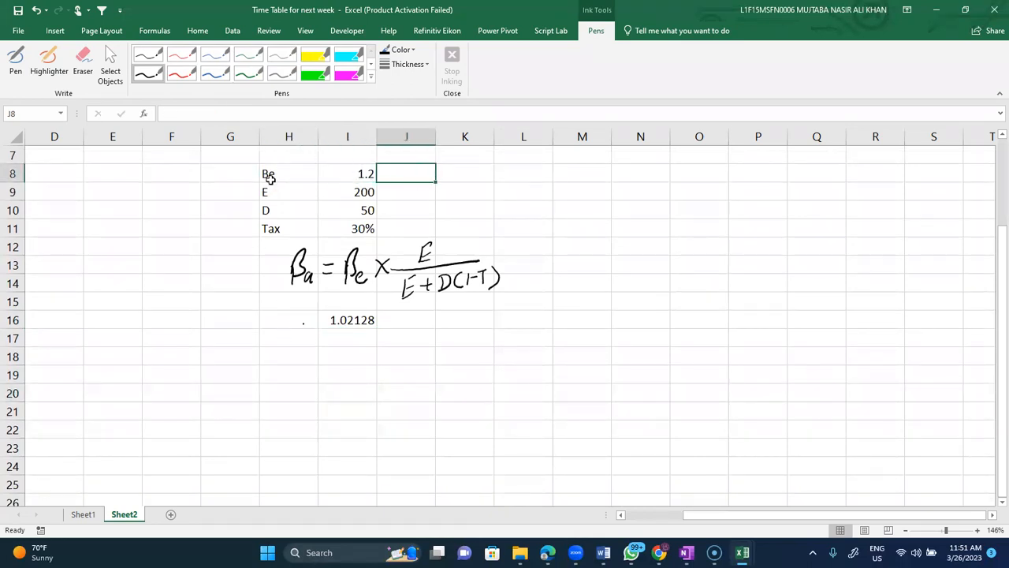
key(Left)
key(Left)
key(shift+Right)
key(shift+Down)
key(shift+Down)
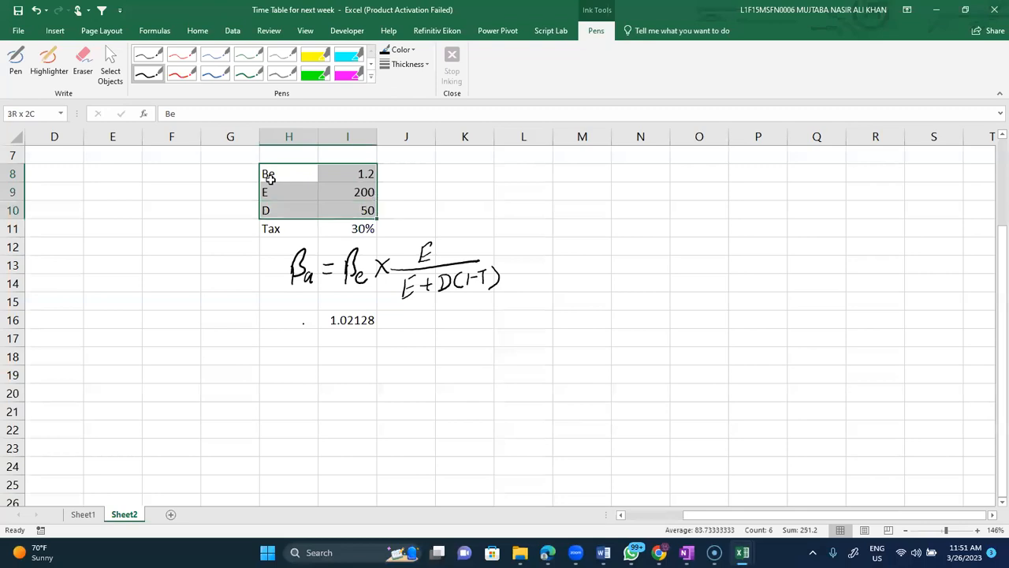
key(shift+Down)
key(ctrl+c)
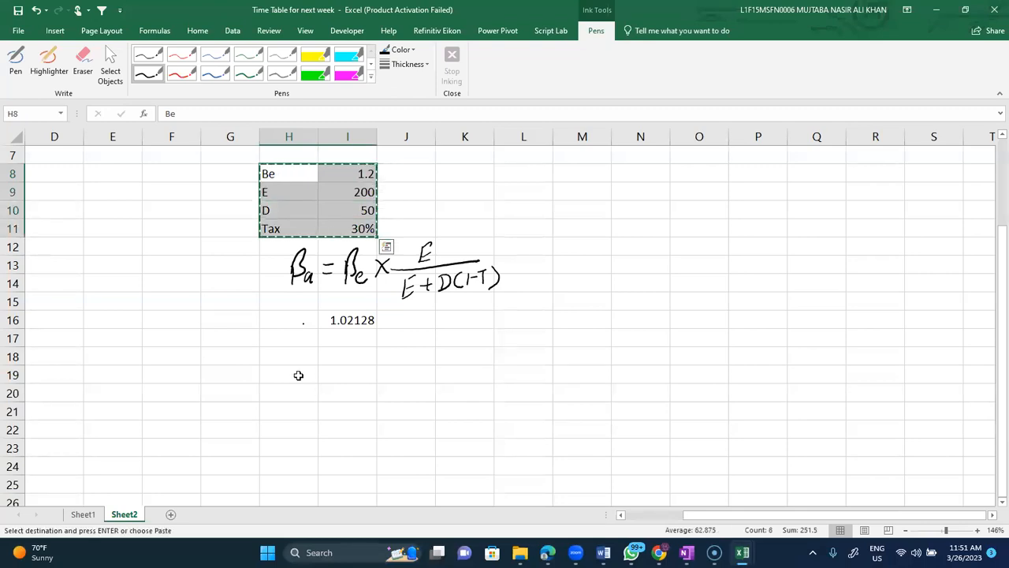
click(298, 376)
key(shift+Right)
key(shift+Down)
key(shift+Down)
key(shift+Down)
key(ctrl+v)
key(Escape)
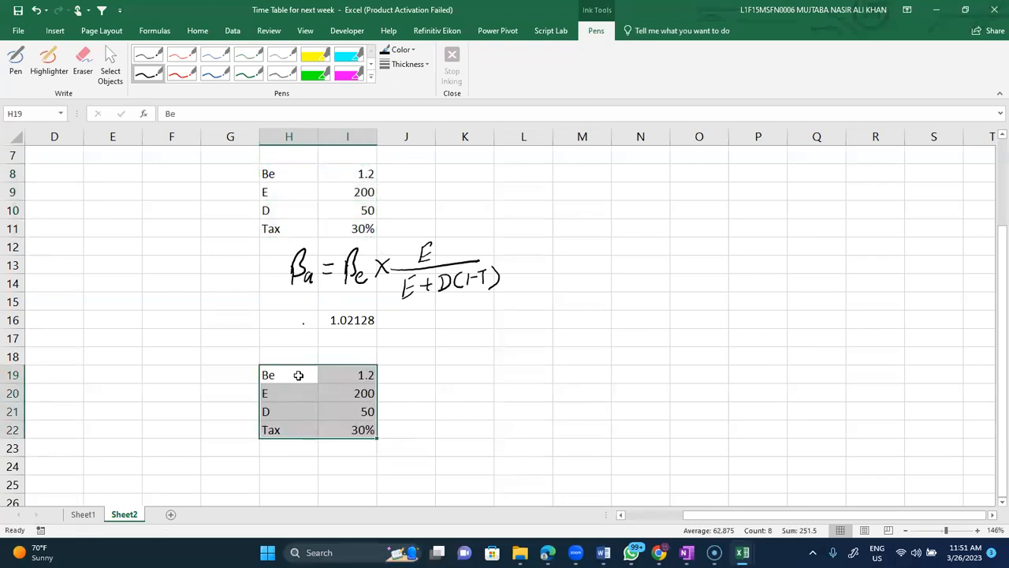
Step: Change the label in H19 to "ba" and add the label "be" in H23
click(295, 374)
key(BackSpace)
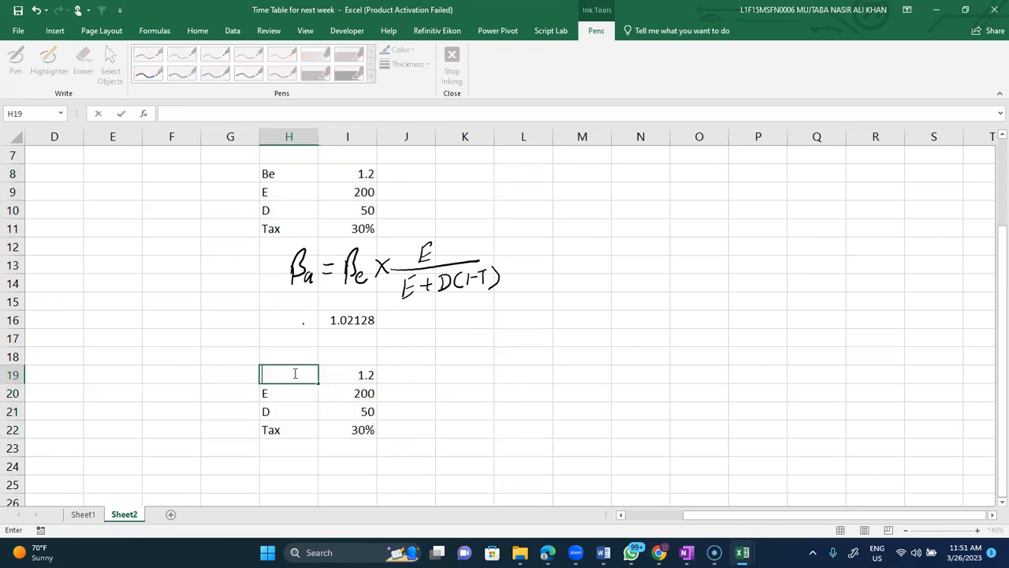
text(ba)
key(Return)
key(Return)
key(Return)
key(Return)
text(be)
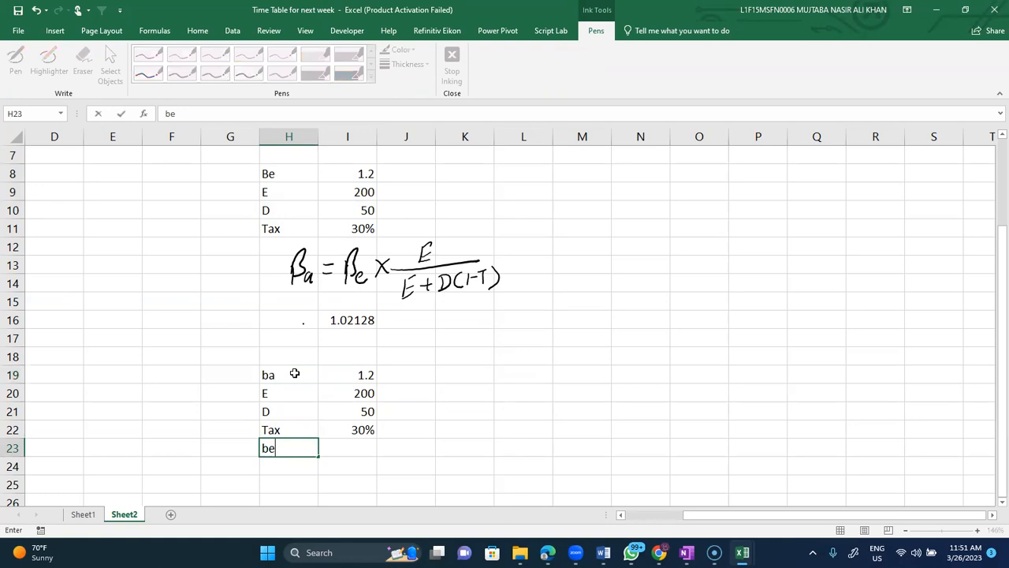
key(Tab)
Step: In the handwritten formula, underline βa and the denominator, tick the numerator E and circle βe in black ink
scroll(294, 373, down, 1)
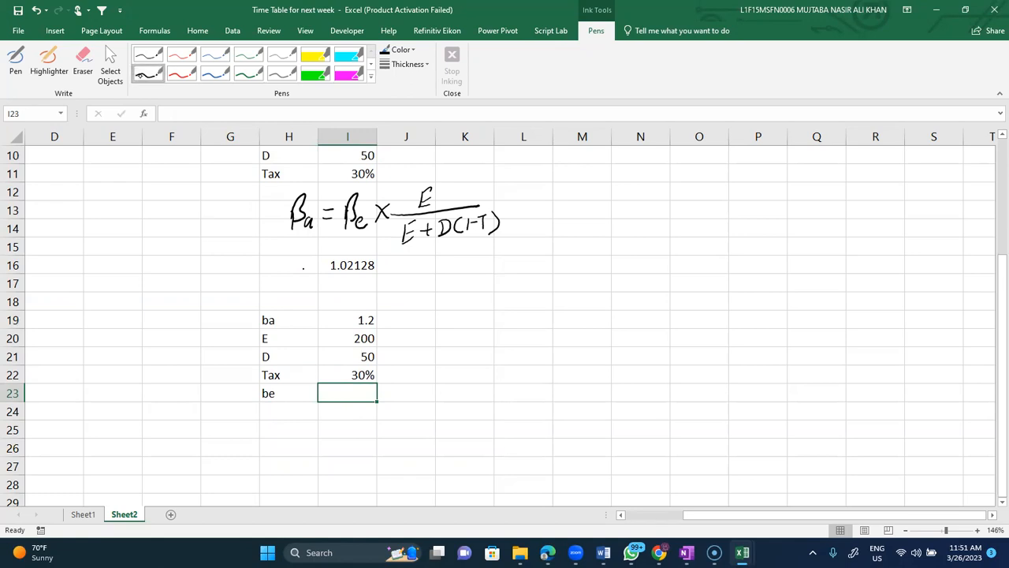
mouse_move(300, 233)
mouse_down()
mouse_move(297, 241)
mouse_move(315, 235)
mouse_up()
click(154, 70)
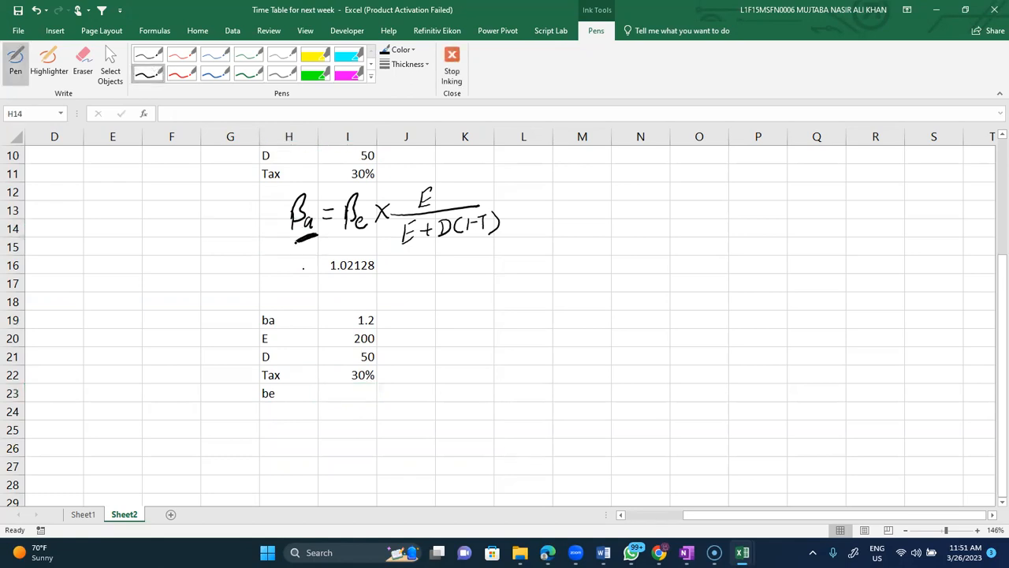
drag(448, 197, 486, 184)
drag(402, 250, 474, 240)
mouse_move(370, 184)
mouse_down()
mouse_move(332, 224)
mouse_move(376, 194)
mouse_move(352, 182)
mouse_up()
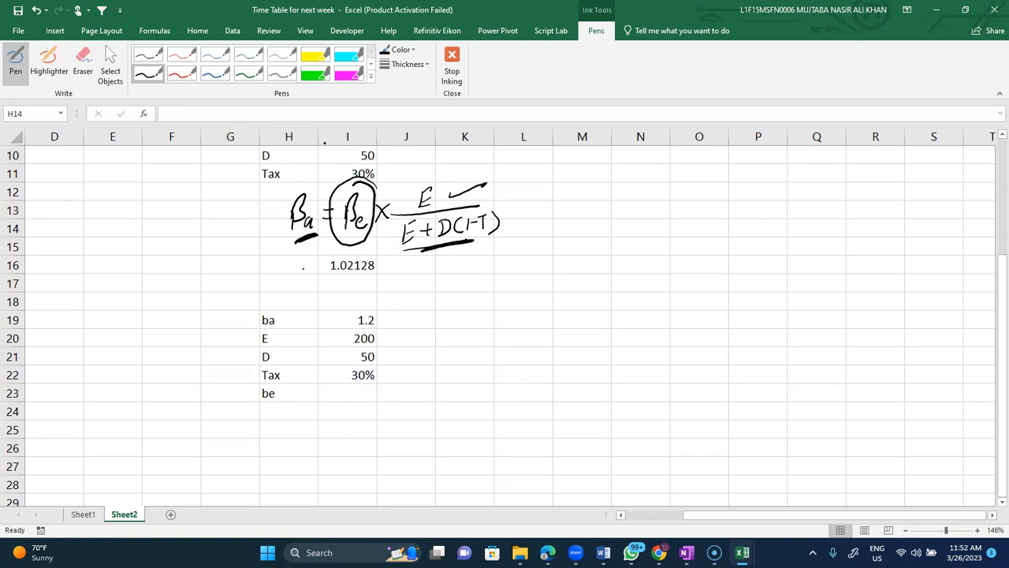
key(Escape)
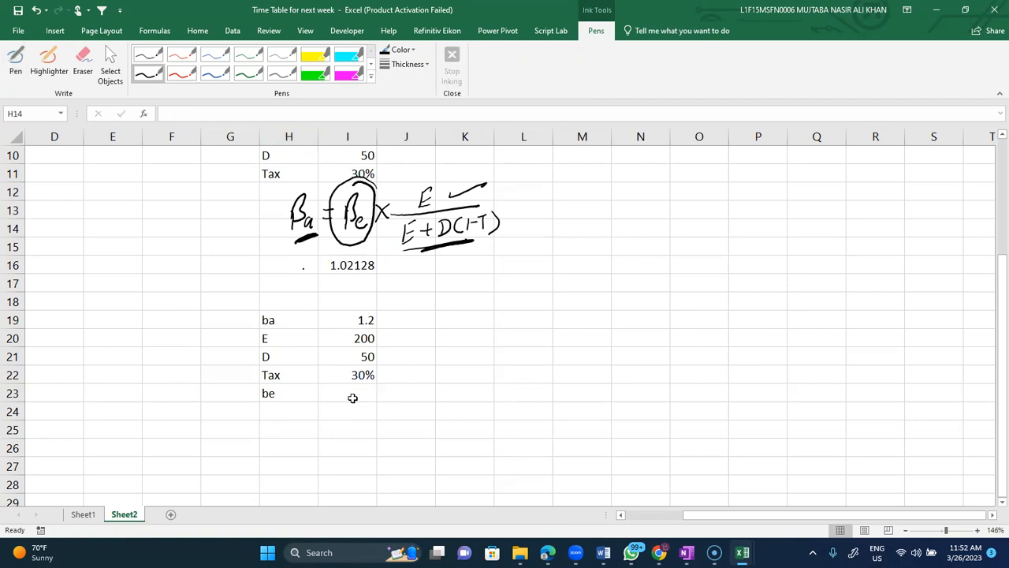
Step: Calculate the equity beta in I23 with the formula =I19*(I20+I21*0.7)/I20
click(352, 397)
text(=)
key(Up)
key(Up)
key(Up)
key(Up)
text(*)
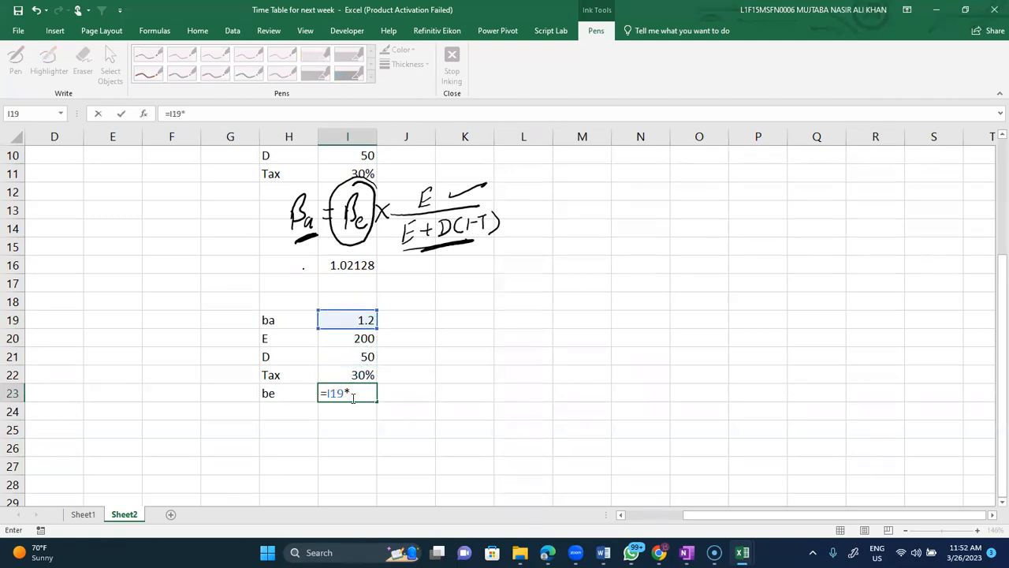
text(()
key(Up)
key(Up)
key(Up)
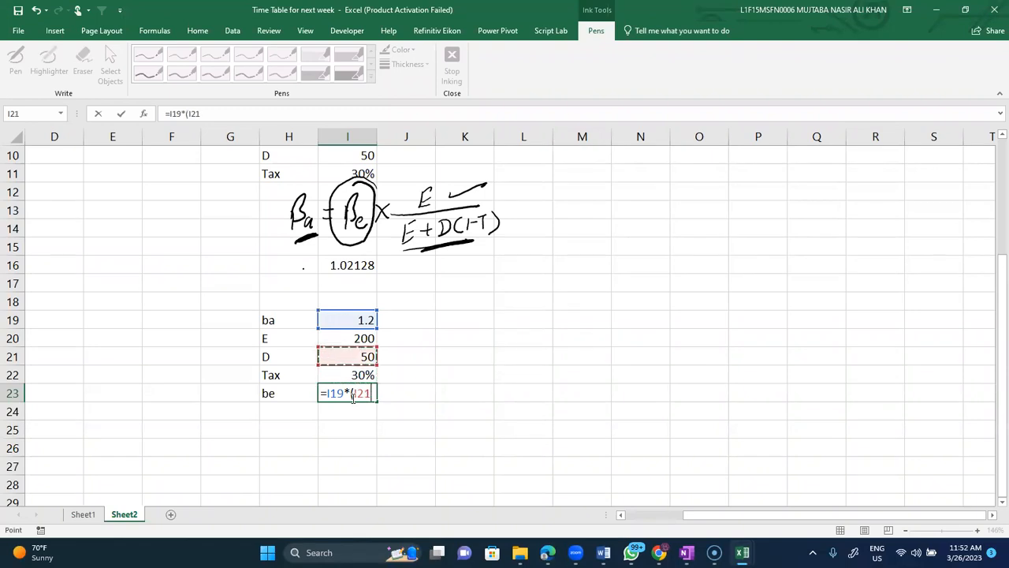
text(+)
key(Up)
key(Up)
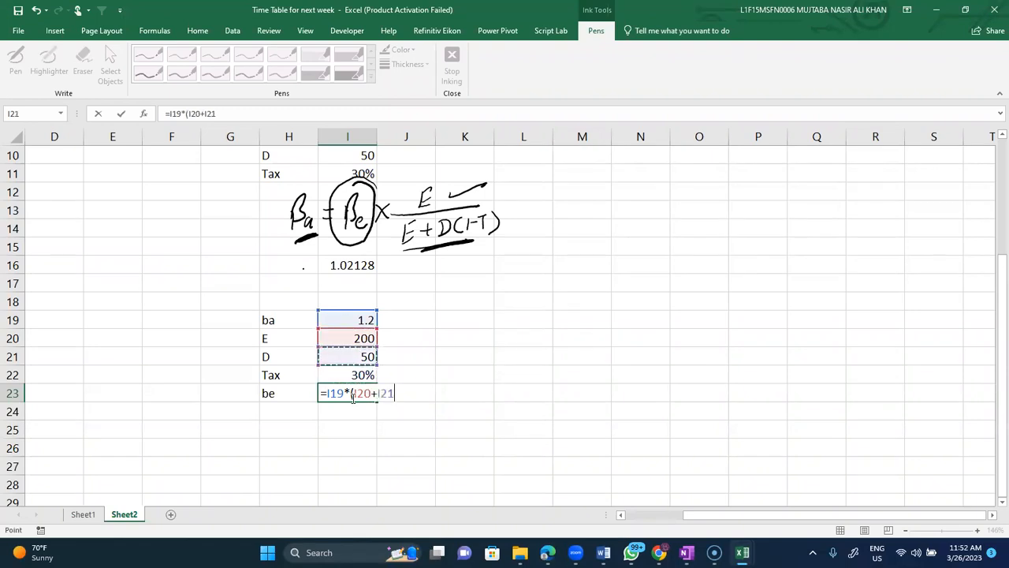
text(*0.)
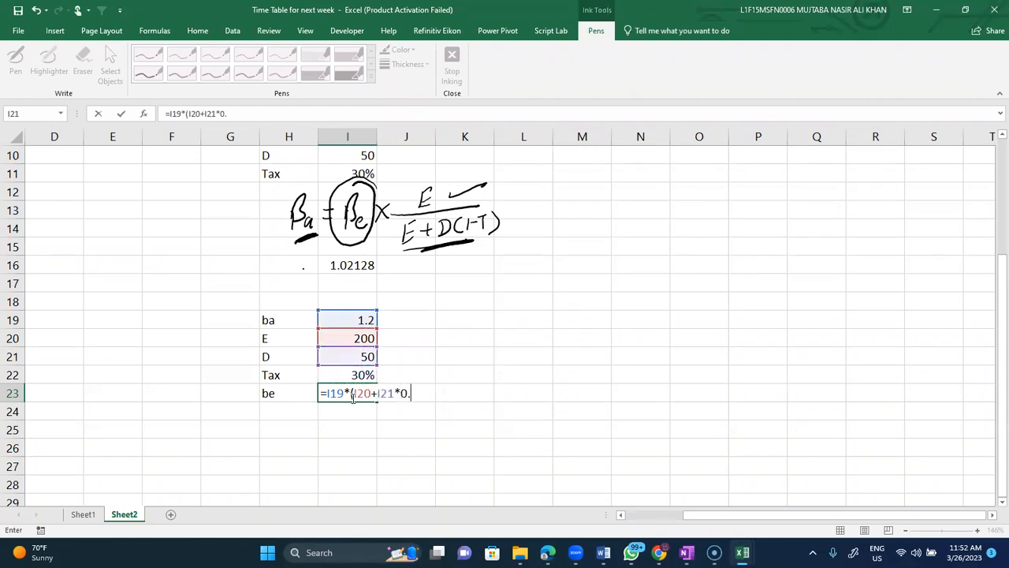
text(7)/)
key(Up)
key(Up)
key(Up)
key(Return)
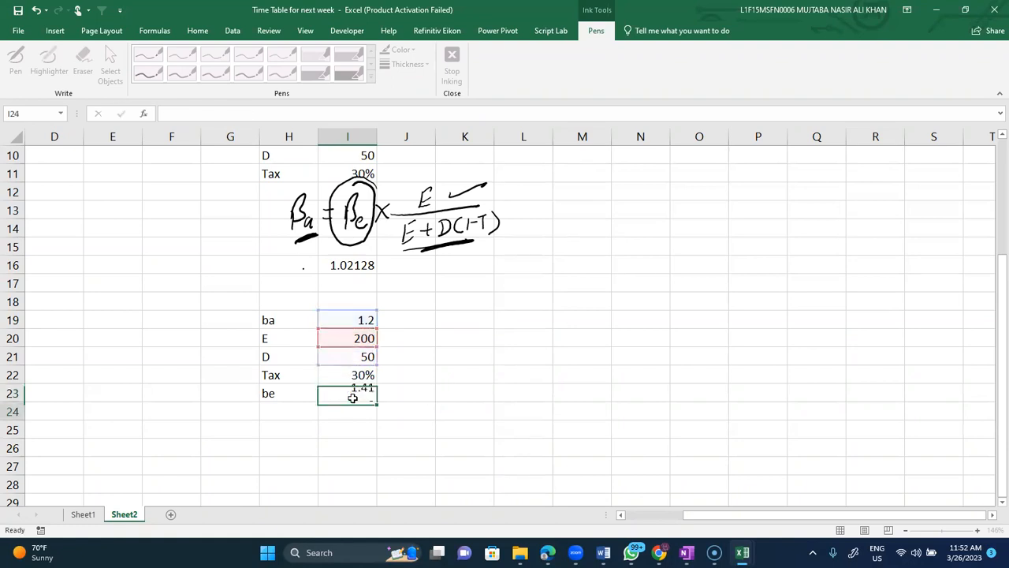
click(352, 398)
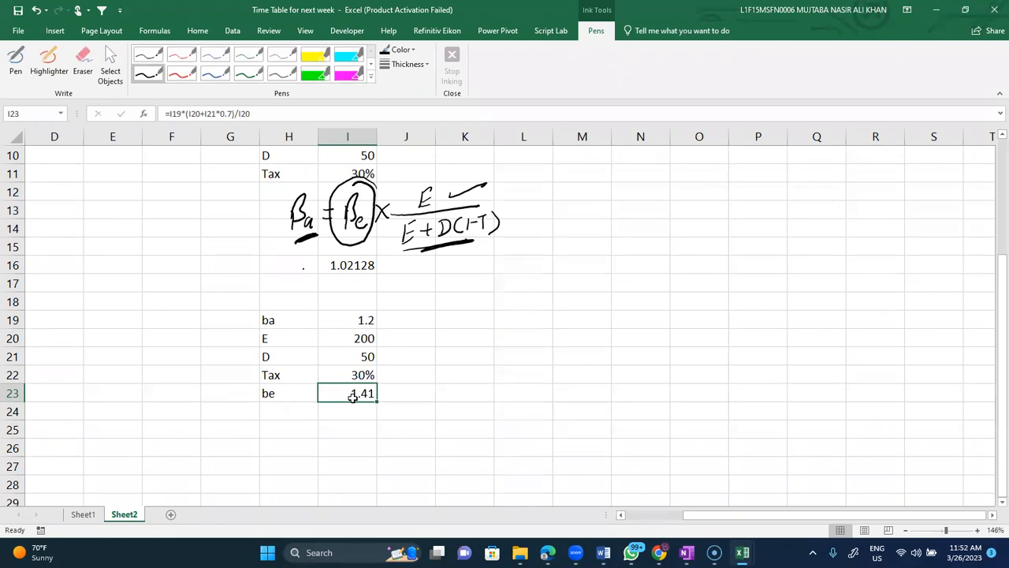
Step: Switch to OneNote, draw an arrow from βe back to βa above the formula, and handwrite "ungear" over it
scroll(352, 398, up, 1)
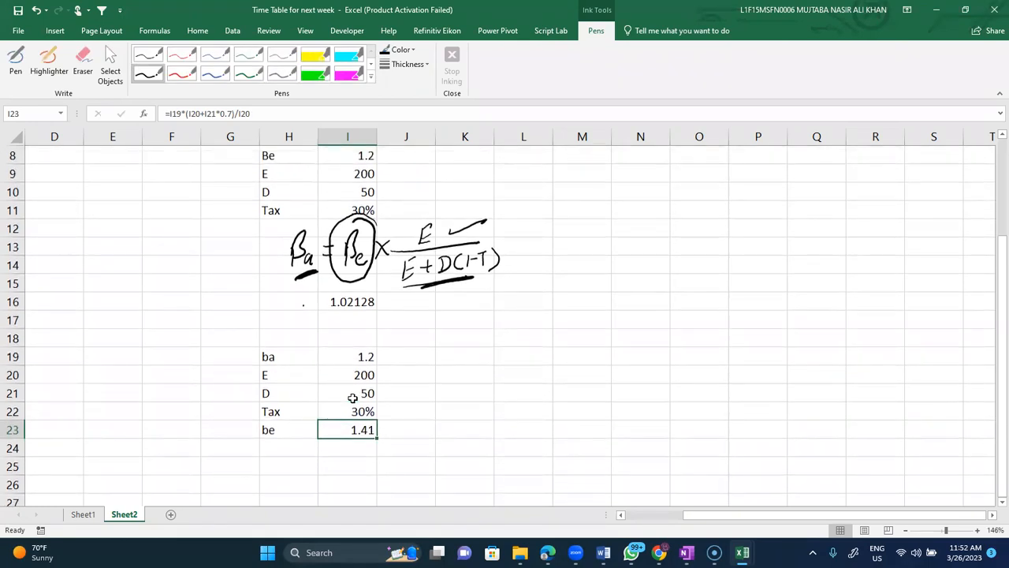
mouse_move(687, 553)
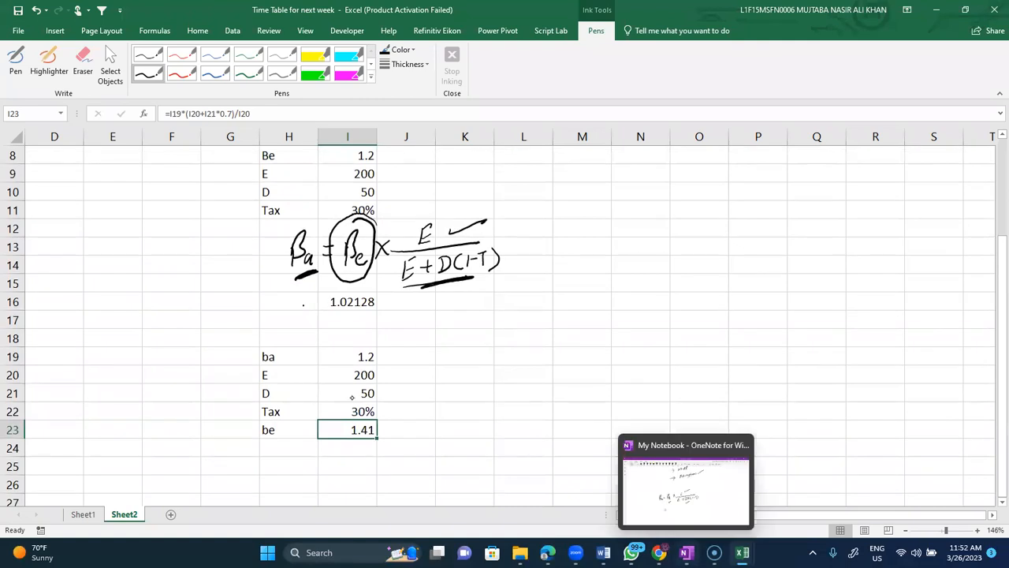
click(686, 489)
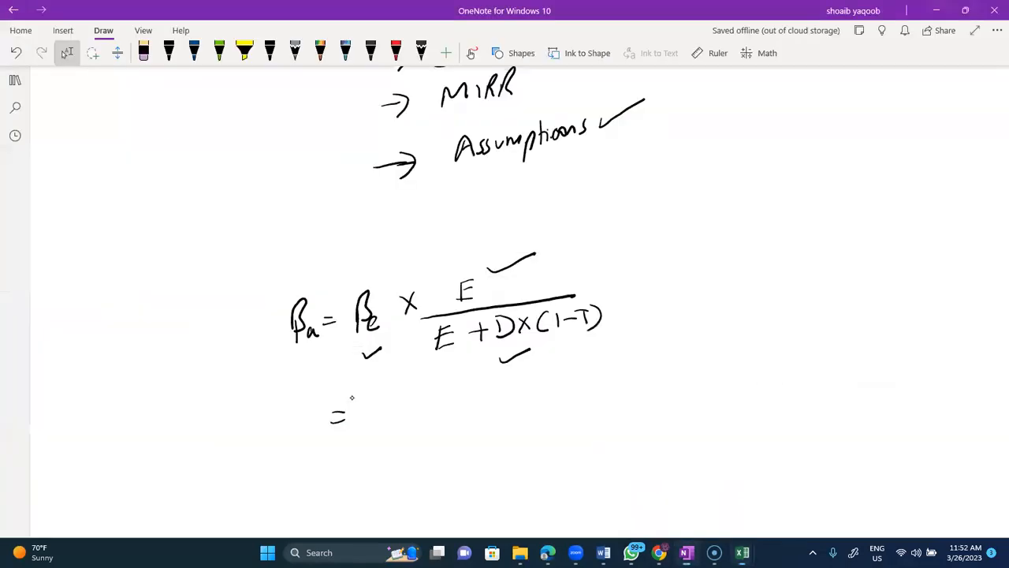
scroll(352, 398, down, 1)
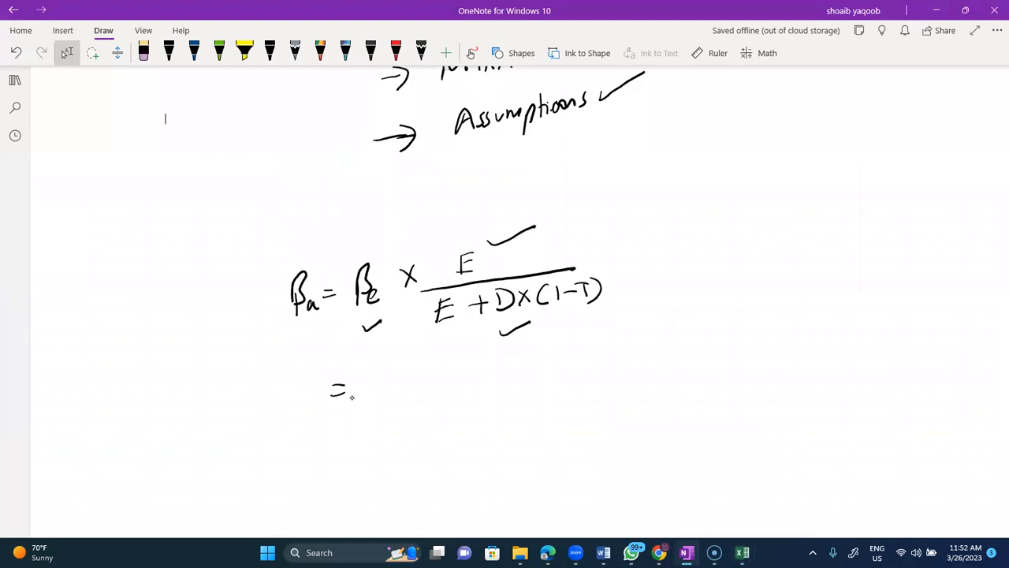
mouse_move(364, 246)
mouse_down()
mouse_move(304, 235)
mouse_move(292, 252)
mouse_up()
mouse_move(288, 242)
mouse_down()
mouse_move(290, 253)
mouse_move(307, 243)
mouse_up()
mouse_move(248, 194)
mouse_down()
mouse_move(251, 205)
mouse_move(269, 199)
mouse_move(265, 221)
mouse_move(287, 186)
mouse_move(306, 181)
mouse_move(307, 190)
mouse_up()
Step: Below the formula, draw an arrow pointing up to βe and label it "Regearing" in black ink
mouse_move(339, 383)
mouse_down()
mouse_move(338, 396)
mouse_move(368, 354)
mouse_up()
click(333, 394)
drag(356, 360, 373, 352)
mouse_move(332, 392)
mouse_down()
mouse_move(333, 414)
mouse_move(348, 408)
mouse_up()
drag(357, 400, 348, 434)
mouse_move(369, 394)
mouse_down()
mouse_move(365, 404)
mouse_move(390, 398)
mouse_up()
mouse_move(394, 390)
mouse_down()
mouse_move(395, 400)
mouse_move(408, 388)
mouse_move(401, 429)
mouse_up()
drag(398, 404, 403, 410)
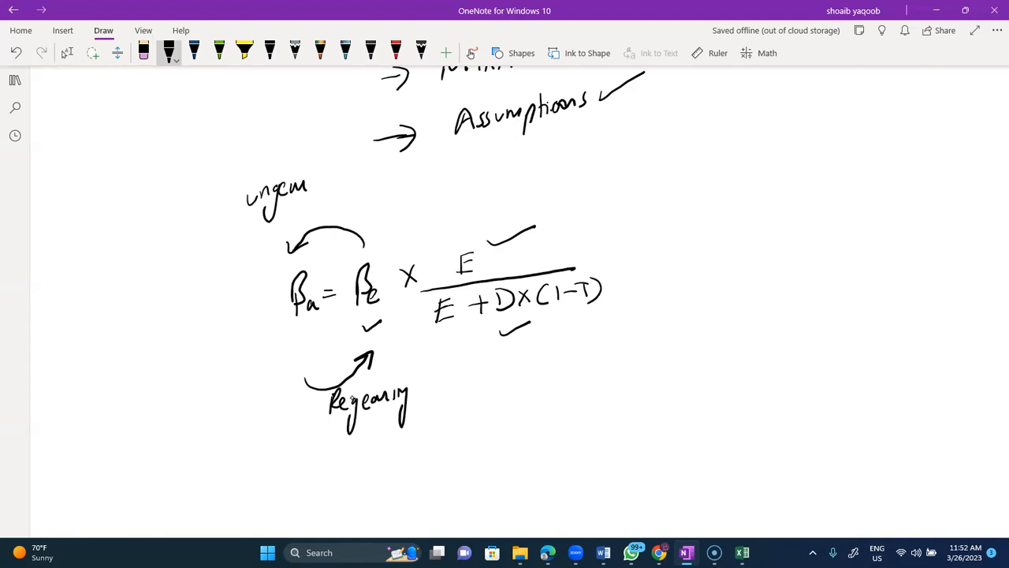
Step: Capture the Investment Appraisal question table from the p4 updated qs bank PDF in Edge and paste it below the beta formula in OneNote
scroll(352, 398, down, 2)
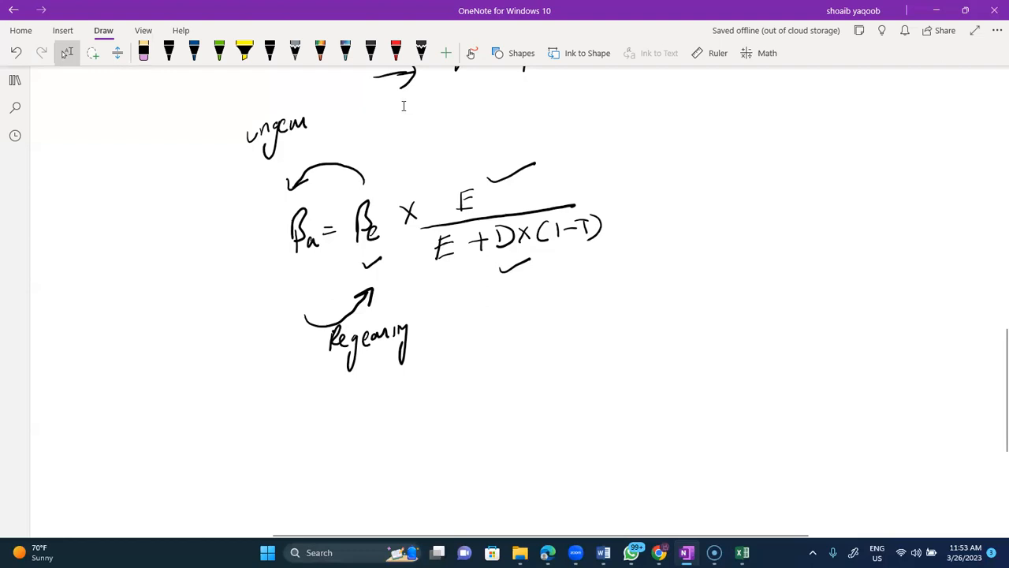
key(alt+Tab)
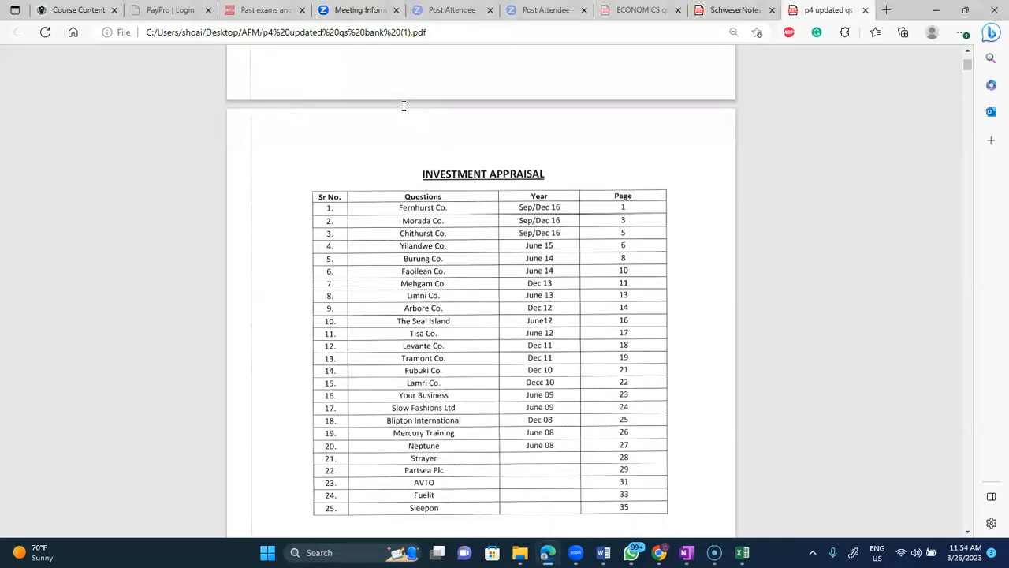
scroll(404, 105, up, 2)
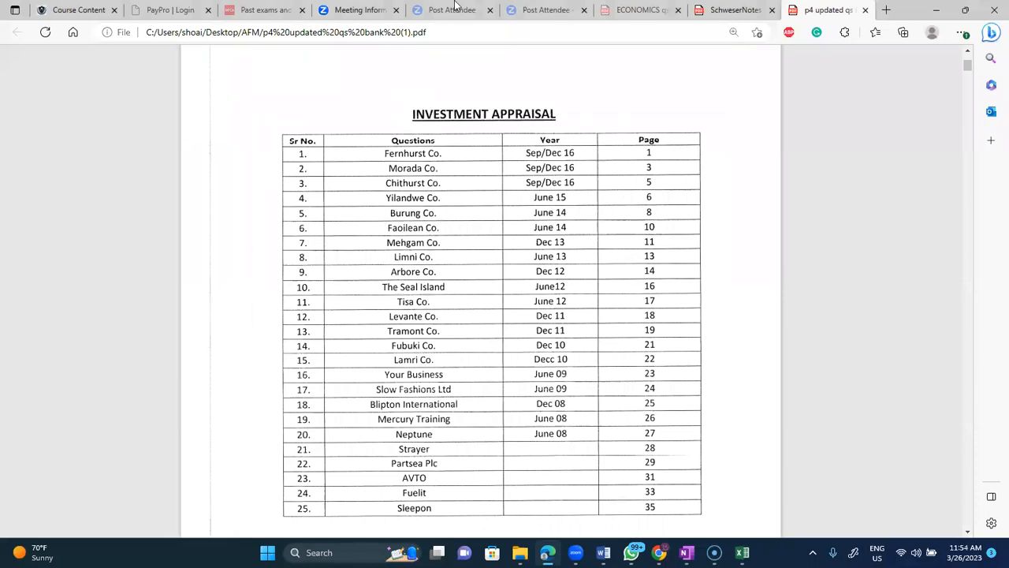
key(super+shift+s)
drag(268, 123, 342, 148)
drag(535, 252, 716, 528)
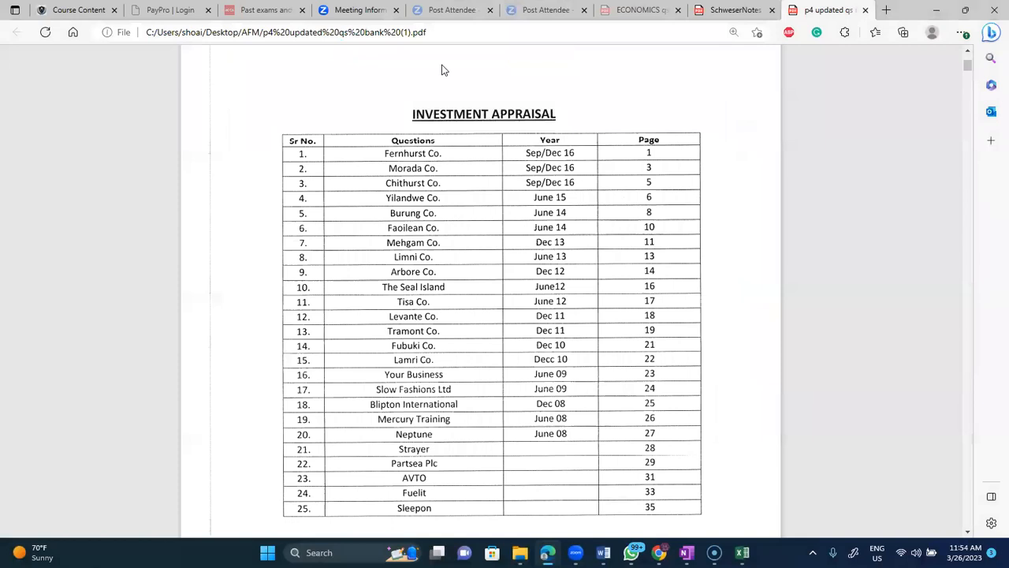
key(alt+Tab)
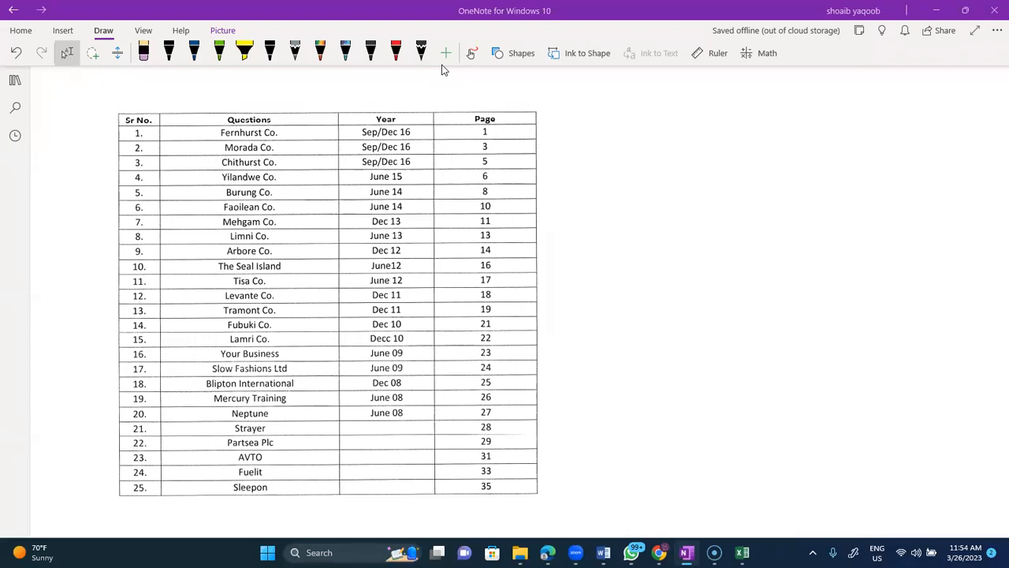
scroll(442, 70, up, 3)
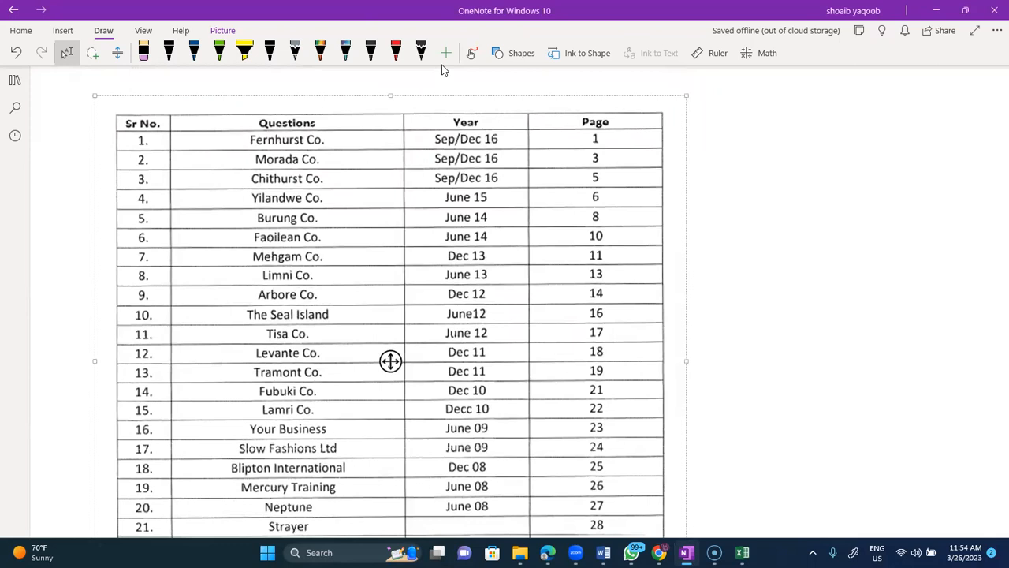
Step: Circle questions 1 and 2 in the pasted table and draw a line from Morada Co. to a handwritten "WACC" note
mouse_move(148, 133)
mouse_down()
mouse_move(155, 146)
mouse_move(136, 127)
mouse_up()
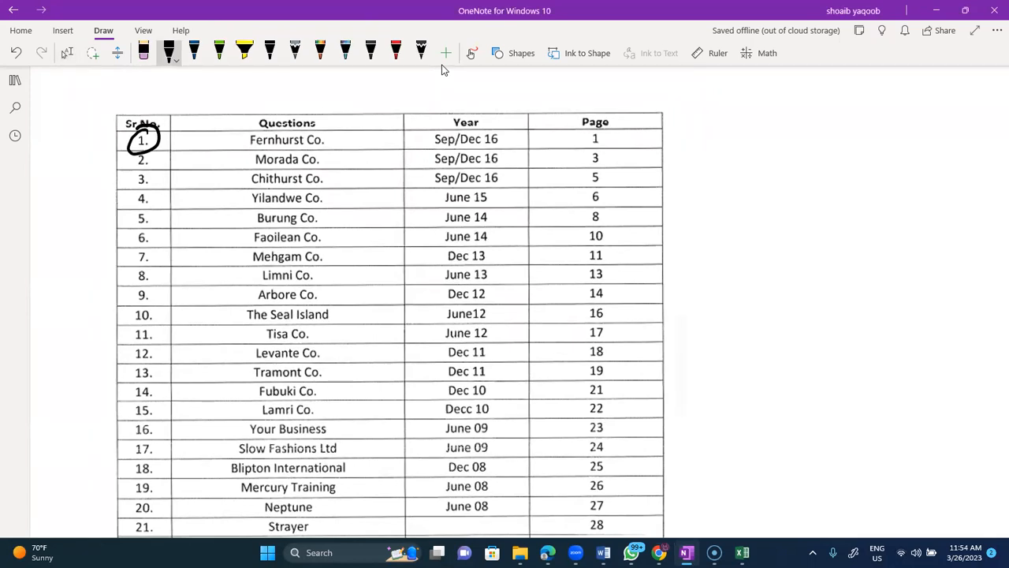
mouse_move(150, 147)
mouse_down()
mouse_move(141, 153)
mouse_move(150, 172)
mouse_move(135, 147)
mouse_up()
mouse_move(326, 163)
mouse_down()
mouse_move(381, 103)
mouse_move(414, 83)
mouse_up()
mouse_move(418, 90)
mouse_down()
mouse_move(432, 75)
mouse_move(434, 87)
mouse_up()
drag(421, 83, 434, 82)
mouse_move(449, 72)
mouse_down()
mouse_move(443, 82)
mouse_move(468, 85)
mouse_up()
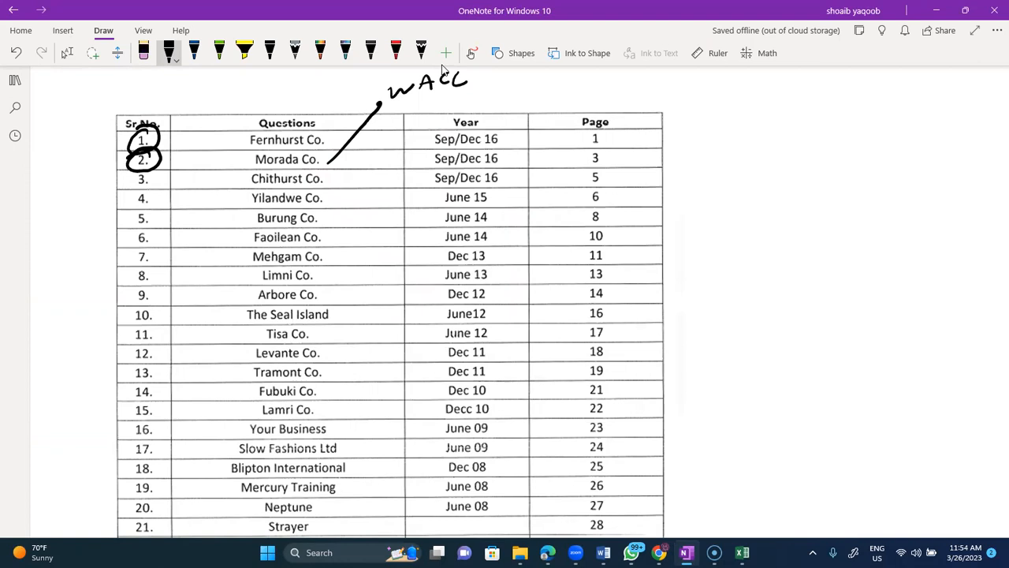
Step: Circle question numbers 10, 11, 16, 24 and 25 in the pasted table in black ink
mouse_move(151, 306)
mouse_down()
mouse_move(162, 316)
mouse_move(137, 306)
mouse_move(145, 349)
mouse_move(142, 320)
mouse_up()
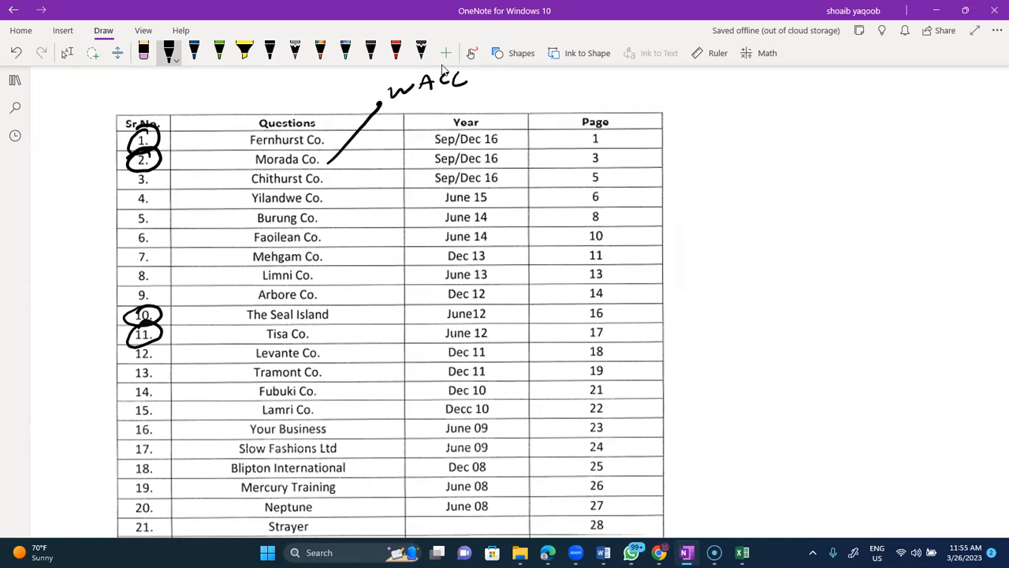
scroll(444, 69, down, 2)
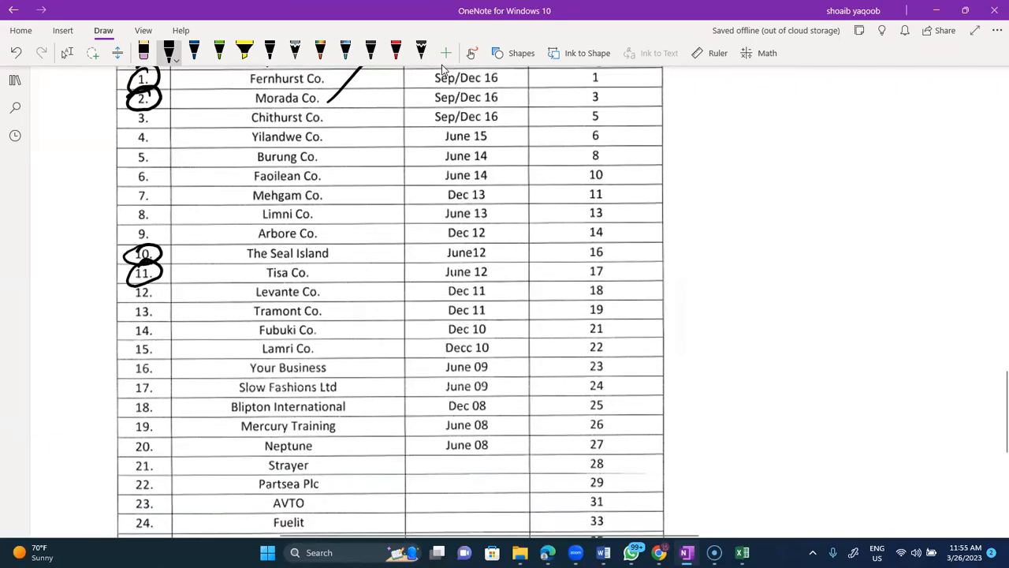
mouse_move(149, 353)
mouse_down()
mouse_move(146, 380)
mouse_move(151, 354)
mouse_up()
scroll(443, 69, down, 1)
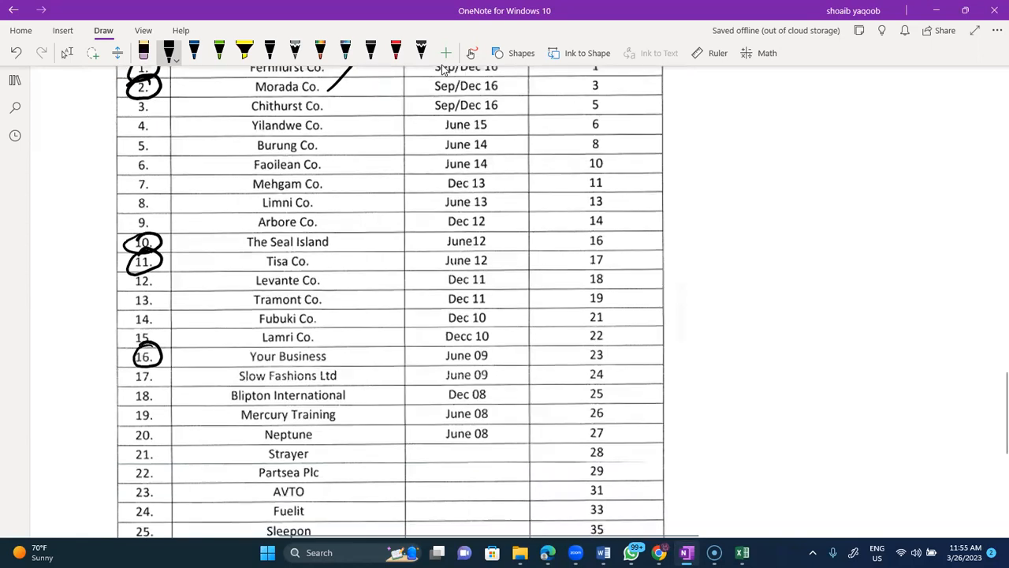
scroll(443, 69, down, 1)
key(Escape)
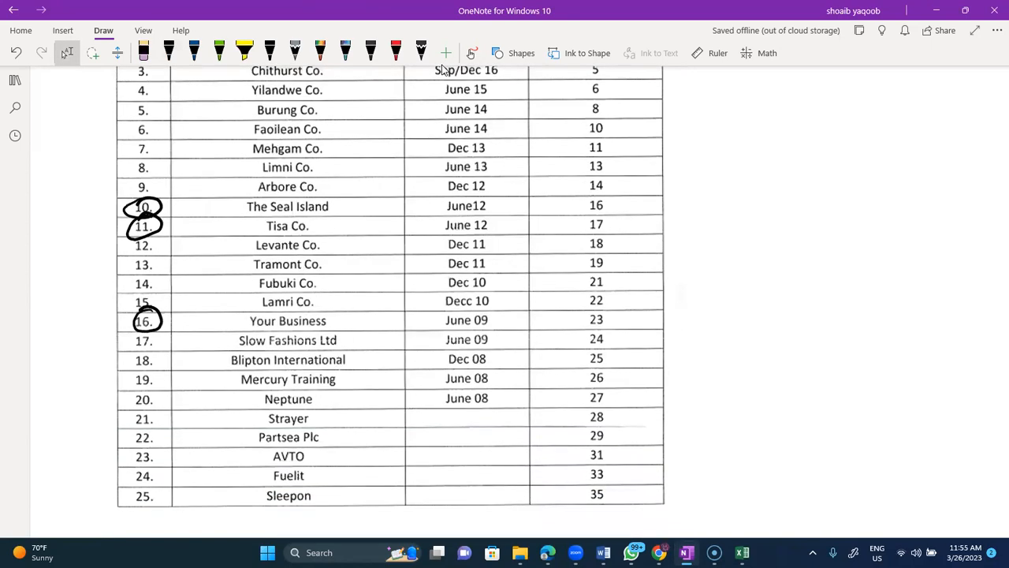
mouse_move(146, 465)
mouse_down()
mouse_move(154, 483)
mouse_move(139, 464)
mouse_move(147, 507)
mouse_move(144, 485)
mouse_up()
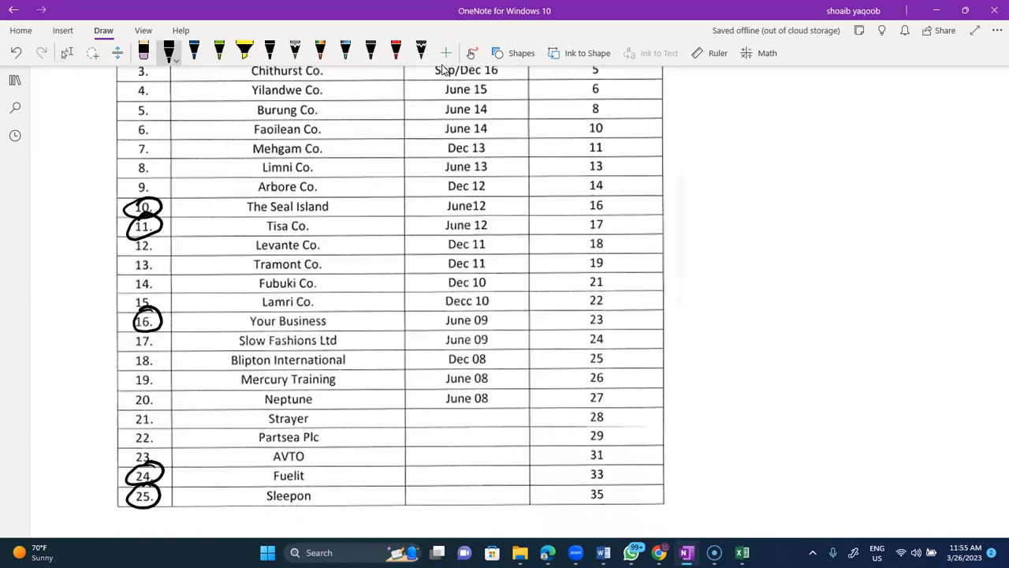
scroll(443, 70, up, 3)
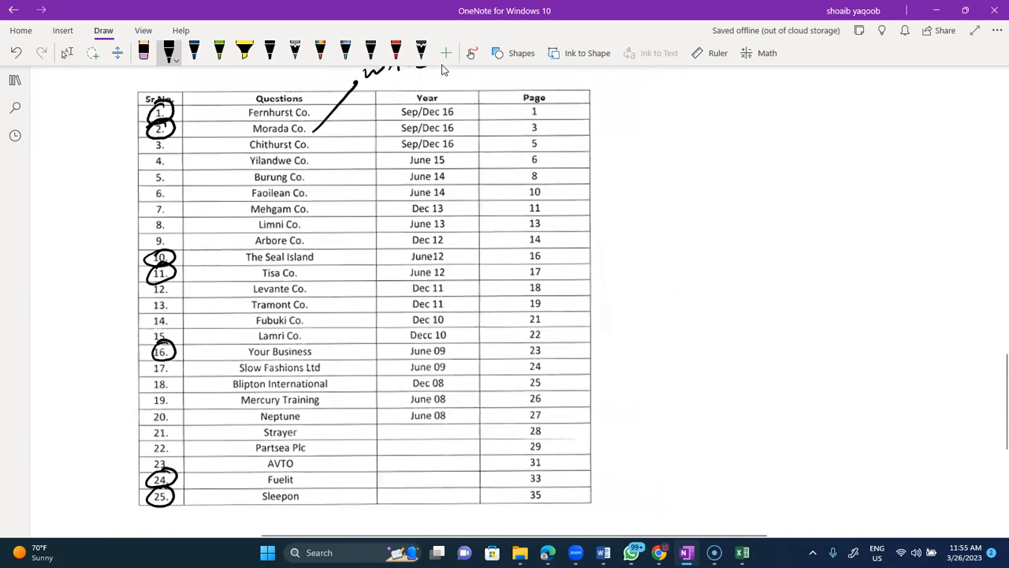
scroll(443, 70, down, 2)
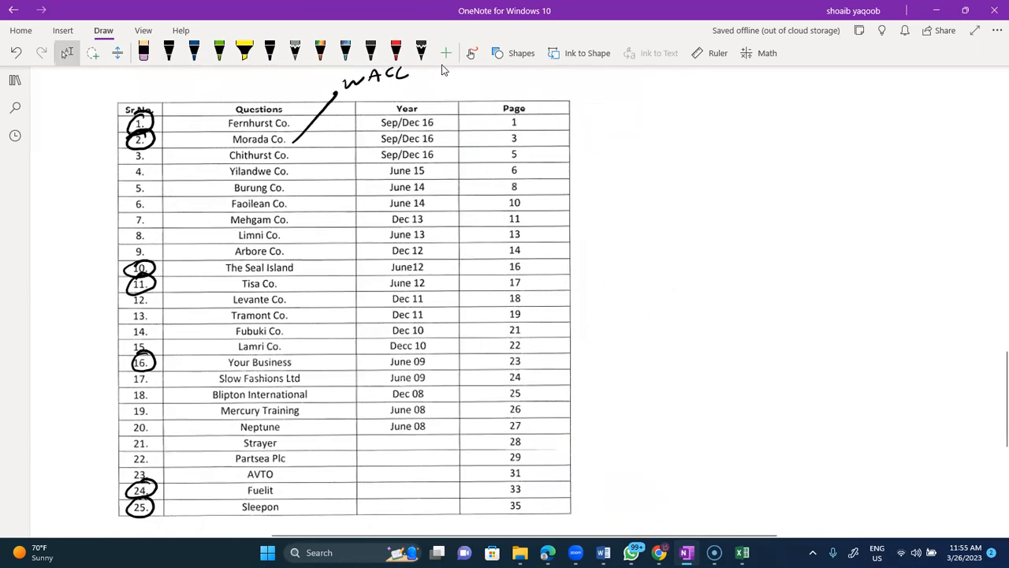
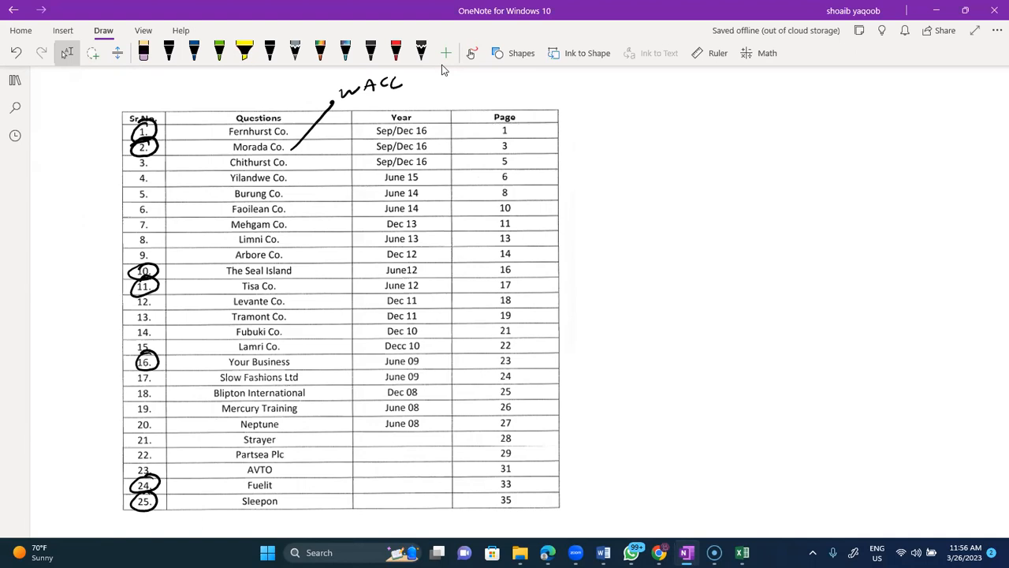
Step: Draw three separate short horizontal lines in a row beneath the question table in black ink
scroll(441, 69, down, 3)
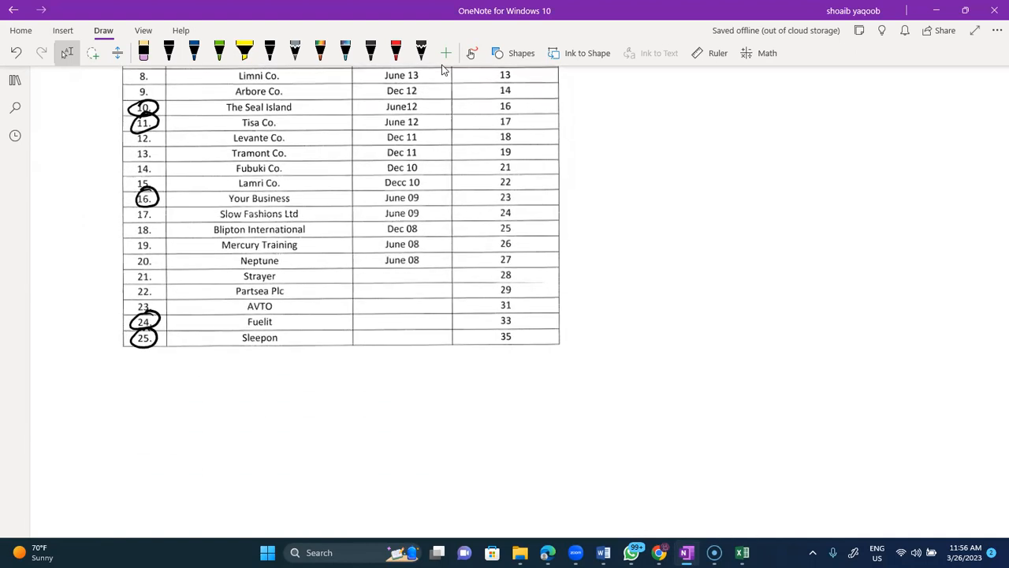
drag(450, 422, 544, 419)
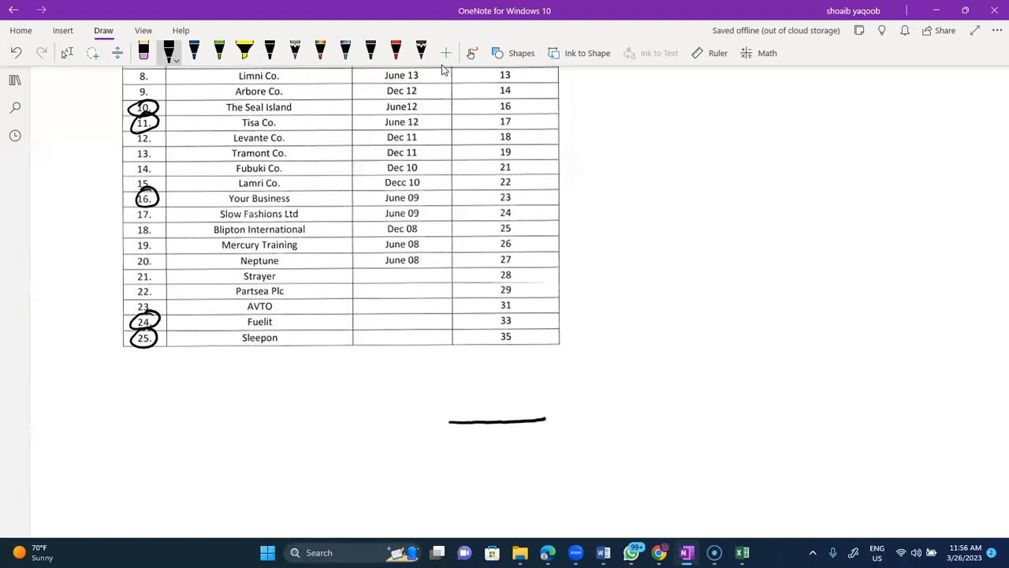
drag(357, 422, 403, 421)
drag(581, 417, 689, 412)
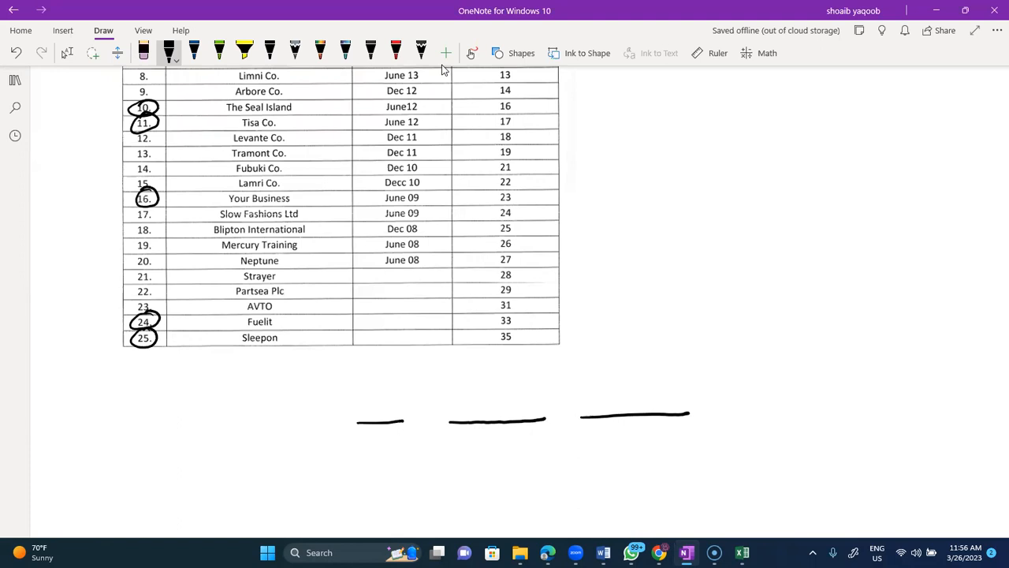
Step: Tick above each of the three lines and draw a curved arrow from the third tick back towards the second
drag(462, 385, 503, 375)
mouse_move(608, 380)
mouse_down()
mouse_move(664, 359)
mouse_move(541, 344)
mouse_move(526, 361)
mouse_move(552, 355)
mouse_up()
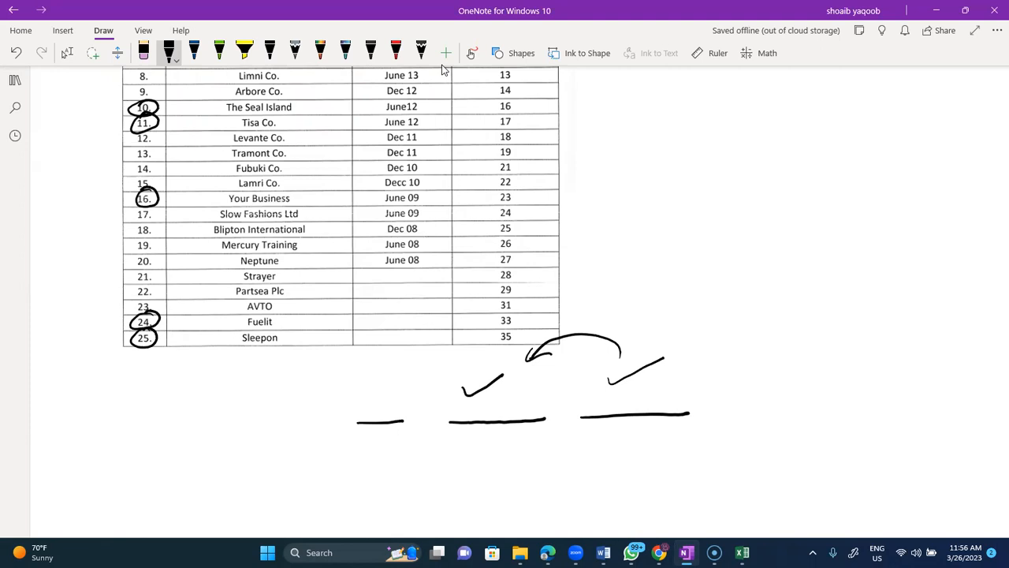
drag(347, 392, 388, 376)
drag(464, 386, 509, 371)
drag(605, 380, 669, 354)
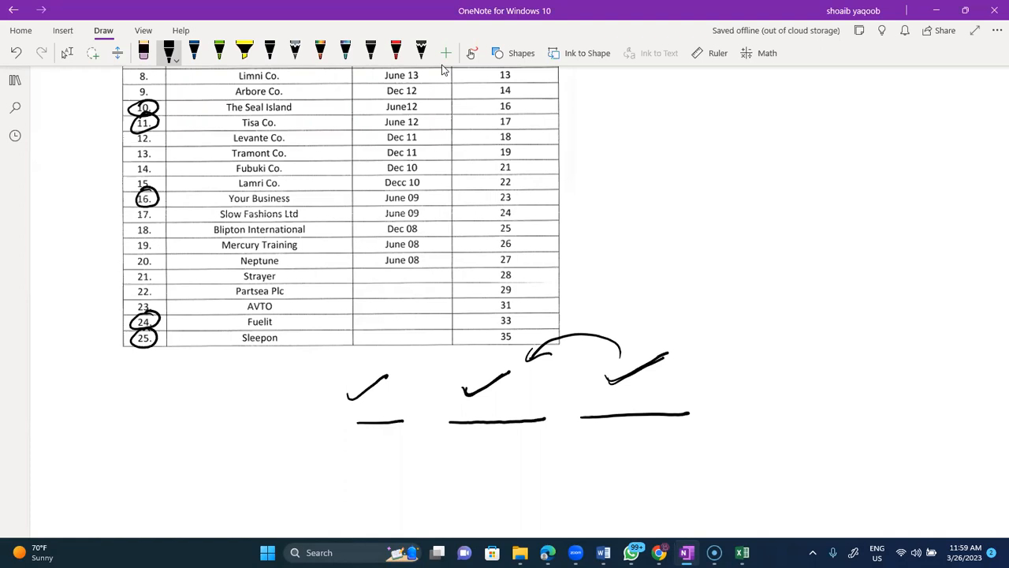
Step: Find and open the P4 notes PDF and examine its table of contents for the topic page numbers
click(442, 243)
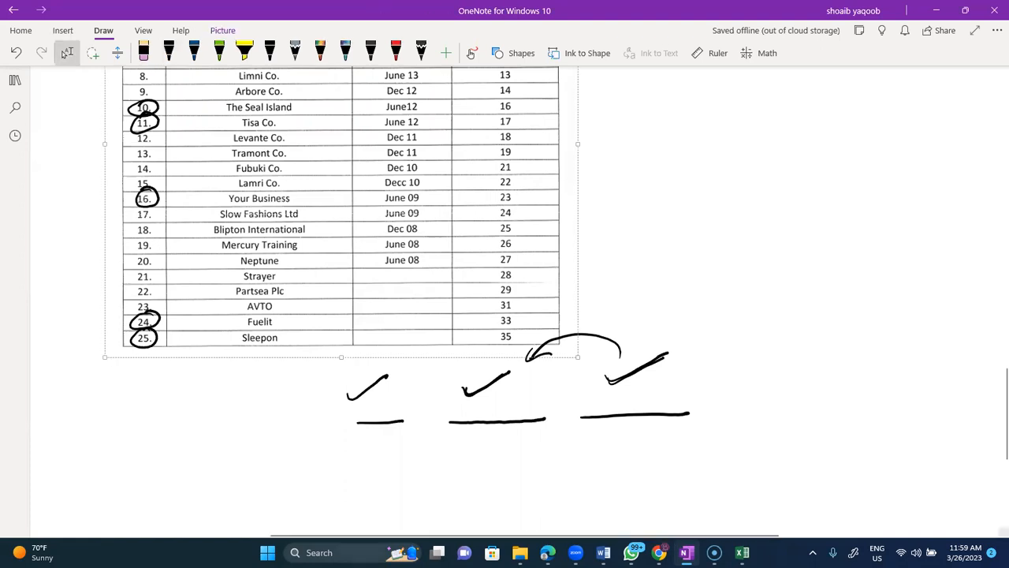
click(320, 552)
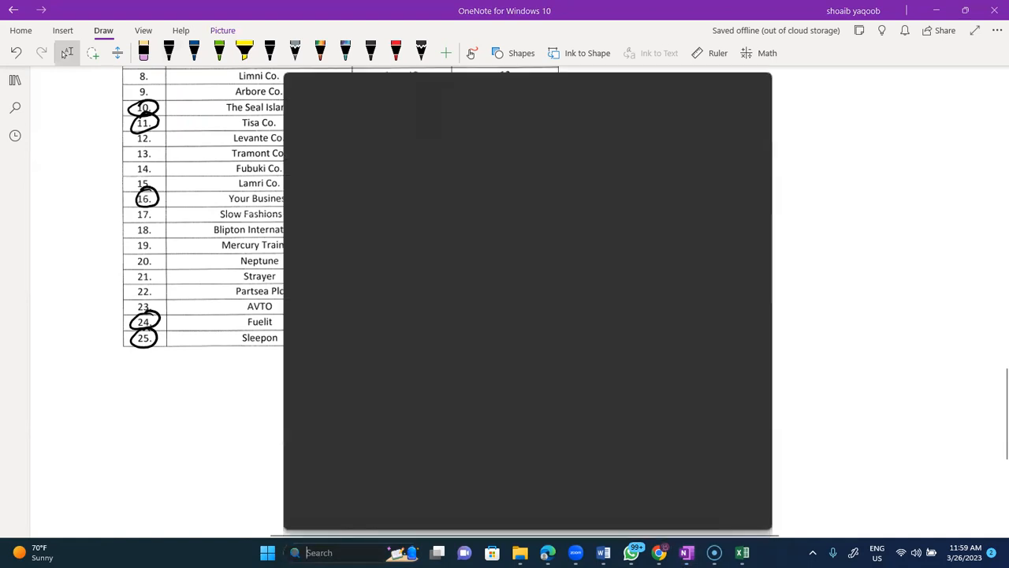
text(P4)
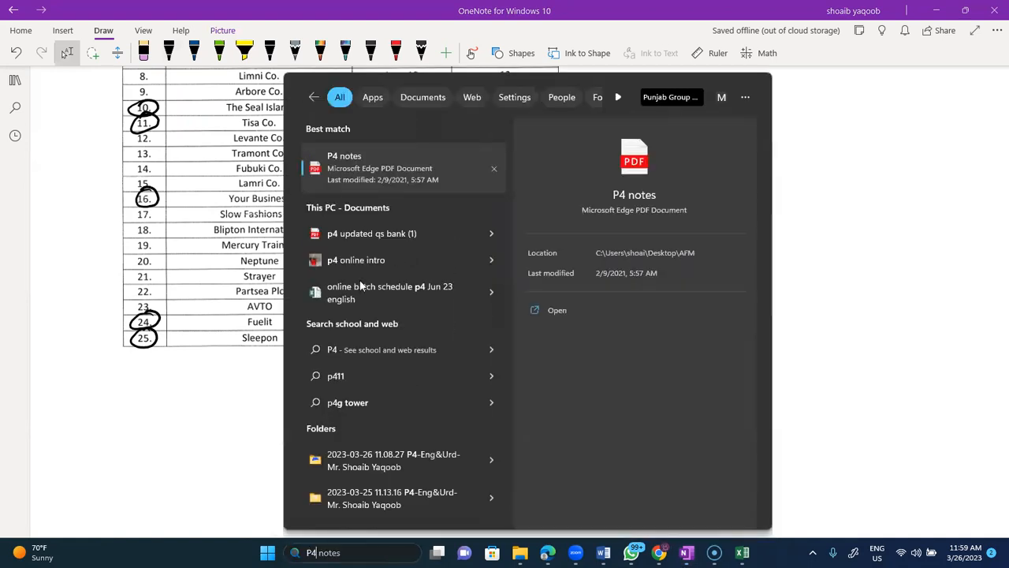
click(350, 166)
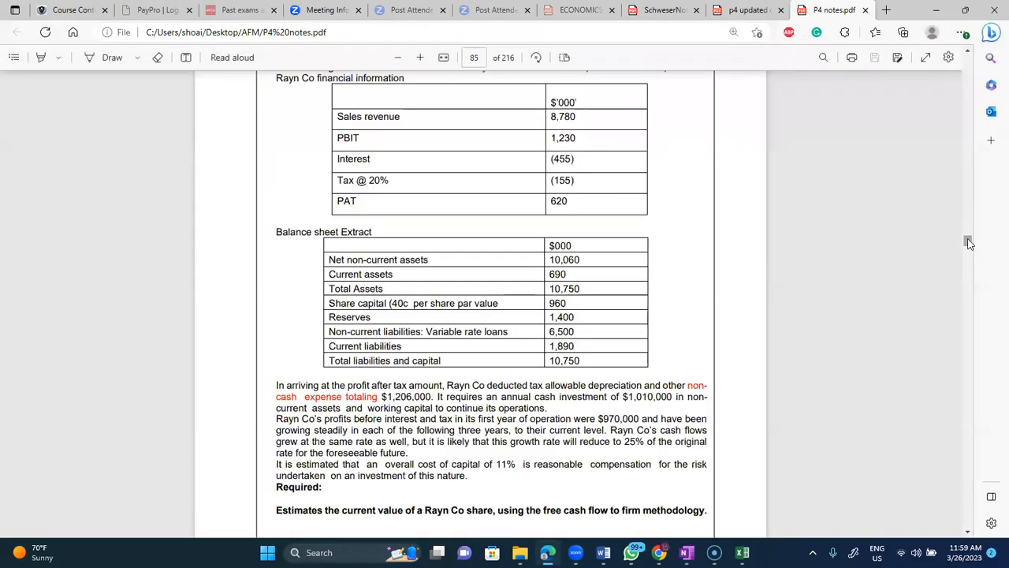
drag(970, 244, 962, 86)
scroll(371, 268, down, 10)
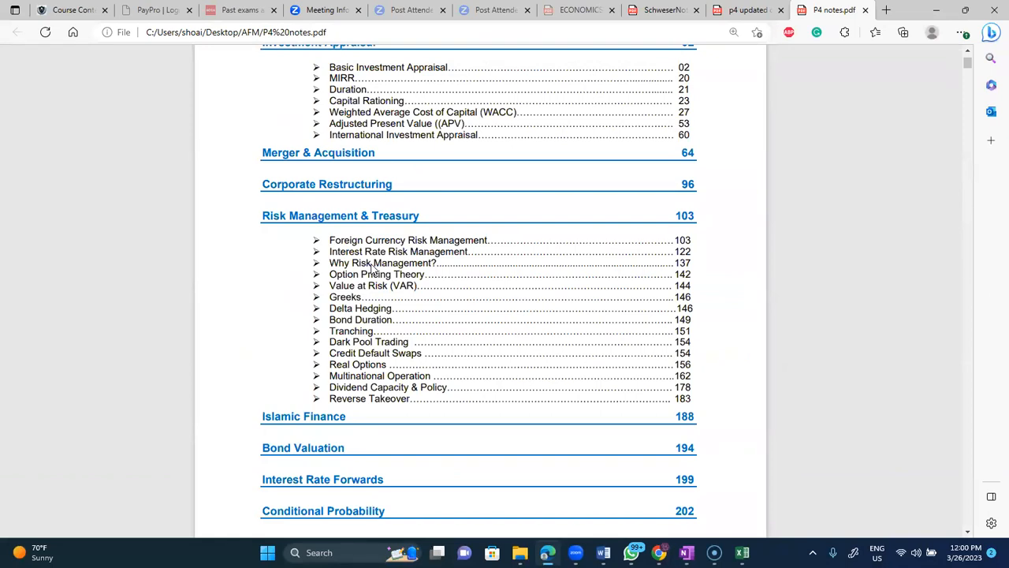
scroll(374, 269, down, 2)
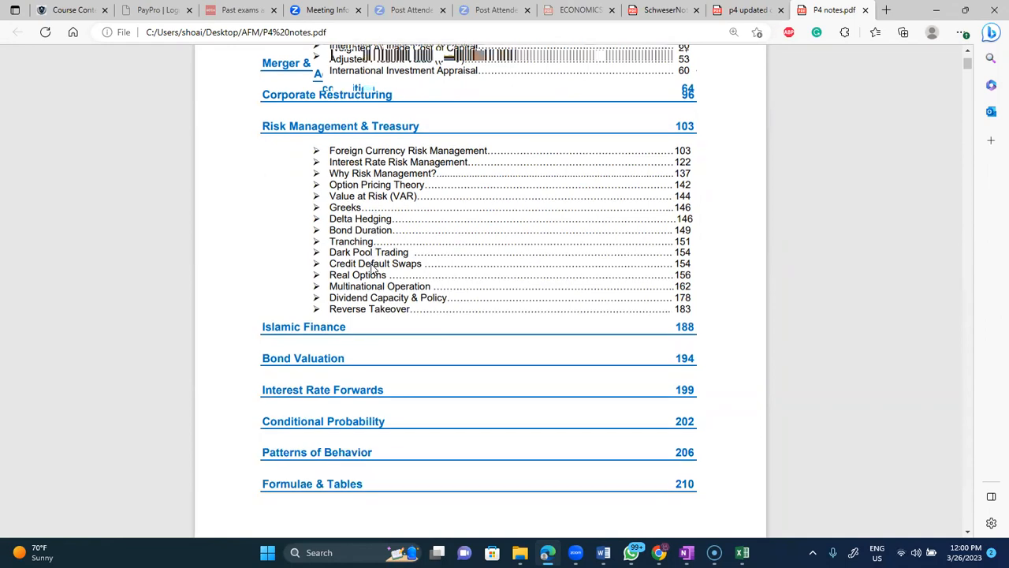
ctrl+scroll(374, 268, up, 2)
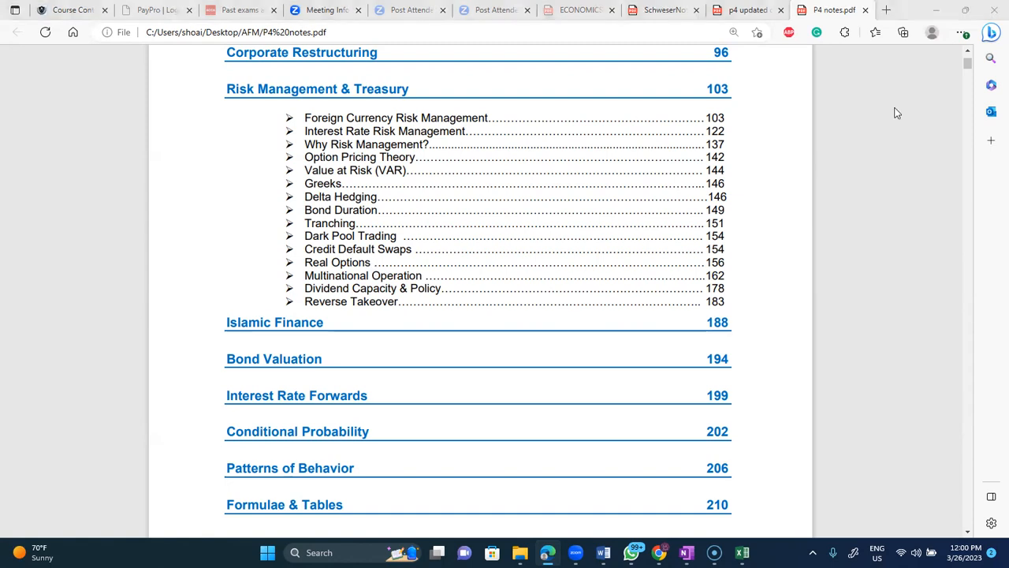
Step: Return to OneNote and handwrite an arrow with "Multinational operation" and "20 pages" below the three ticked lines
key(alt+Tab)
scroll(897, 112, down, 2)
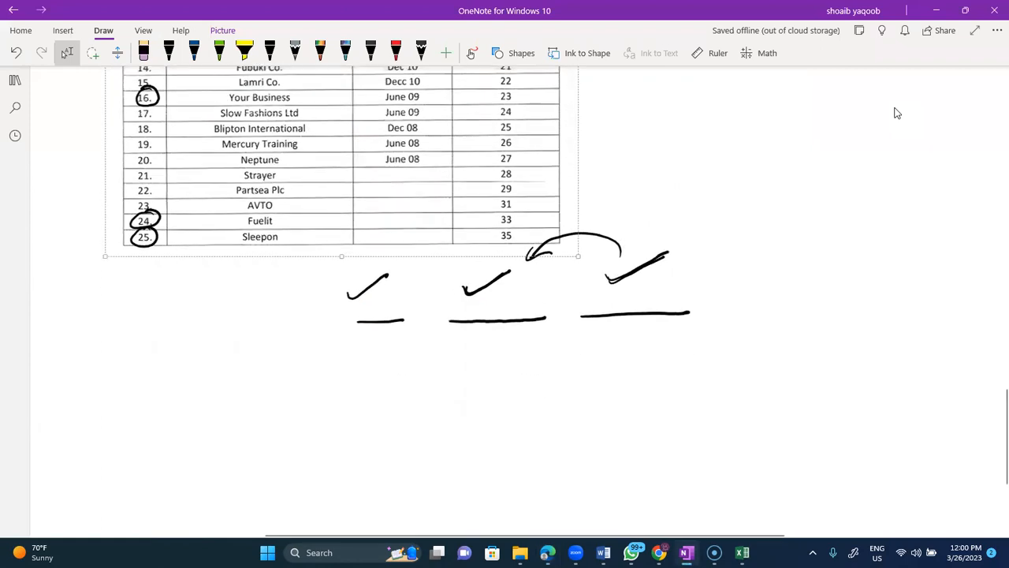
mouse_move(349, 407)
mouse_down()
mouse_move(372, 404)
mouse_move(369, 423)
mouse_move(499, 377)
mouse_move(529, 383)
mouse_move(555, 363)
mouse_up()
mouse_move(547, 371)
mouse_down()
mouse_move(576, 347)
mouse_move(605, 383)
mouse_up()
mouse_move(607, 350)
mouse_down()
mouse_move(677, 347)
mouse_move(702, 332)
mouse_move(705, 339)
mouse_up()
mouse_move(547, 412)
mouse_down()
mouse_move(562, 437)
mouse_move(574, 426)
mouse_up()
mouse_move(601, 400)
mouse_down()
mouse_move(602, 444)
mouse_move(613, 412)
mouse_up()
mouse_move(628, 402)
mouse_down()
mouse_move(631, 432)
mouse_move(664, 388)
mouse_up()
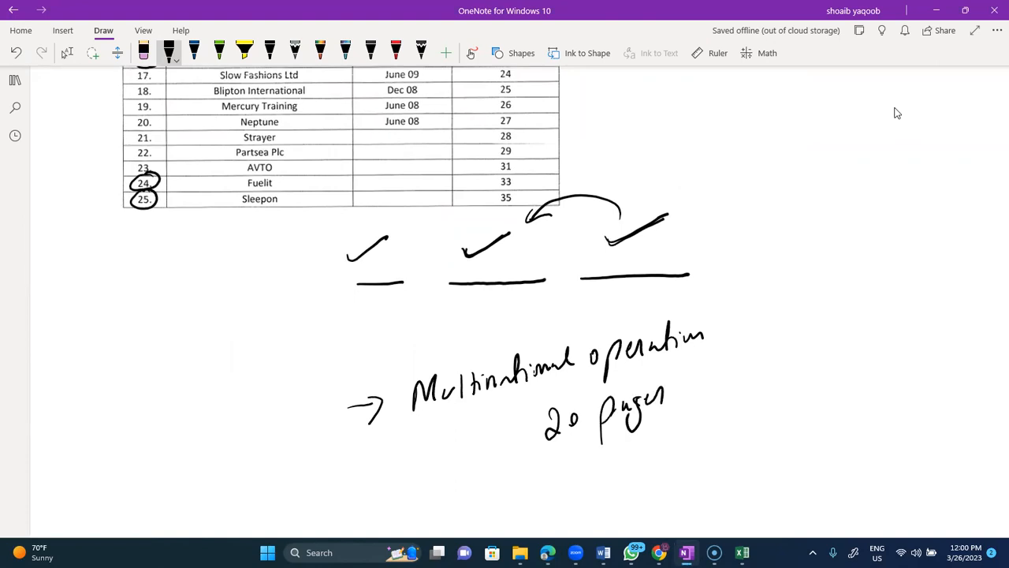
Step: Handwrite "2 pages/day" beneath "20 pages" in black ink and draw an arrow in front of it
scroll(895, 113, down, 1)
drag(546, 463, 564, 493)
mouse_move(582, 451)
mouse_down()
mouse_move(582, 499)
mouse_move(596, 467)
mouse_up()
mouse_move(609, 458)
mouse_down()
mouse_move(607, 468)
mouse_move(620, 456)
mouse_move(606, 495)
mouse_up()
mouse_move(625, 459)
mouse_down()
mouse_move(636, 447)
mouse_move(632, 461)
mouse_move(653, 481)
mouse_up()
drag(669, 448, 669, 460)
drag(683, 445, 684, 453)
drag(691, 442, 695, 470)
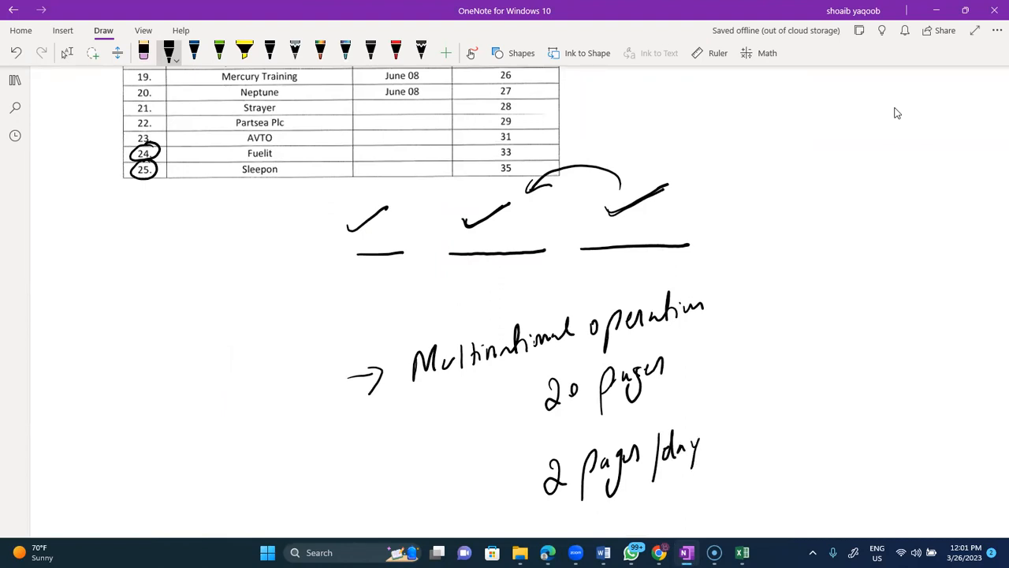
mouse_move(397, 473)
mouse_down()
mouse_move(459, 443)
mouse_move(457, 471)
mouse_up()
Step: Emphasize "Multinational operation" with a doubled underline, a tick above, a thickened arrow in front and a loop around the words
drag(429, 390, 727, 319)
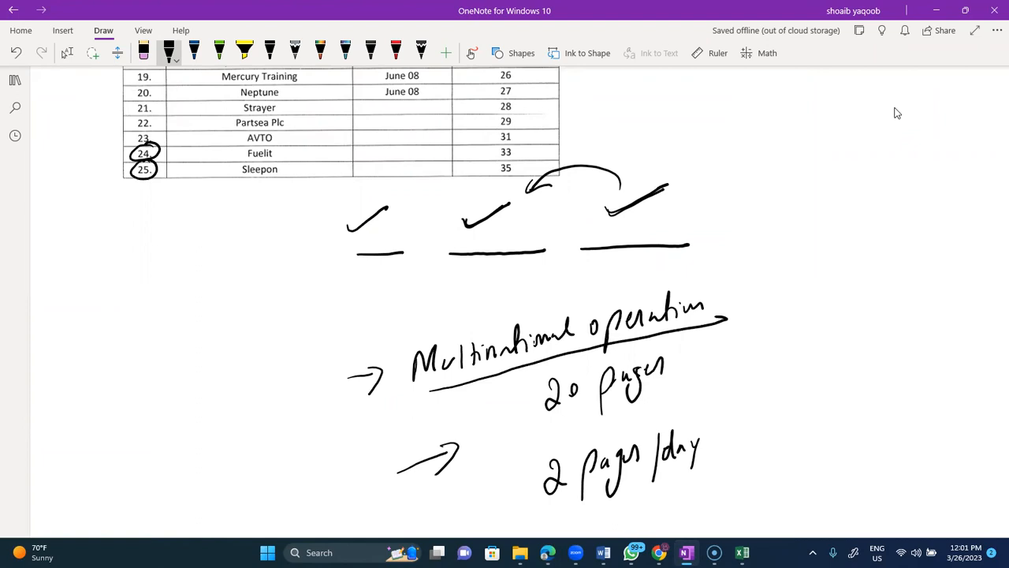
mouse_move(603, 295)
mouse_down()
mouse_move(683, 265)
mouse_move(669, 272)
mouse_up()
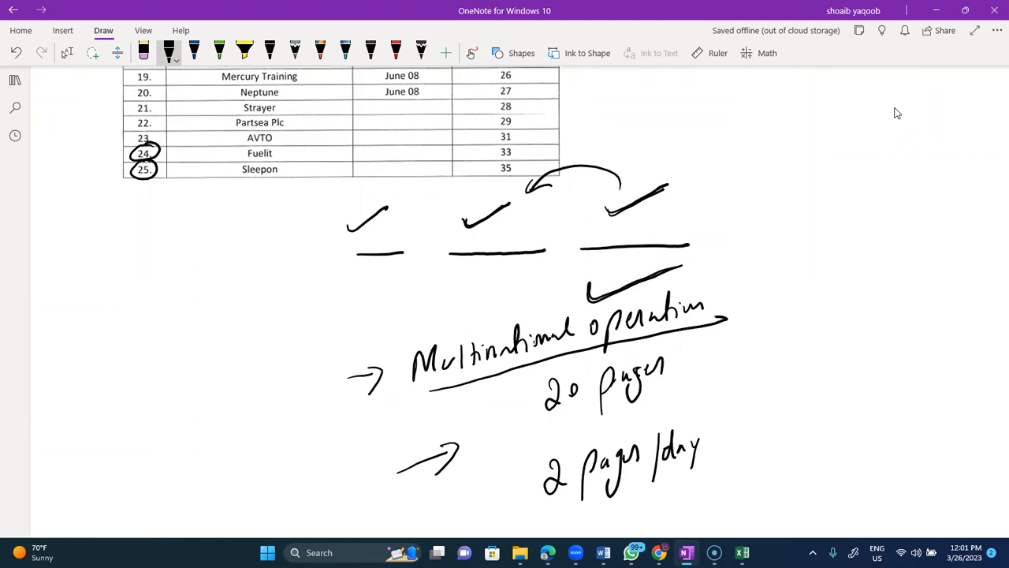
drag(341, 383, 385, 369)
mouse_move(363, 364)
mouse_down()
mouse_move(381, 368)
mouse_move(367, 386)
mouse_up()
drag(427, 392, 715, 319)
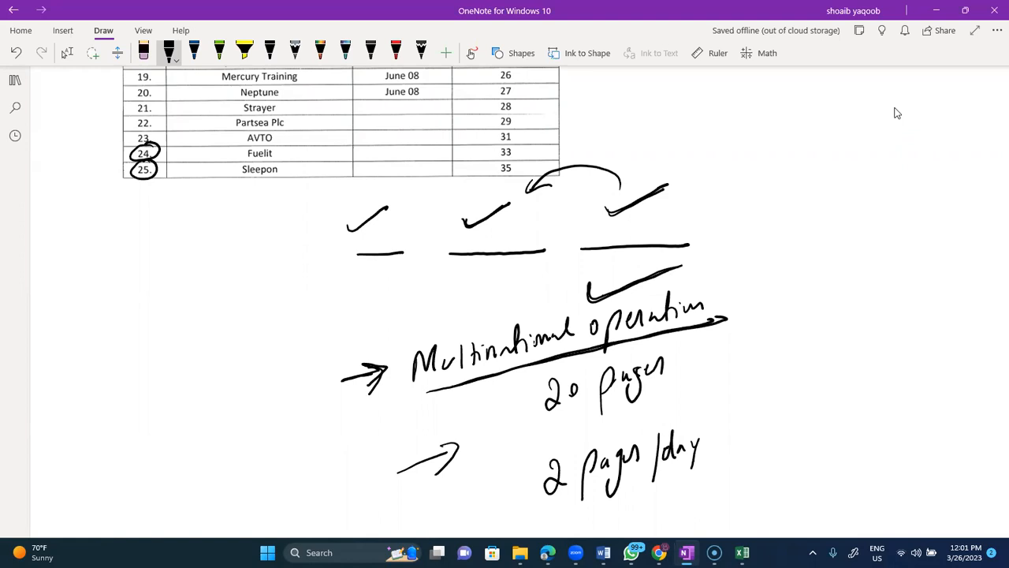
mouse_move(412, 386)
mouse_down()
mouse_move(481, 316)
mouse_move(716, 278)
mouse_move(737, 314)
mouse_move(418, 394)
mouse_move(403, 363)
mouse_up()
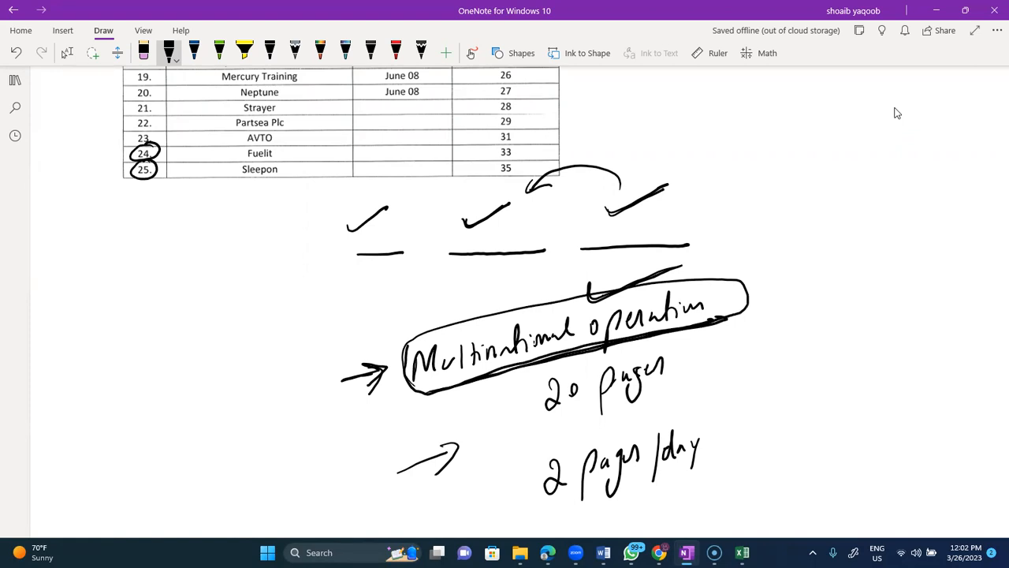
Step: Handwrite "One Assignment Qs" in the blank space below "2 pages/day"
scroll(896, 113, down, 5)
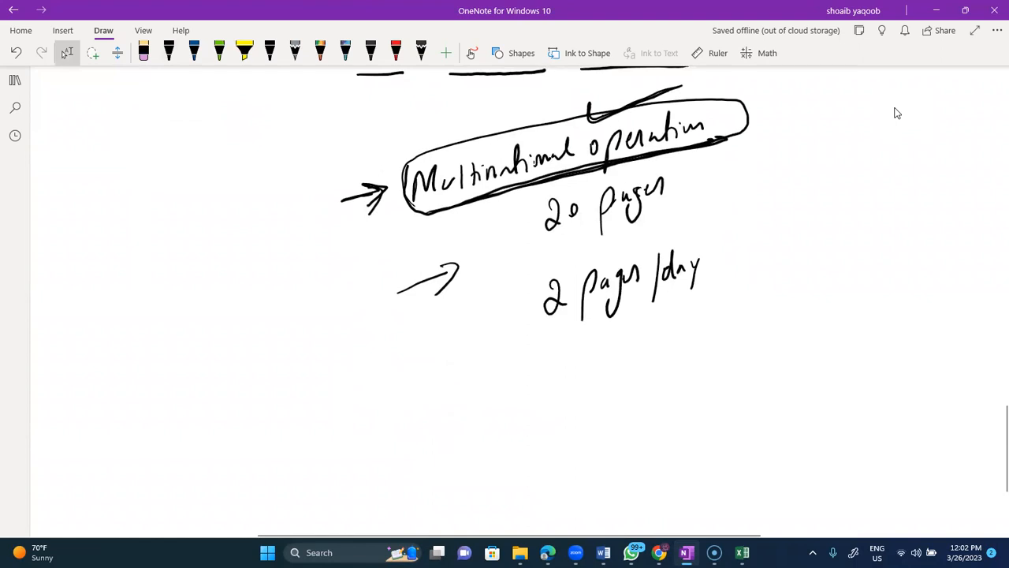
mouse_move(400, 407)
mouse_down()
mouse_move(440, 421)
mouse_move(516, 416)
mouse_move(527, 438)
mouse_move(568, 401)
mouse_move(642, 370)
mouse_move(652, 393)
mouse_up()
drag(667, 377, 655, 396)
Step: Handwrite "Theory + Numerical" under "Assignment Qs" and draw a curly brace in front of both lines
scroll(897, 113, down, 1)
drag(500, 424, 498, 449)
mouse_move(495, 432)
mouse_down()
mouse_move(503, 446)
mouse_move(549, 436)
mouse_move(552, 450)
mouse_up()
mouse_move(565, 430)
mouse_down()
mouse_move(579, 429)
mouse_move(573, 443)
mouse_up()
mouse_move(590, 417)
mouse_down()
mouse_move(588, 435)
mouse_move(650, 406)
mouse_move(682, 412)
mouse_up()
drag(682, 400, 688, 413)
scroll(896, 113, down, 1)
mouse_move(374, 314)
mouse_down()
mouse_move(358, 344)
mouse_move(366, 390)
mouse_move(388, 413)
mouse_up()
scroll(897, 113, down, 1)
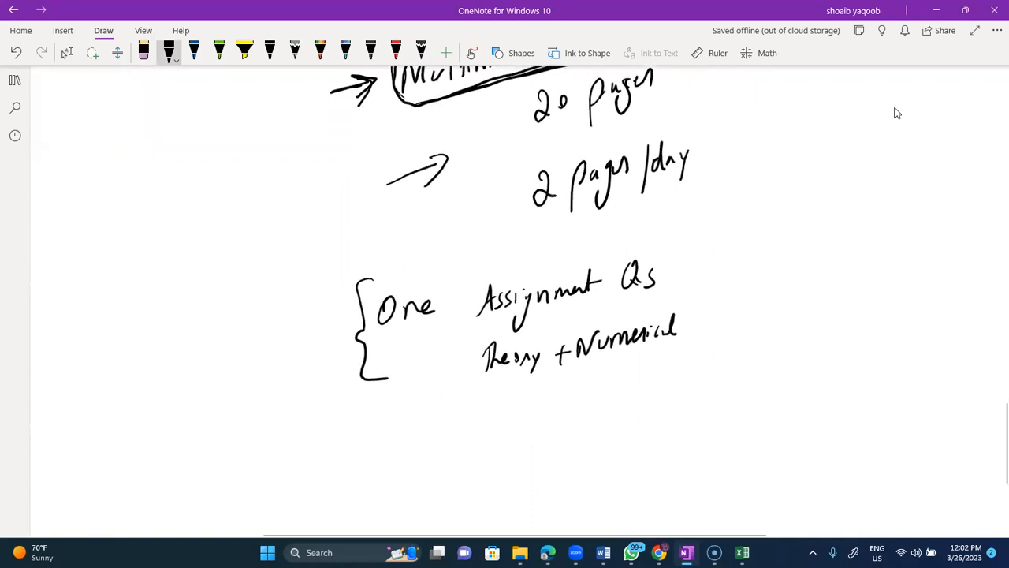
Step: Underline "Numerical" once and "Theory" twice with the black pen
click(67, 52)
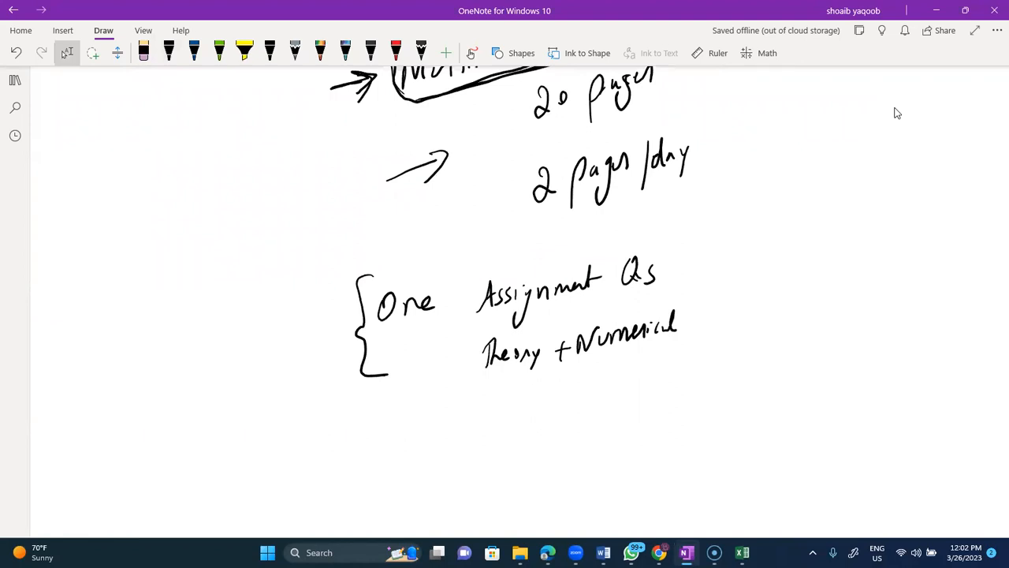
click(169, 52)
drag(593, 364, 677, 347)
drag(498, 383, 542, 375)
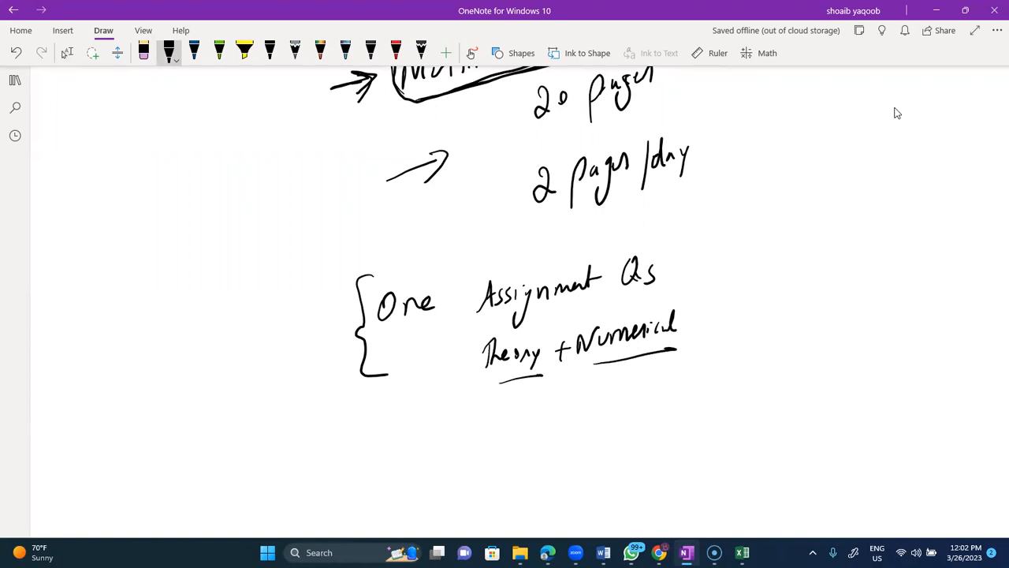
drag(493, 385, 543, 375)
Step: Handwrite "Discuss & Mark" in black ink below the "Theory + Numerical" line
scroll(519, 299, down, 1)
drag(512, 408, 515, 430)
drag(526, 415, 531, 424)
mouse_move(546, 410)
mouse_down()
mouse_move(547, 421)
mouse_move(561, 419)
mouse_up()
drag(564, 407, 562, 422)
mouse_move(576, 403)
mouse_down()
mouse_move(573, 421)
mouse_move(673, 397)
mouse_up()
drag(685, 382, 685, 395)
Step: Handwrite "in Next live Class" under "Discuss & Mark" and underline "live Class"
drag(620, 430, 622, 444)
mouse_move(627, 438)
mouse_down()
mouse_move(630, 427)
mouse_move(637, 438)
mouse_up()
mouse_move(652, 435)
mouse_down()
mouse_move(669, 410)
mouse_move(679, 420)
mouse_up()
drag(685, 411, 683, 424)
mouse_move(696, 402)
mouse_down()
mouse_move(701, 420)
mouse_move(730, 417)
mouse_up()
drag(736, 399, 755, 408)
mouse_move(777, 388)
mouse_down()
mouse_move(775, 410)
mouse_move(789, 402)
mouse_up()
drag(795, 391, 799, 401)
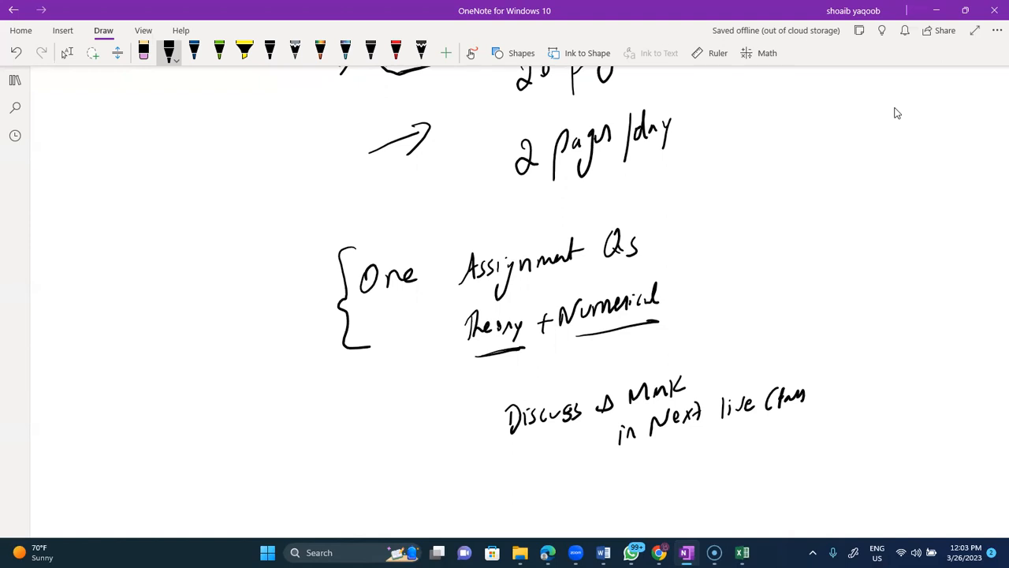
drag(703, 434, 805, 412)
click(67, 53)
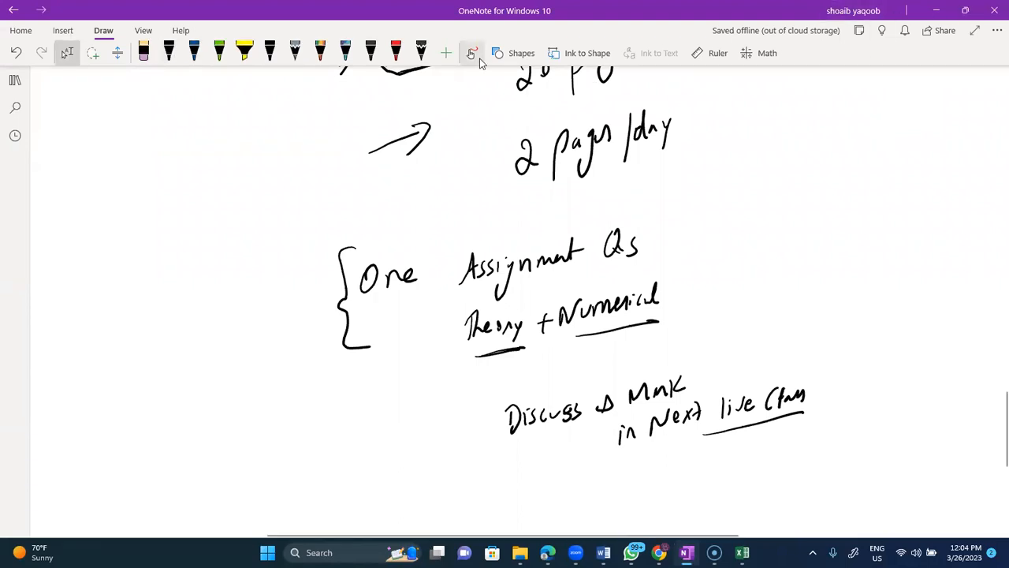